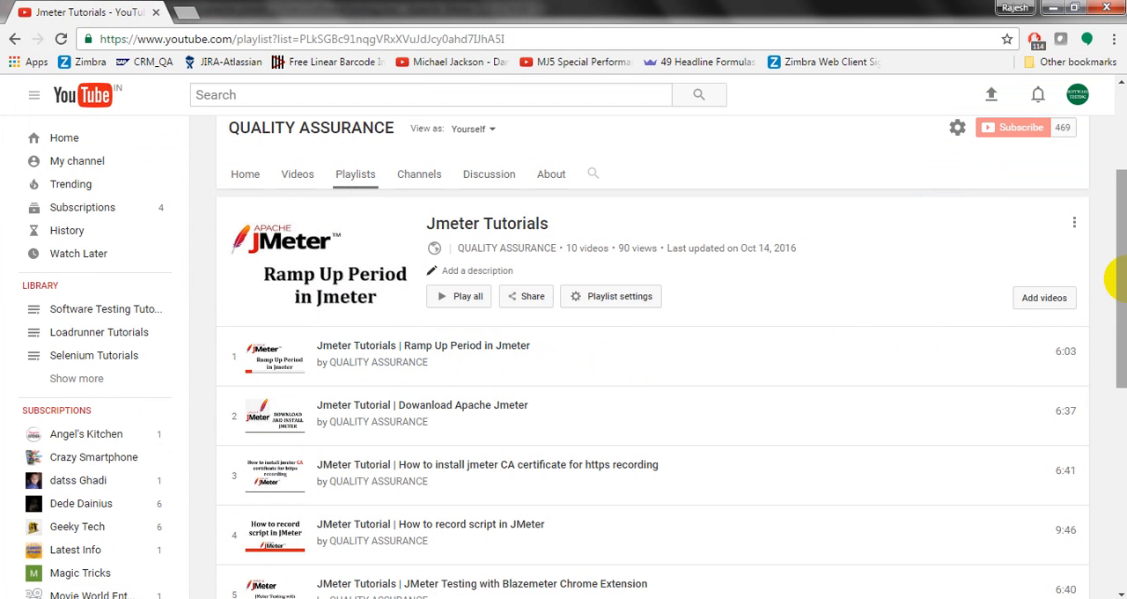
# Look through the videos listed in the Jmeter Tutorials playlist on YouTube.
pyautogui.moveTo(1122, 283); pyautogui.dragTo(1119, 368)
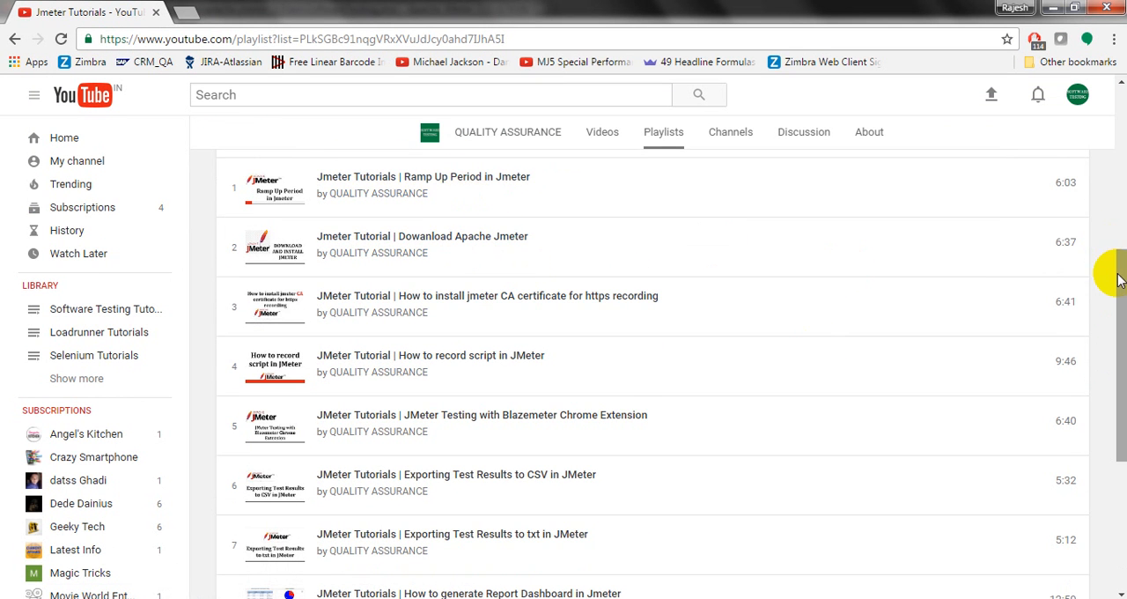
pyautogui.moveTo(1117, 273); pyautogui.dragTo(1122, 366)
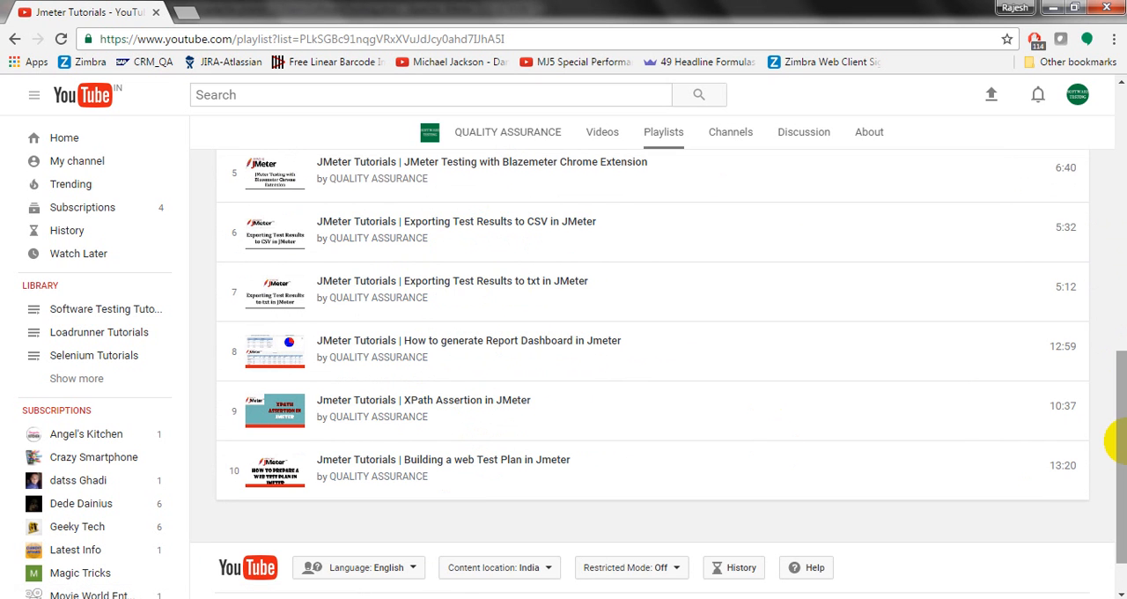
pyautogui.moveTo(1123, 445); pyautogui.dragTo(1115, 378)
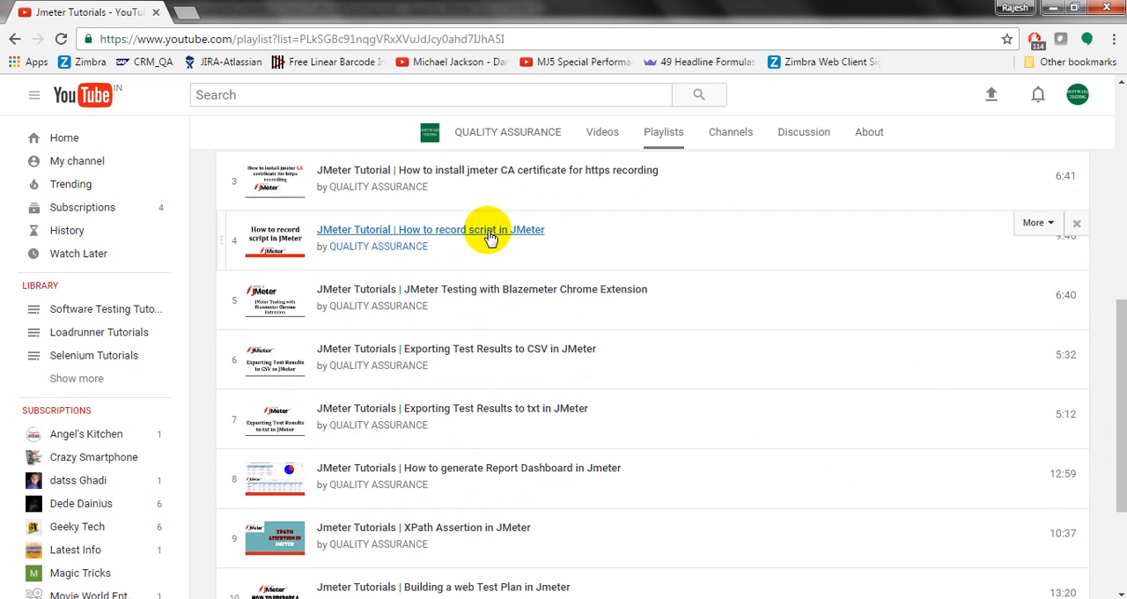
pyautogui.moveTo(1122, 342); pyautogui.dragTo(1122, 279)
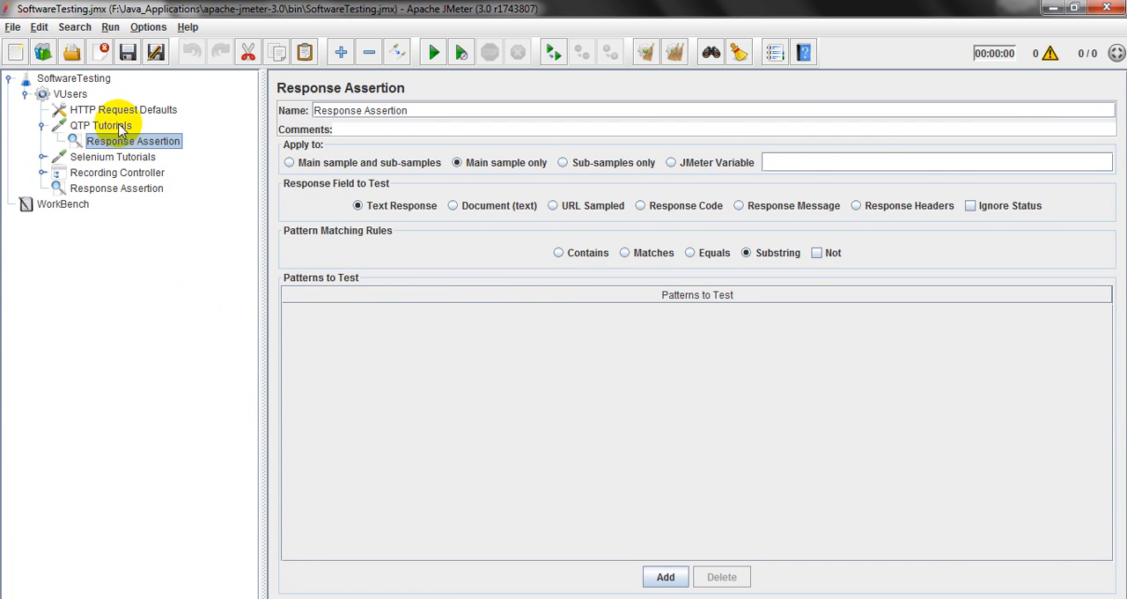
# Switch to JMeter and compare the QTP Tutorials HTTP request with the settings of its child Response Assertion.
pyautogui.click(114, 125)
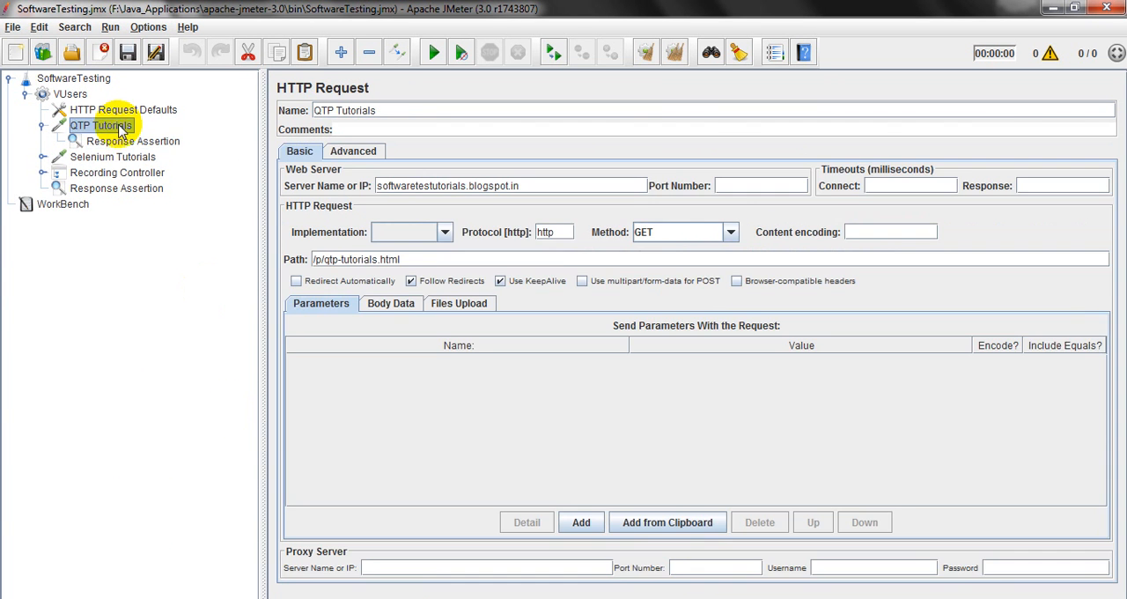
pyautogui.click(123, 141)
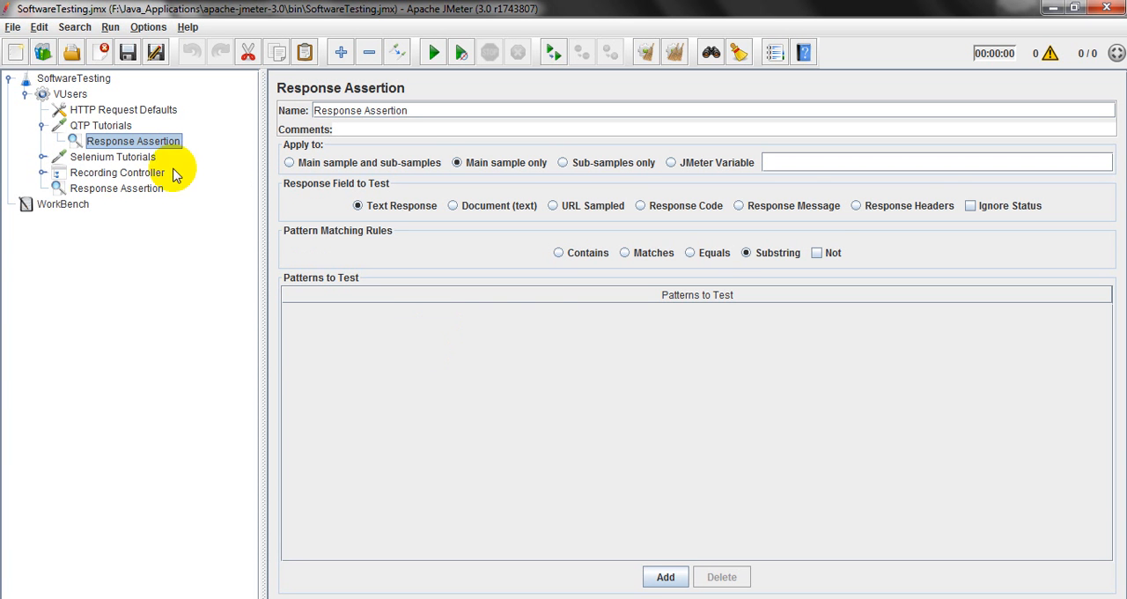
pyautogui.click(99, 125)
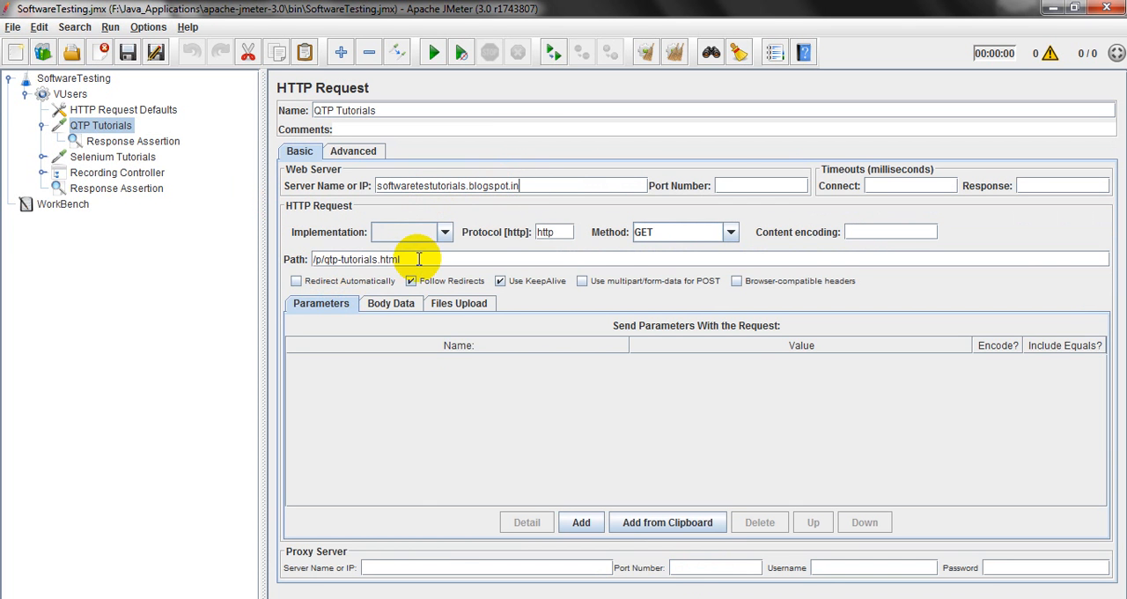
pyautogui.click(131, 141)
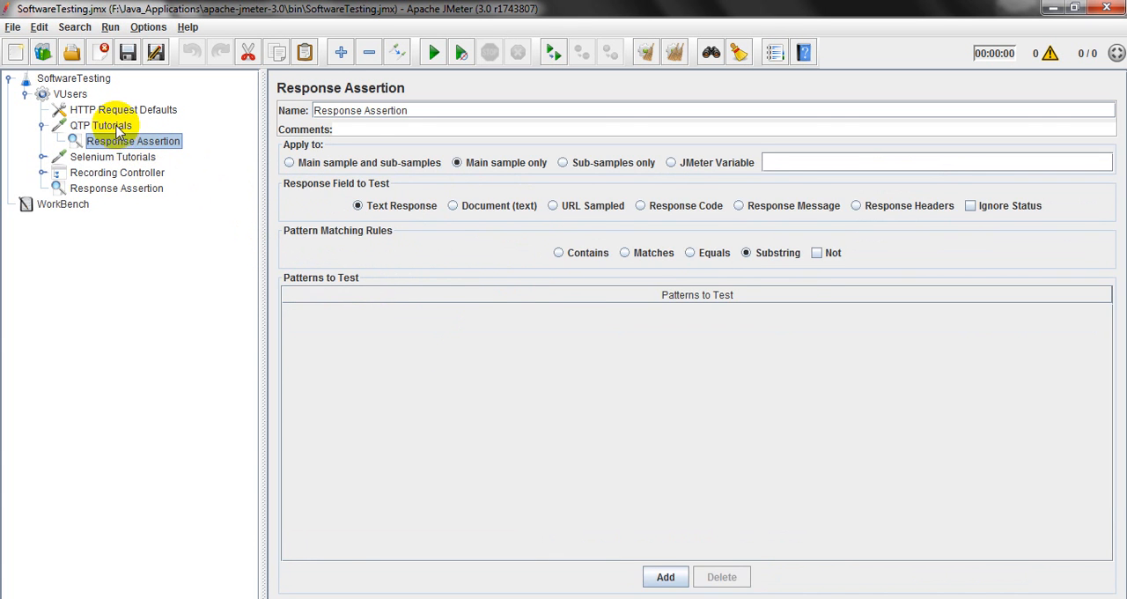
pyautogui.click(116, 126)
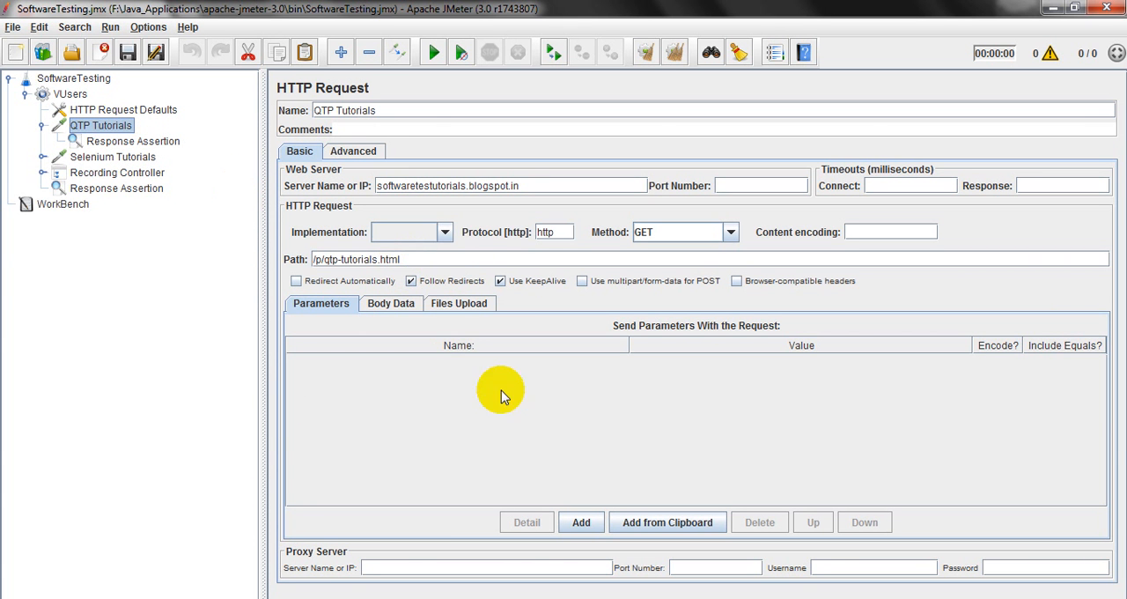
pyautogui.click(134, 141)
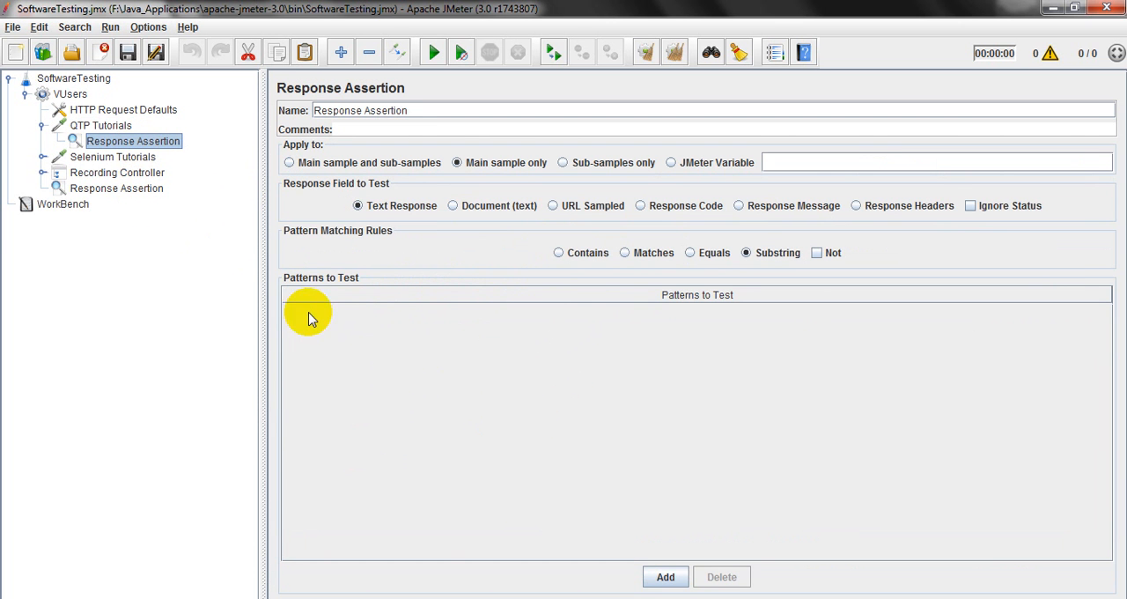
pyautogui.click(97, 125)
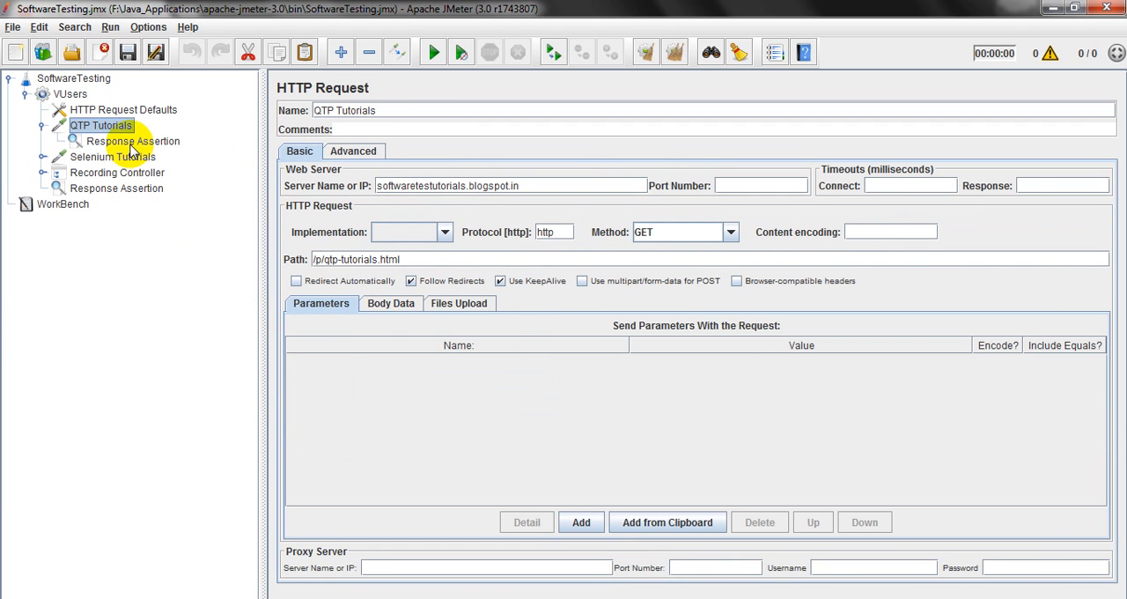
pyautogui.click(128, 143)
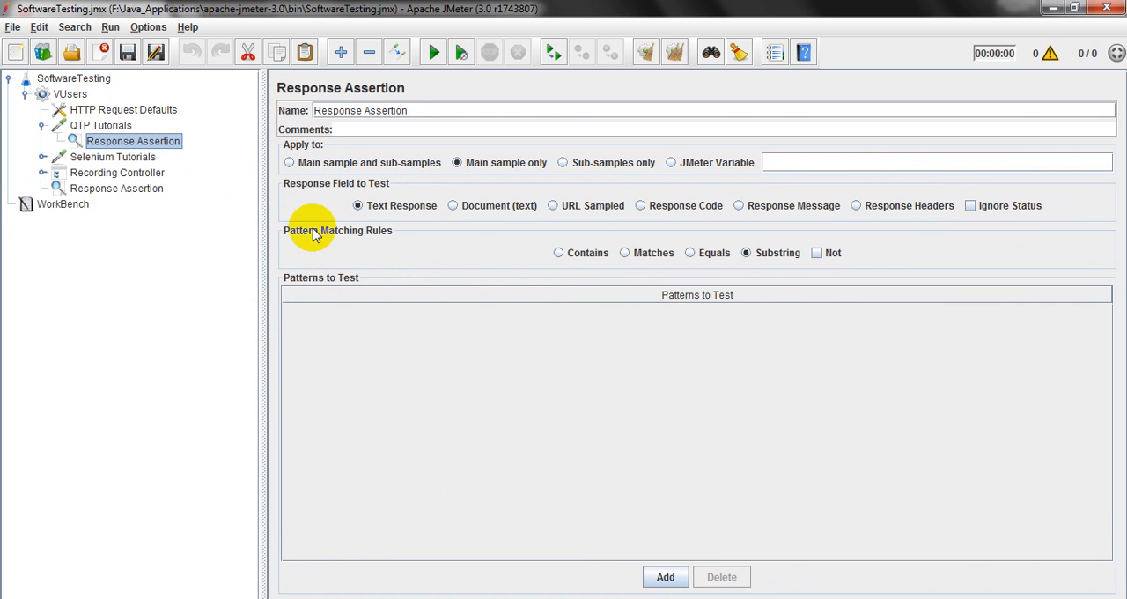
# Look through the assertion types that can be added to the QTP Tutorials request without adding one.
pyautogui.click(121, 128)
pyautogui.rightClick(121, 129)
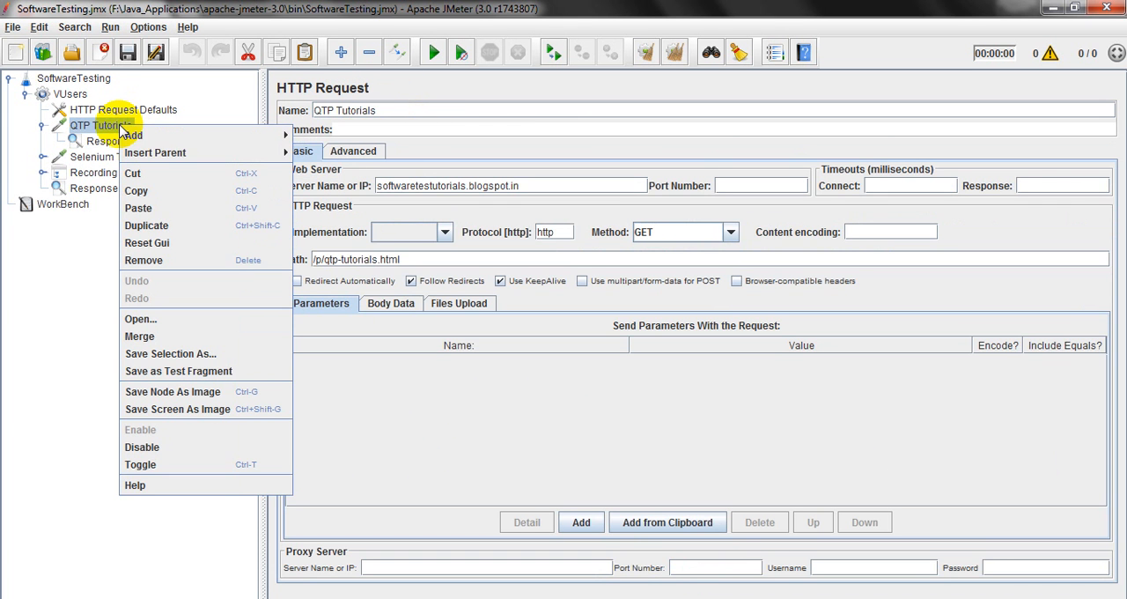
pyautogui.moveTo(251, 133)
pyautogui.moveTo(344, 204)
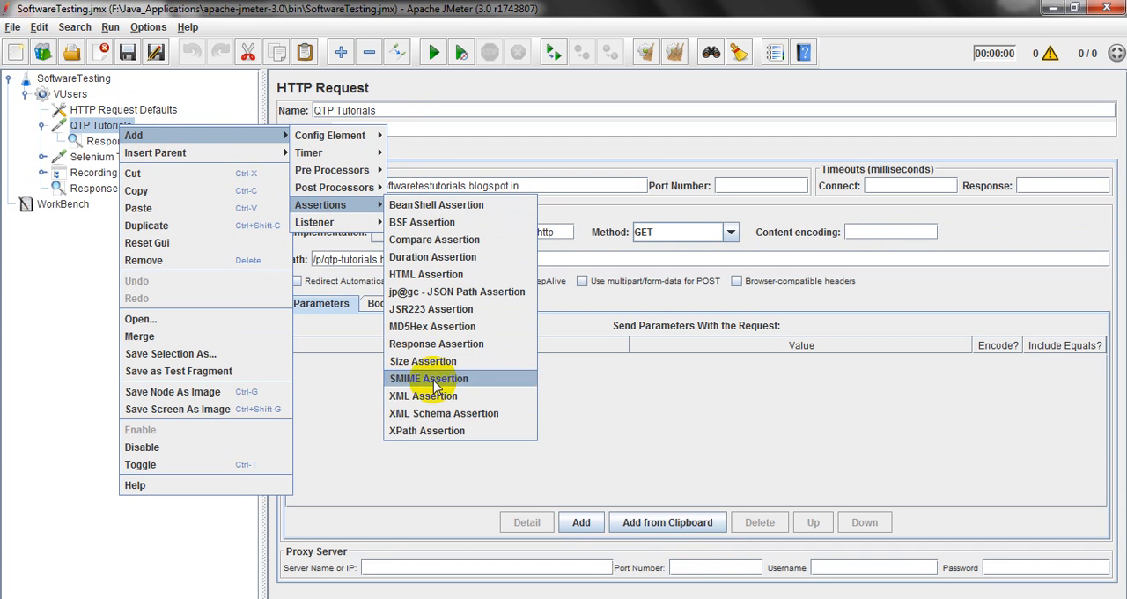
pyautogui.click(581, 381)
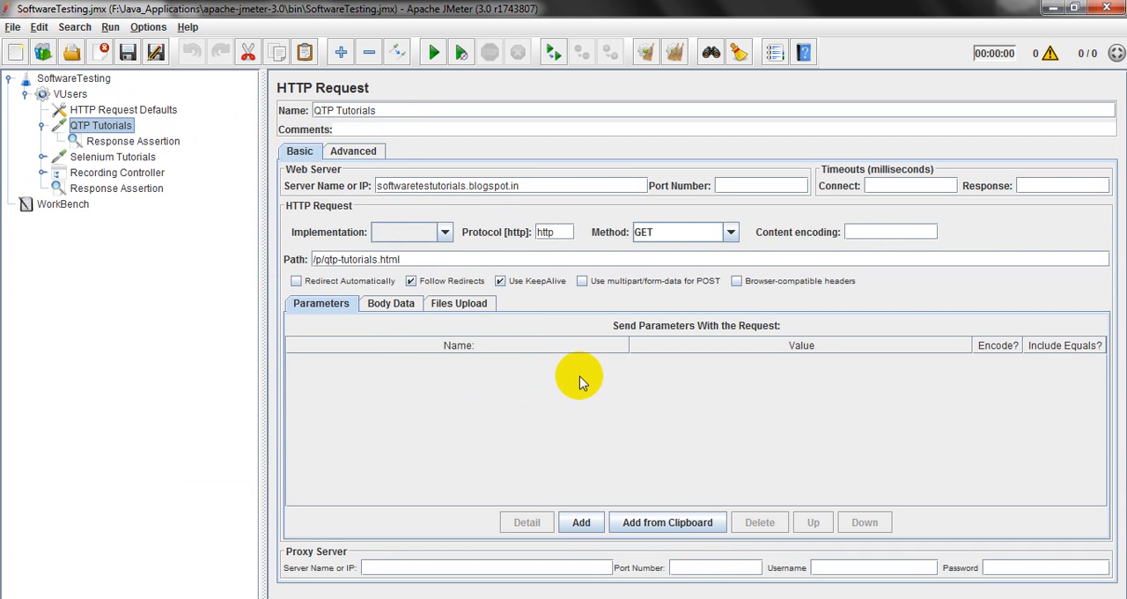
# Examine the Apply to options of the Response Assertion under QTP Tutorials alongside its parent request.
pyautogui.click(146, 142)
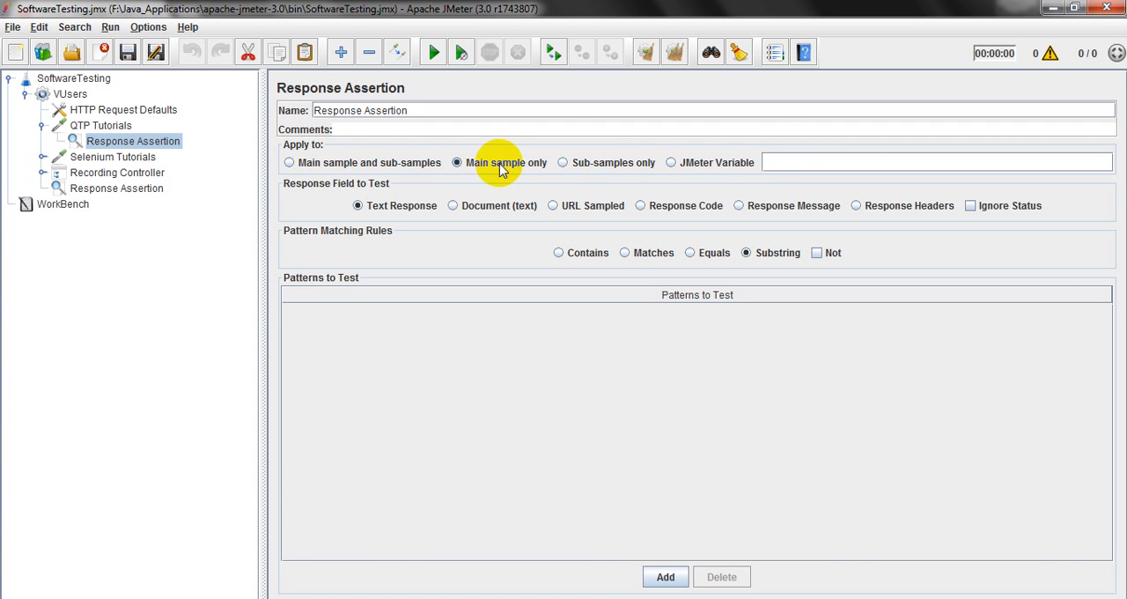
pyautogui.click(115, 127)
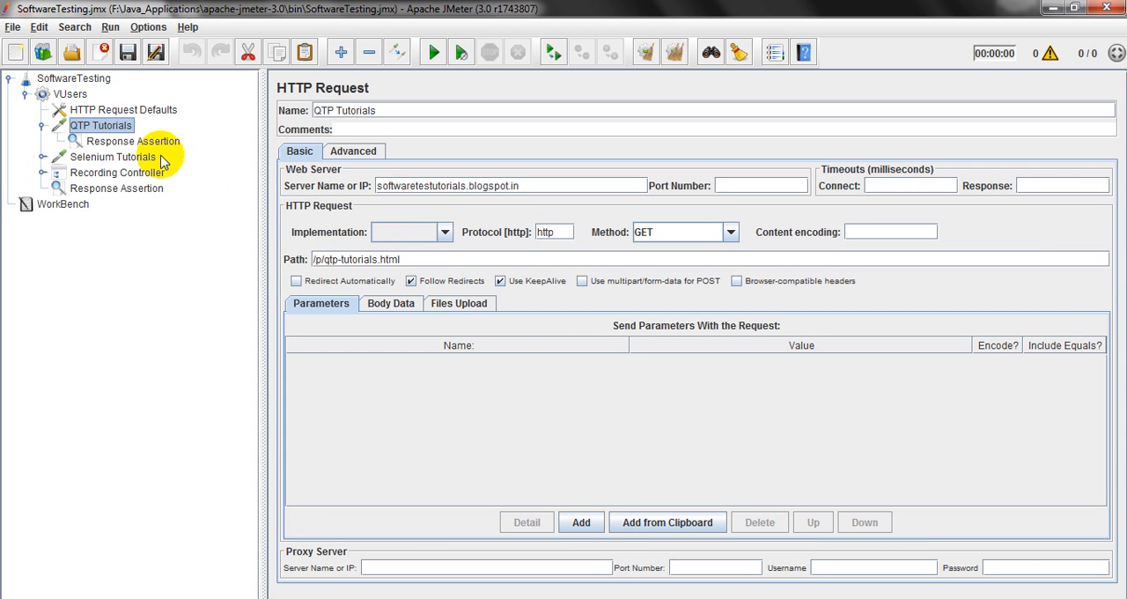
pyautogui.click(140, 143)
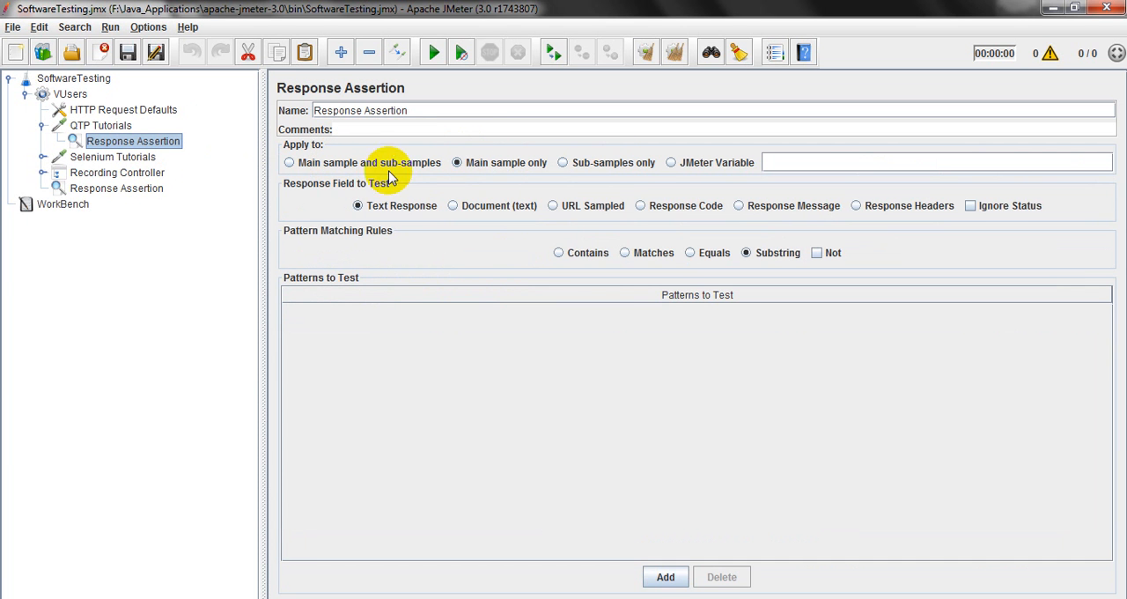
# Try the Retrieve All Embedded Resources and Parallel downloads options in the QTP Tutorials request's advanced settings.
pyautogui.click(117, 126)
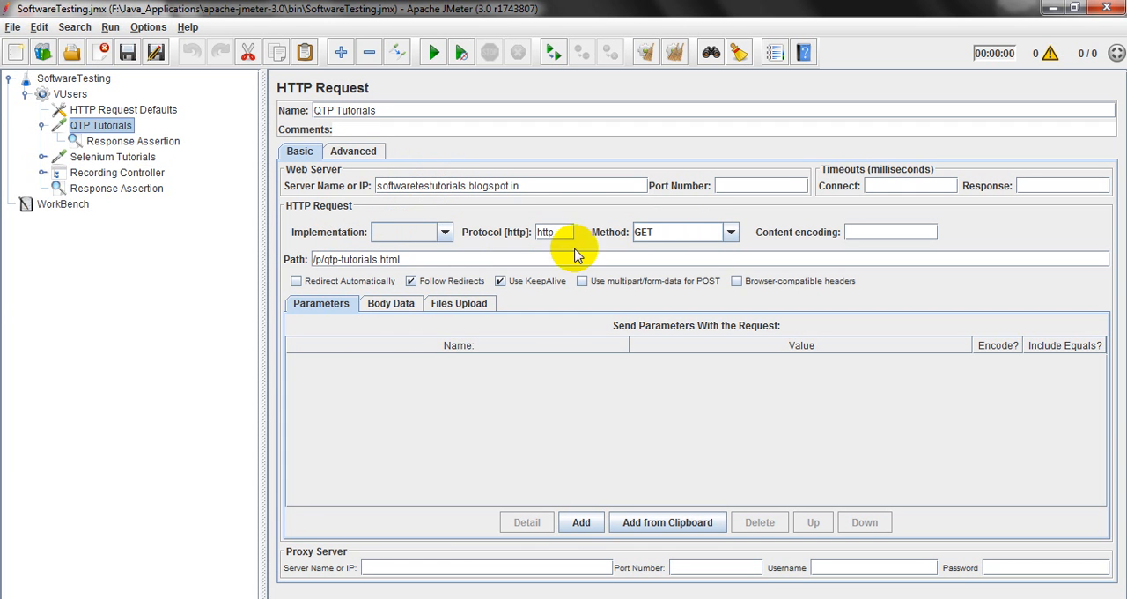
pyautogui.click(352, 152)
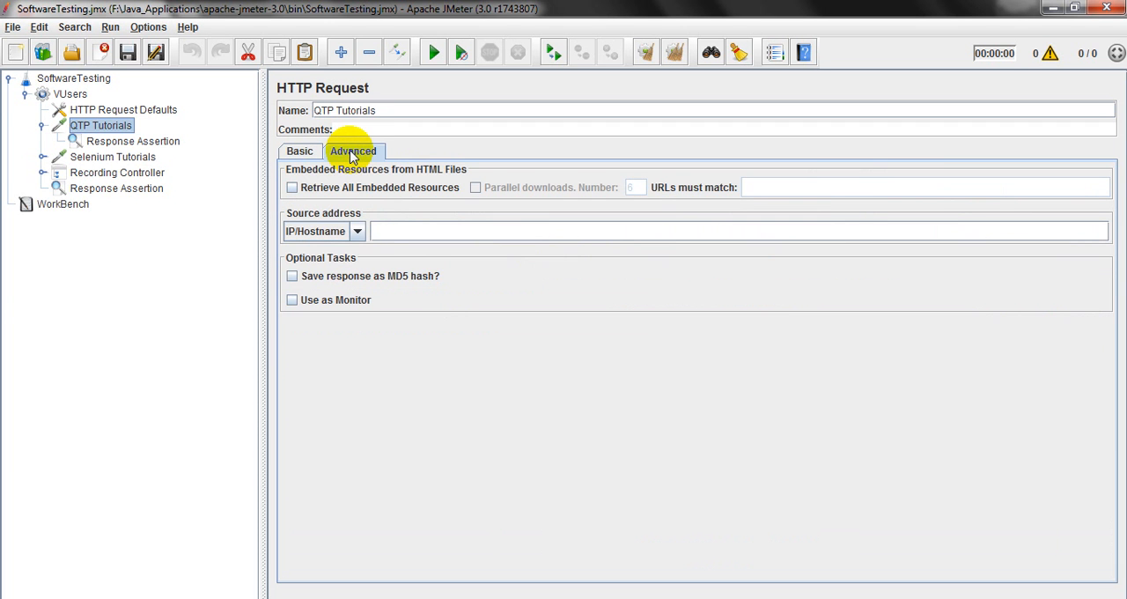
pyautogui.click(293, 189)
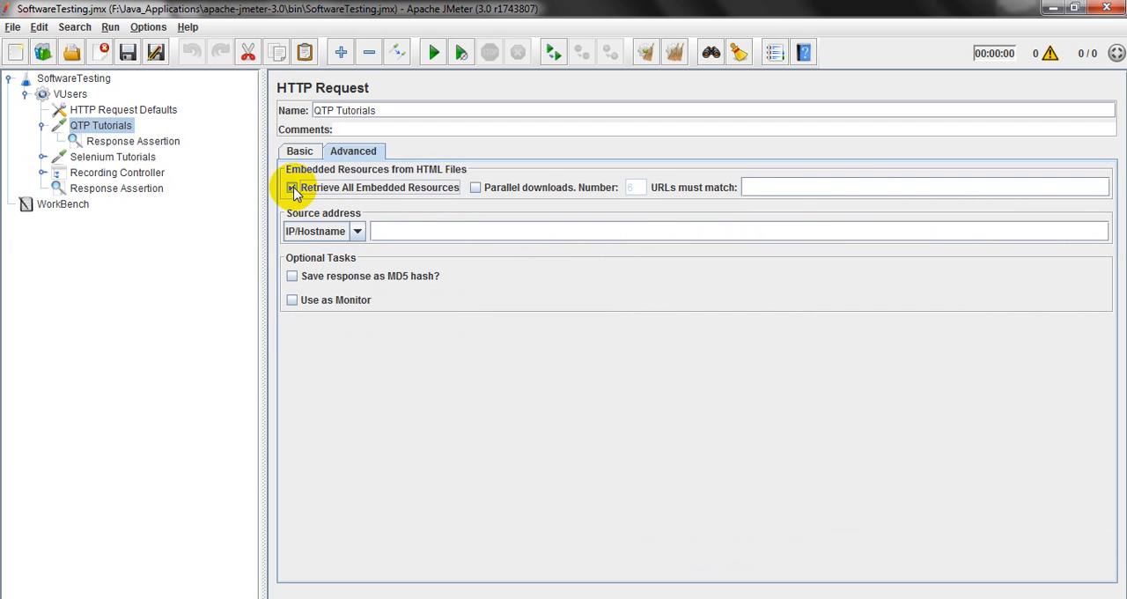
pyautogui.click(474, 189)
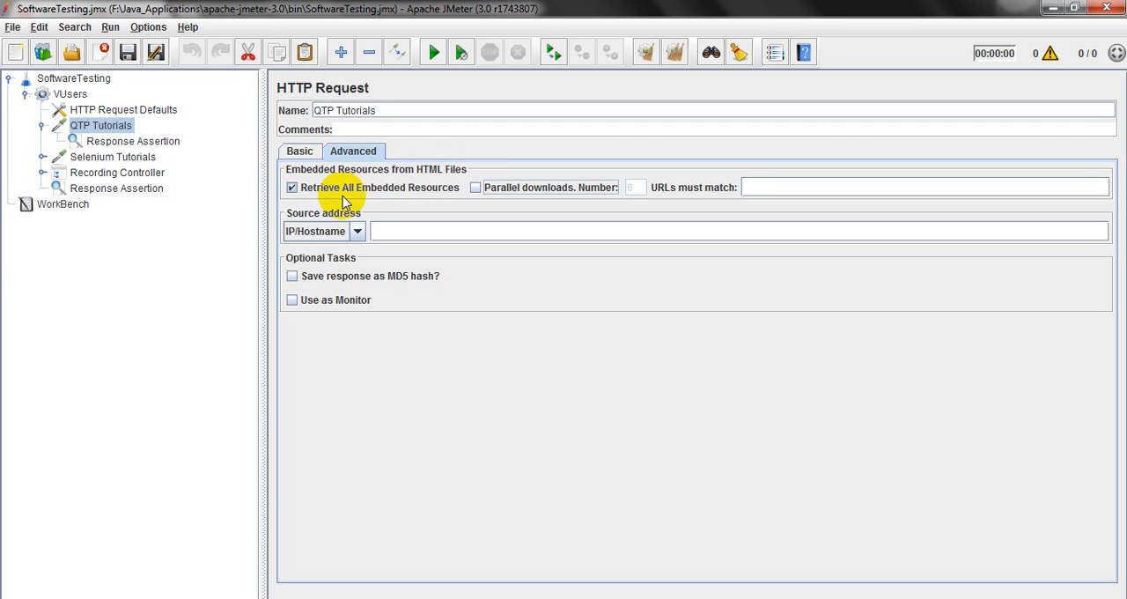
pyautogui.click(291, 187)
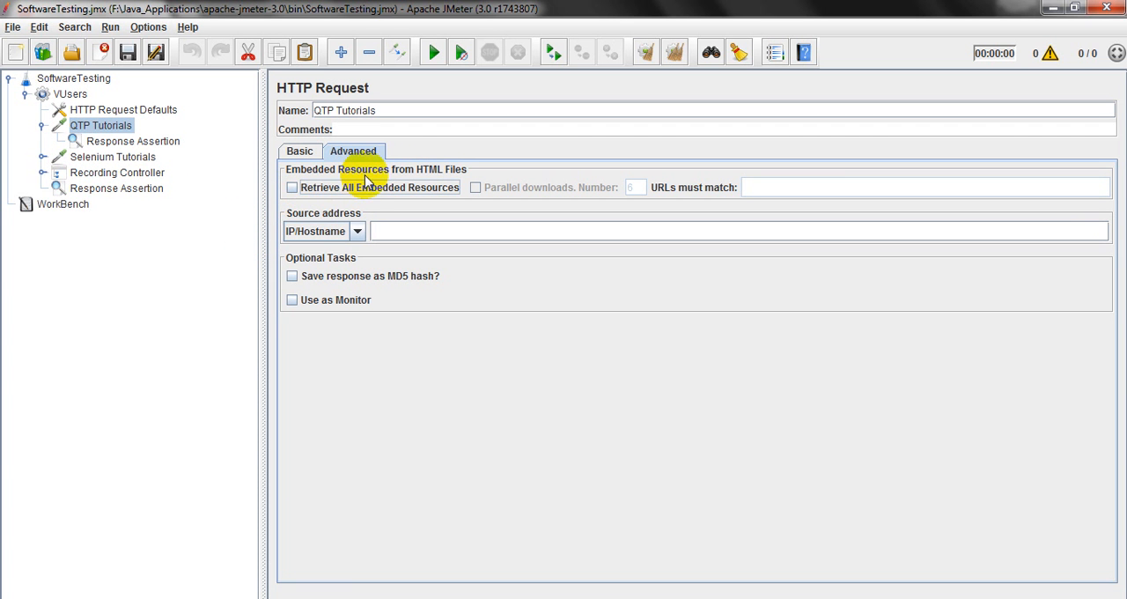
# Expand the Recording Controller and its HP ALM QC request in the test plan tree.
pyautogui.click(104, 143)
pyautogui.click(104, 128)
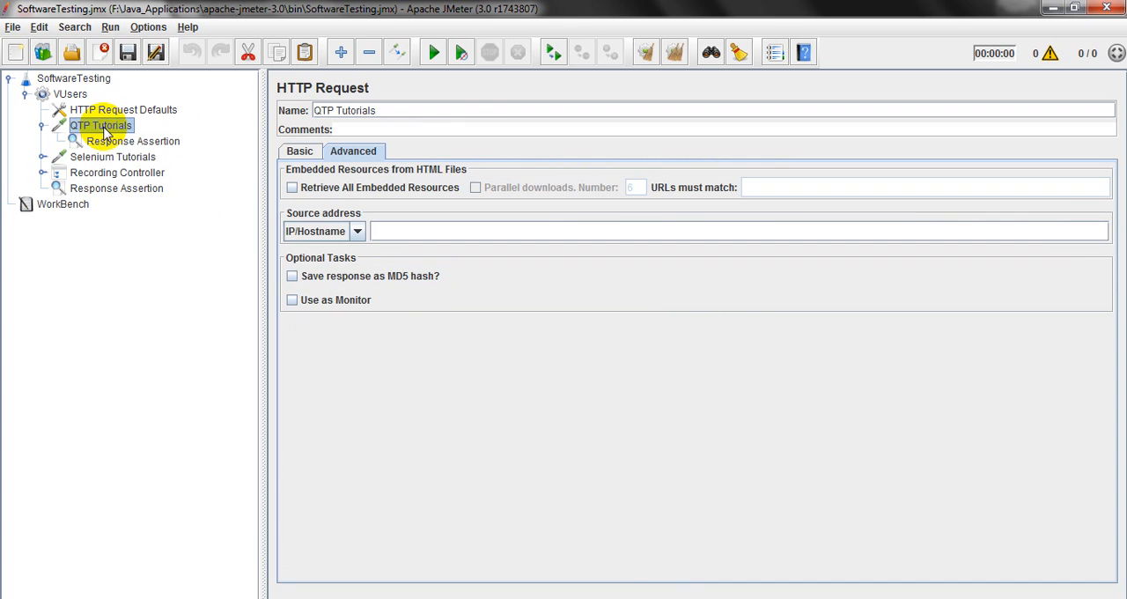
pyautogui.click(43, 174)
pyautogui.click(59, 188)
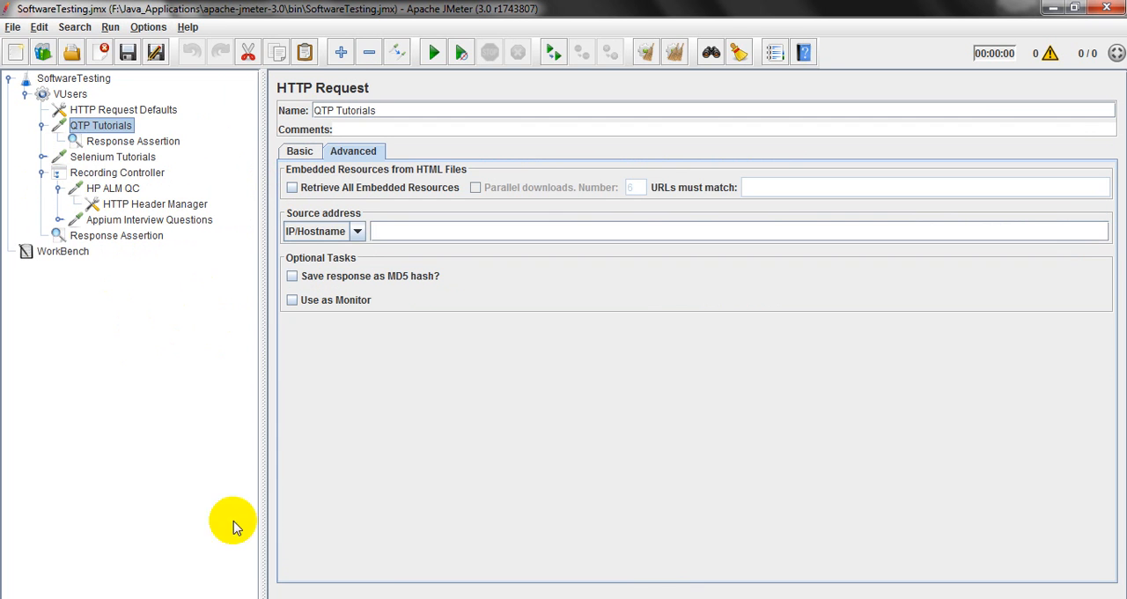
# Switch to the YouTube playlist in Chrome to view the JMeter tutorial list, and return to JMeter.
pyautogui.click(191, 598)
pyautogui.click(534, 329)
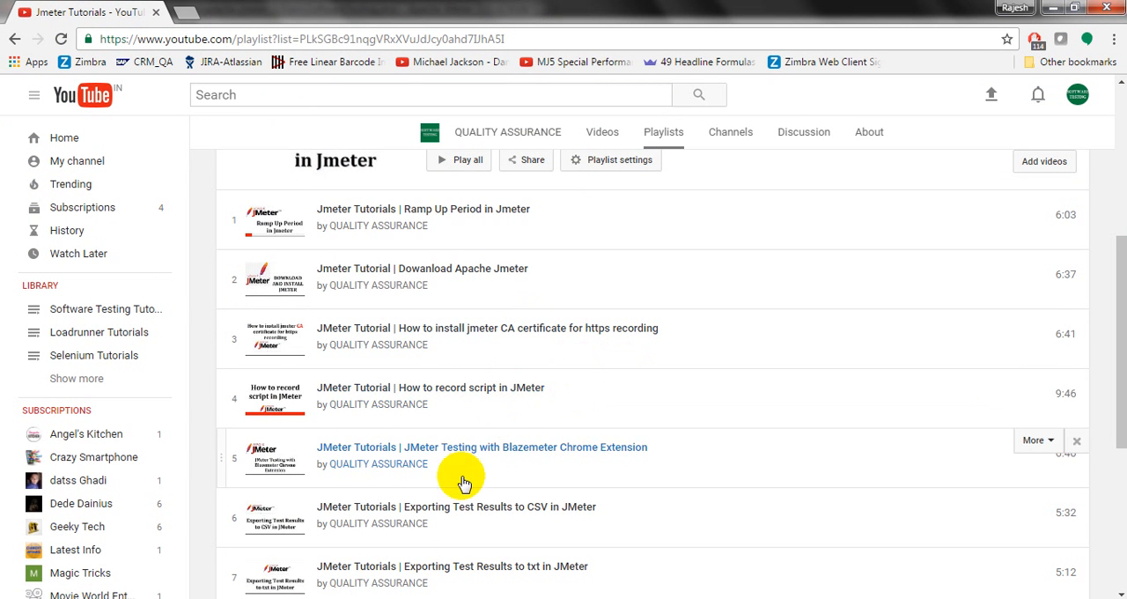
pyautogui.click(388, 598)
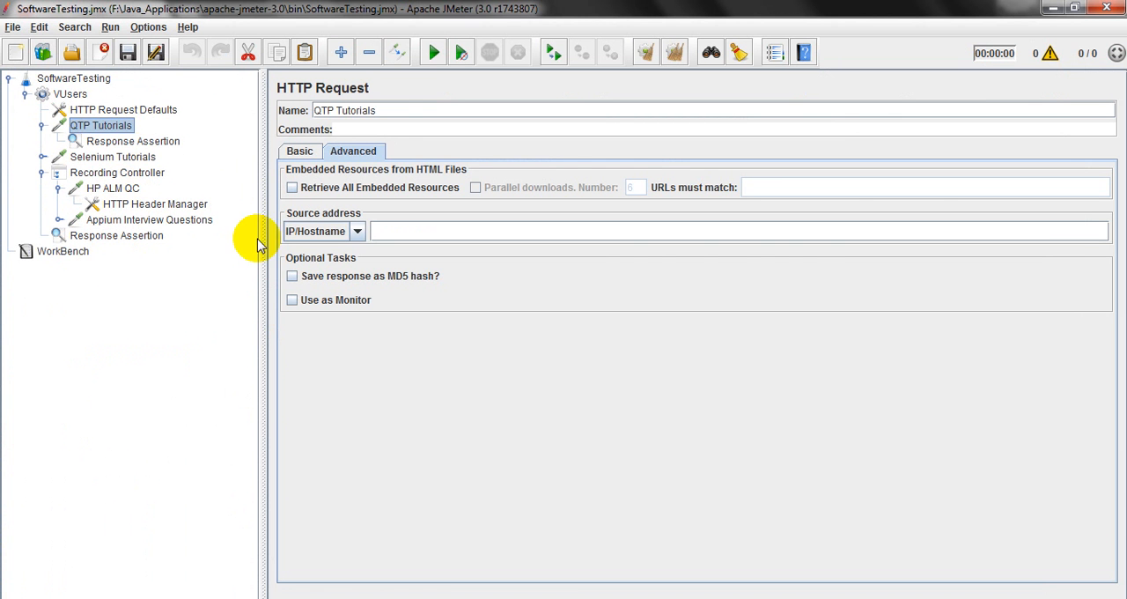
# Try the Sub-samples only scope on the QTP Tutorials Response Assertion and restore Main sample only.
pyautogui.click(155, 147)
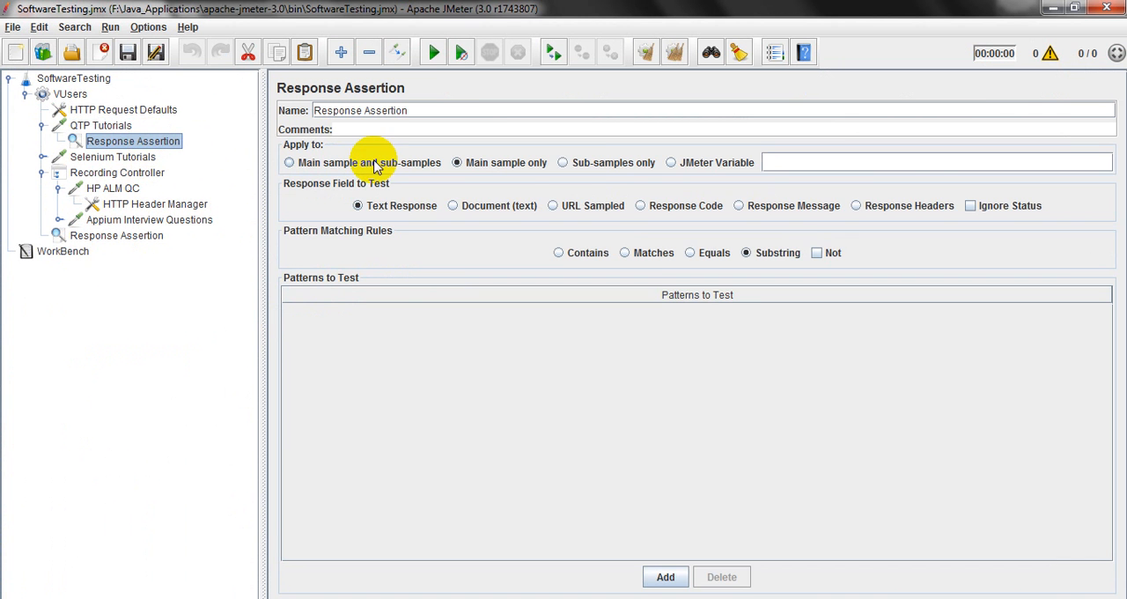
pyautogui.click(563, 168)
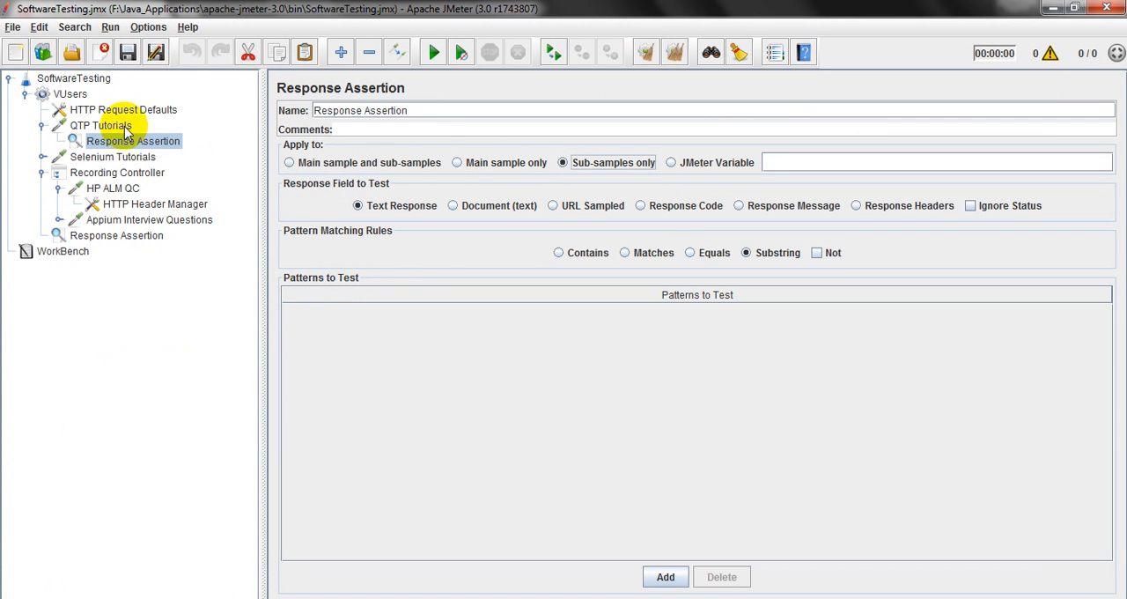
pyautogui.click(455, 163)
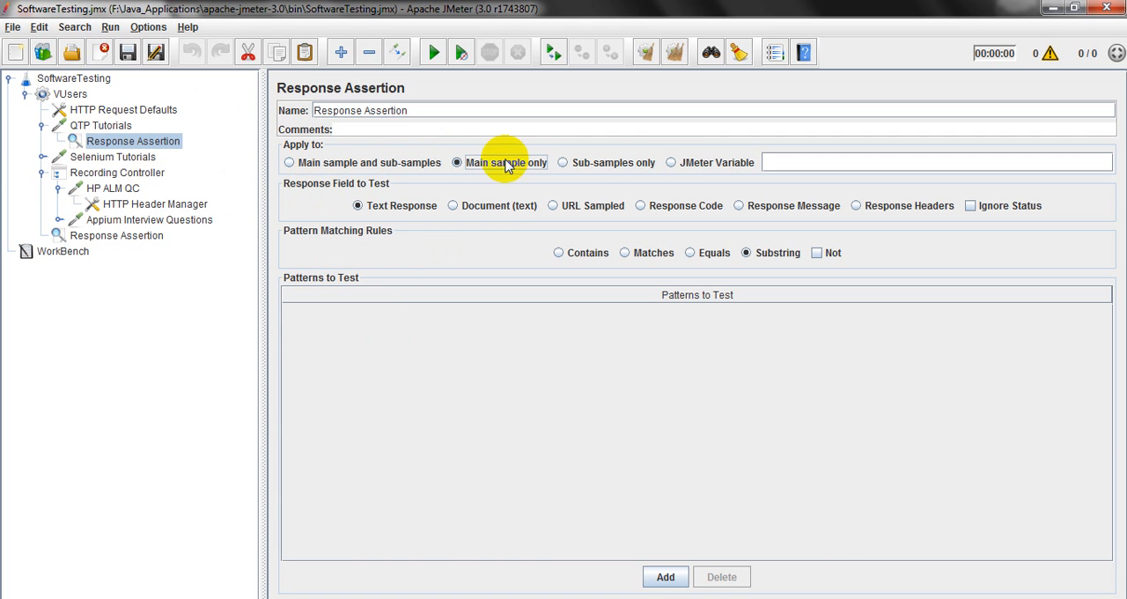
# Try the JMeter Variable scope, check the test plan's User Defined Variables, and restore the assertion to Main sample only.
pyautogui.click(671, 165)
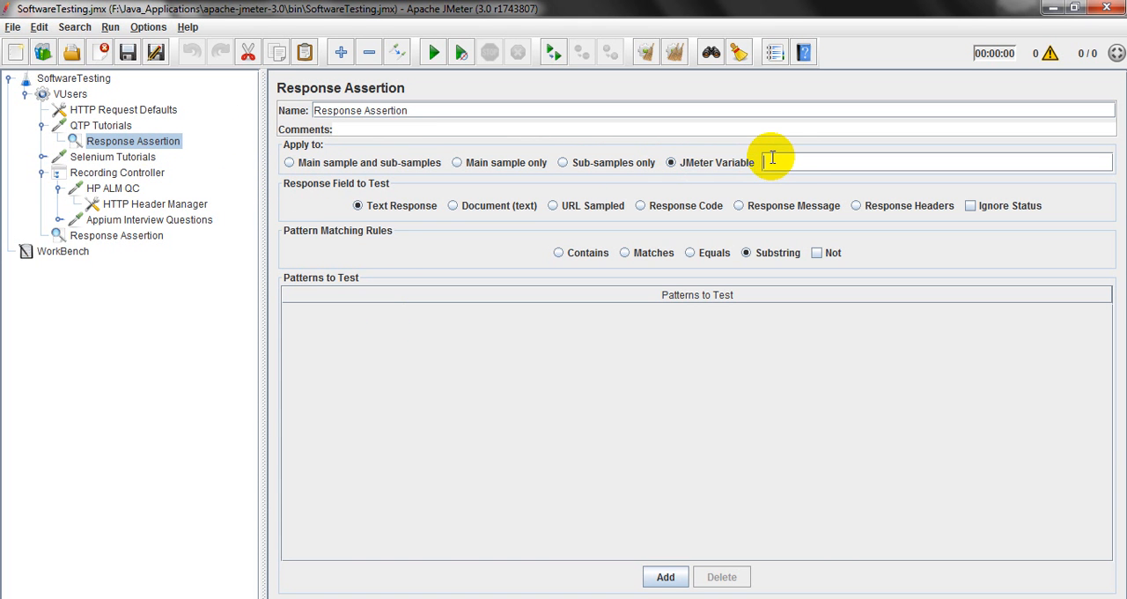
pyautogui.click(70, 81)
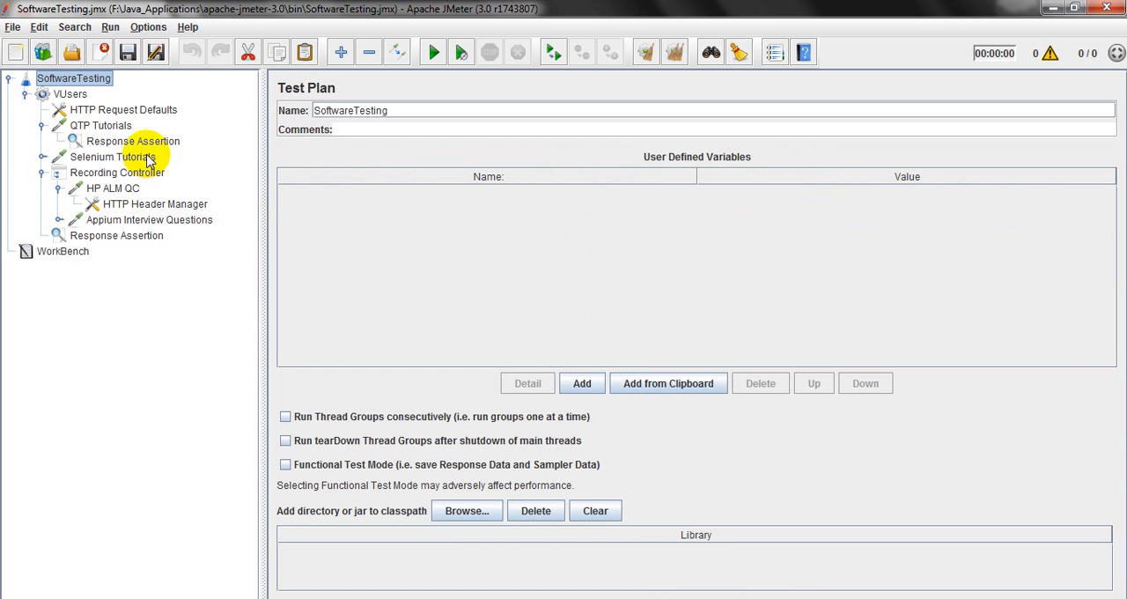
pyautogui.click(102, 146)
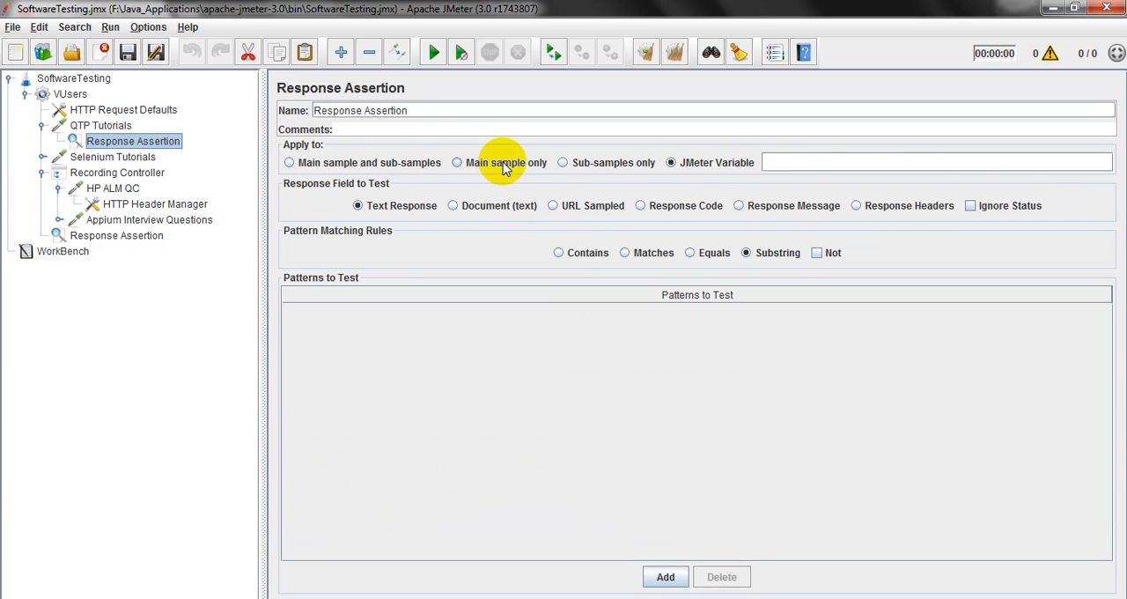
pyautogui.click(457, 164)
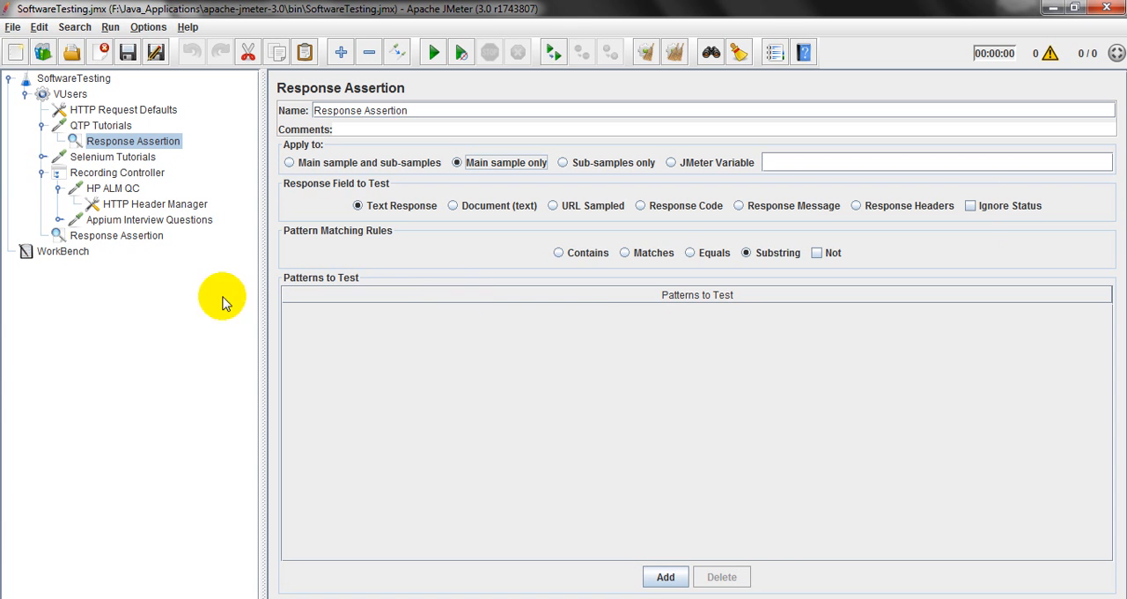
# Add a View Results Tree listener to the VUsers thread group.
pyautogui.click(70, 95)
pyautogui.rightClick(72, 99)
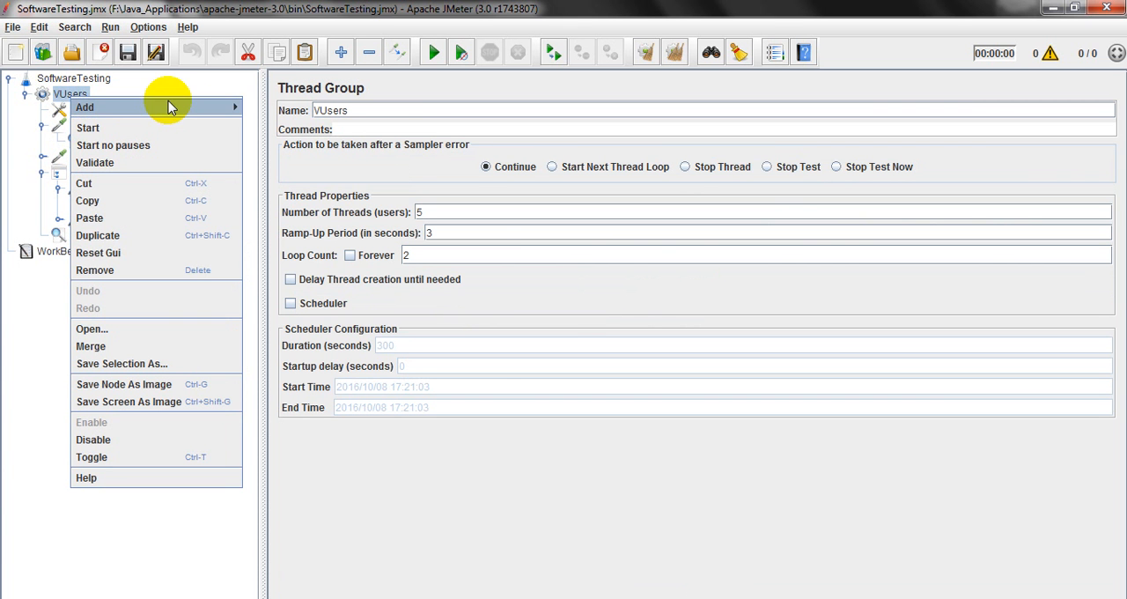
pyautogui.moveTo(232, 104)
pyautogui.moveTo(290, 229)
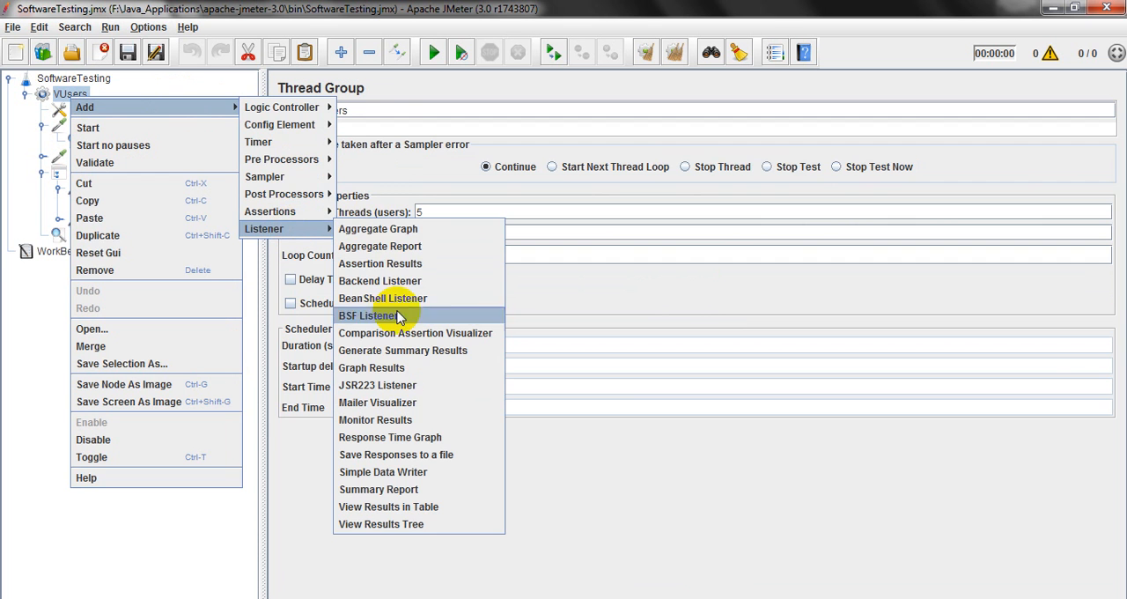
pyautogui.click(419, 527)
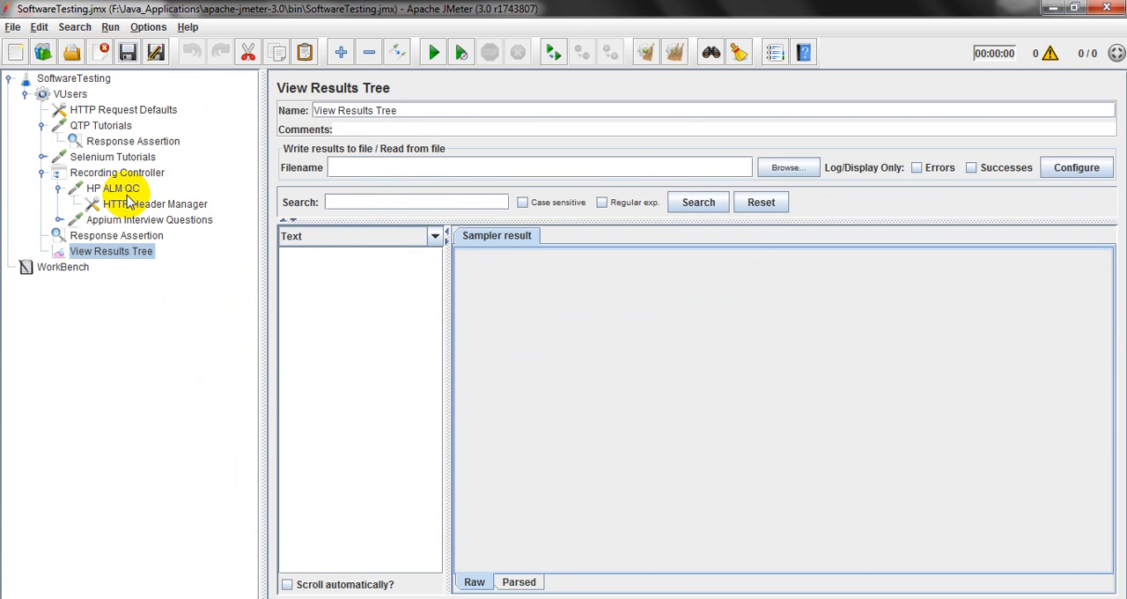
# Add the pattern "QTP Tutorials" to the Response Assertion under the QTP Tutorials request and save the test plan.
pyautogui.click(132, 141)
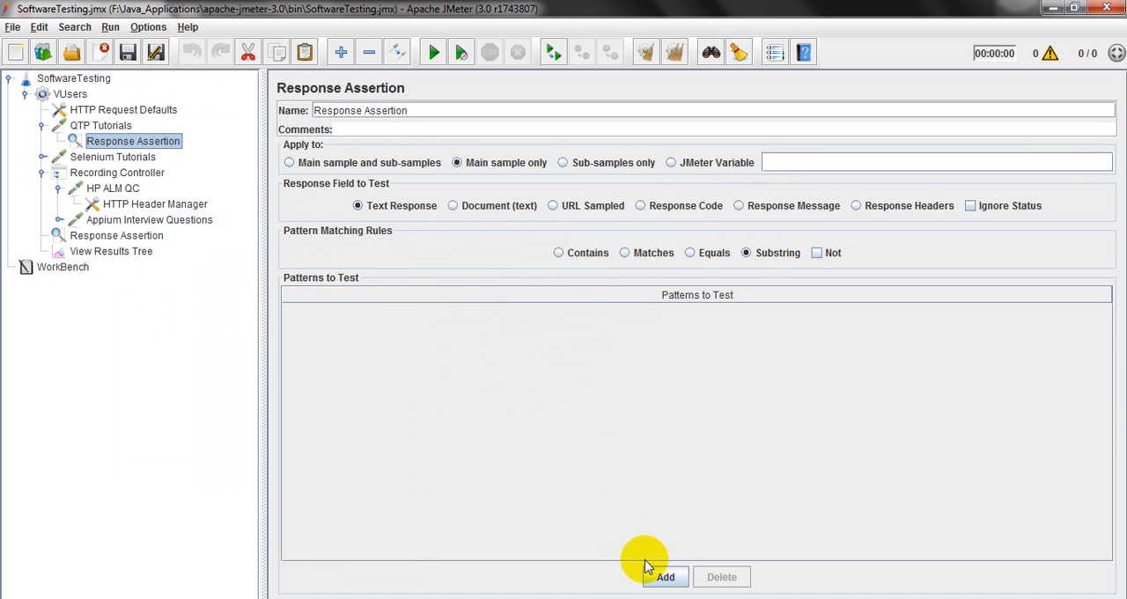
pyautogui.click(659, 577)
pyautogui.doubleClick(489, 319)
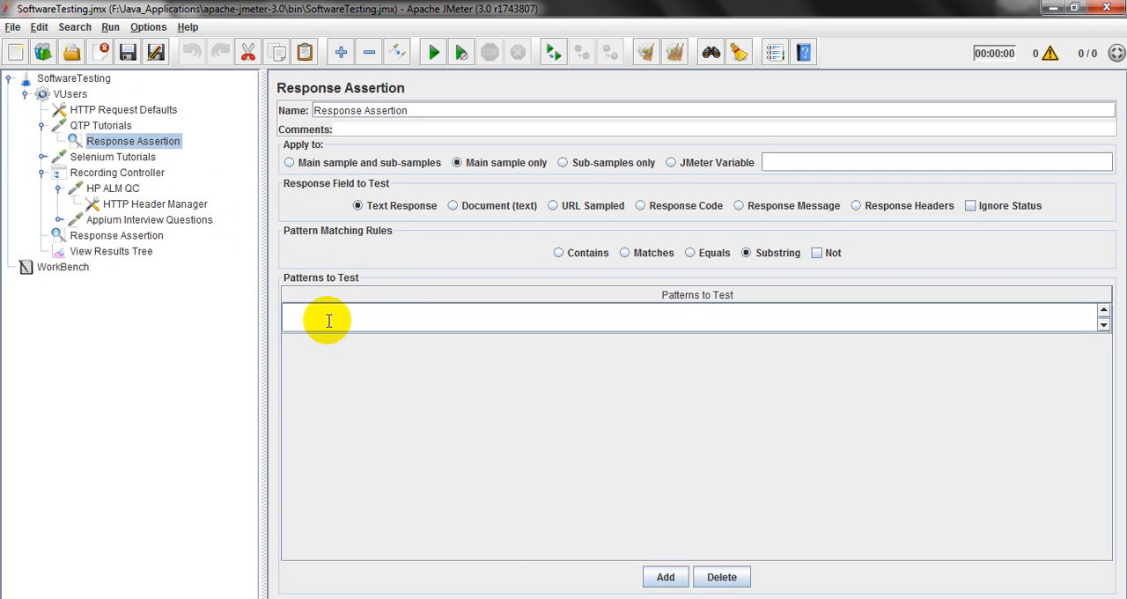
pyautogui.write('QTP Tutorials')
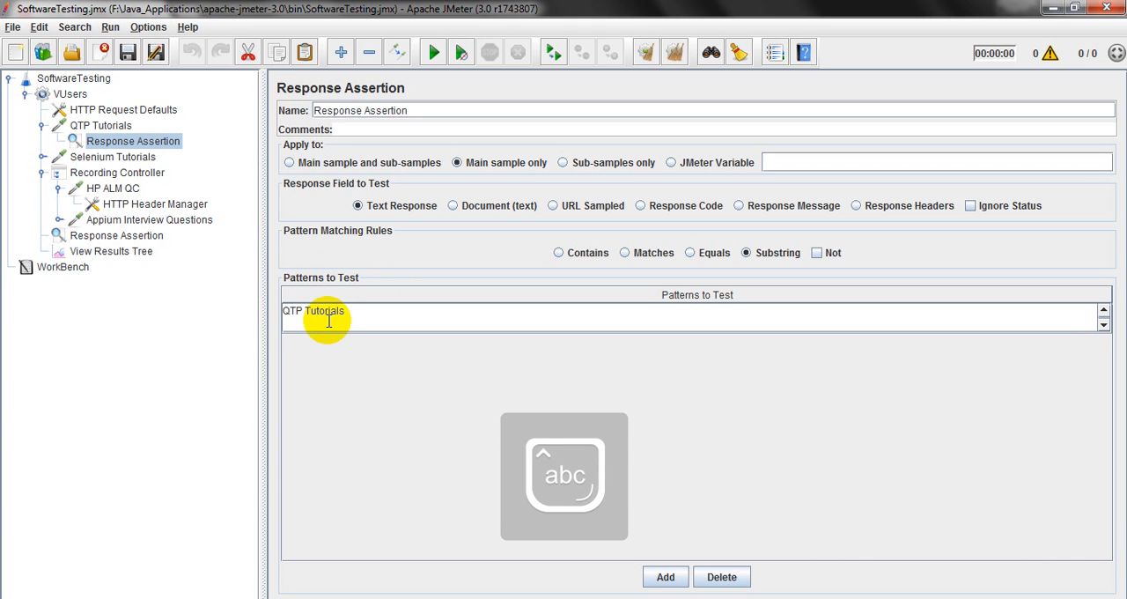
pyautogui.click(127, 52)
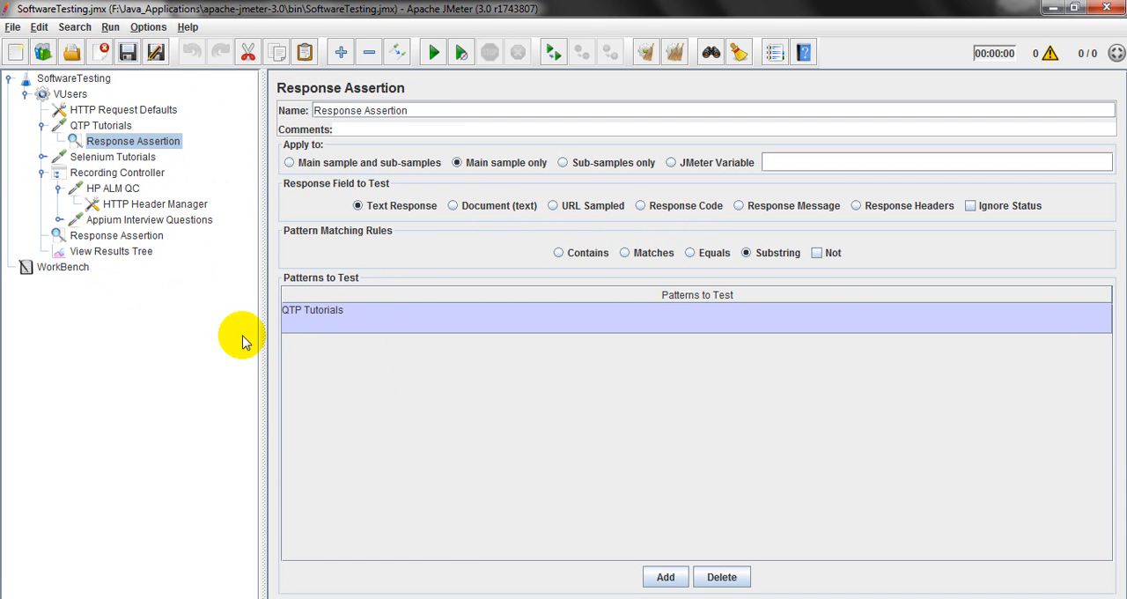
# Set VUsers to 1 thread, a 1-second ramp-up and a loop count of 1, and run the test with View Results Tree open.
pyautogui.click(108, 252)
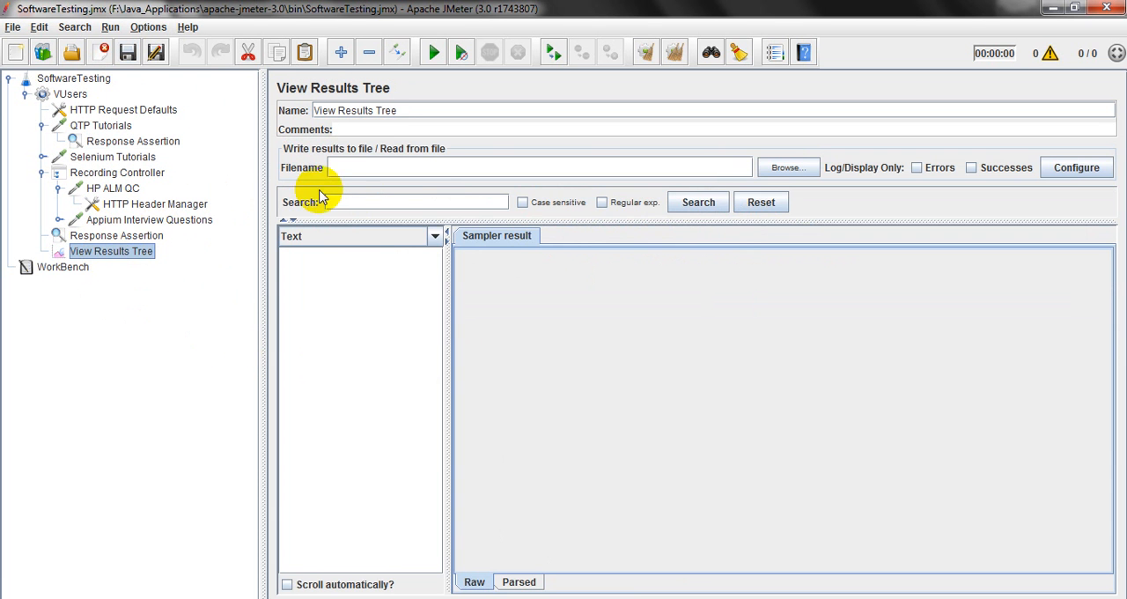
pyautogui.click(76, 97)
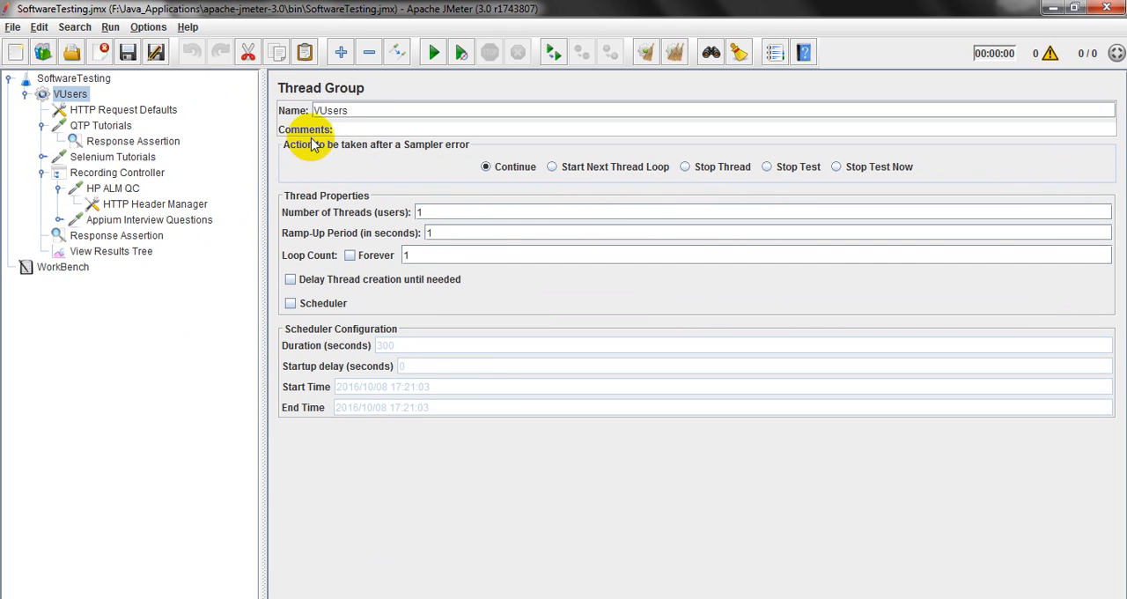
pyautogui.click(96, 252)
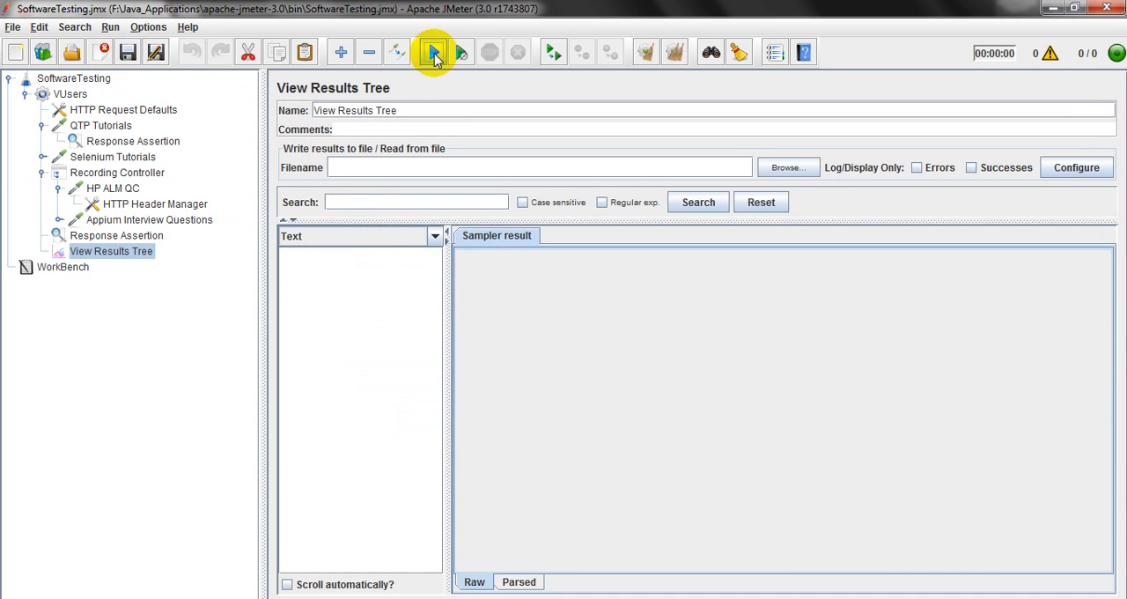
pyautogui.click(434, 53)
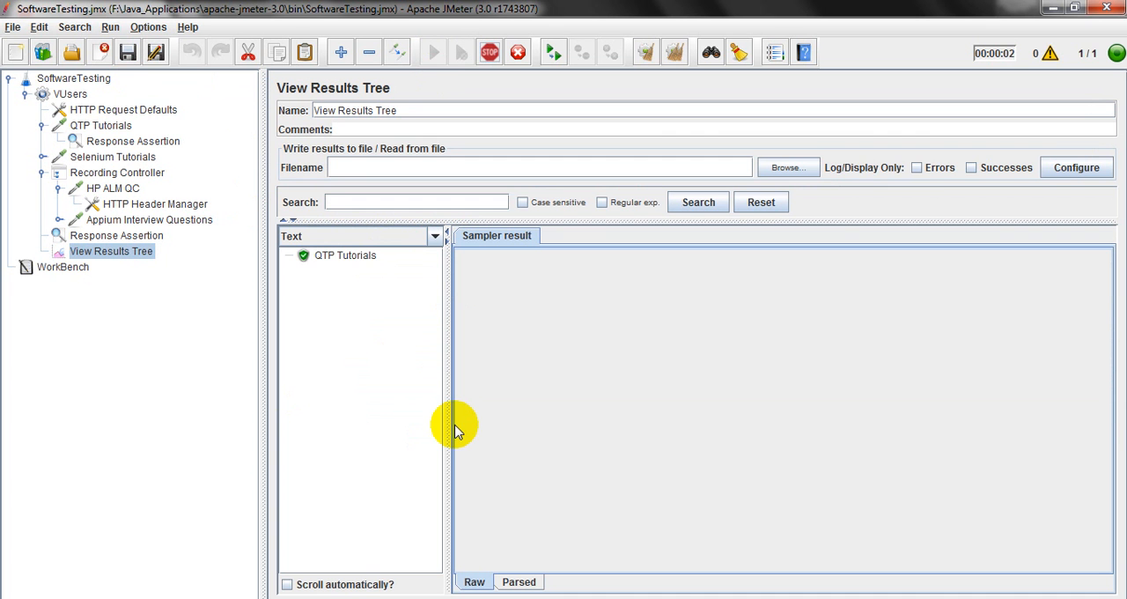
# Examine the sampler result of each request, expanding Appium Interview Questions to check both of its sub-samples.
pyautogui.click(353, 257)
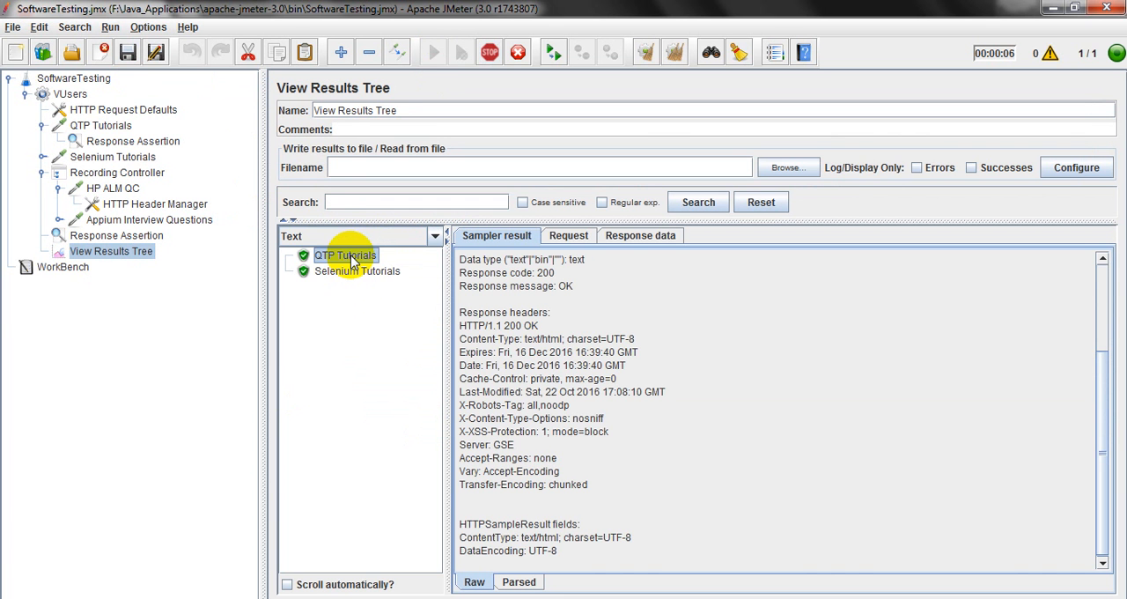
pyautogui.click(349, 272)
pyautogui.click(342, 290)
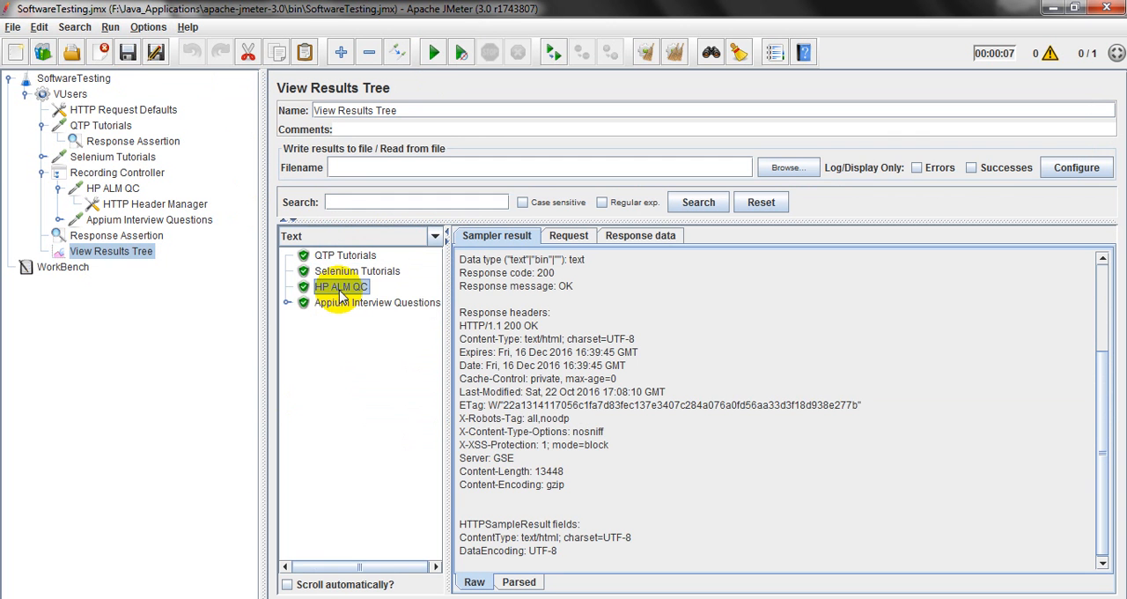
pyautogui.click(342, 303)
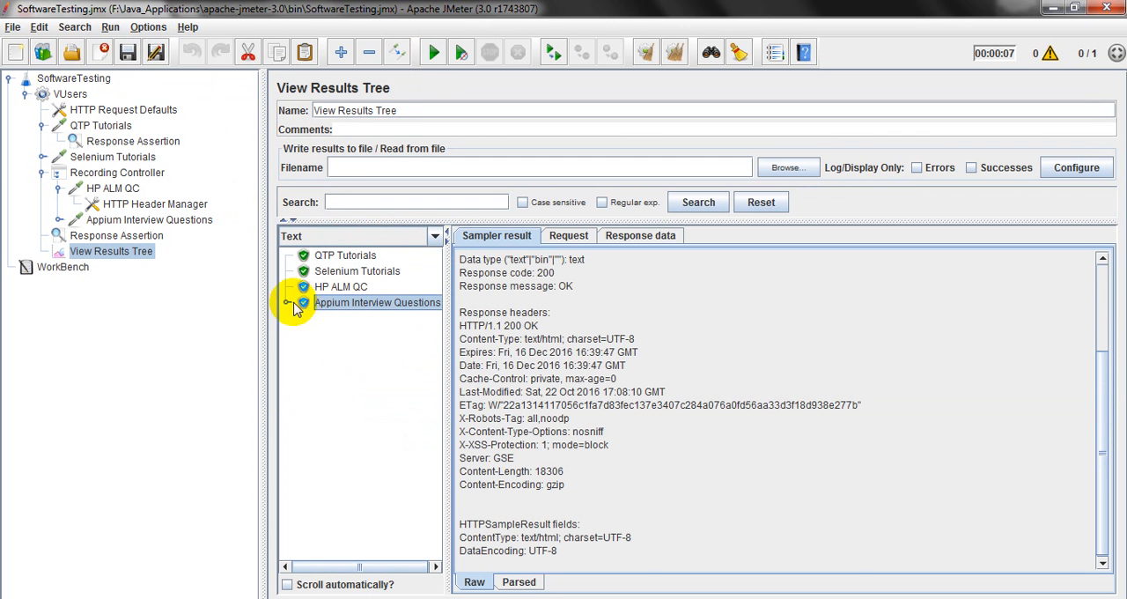
pyautogui.click(286, 304)
pyautogui.click(351, 320)
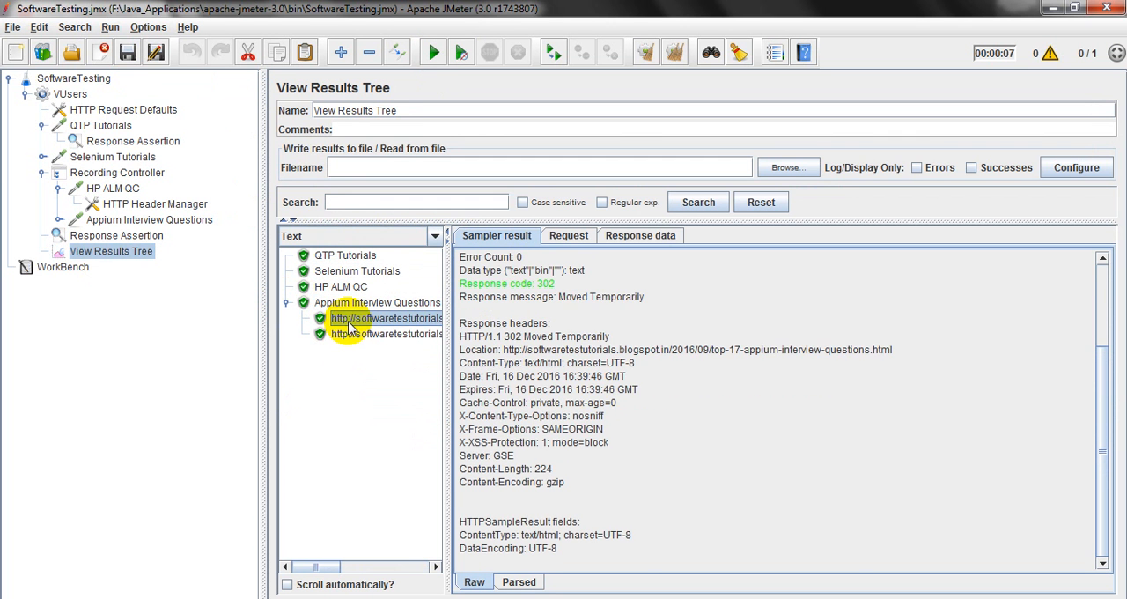
pyautogui.click(352, 336)
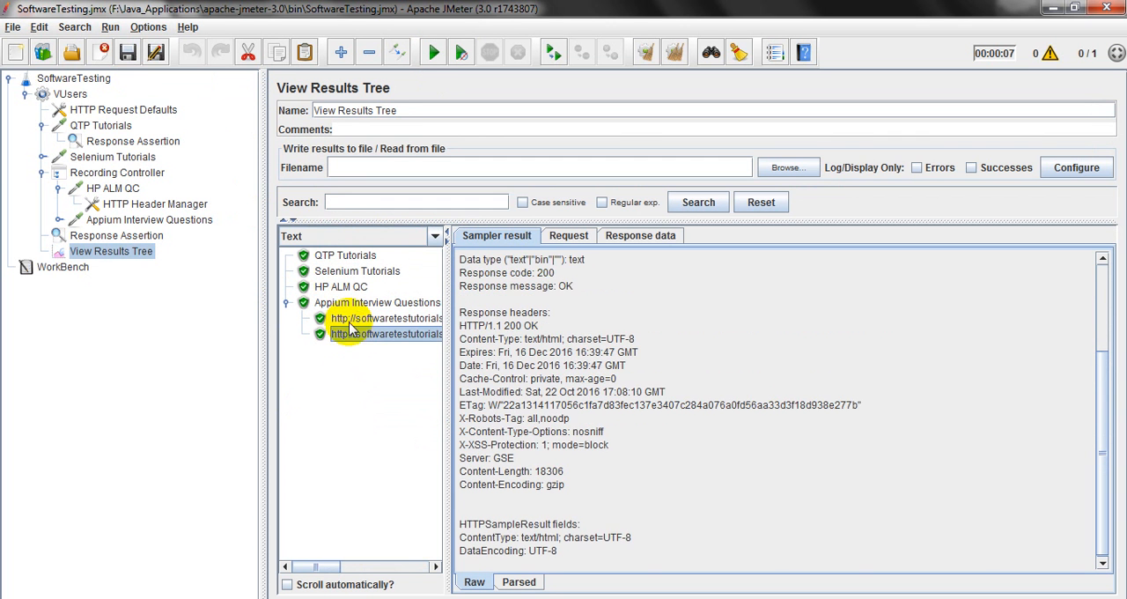
# Expand the Appium Interview Questions request in the test plan tree and return to the View Results Tree.
pyautogui.click(106, 224)
pyautogui.click(59, 220)
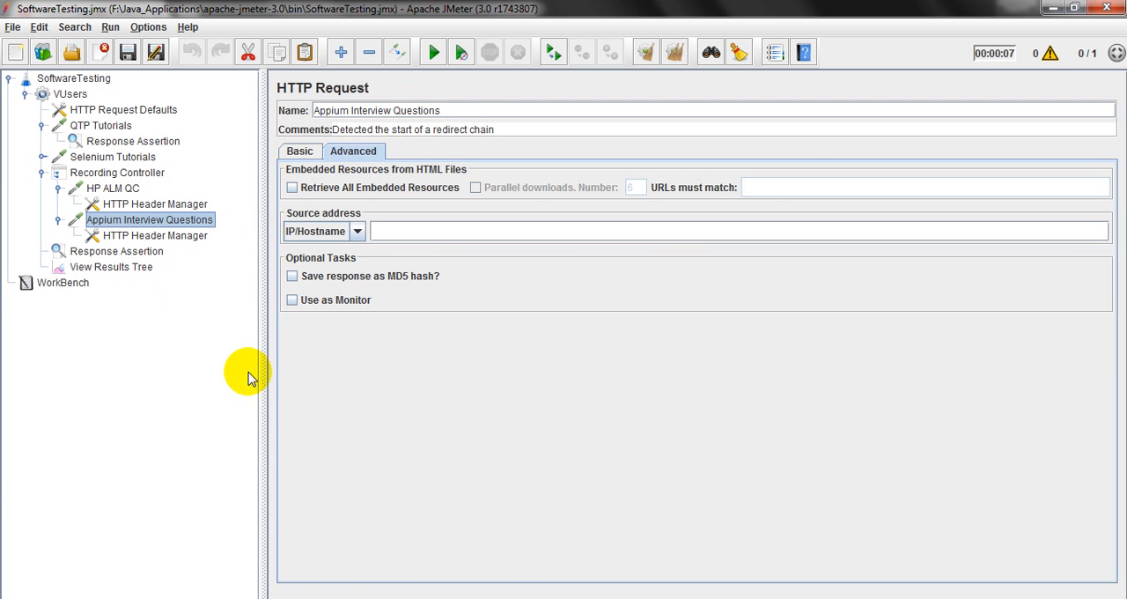
pyautogui.click(130, 268)
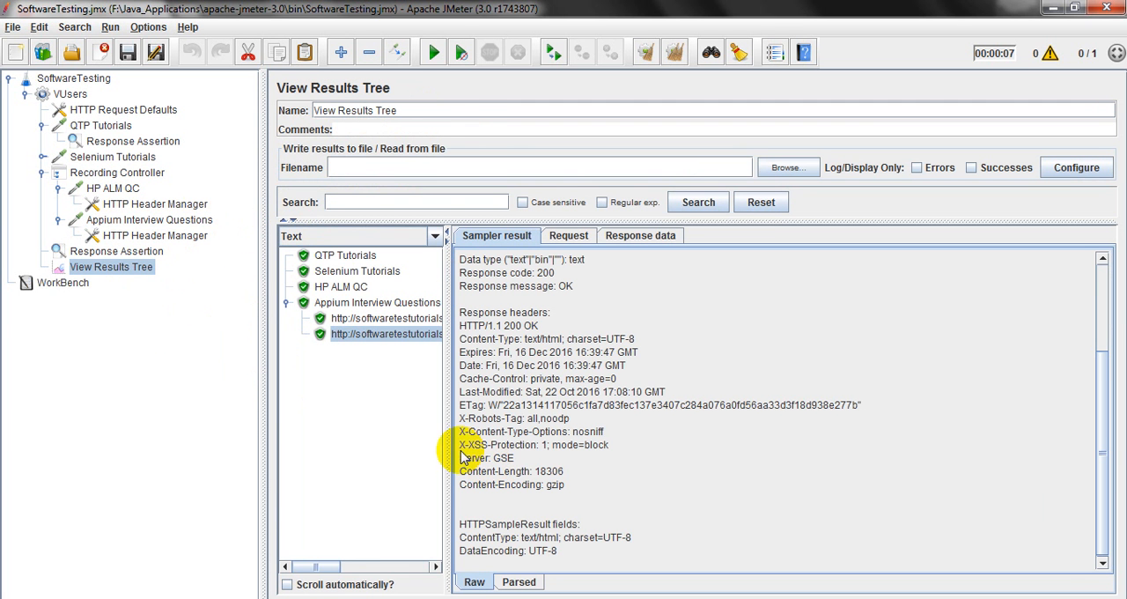
# Widen the results list to show the full sub-sample URLs, and compare the Appium Interview Questions sample with its two sub-samples.
pyautogui.moveTo(449, 446); pyautogui.dragTo(548, 432)
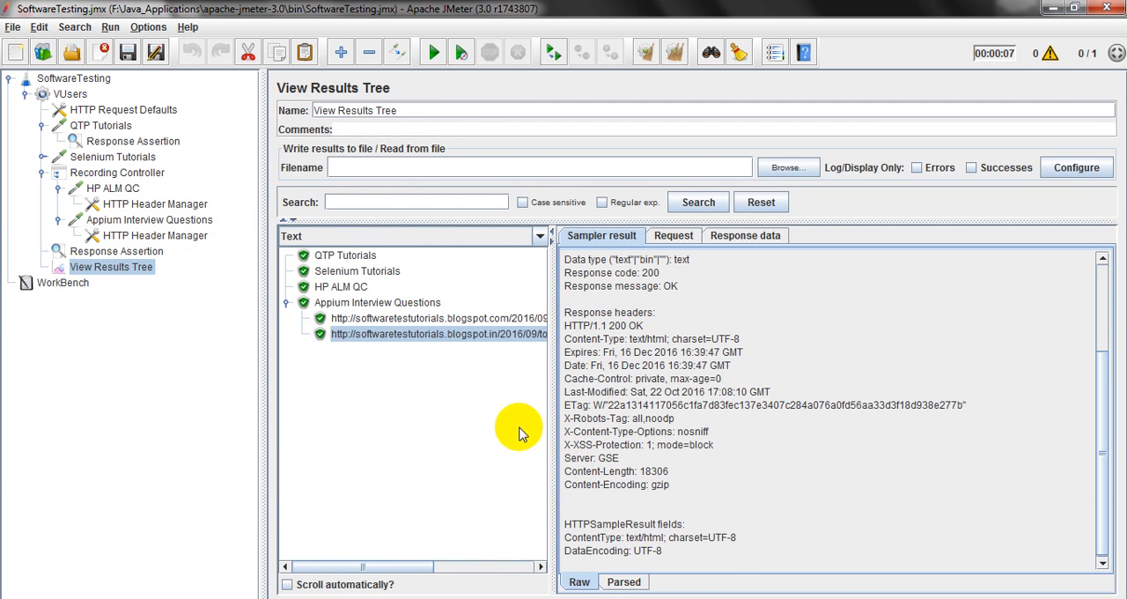
pyautogui.moveTo(551, 365); pyautogui.dragTo(679, 365)
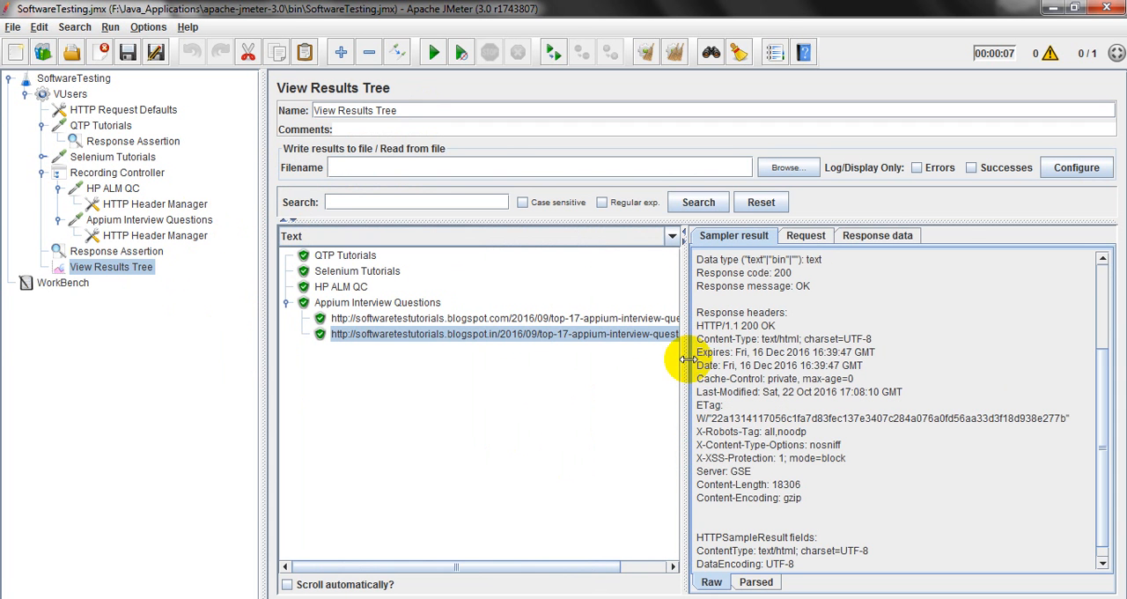
pyautogui.click(409, 306)
pyautogui.click(409, 319)
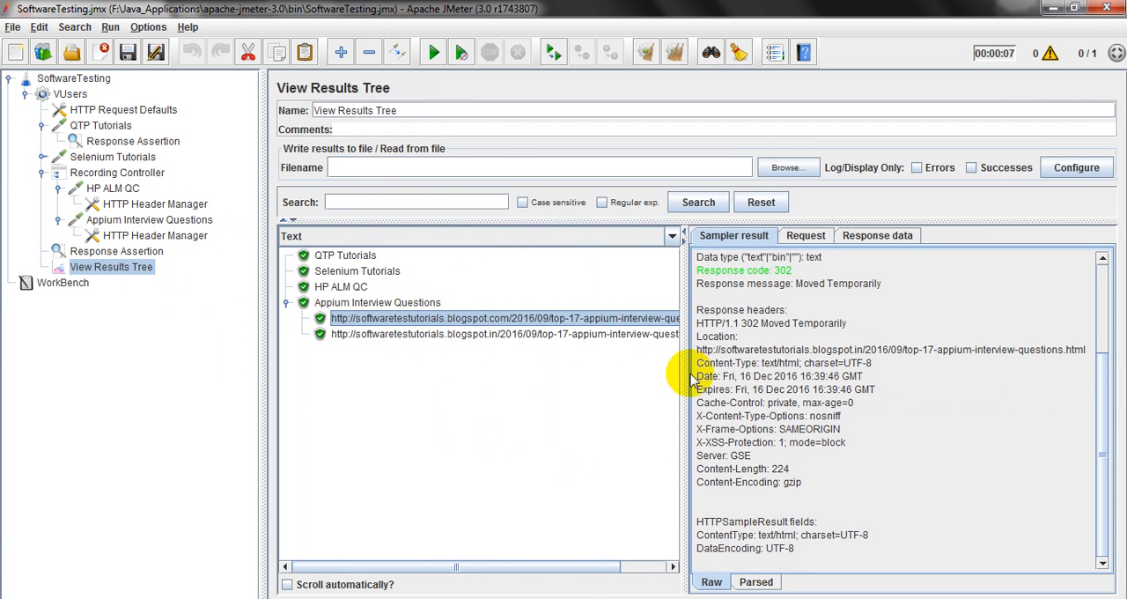
pyautogui.moveTo(685, 374); pyautogui.dragTo(859, 370)
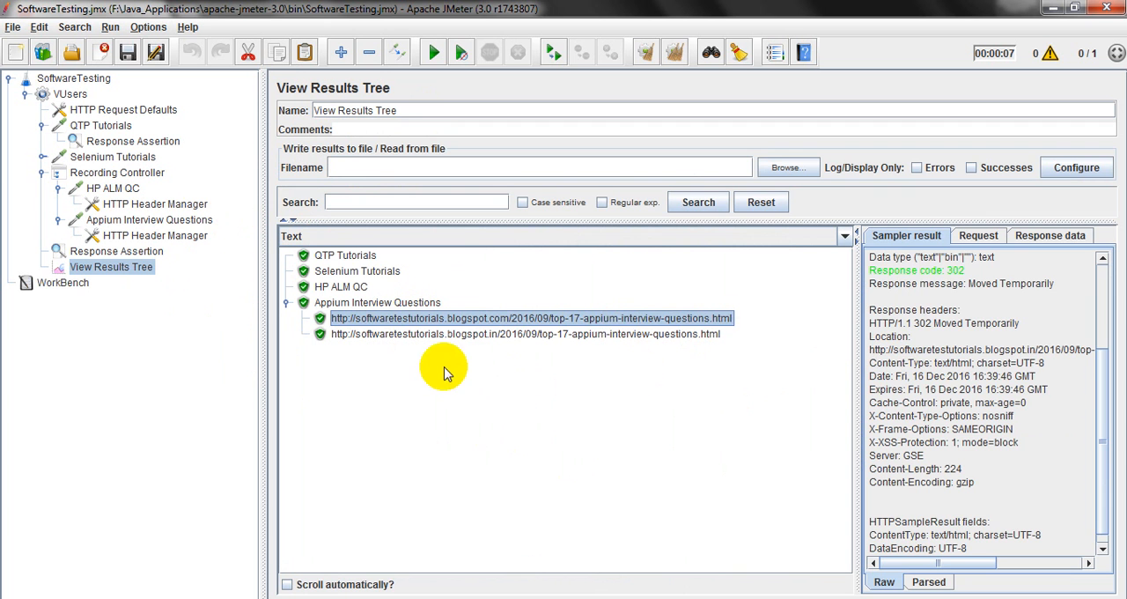
pyautogui.click(456, 339)
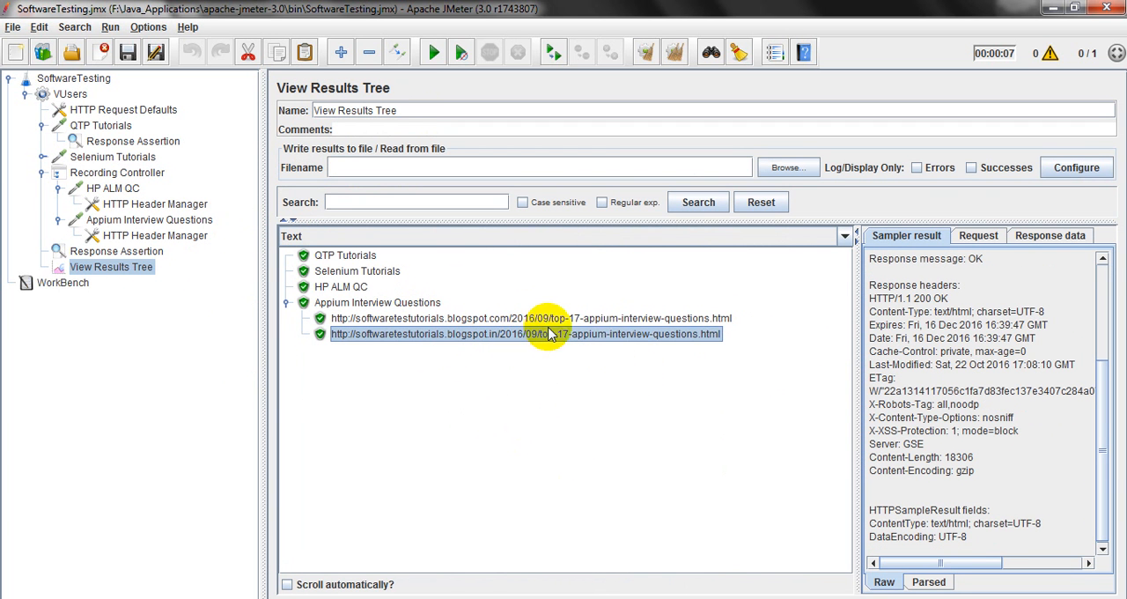
pyautogui.click(416, 303)
# Review the basic and advanced settings of the Appium Interview Questions request and the headers in its HTTP Header Manager.
pyautogui.click(162, 219)
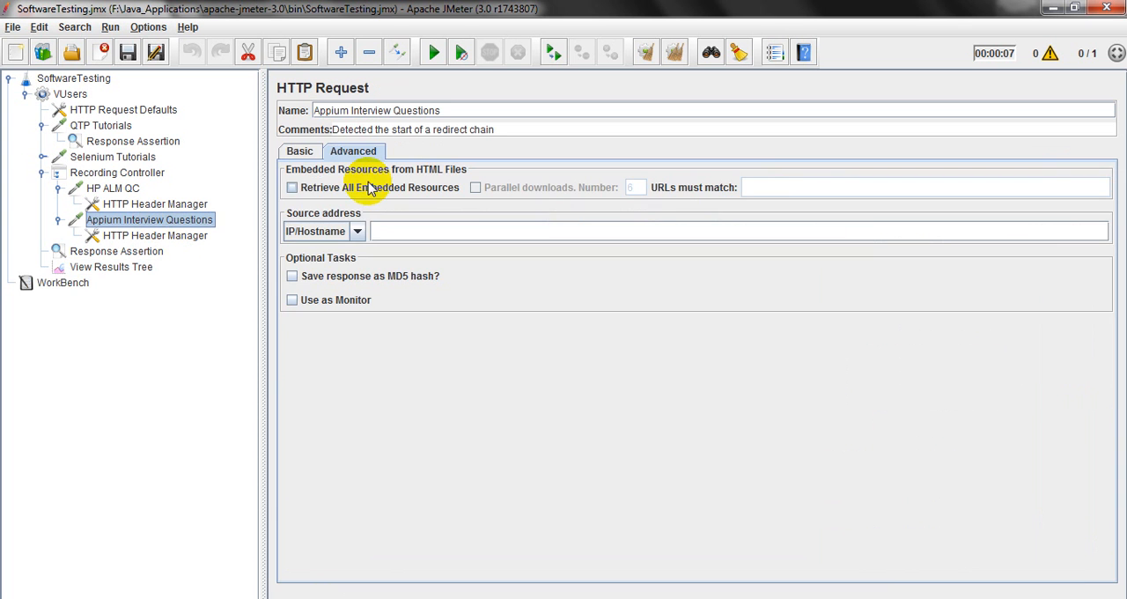
pyautogui.click(298, 150)
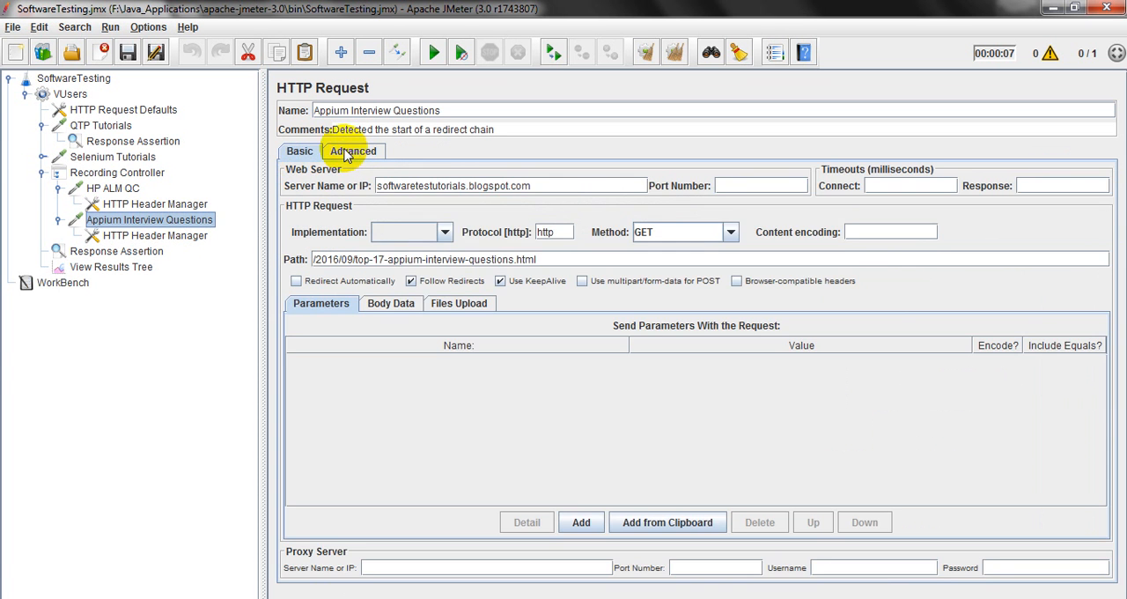
pyautogui.click(354, 151)
pyautogui.click(296, 154)
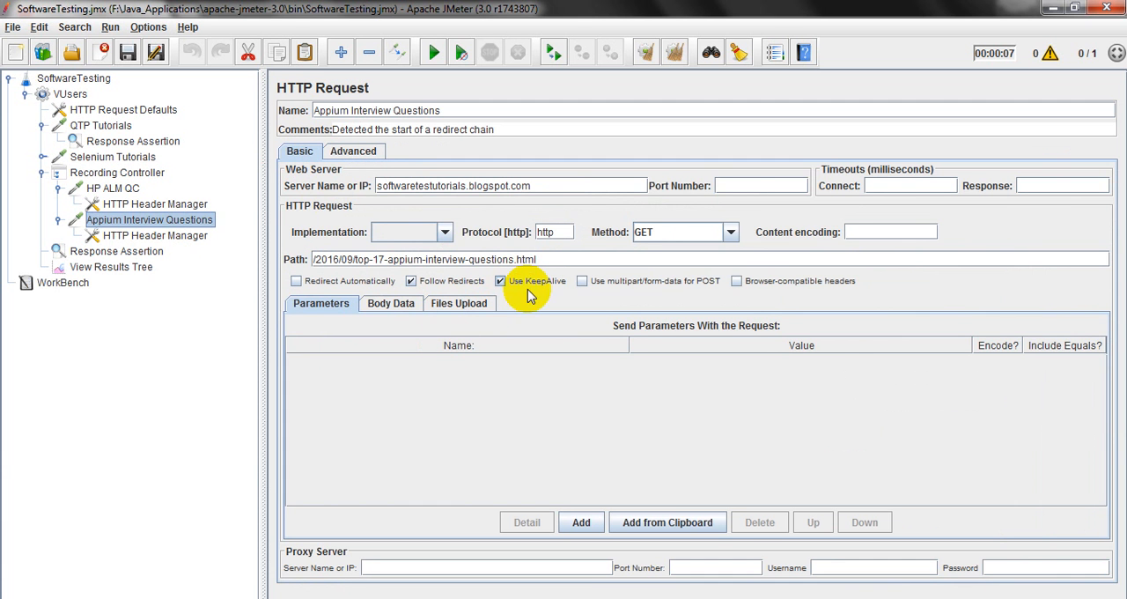
pyautogui.click(152, 240)
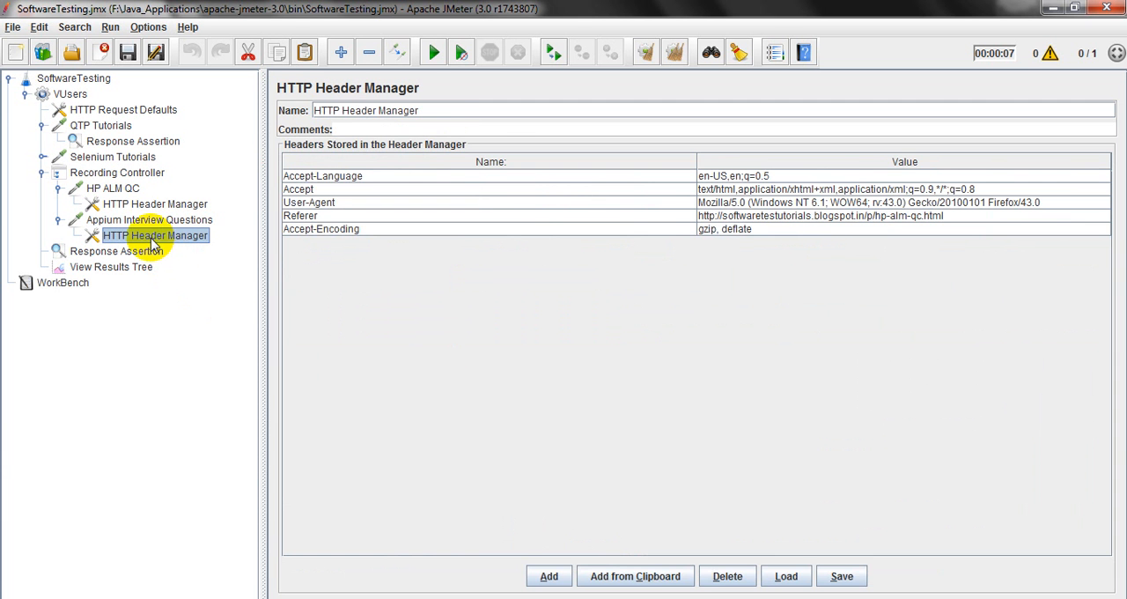
pyautogui.click(133, 222)
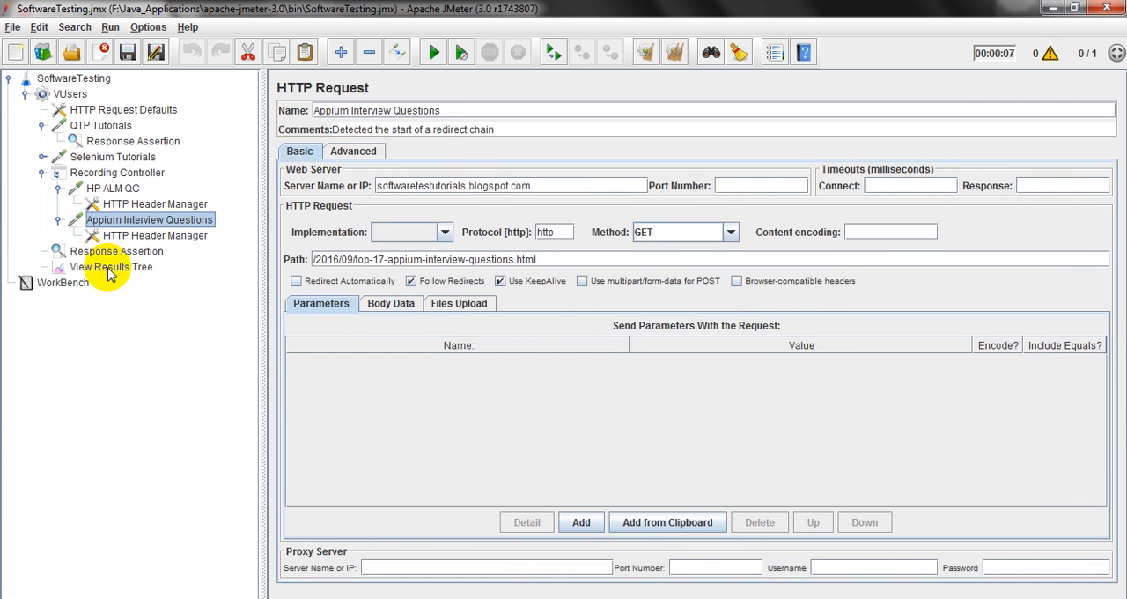
# Check the thread group's Response Assertion, and compare the blogspot.com and blogspot.in sub-samples in the View Results Tree.
pyautogui.click(111, 253)
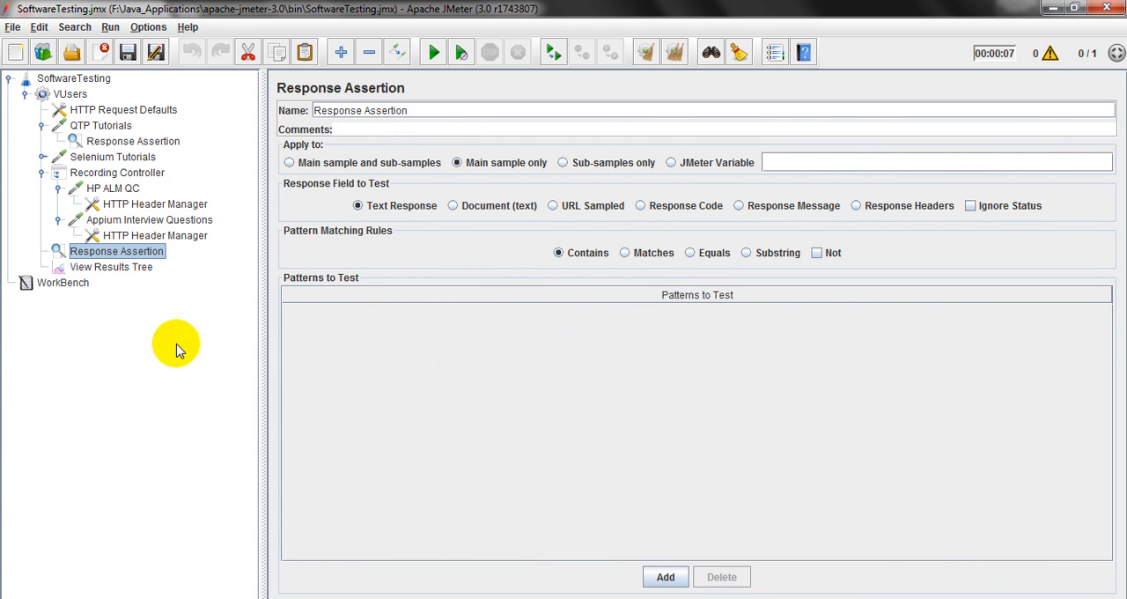
pyautogui.click(114, 267)
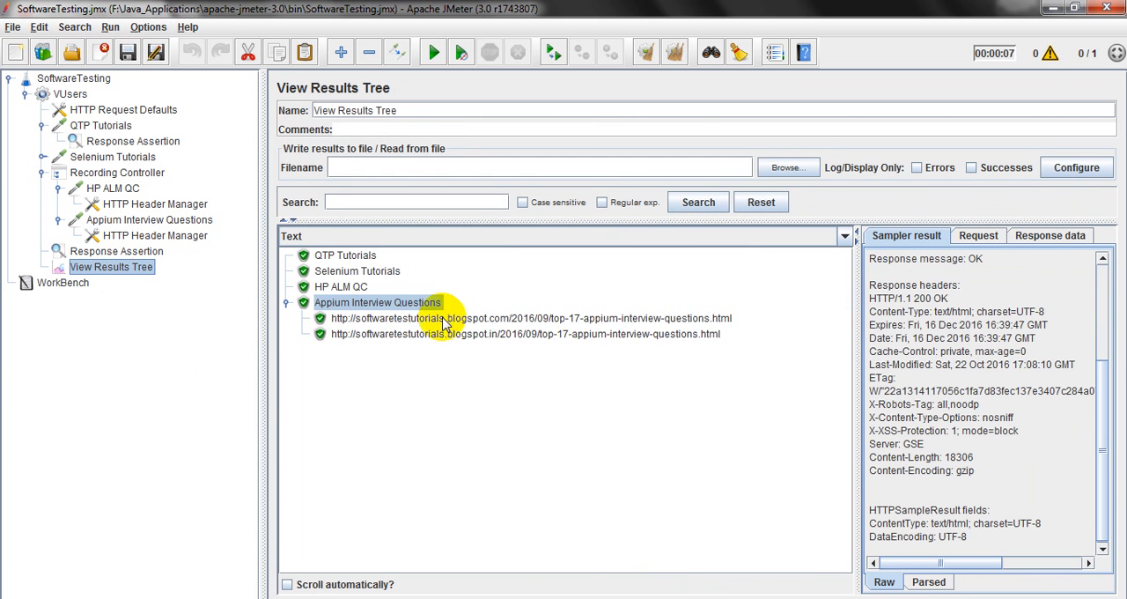
pyautogui.click(493, 319)
pyautogui.click(483, 334)
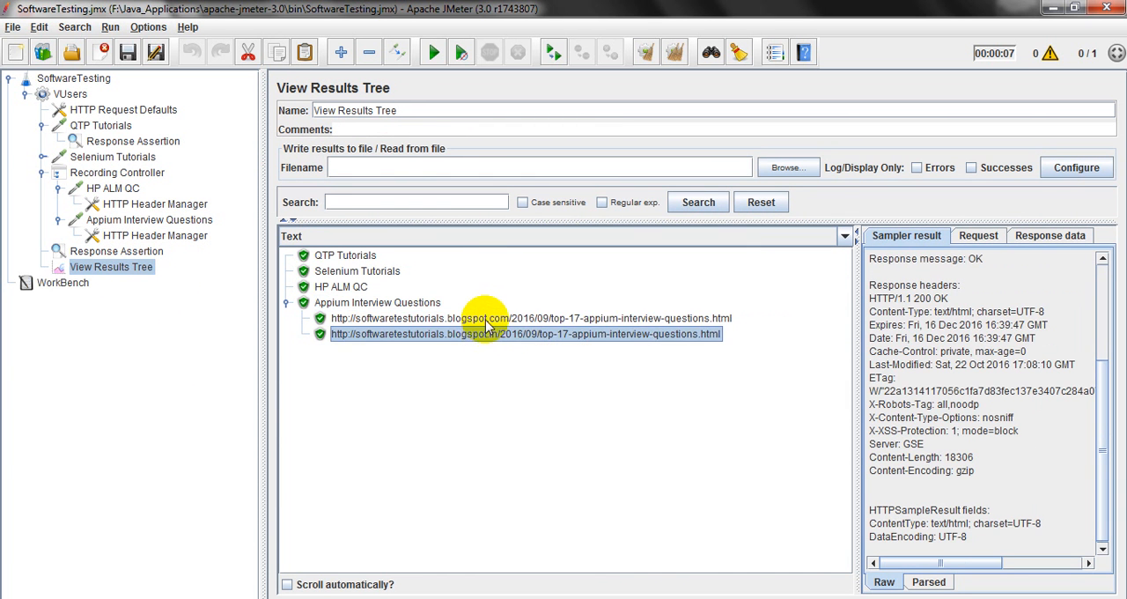
pyautogui.click(485, 319)
pyautogui.click(482, 335)
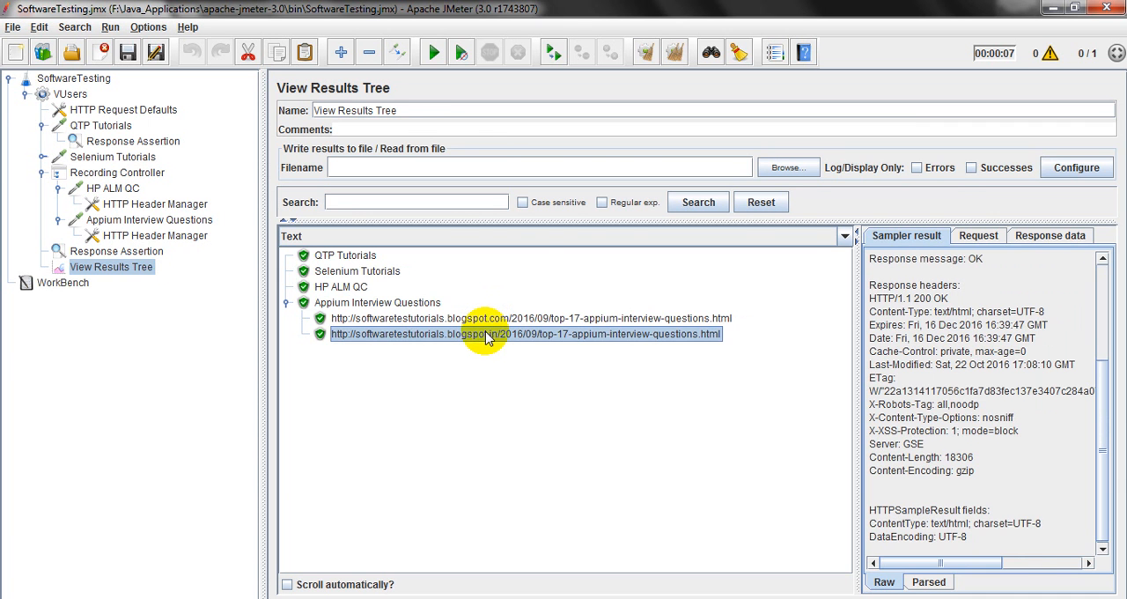
# Recheck the Appium Interview Questions request settings against its blogspot.com sub-sample in the results.
pyautogui.click(161, 220)
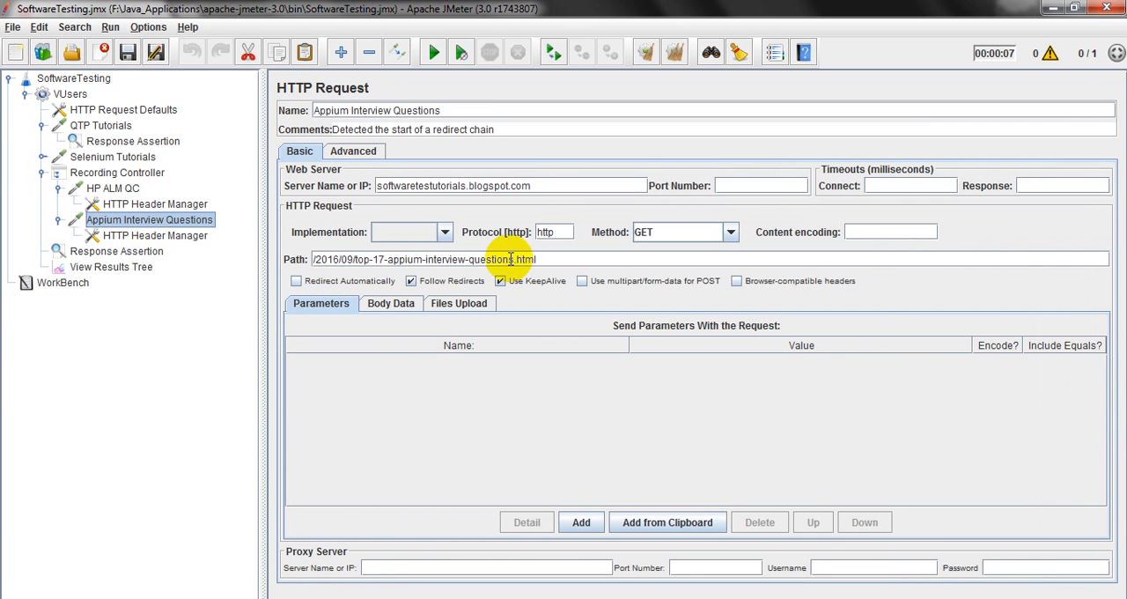
pyautogui.click(128, 269)
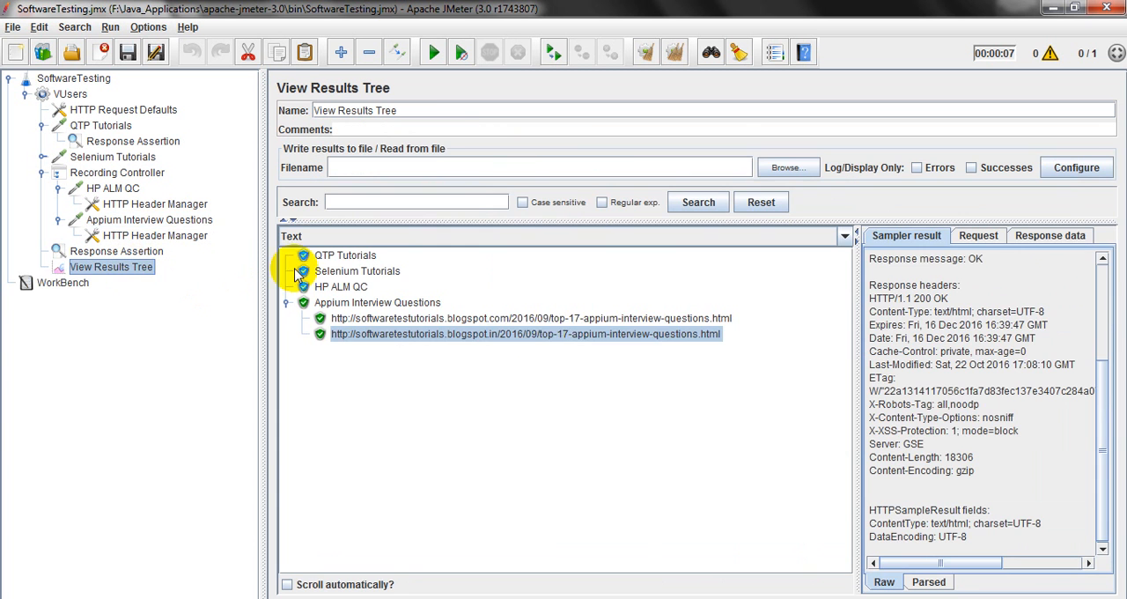
pyautogui.click(529, 318)
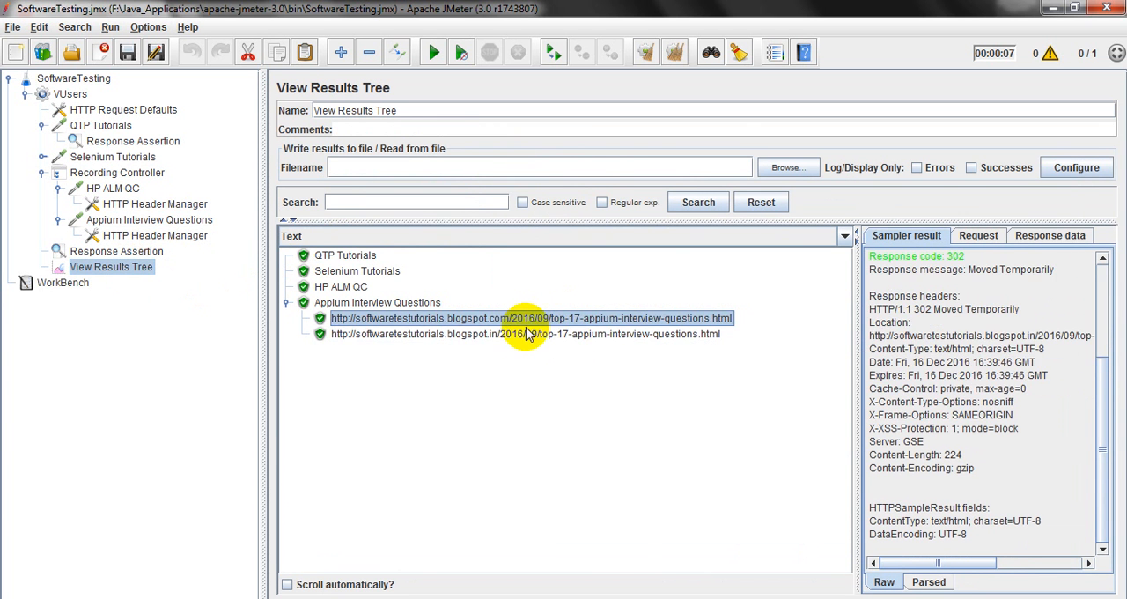
# Compare the QTP Tutorials sampler result with its HTTP request settings, adjusting the width of the results list.
pyautogui.click(522, 334)
pyautogui.click(348, 255)
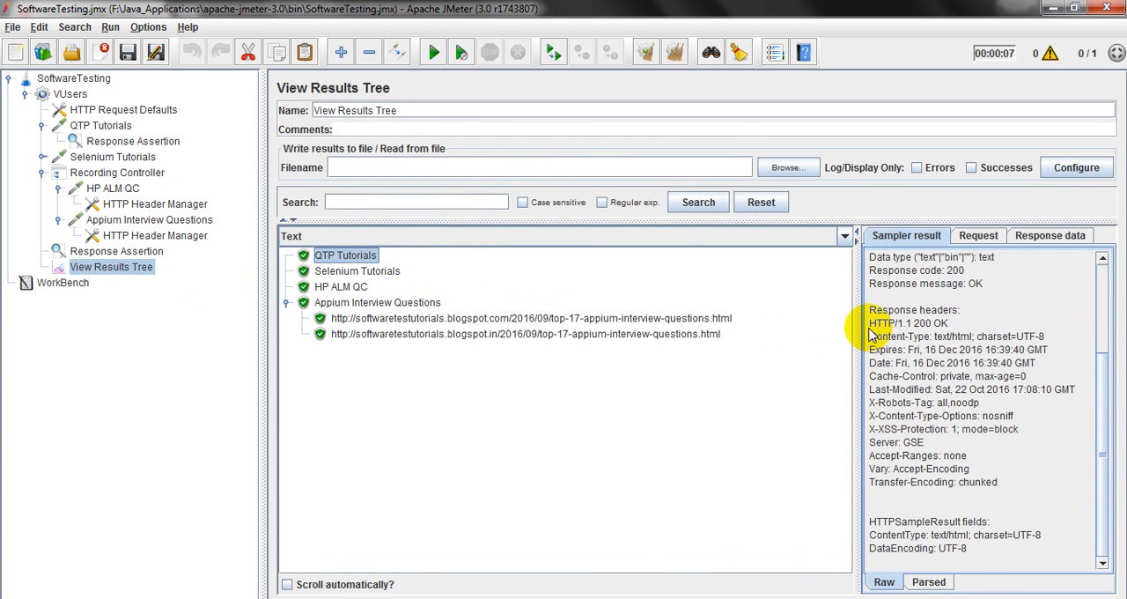
pyautogui.moveTo(854, 323); pyautogui.dragTo(457, 380)
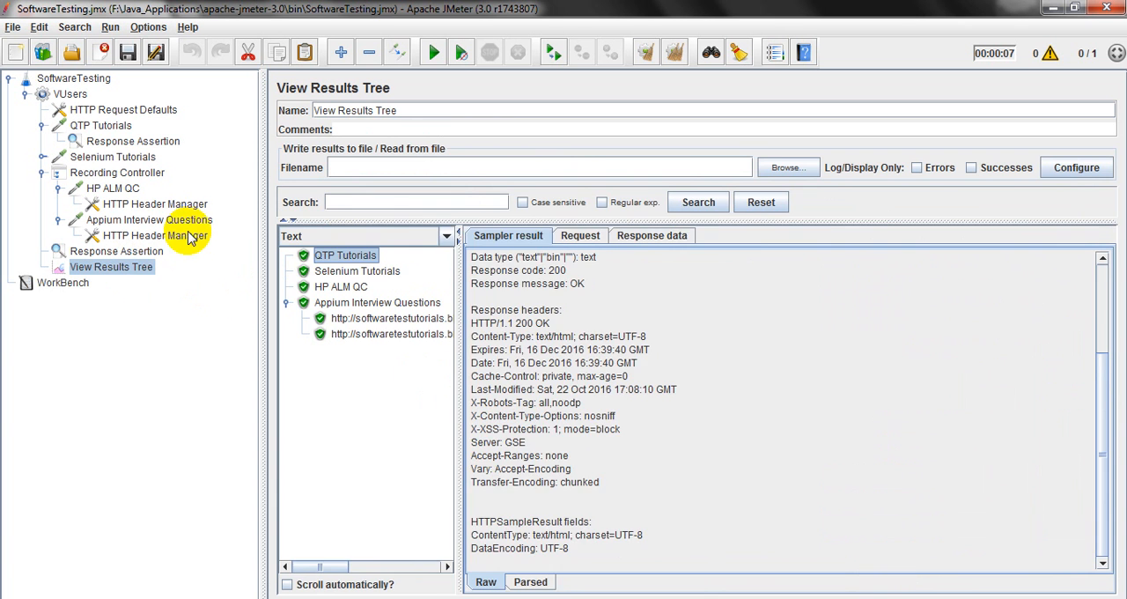
pyautogui.click(102, 126)
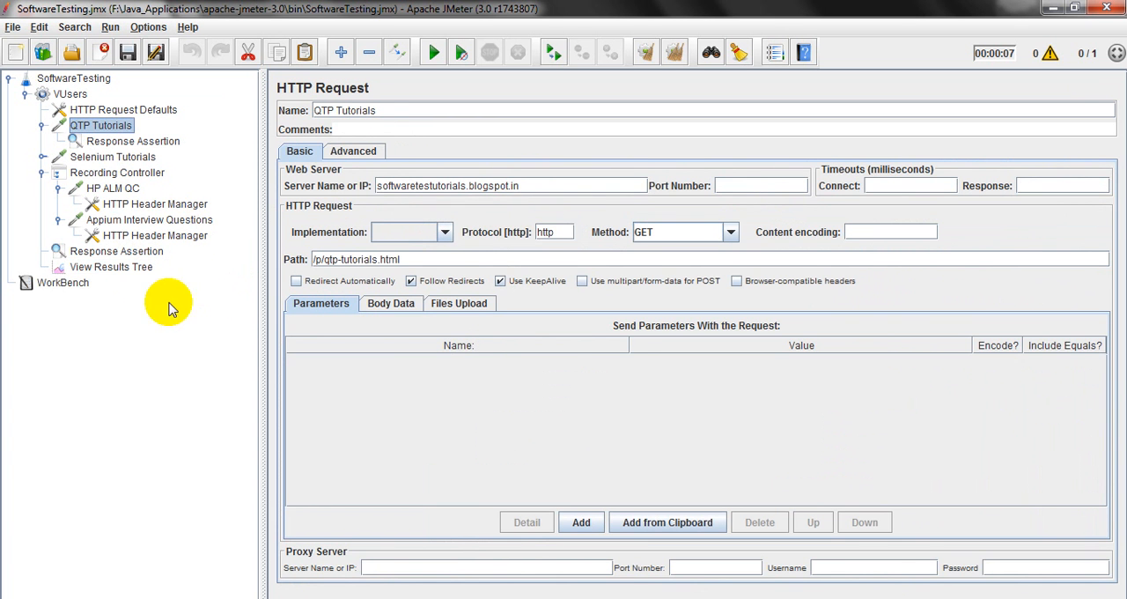
pyautogui.click(100, 269)
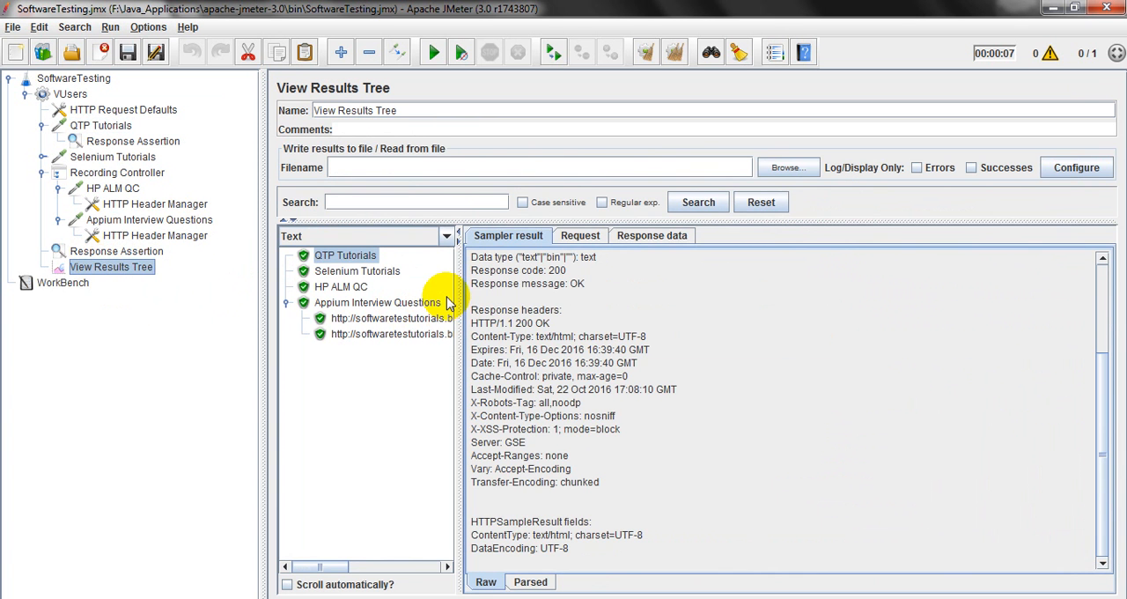
pyautogui.moveTo(457, 292); pyautogui.dragTo(496, 293)
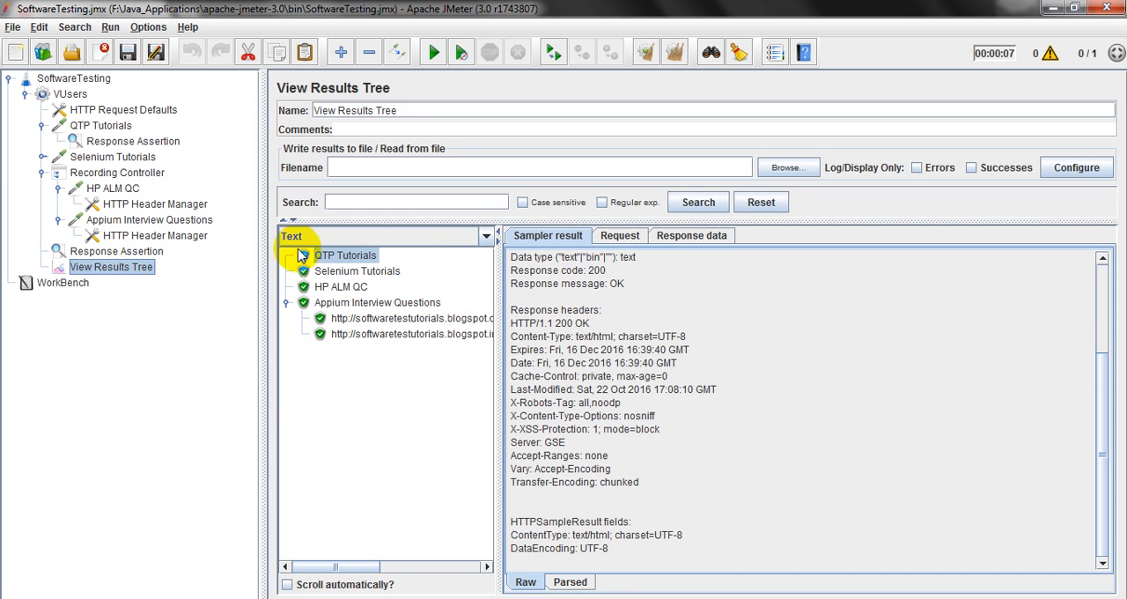
# Check the QTP Tutorials Response Assertion, view that sample's request details, and search its response data for "QTP Tutorial".
pyautogui.click(124, 141)
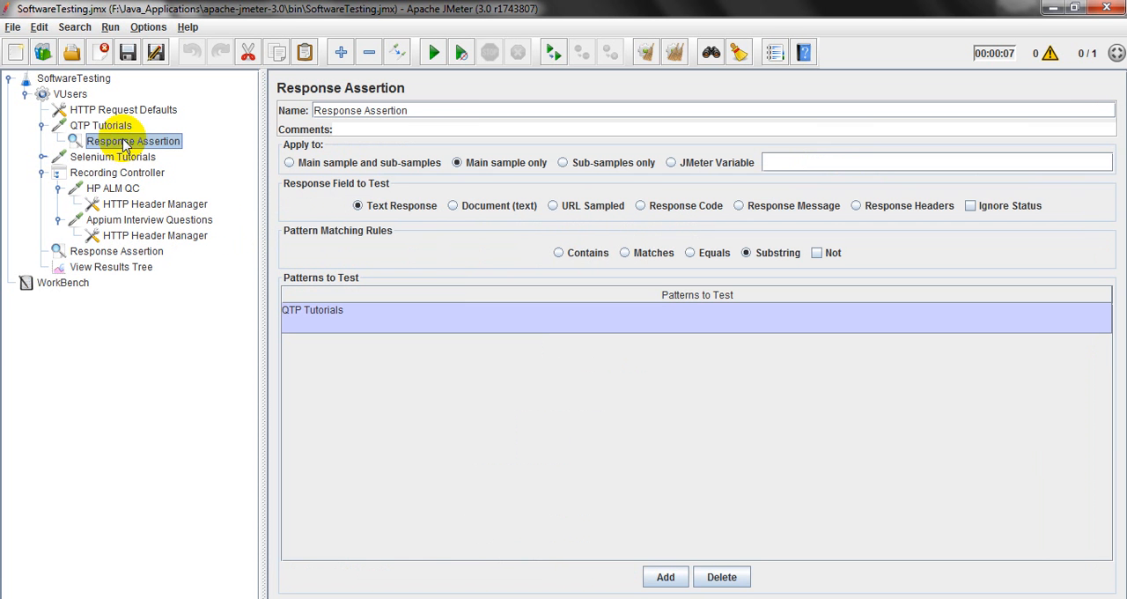
pyautogui.click(113, 267)
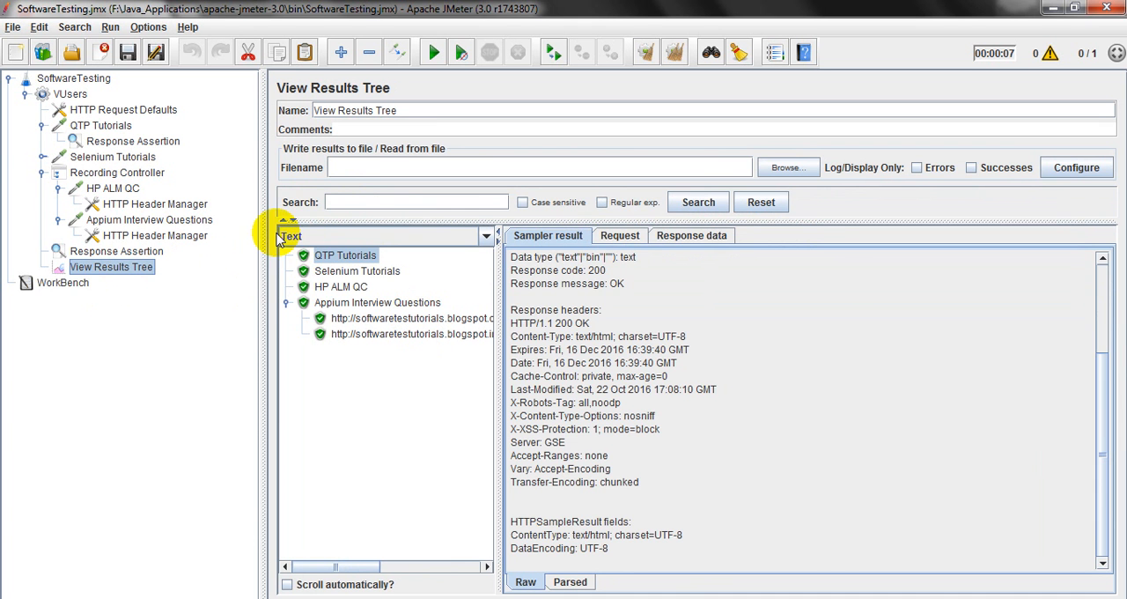
pyautogui.click(620, 236)
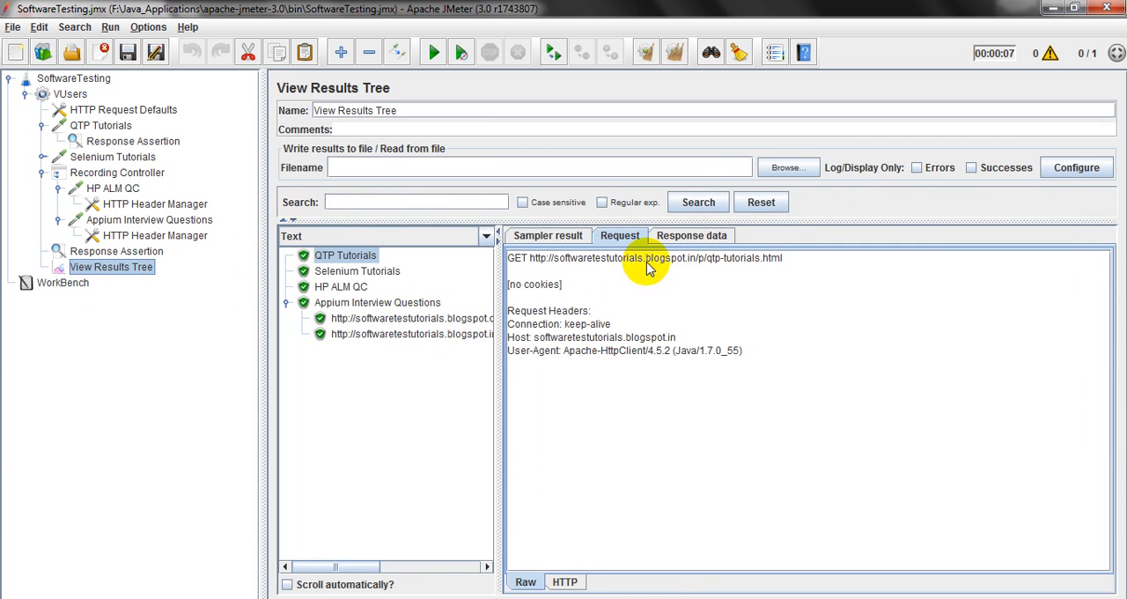
pyautogui.click(711, 237)
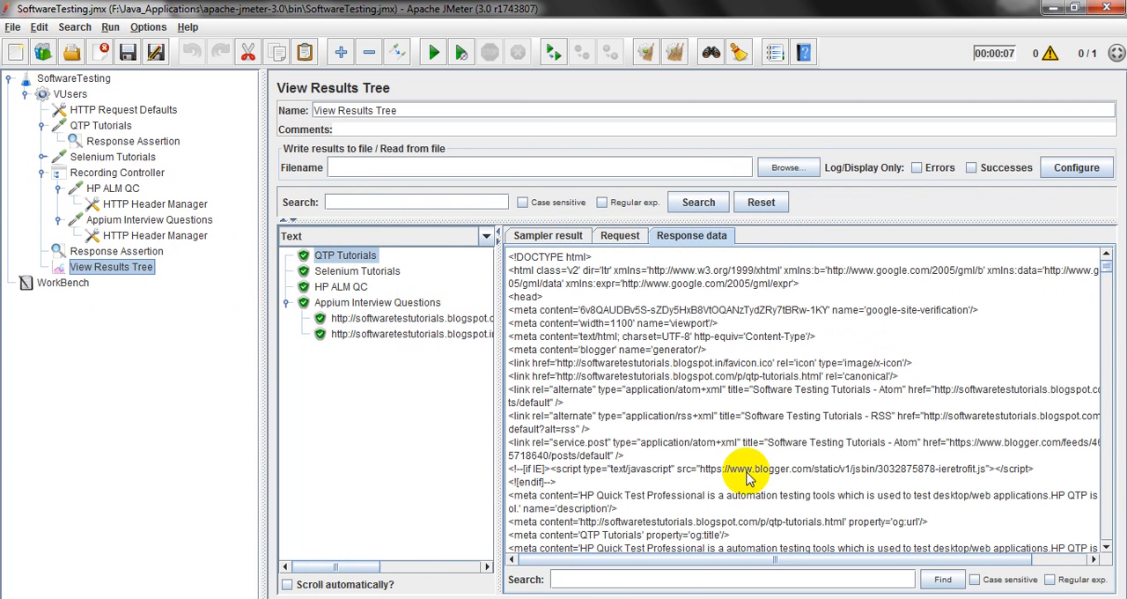
pyautogui.press('capslock')
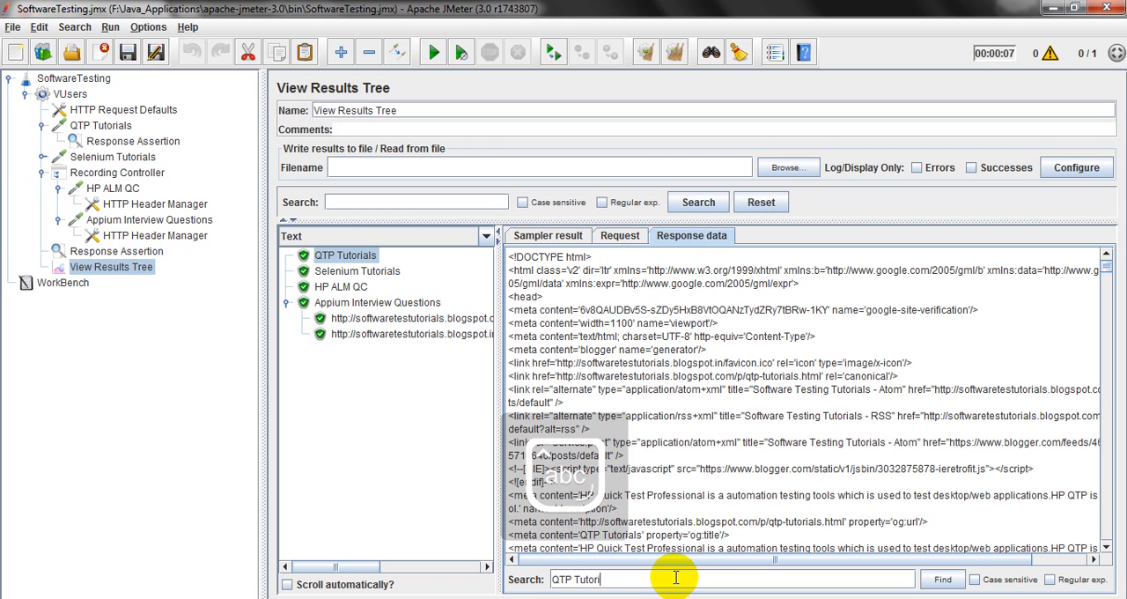
pyautogui.click(941, 579)
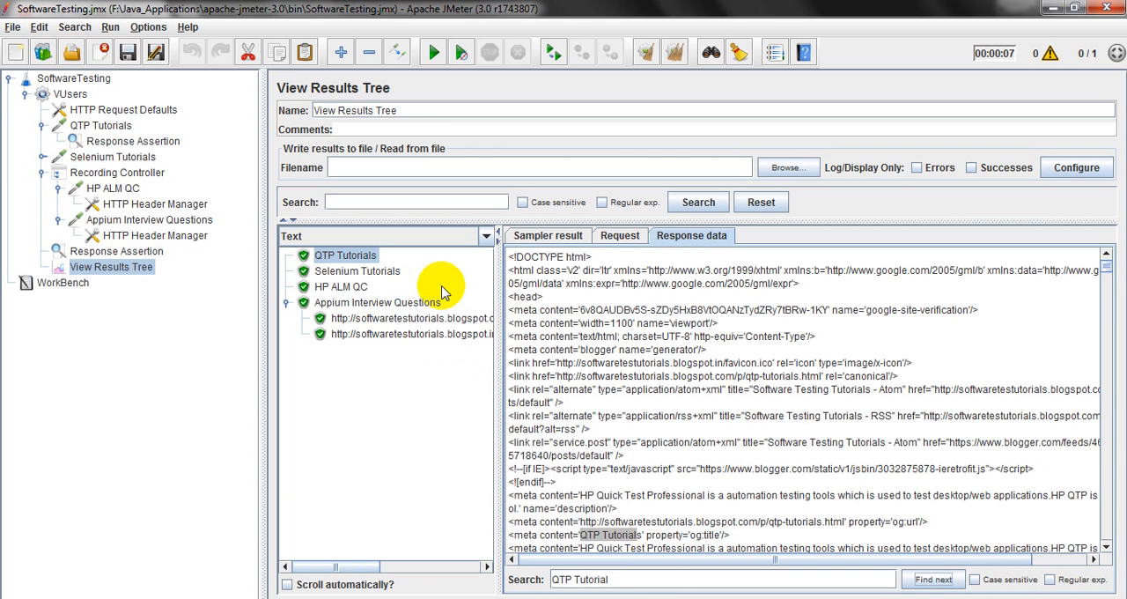
# Recheck the pattern in the QTP Tutorials assertion and search the sample's response data for "QTP Tutorials".
pyautogui.click(137, 142)
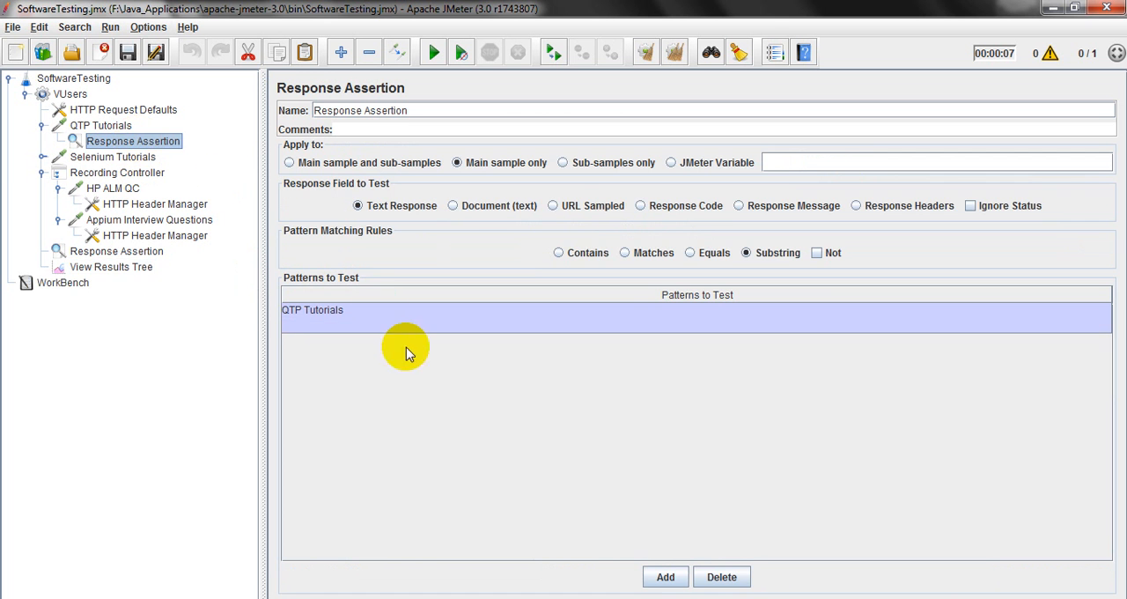
pyautogui.click(110, 267)
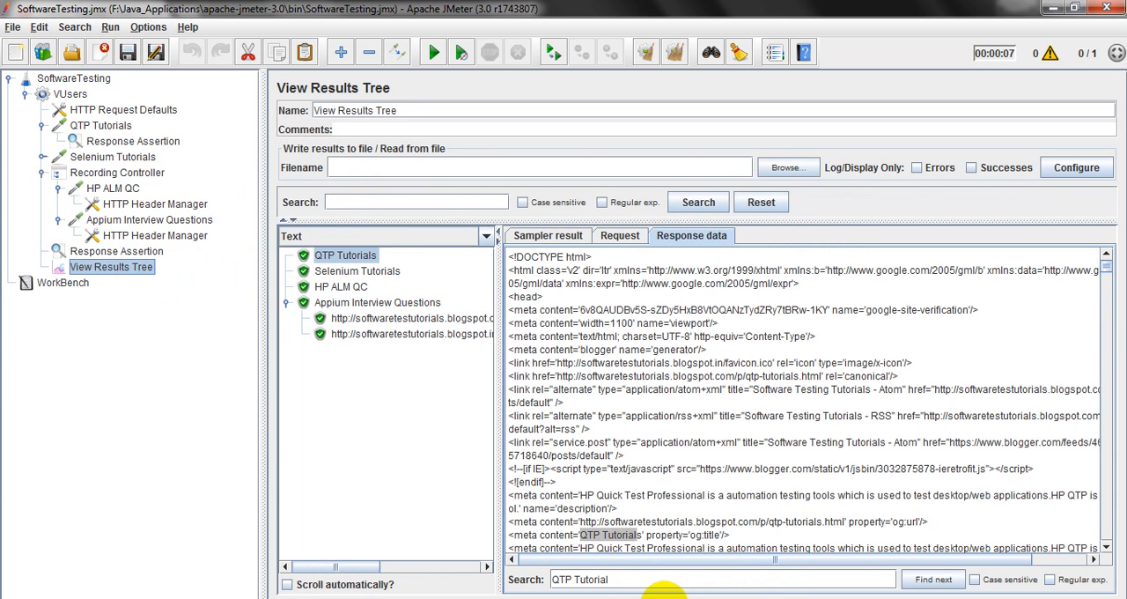
pyautogui.write('s')
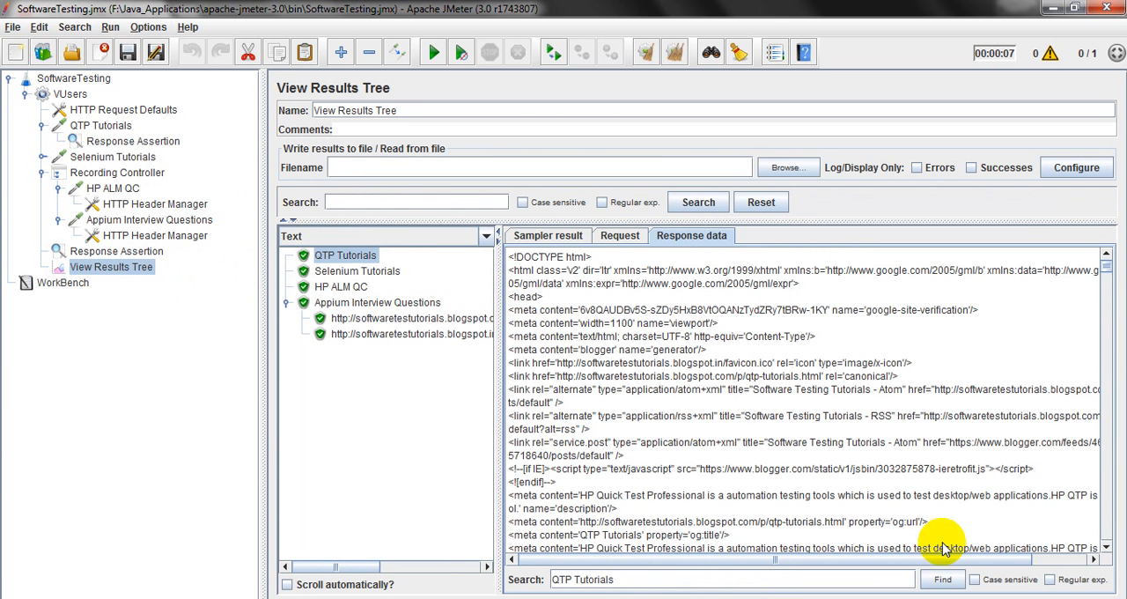
pyautogui.click(937, 578)
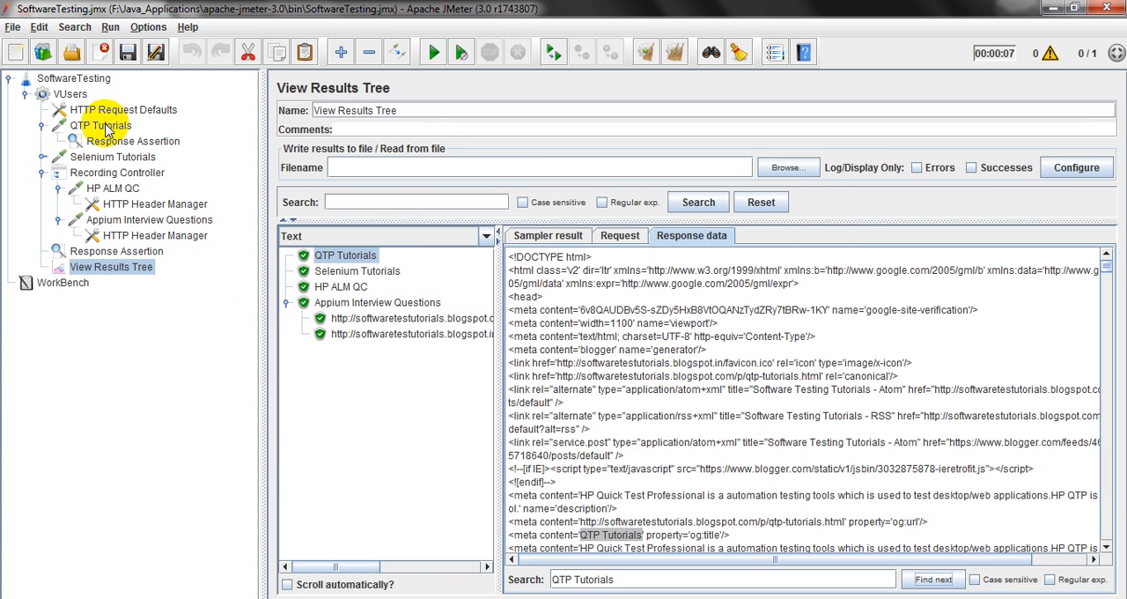
# Review the QTP Tutorials request and its Response Assertion against the sample's response data in the View Results Tree.
pyautogui.click(104, 129)
pyautogui.click(143, 143)
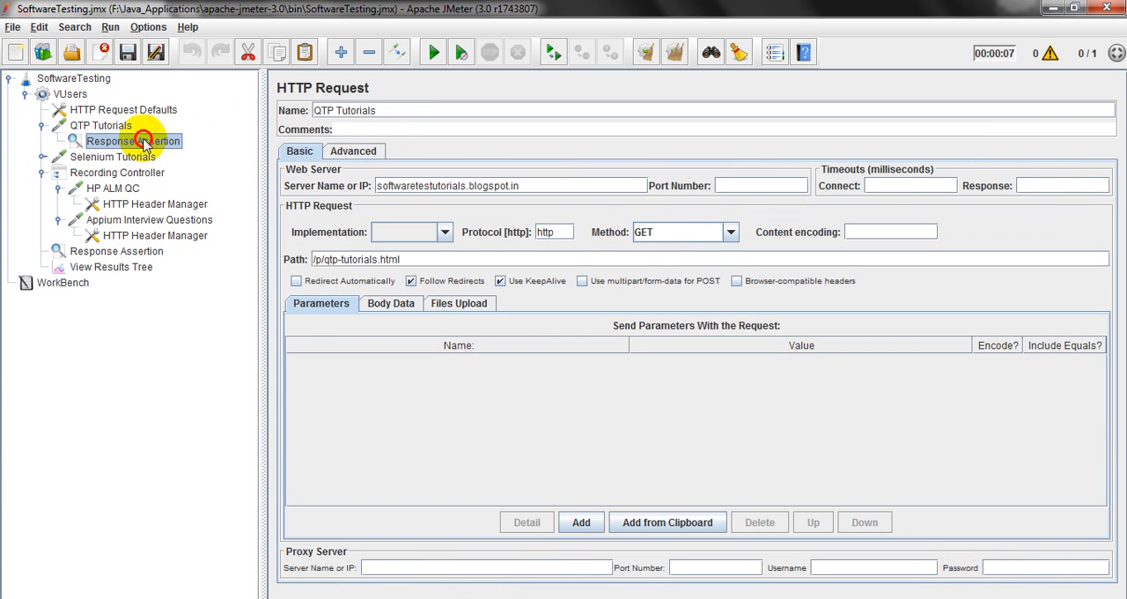
pyautogui.click(143, 271)
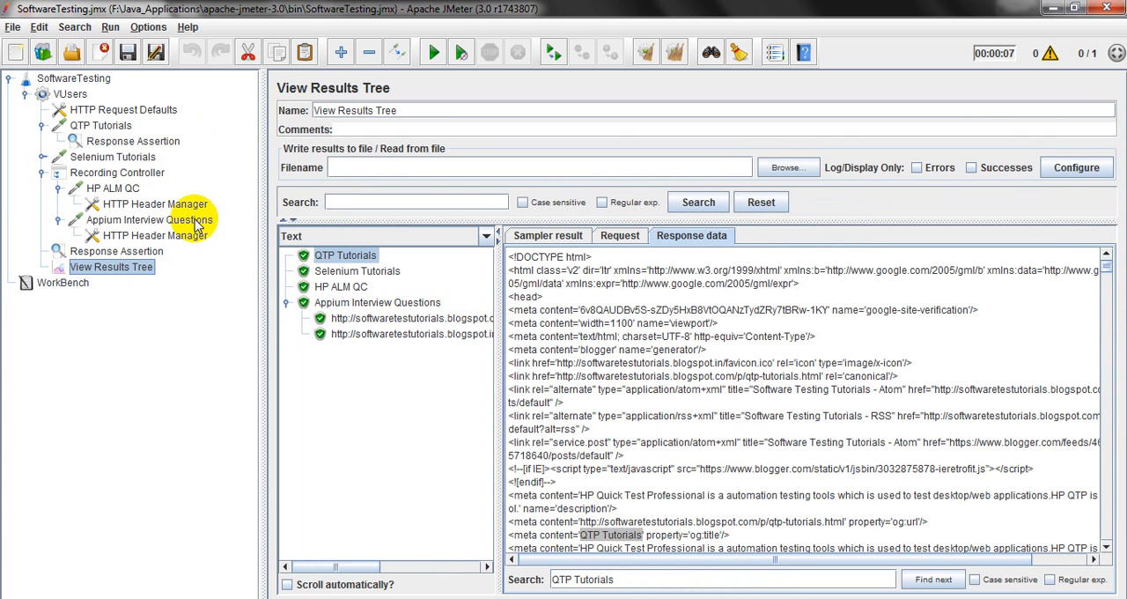
pyautogui.click(110, 127)
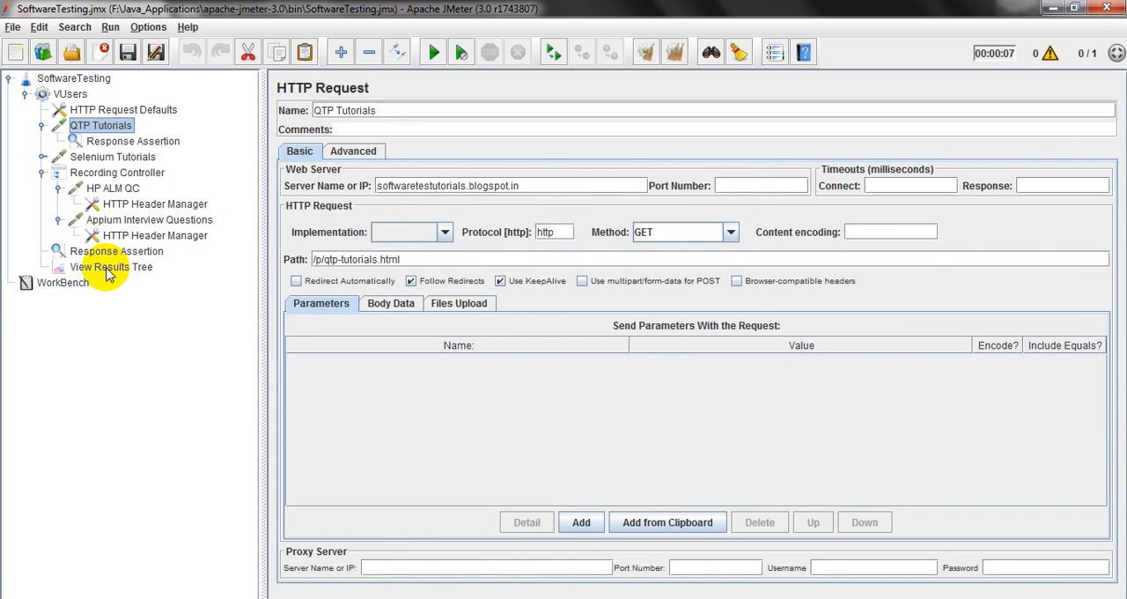
pyautogui.click(110, 268)
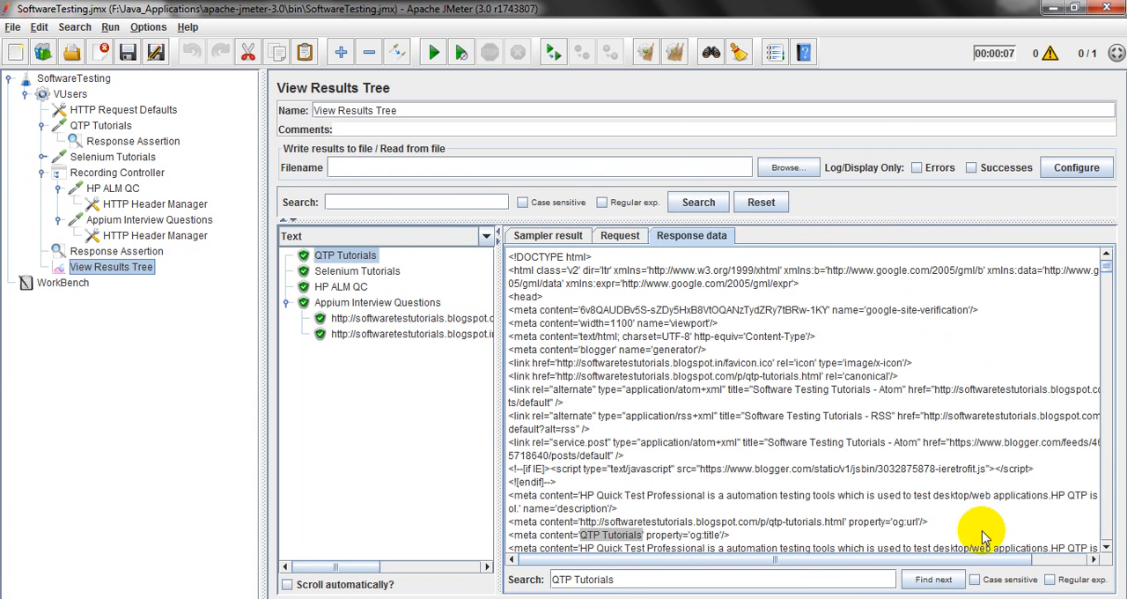
# Examine the response HTML around the highlighted "QTP Tutorials" title text.
pyautogui.tripleClick(689, 434)
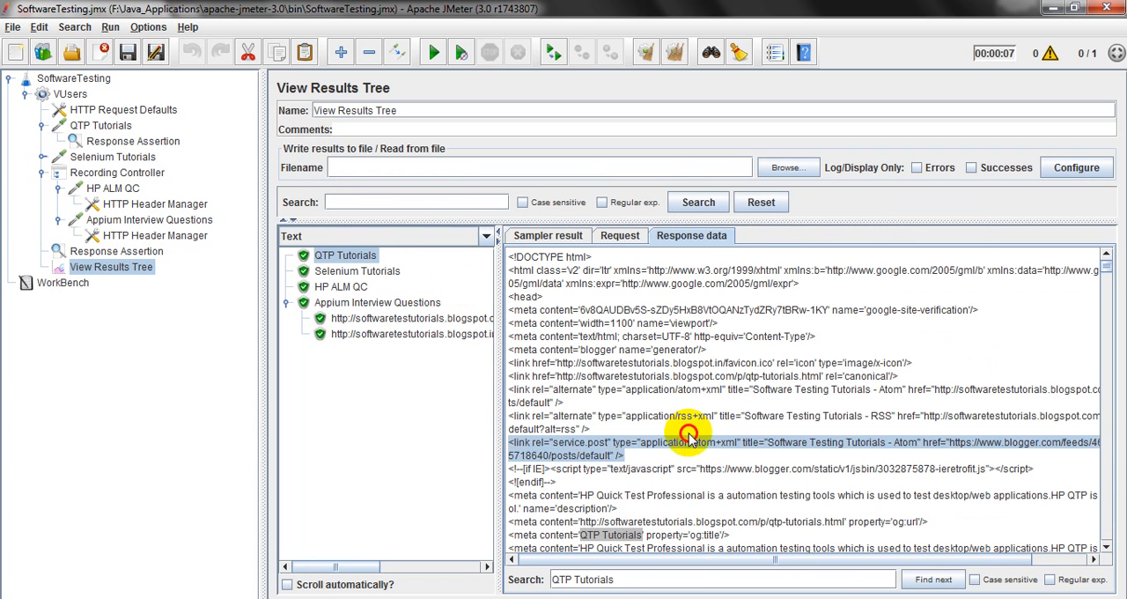
pyautogui.moveTo(689, 433); pyautogui.dragTo(636, 502)
pyautogui.click(636, 503)
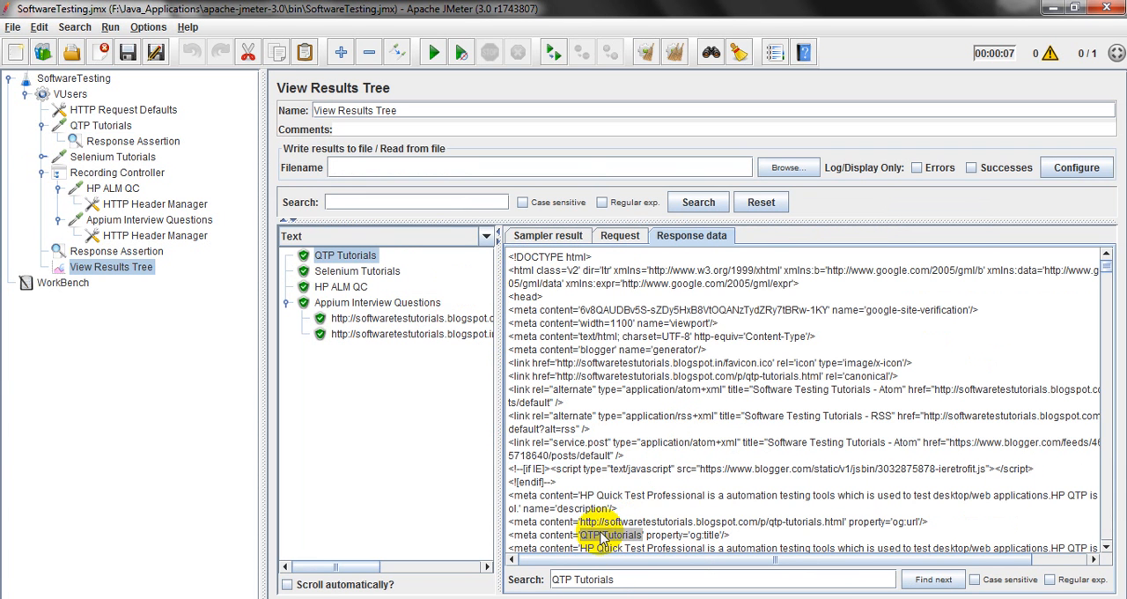
pyautogui.tripleClick(608, 534)
pyautogui.click(621, 507)
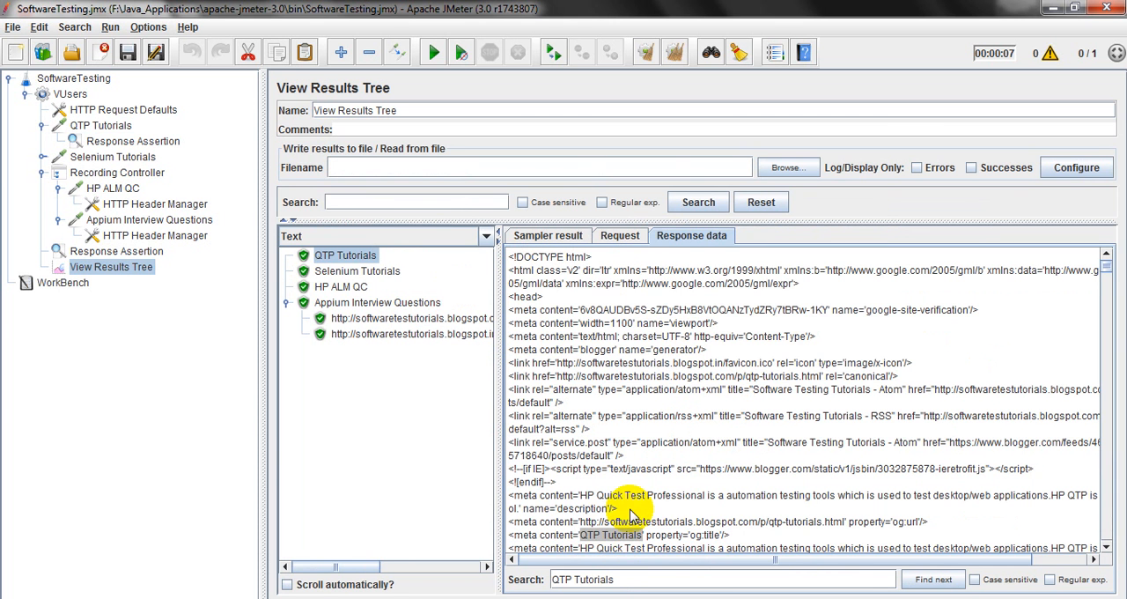
pyautogui.click(620, 546)
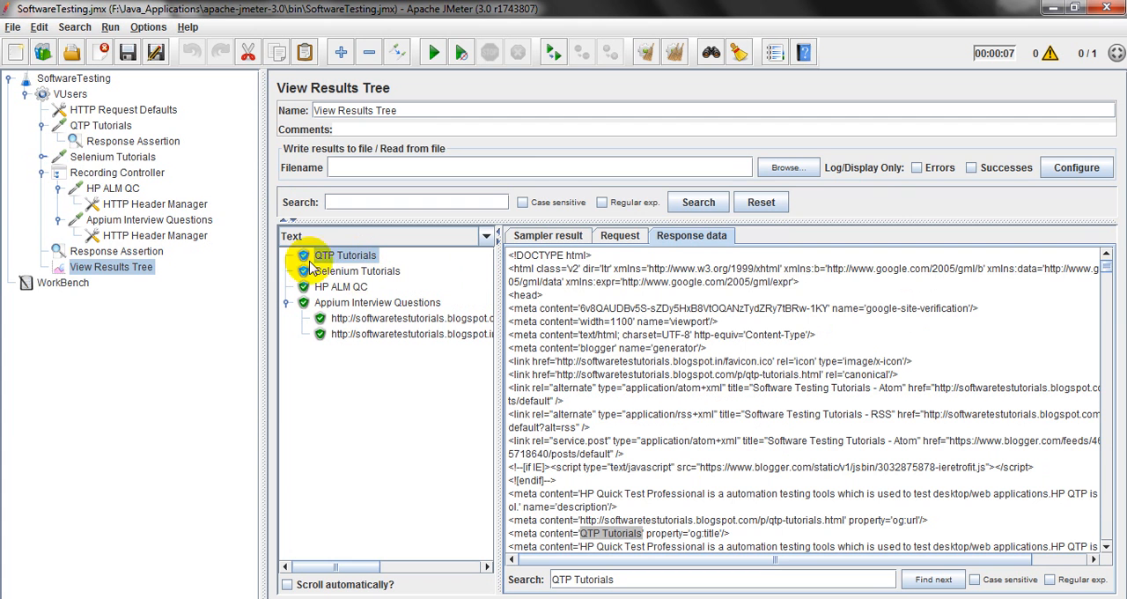
# Set the QTP Tutorials Response Assertion to test the Document (text) response field.
pyautogui.click(115, 144)
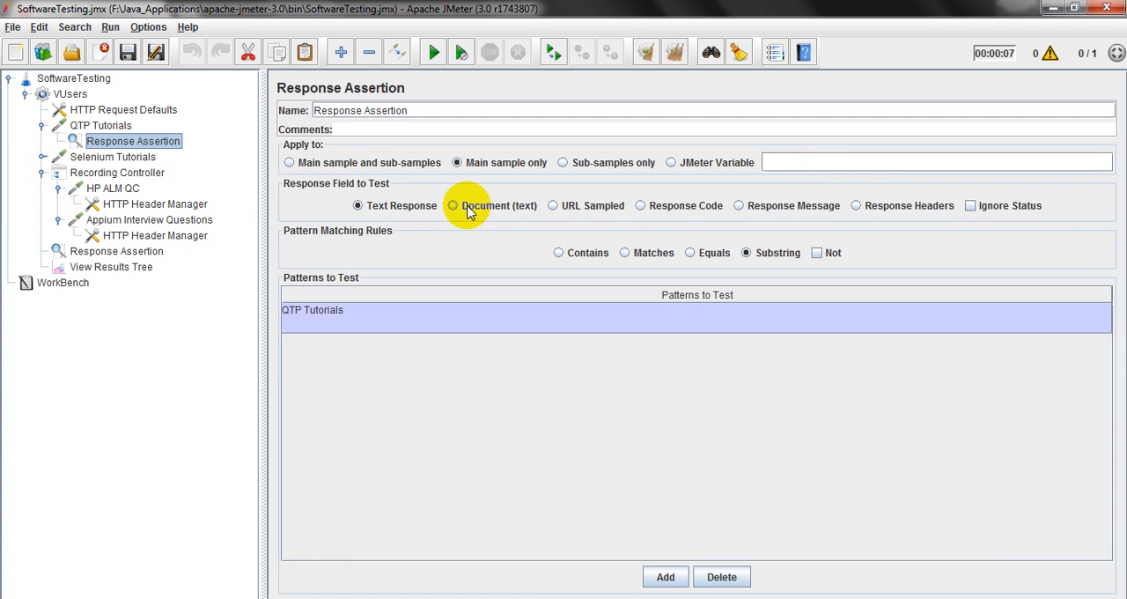
pyautogui.click(368, 319)
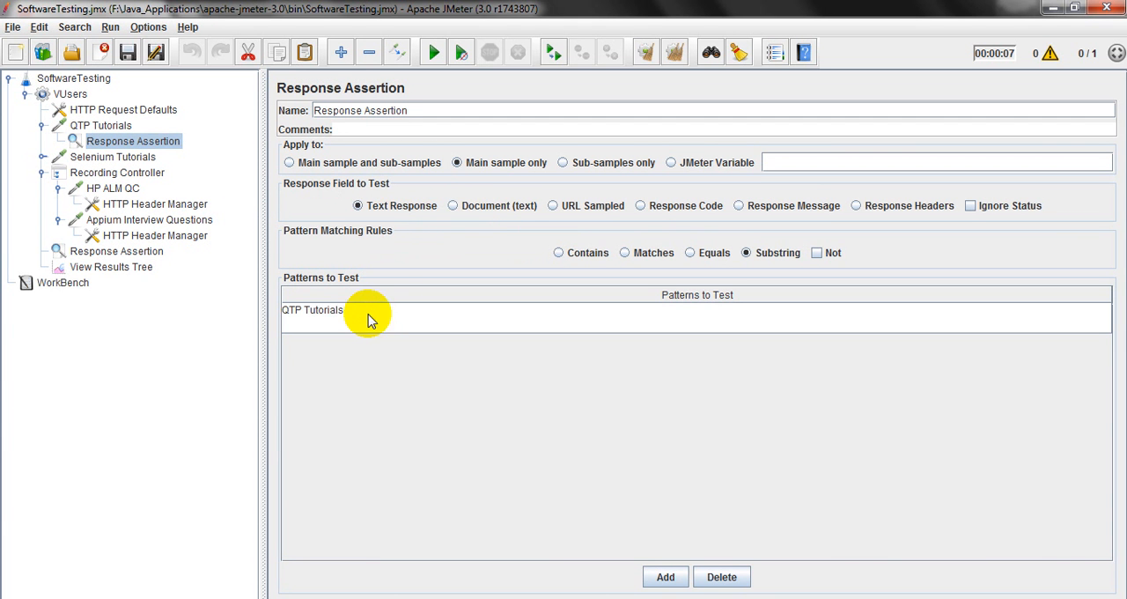
pyautogui.click(453, 206)
# View the blogspot.in sub-sample and QTP Tutorials response data with the Document renderer, and switch the renderer back to Text.
pyautogui.click(110, 266)
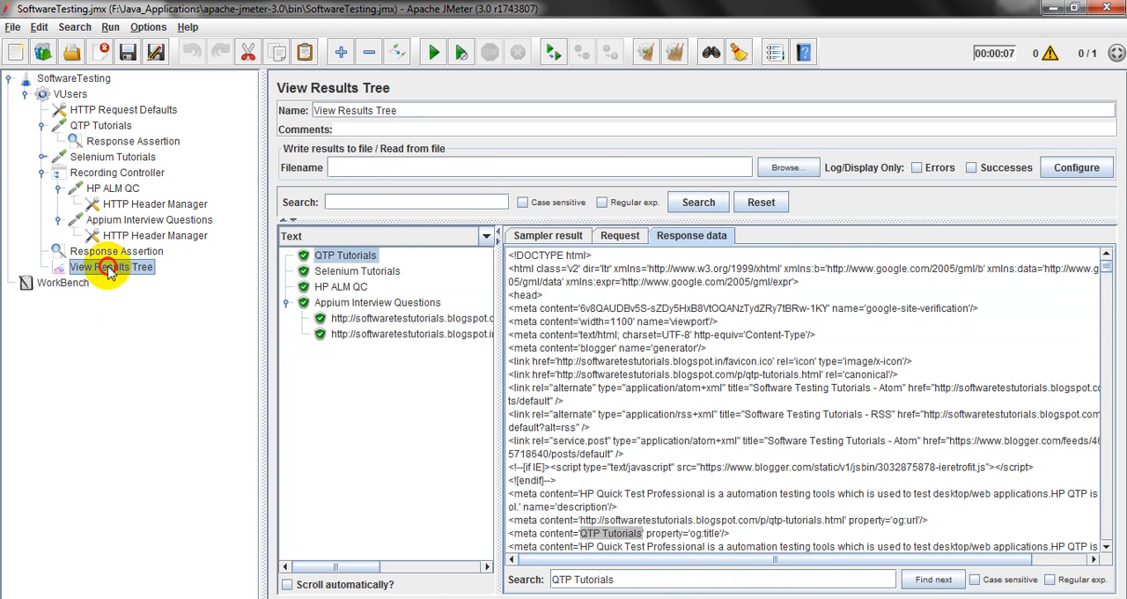
pyautogui.click(475, 336)
pyautogui.click(485, 236)
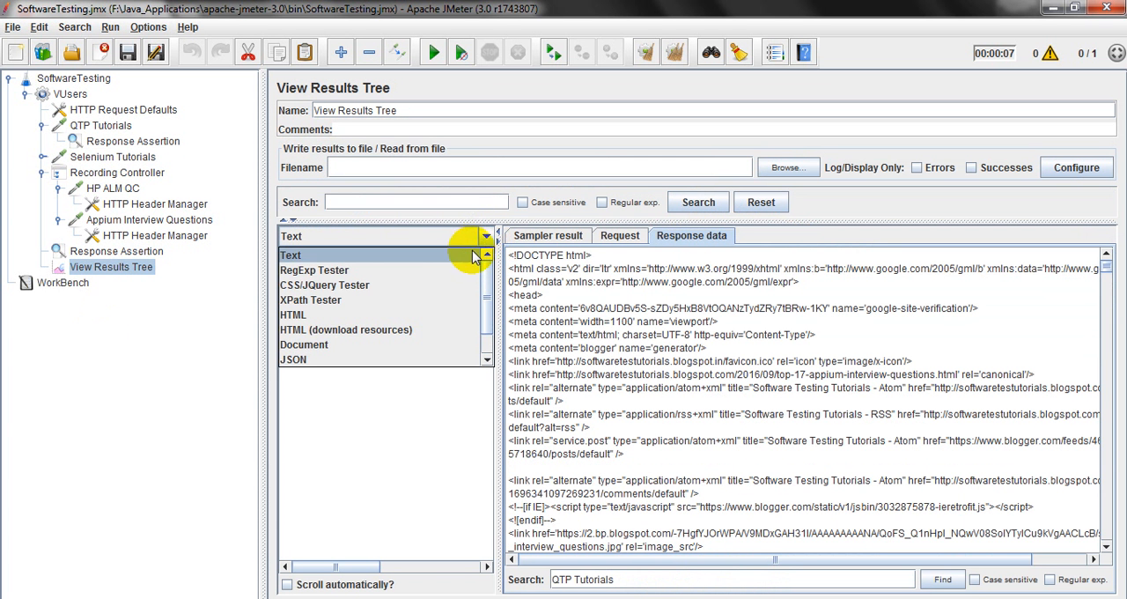
pyautogui.click(447, 344)
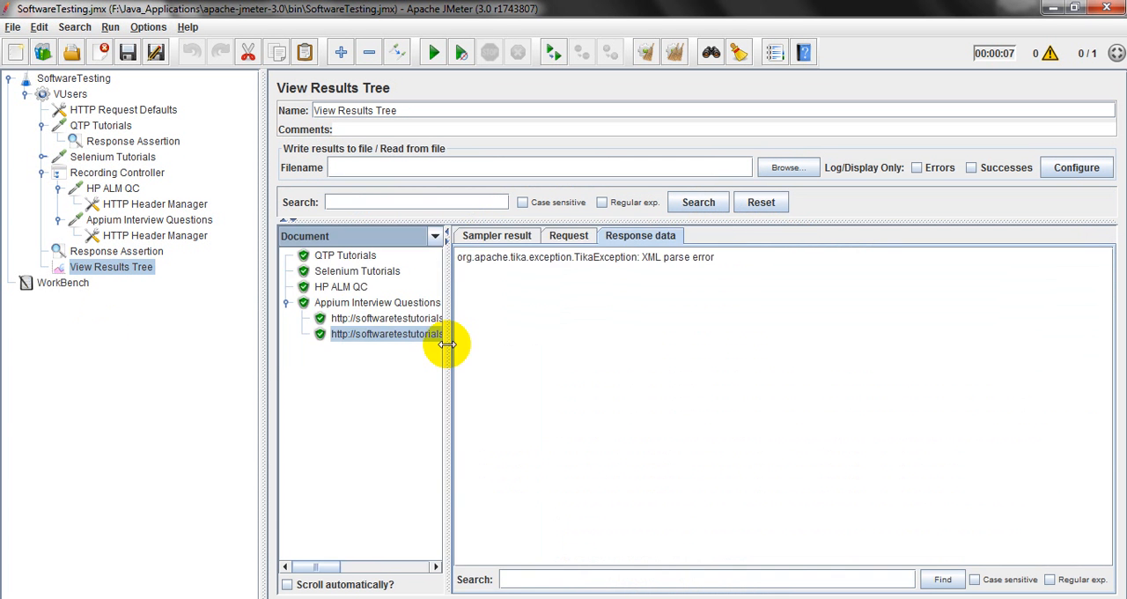
pyautogui.click(352, 257)
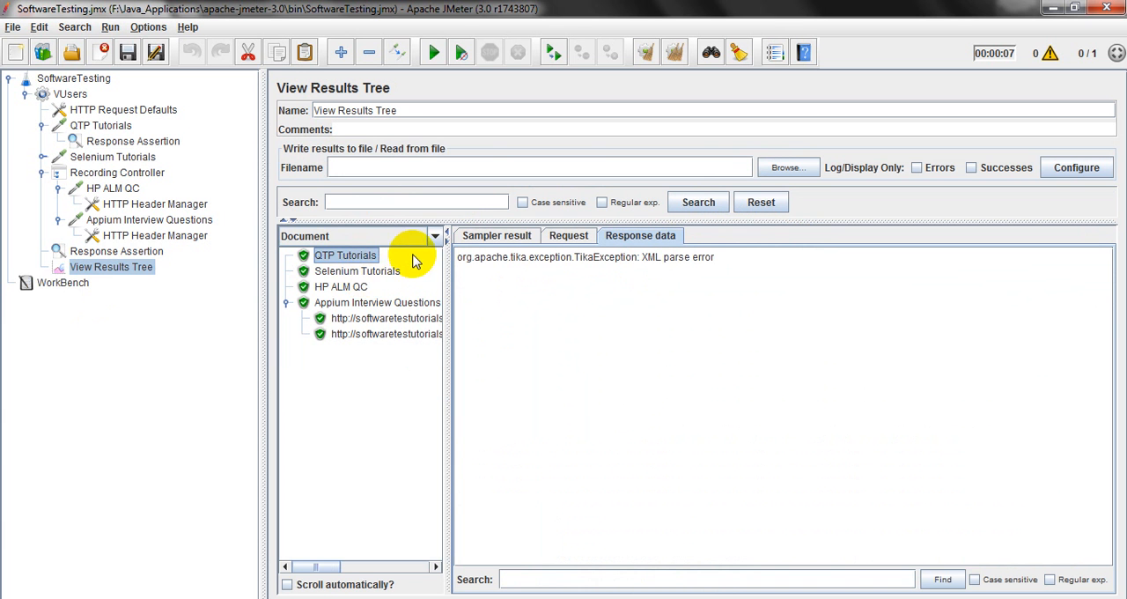
pyautogui.click(435, 238)
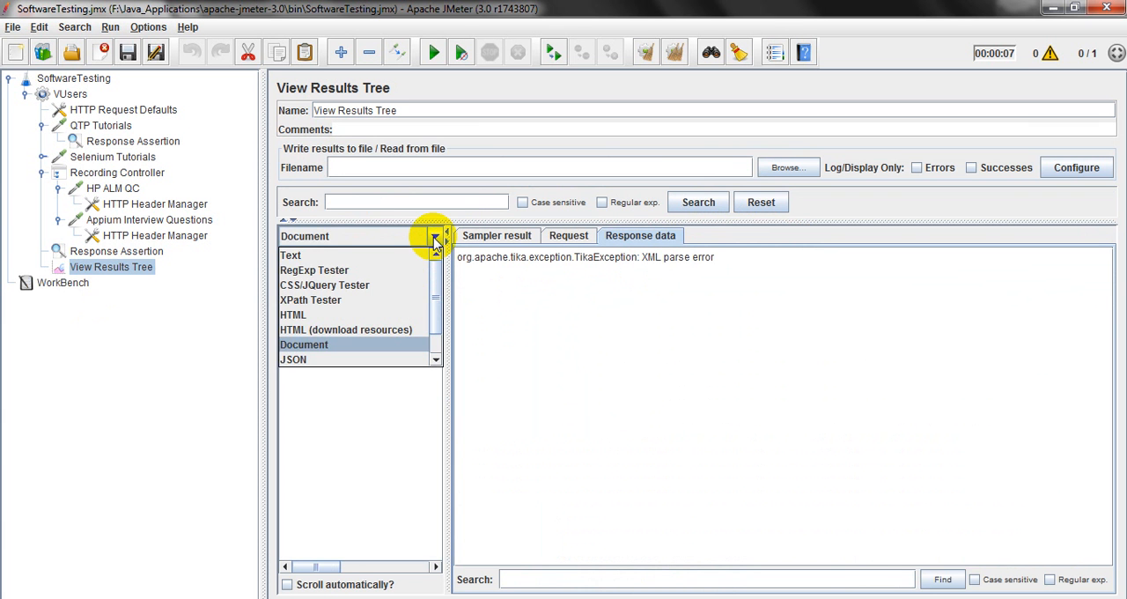
pyautogui.click(380, 257)
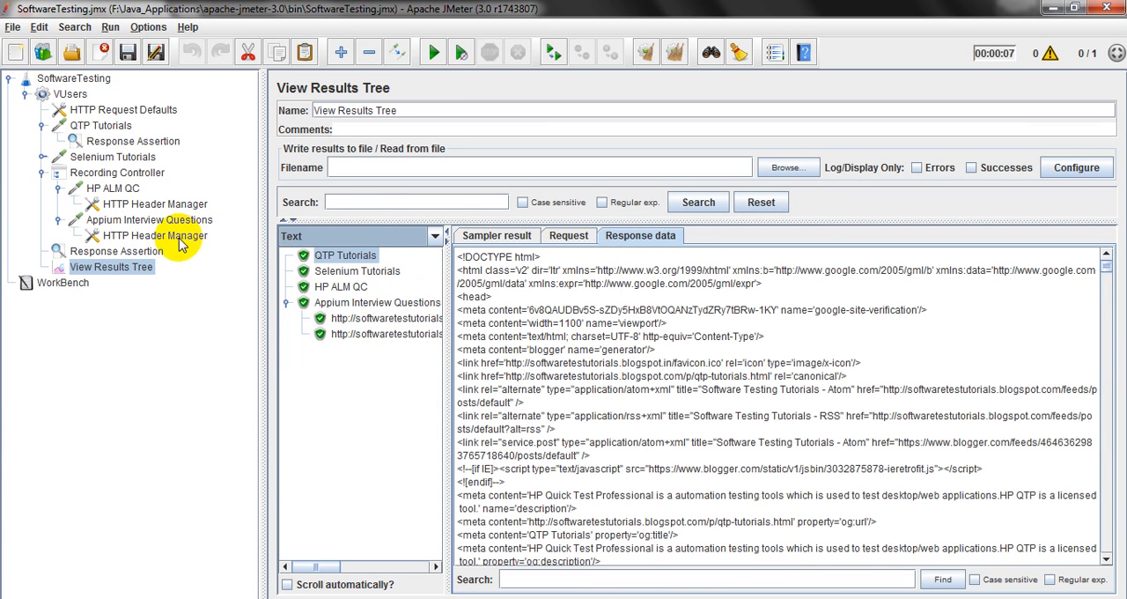
# Set the QTP Tutorials Response Assertion to test the URL Sampled field, and look through the renderer options for the results.
pyautogui.click(123, 142)
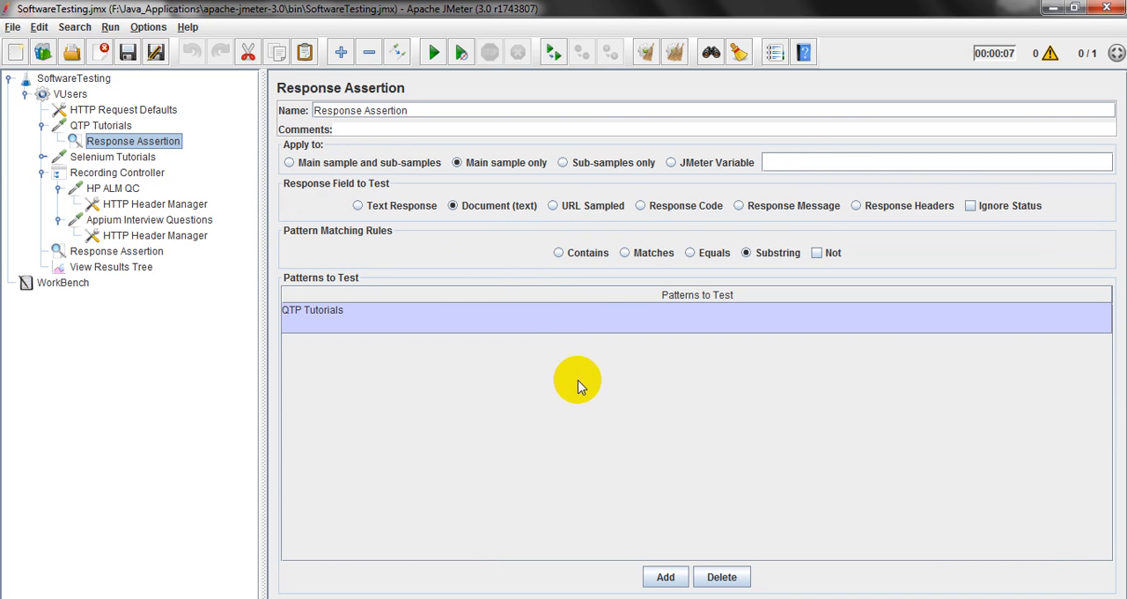
pyautogui.click(553, 205)
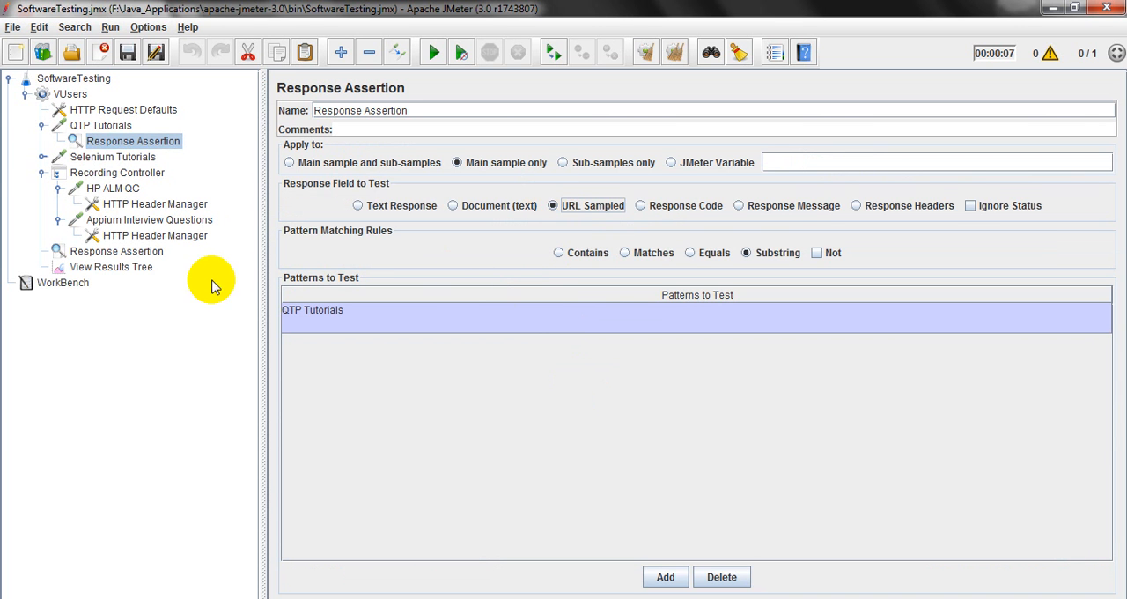
pyautogui.click(141, 267)
pyautogui.click(437, 236)
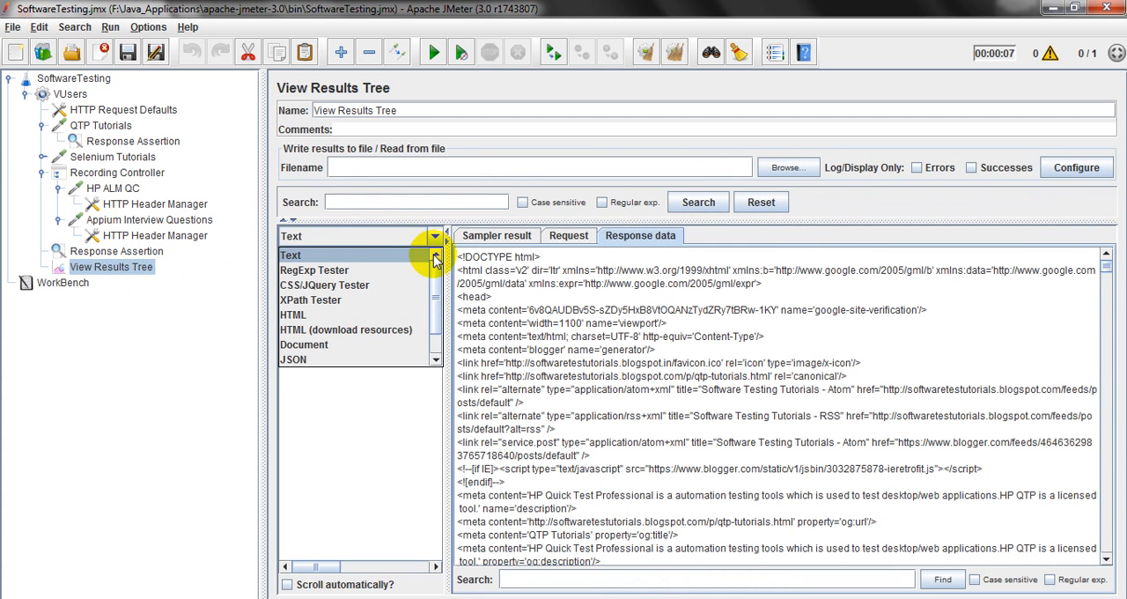
pyautogui.moveTo(438, 286); pyautogui.dragTo(443, 265)
pyautogui.click(372, 430)
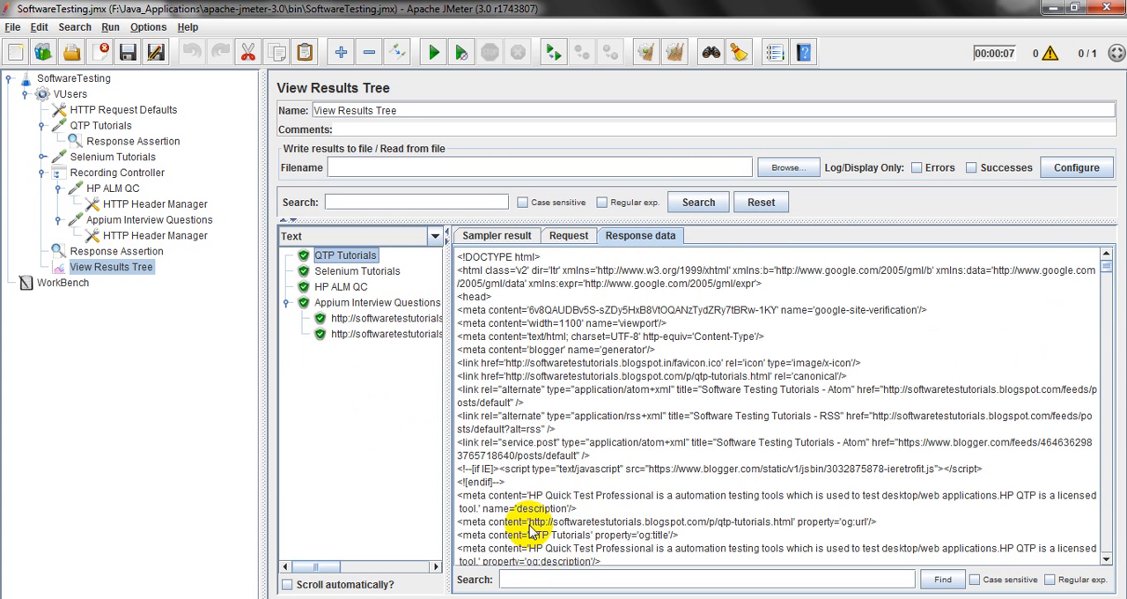
pyautogui.moveTo(530, 523); pyautogui.dragTo(799, 526)
pyautogui.hotkey('ctrl', 'c')
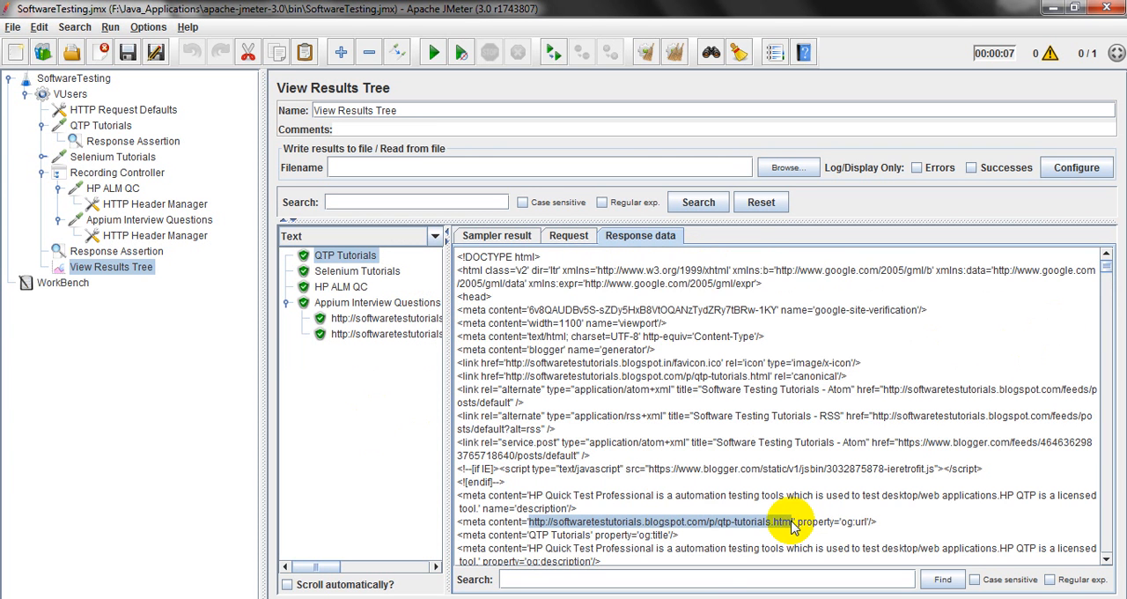
pyautogui.click(128, 141)
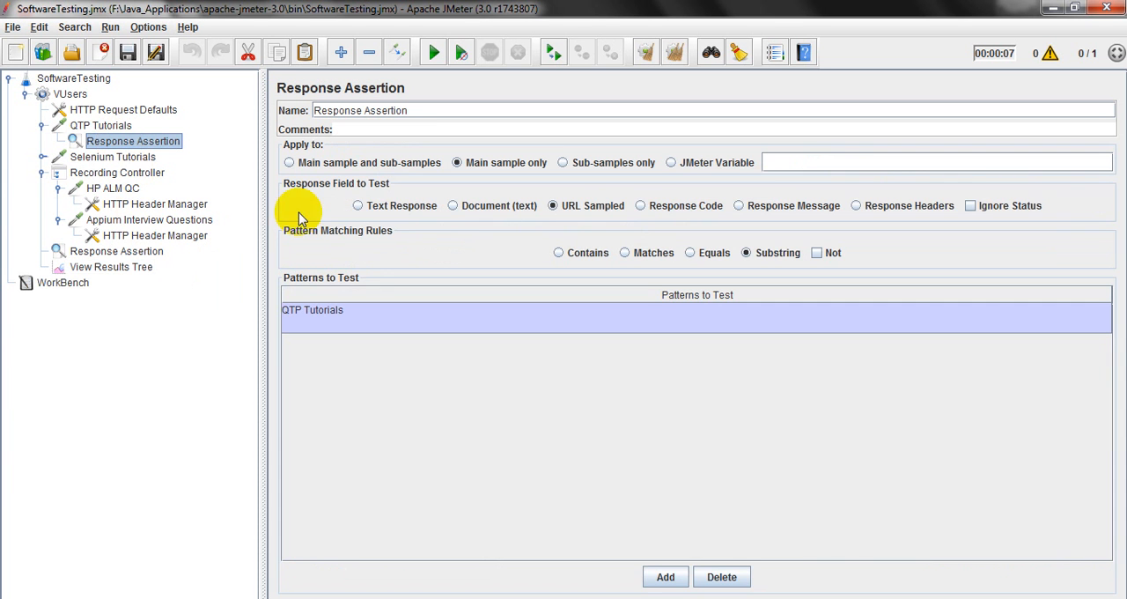
pyautogui.doubleClick(448, 309)
pyautogui.doubleClick(448, 309)
pyautogui.moveTo(448, 309); pyautogui.dragTo(245, 315)
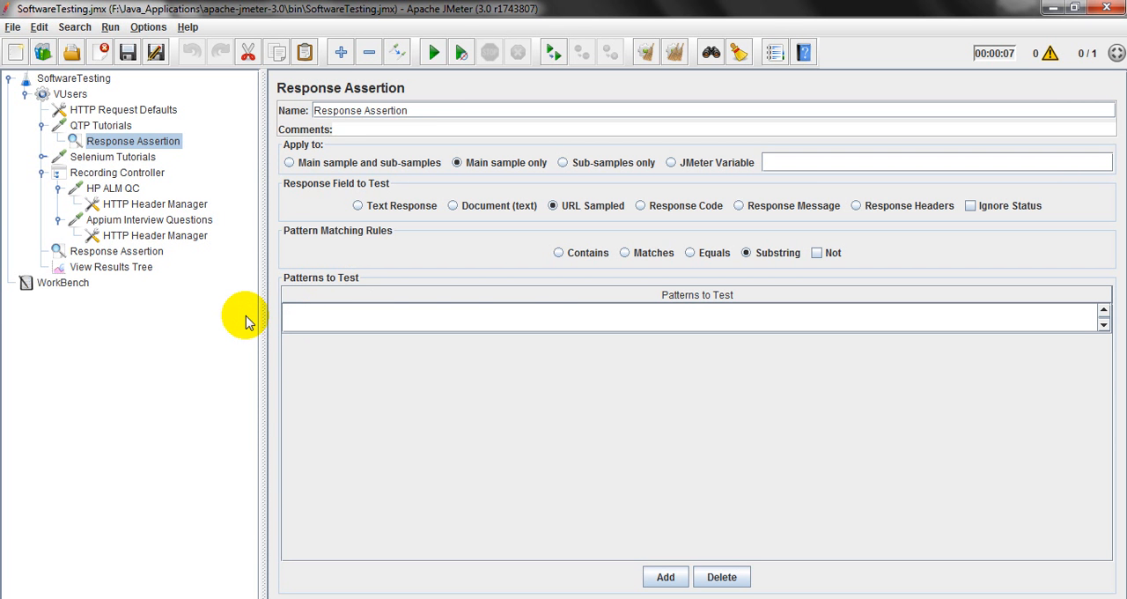
pyautogui.hotkey('ctrl', 'v')
pyautogui.click(402, 410)
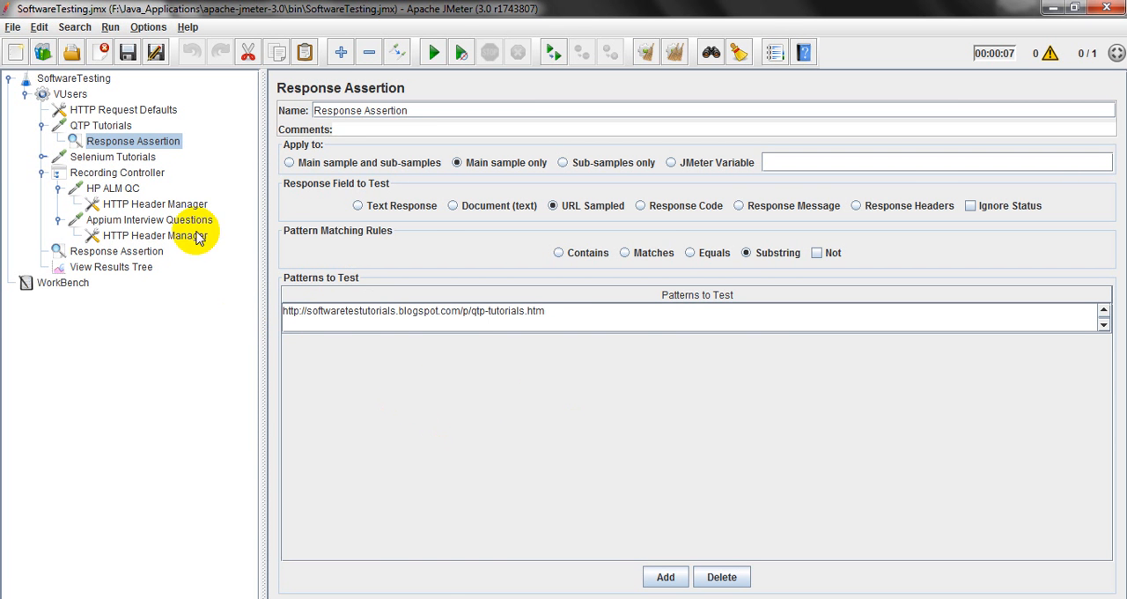
# Complete the QTP Tutorials assertion pattern so that it ends in qtp-tutorials.html, and save the test plan.
pyautogui.click(139, 269)
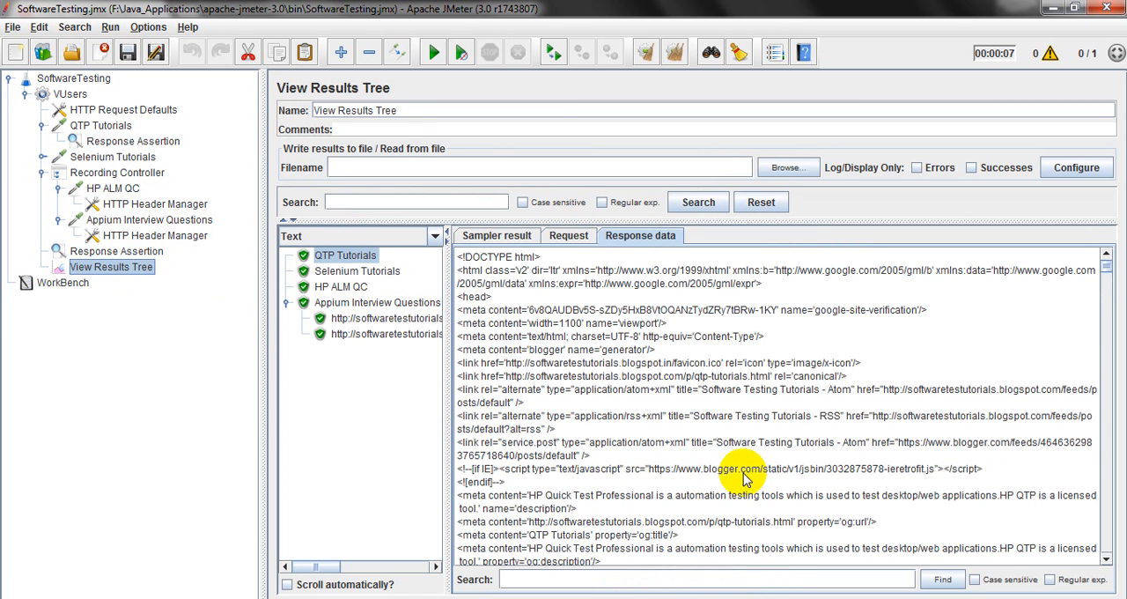
pyautogui.click(133, 143)
pyautogui.doubleClick(572, 318)
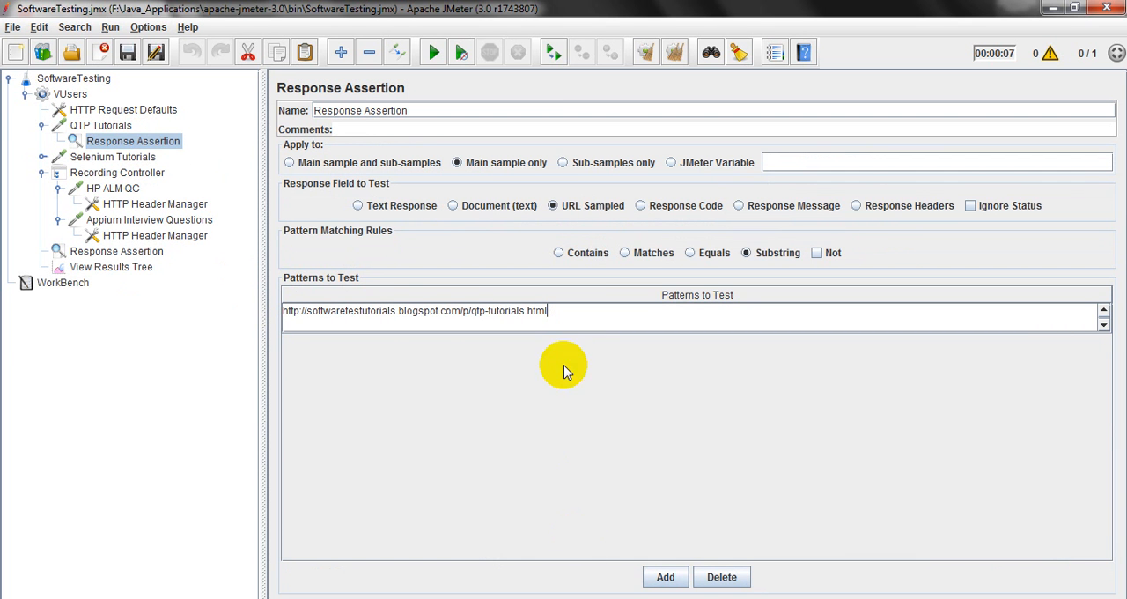
pyautogui.click(155, 53)
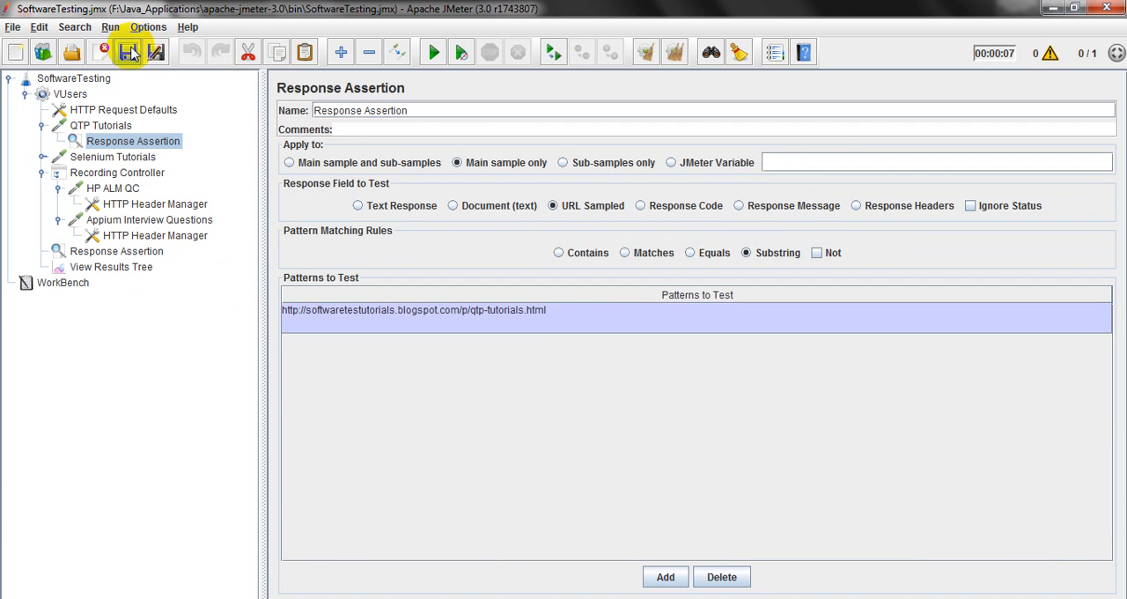
# Clear all results from the View Results Tree and save the test plan.
pyautogui.click(112, 267)
pyautogui.click(674, 52)
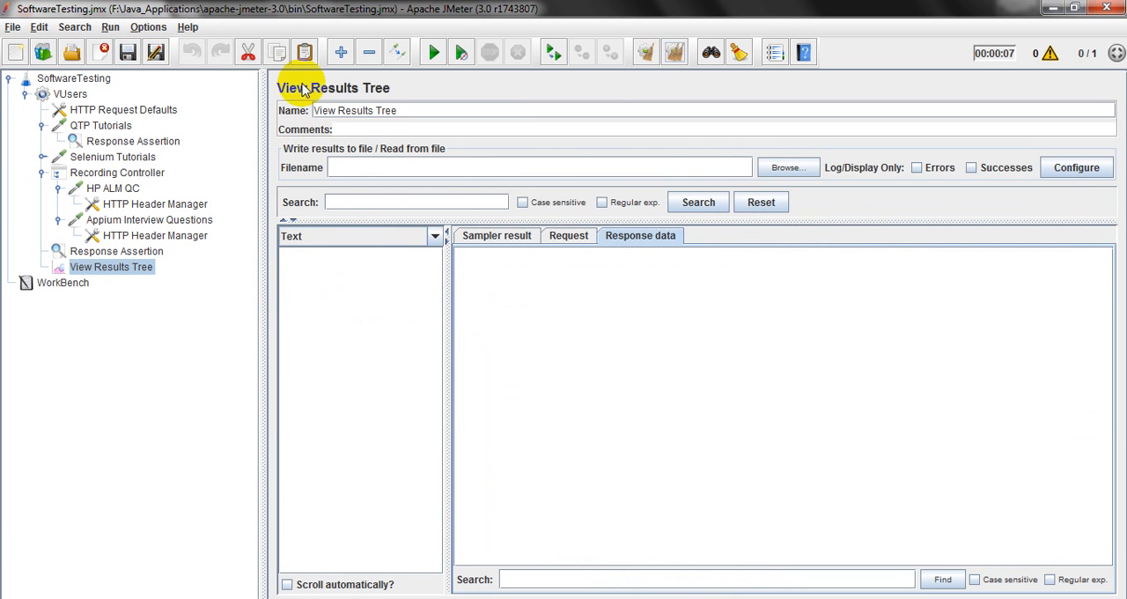
pyautogui.click(128, 55)
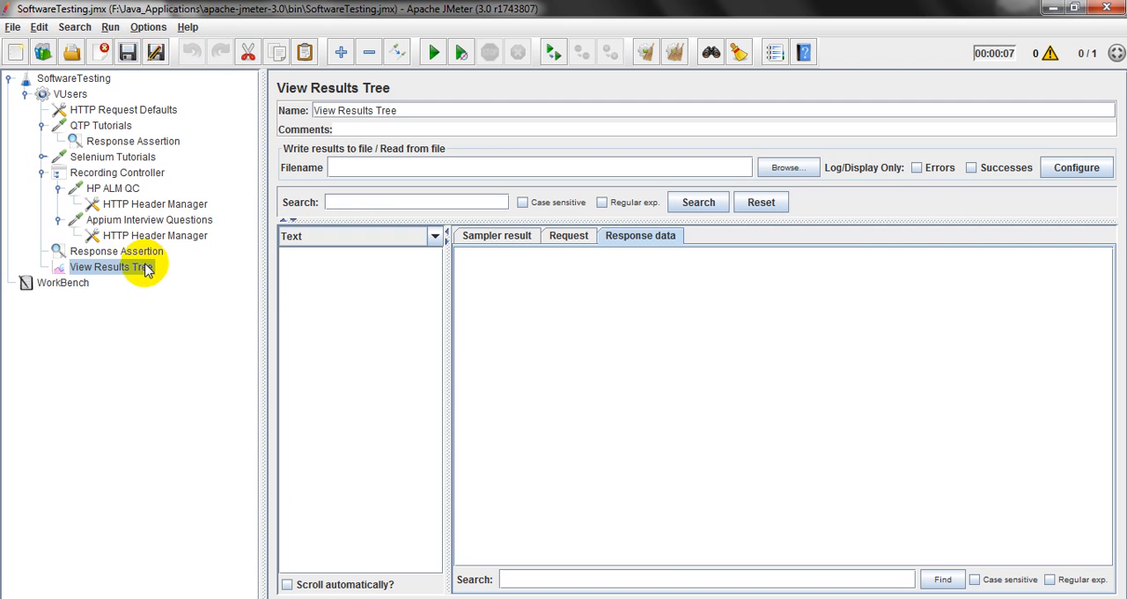
pyautogui.click(123, 157)
pyautogui.click(119, 269)
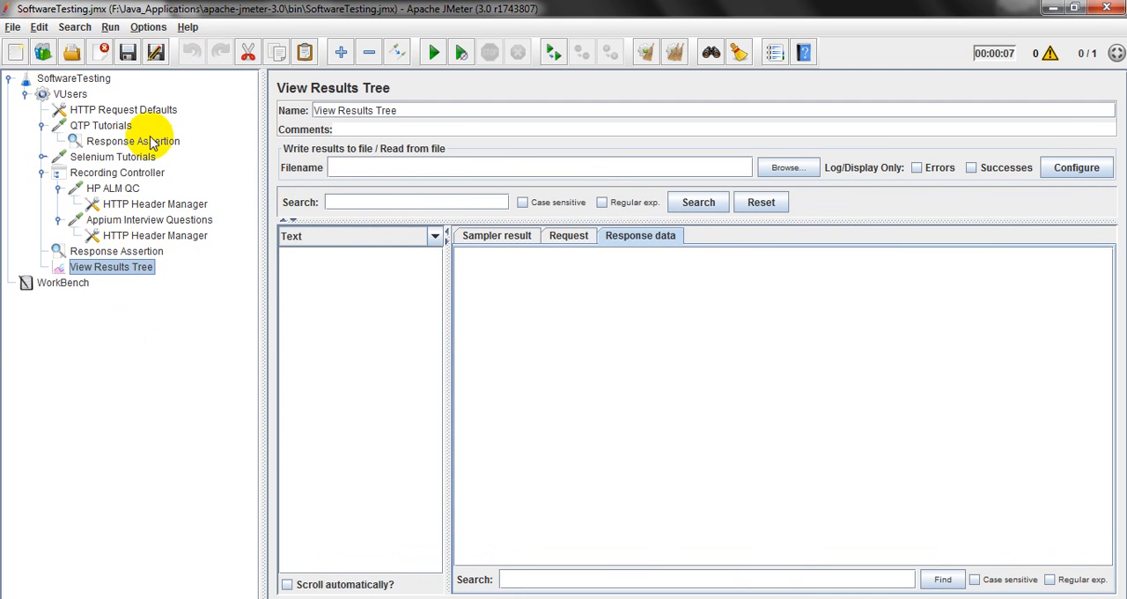
# Add an Assertion Results listener to the QTP Tutorials request.
pyautogui.rightClick(111, 126)
pyautogui.moveTo(212, 133)
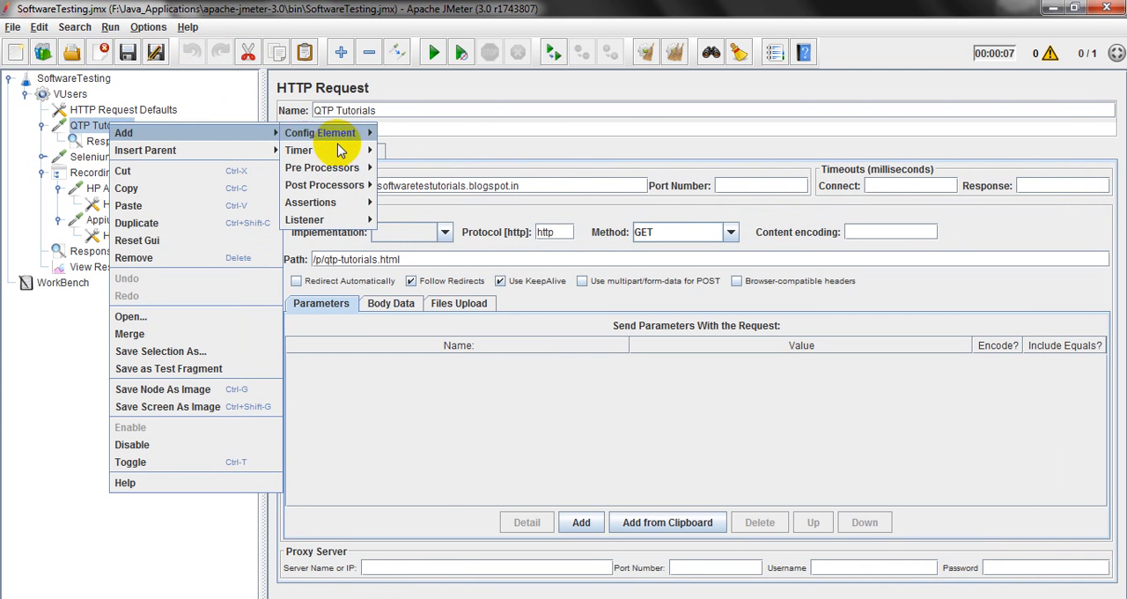
pyautogui.moveTo(356, 221)
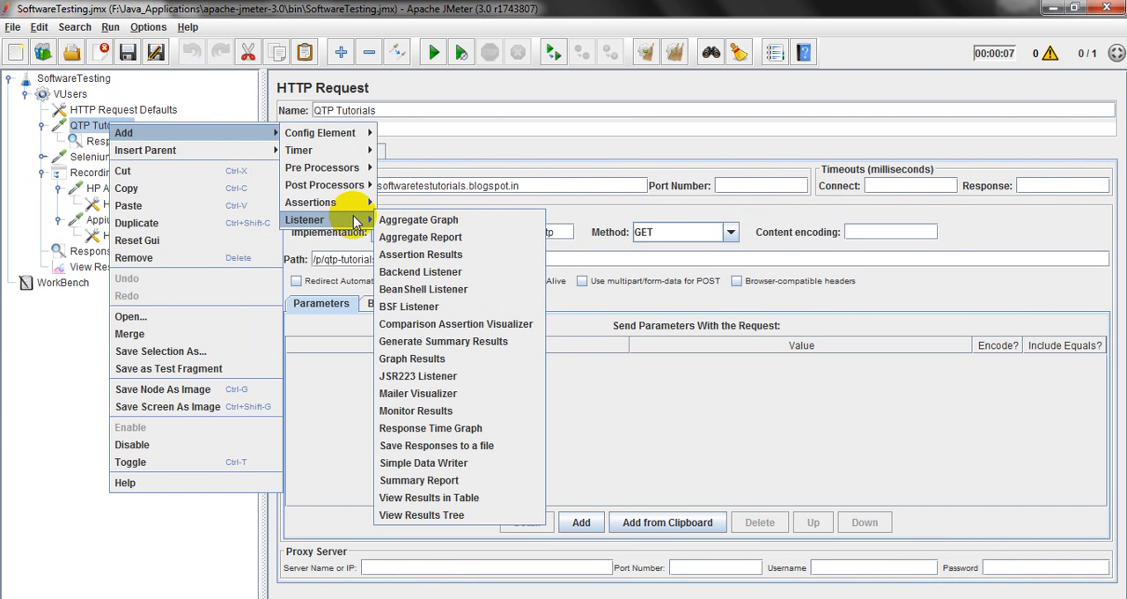
pyautogui.click(422, 257)
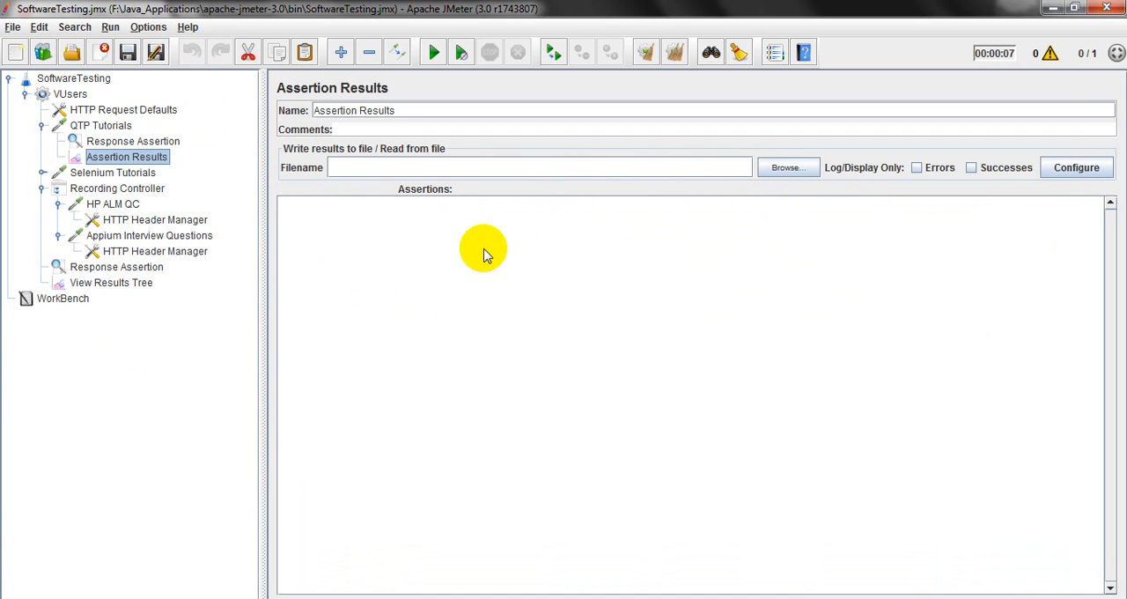
# Run the test plan and examine the QTP Tutorials assertion message in the View Results Tree and the Assertion Results listener.
pyautogui.click(112, 284)
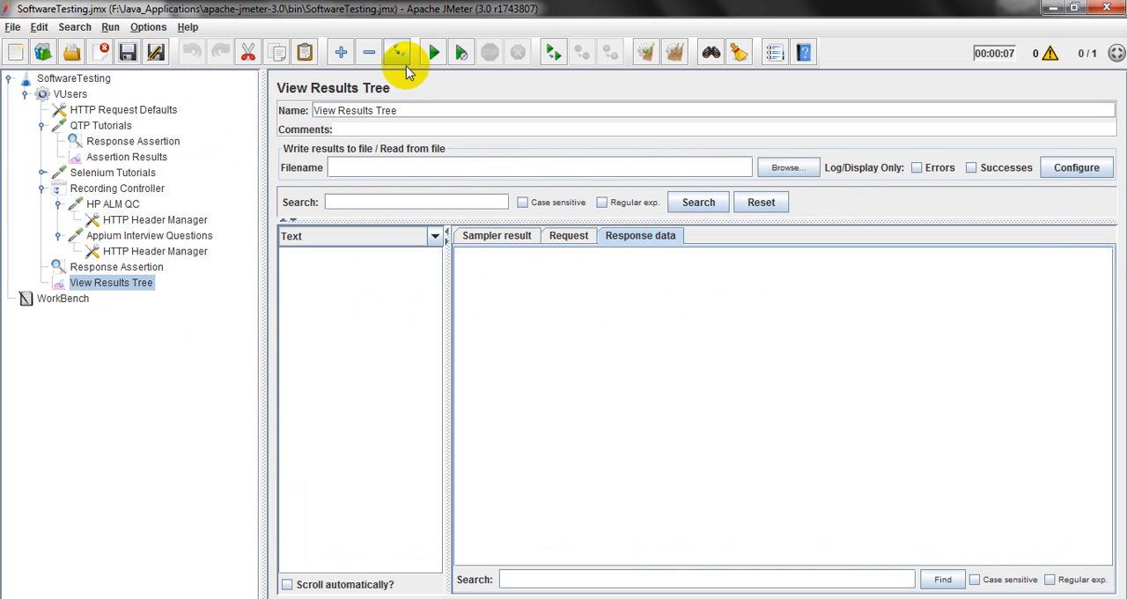
pyautogui.click(434, 54)
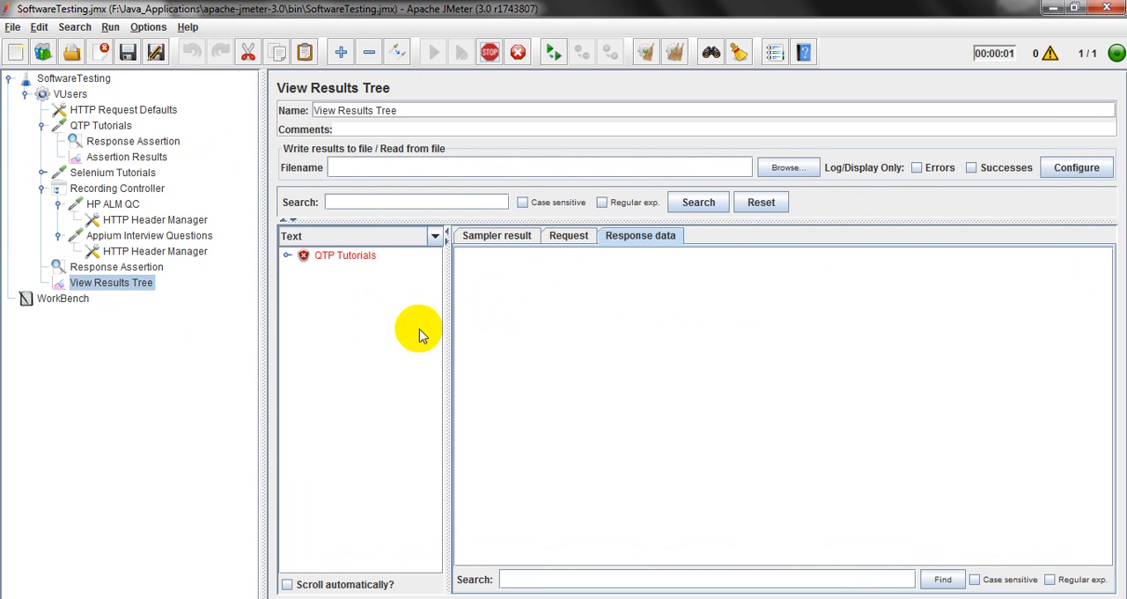
pyautogui.click(333, 255)
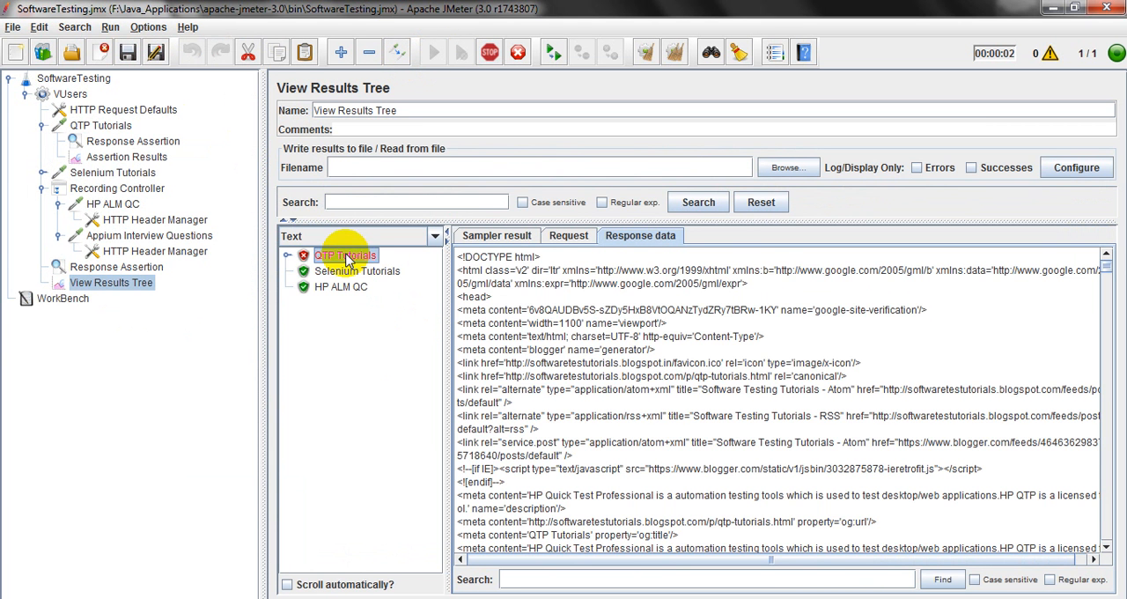
pyautogui.click(286, 255)
pyautogui.click(356, 271)
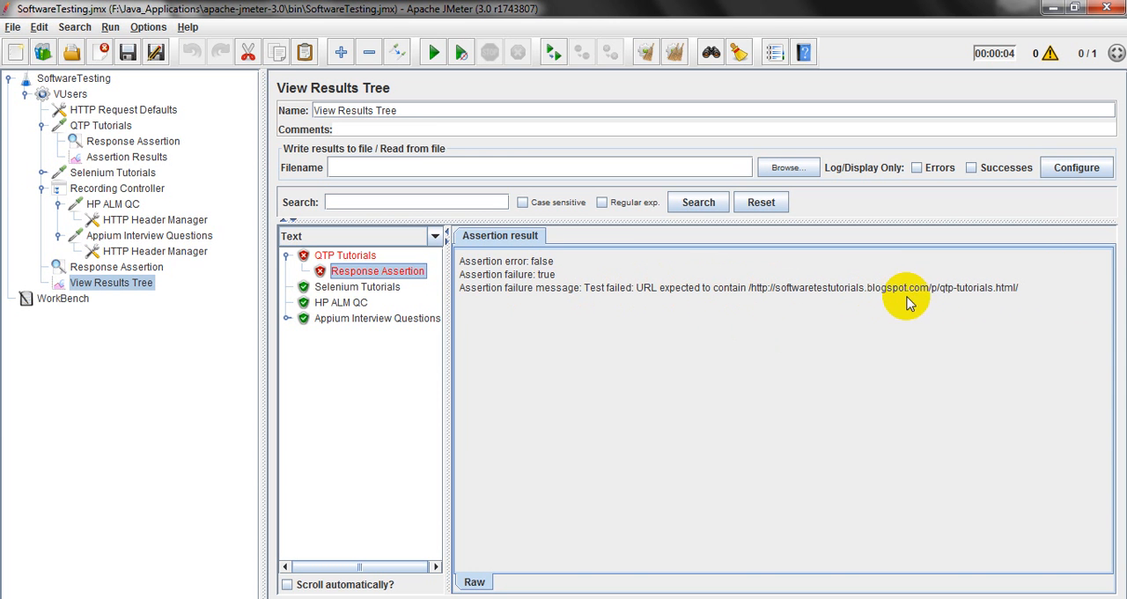
pyautogui.moveTo(1018, 291); pyautogui.dragTo(738, 293)
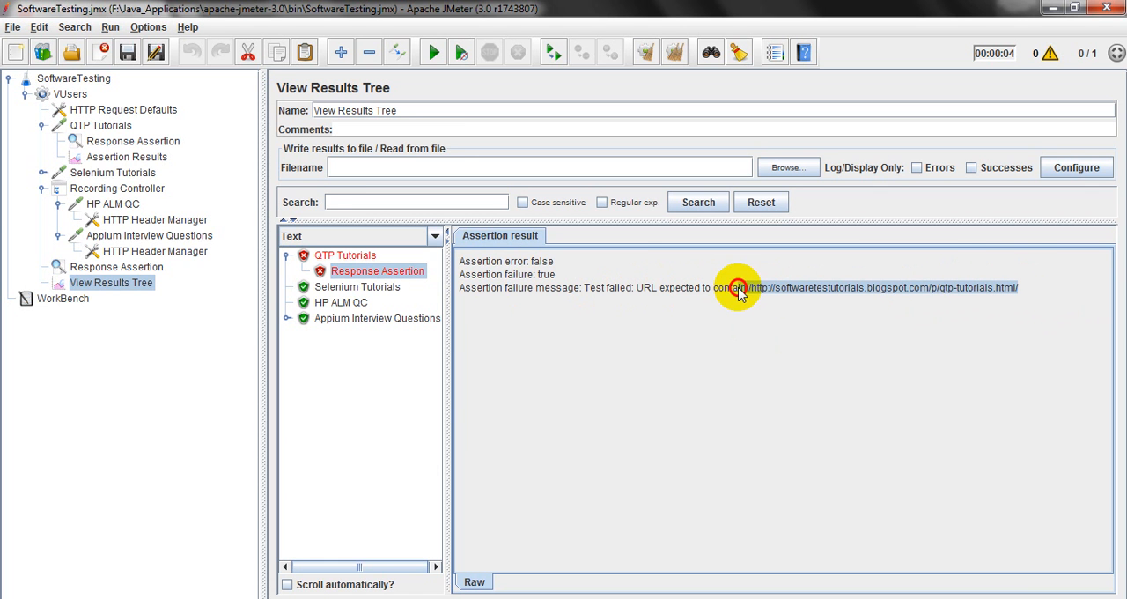
pyautogui.click(116, 157)
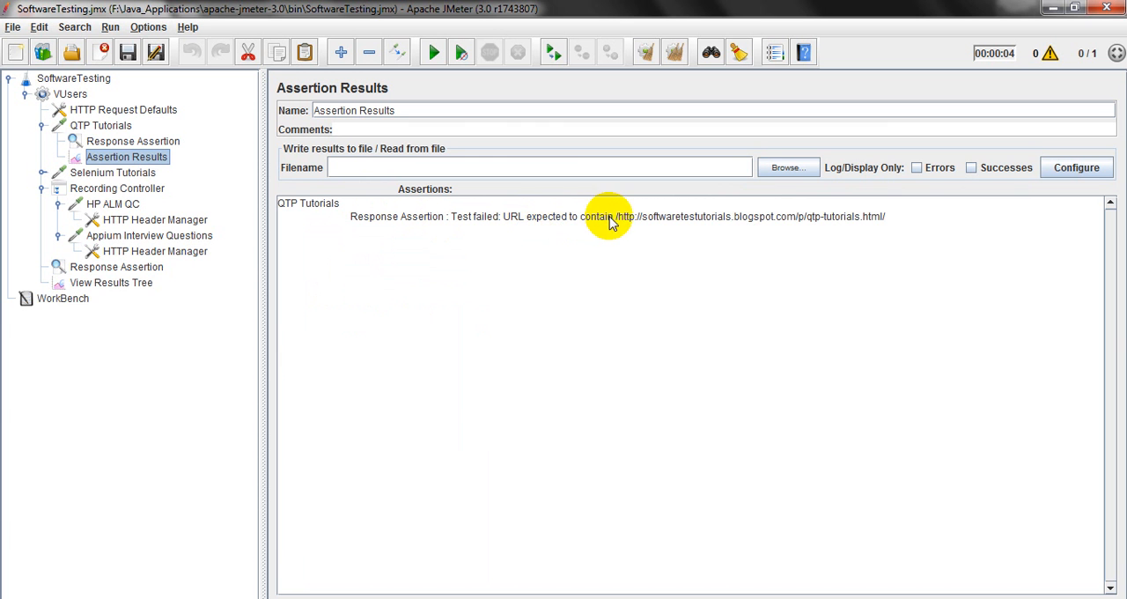
pyautogui.moveTo(613, 219); pyautogui.dragTo(882, 217)
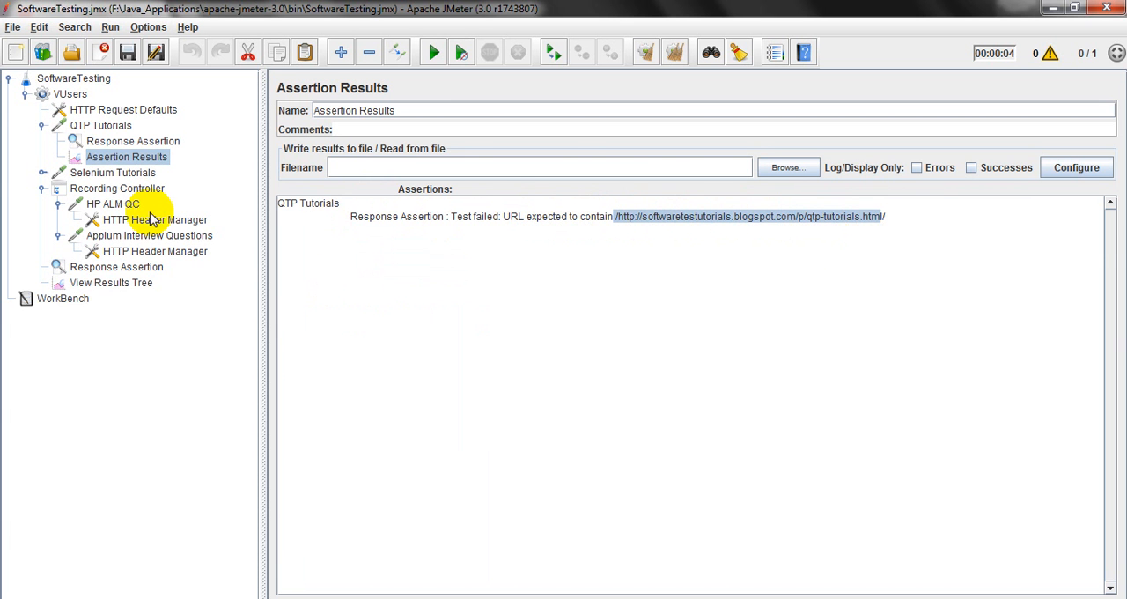
pyautogui.click(119, 141)
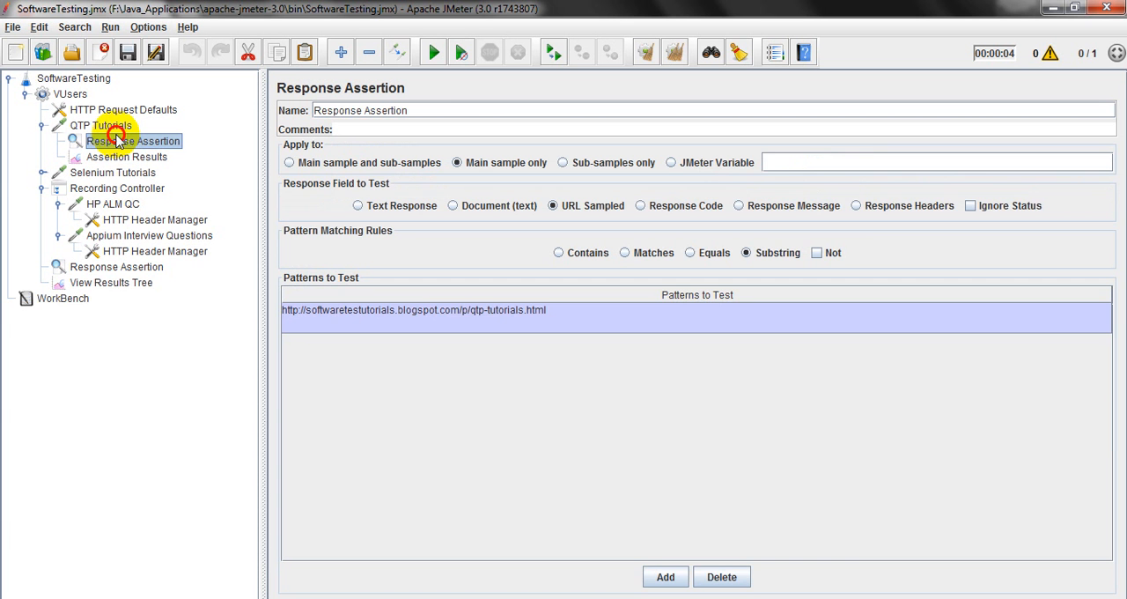
pyautogui.doubleClick(501, 312)
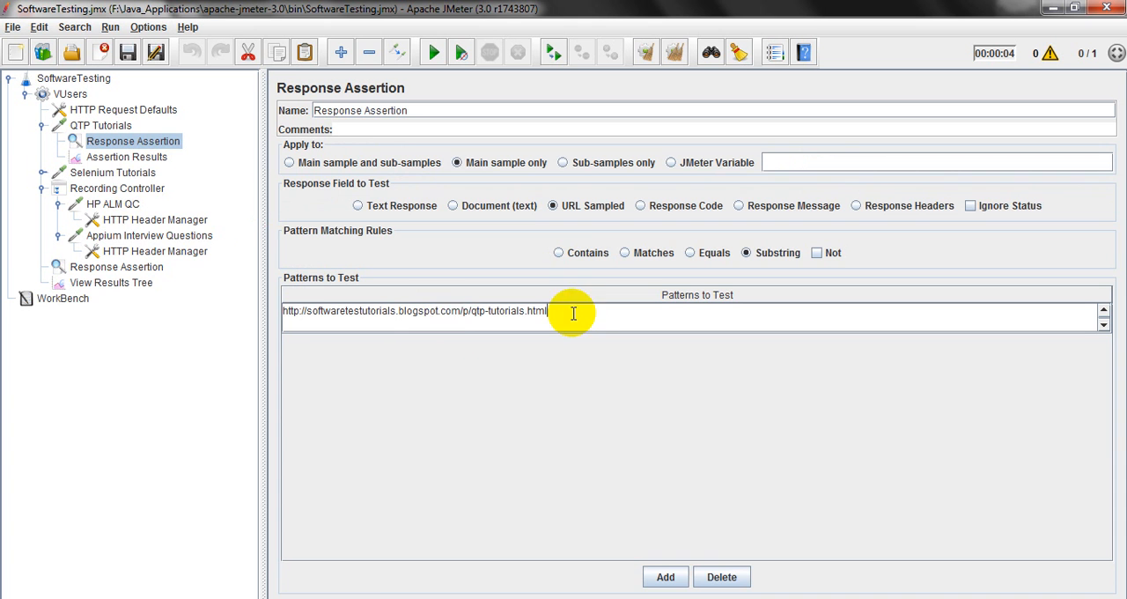
pyautogui.click(459, 311)
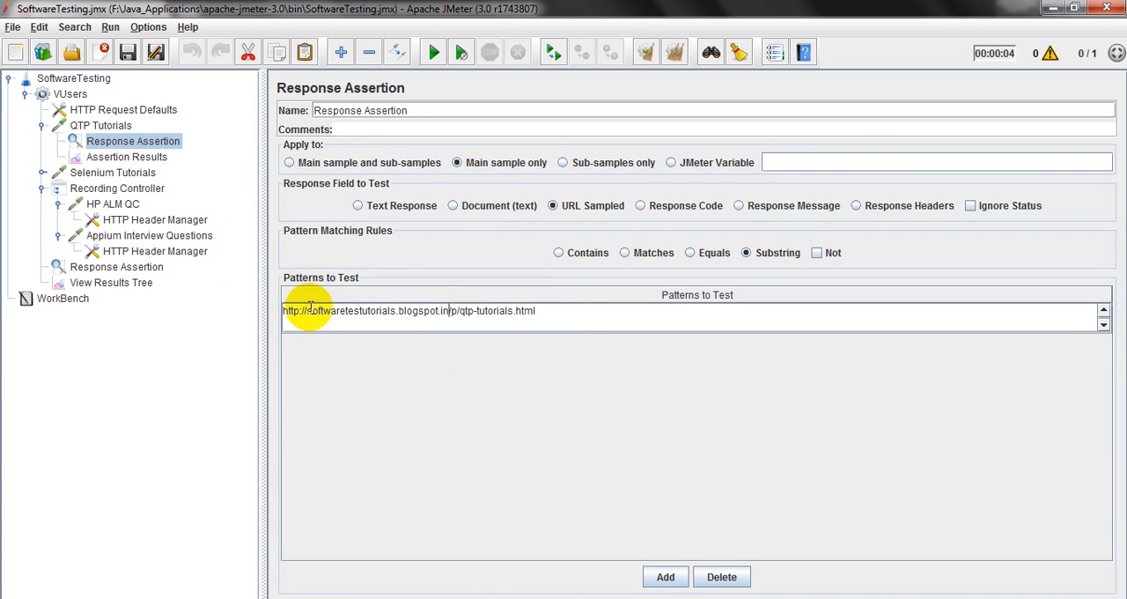
pyautogui.click(126, 51)
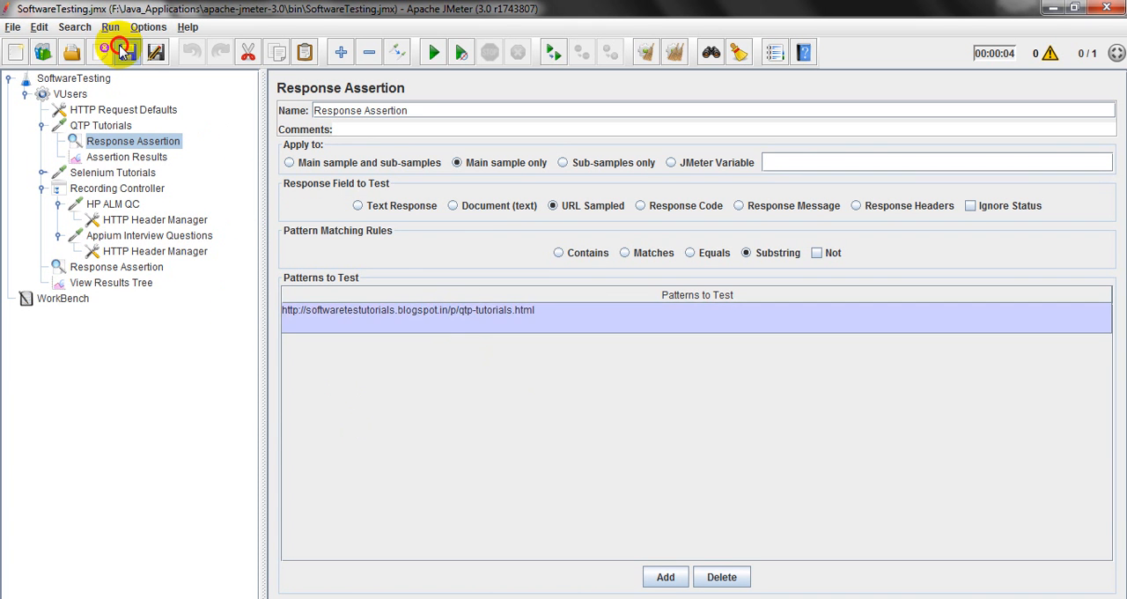
# Clear the previous results, rerun the test plan, and check QTP Tutorials in the View Results Tree and Assertion Results.
pyautogui.click(120, 287)
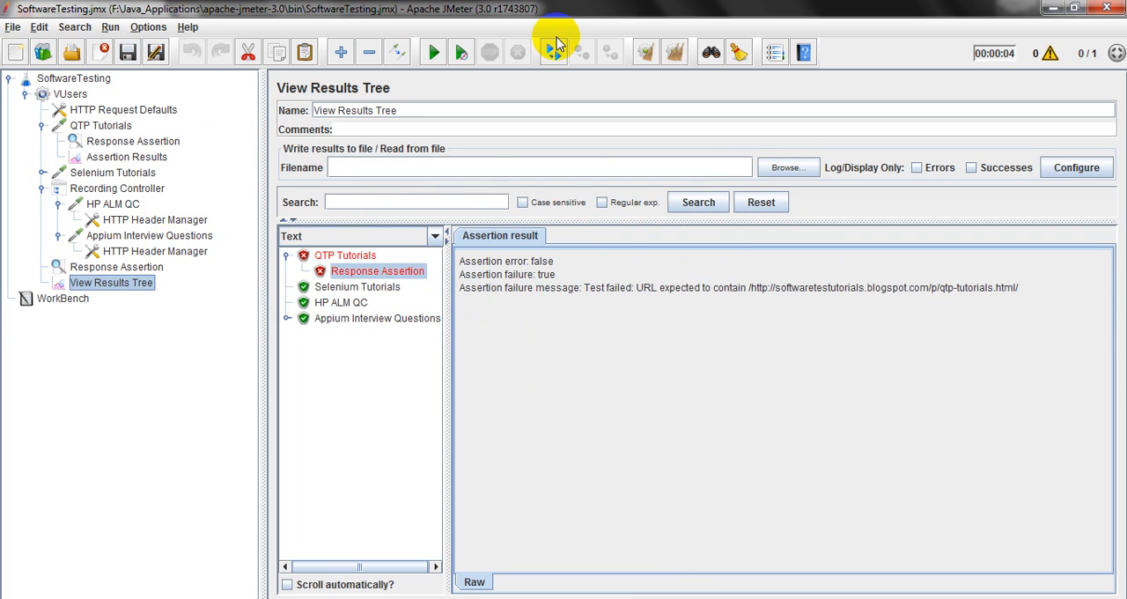
pyautogui.click(675, 53)
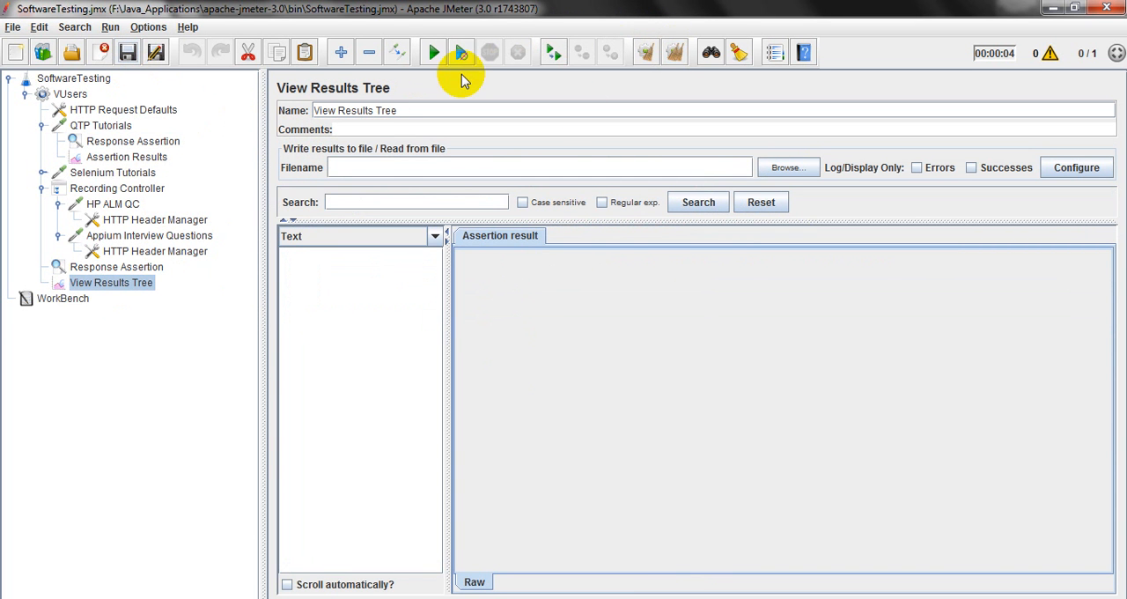
pyautogui.click(435, 53)
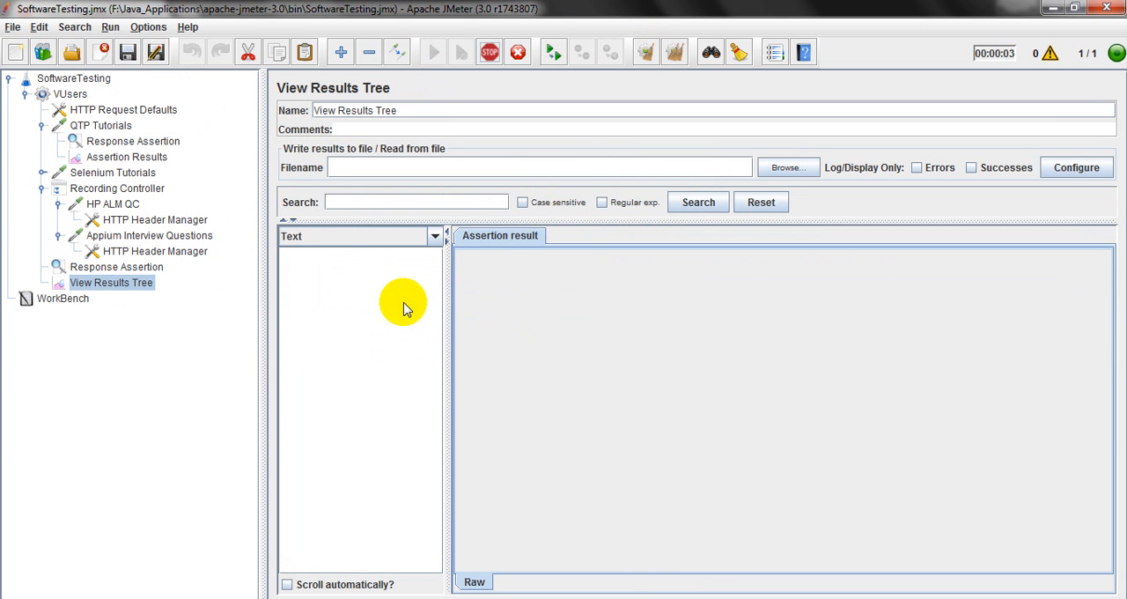
pyautogui.click(361, 258)
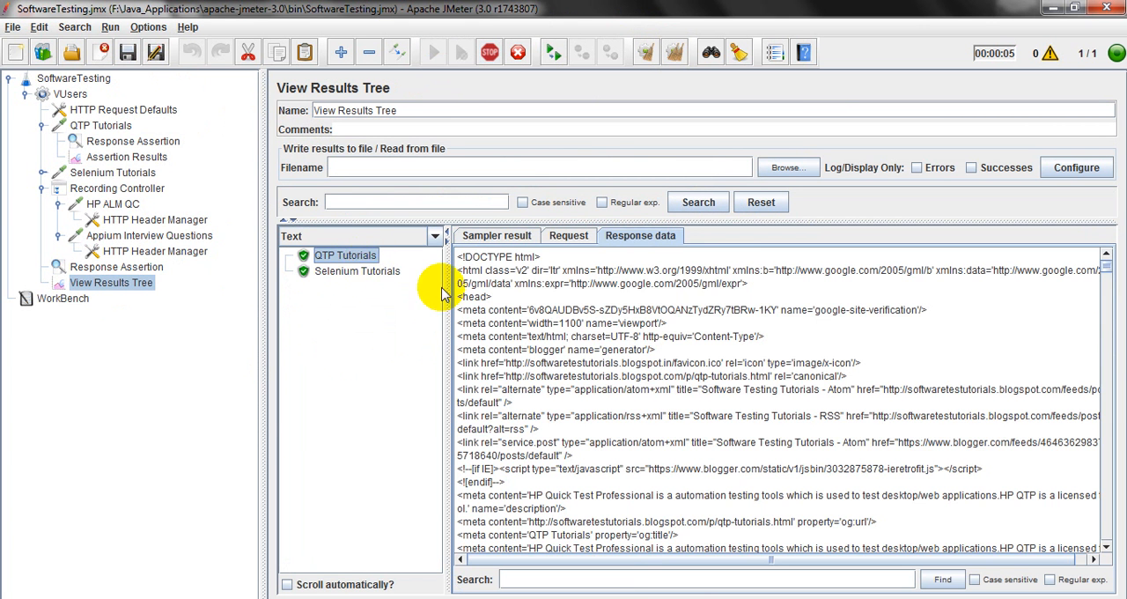
pyautogui.click(124, 156)
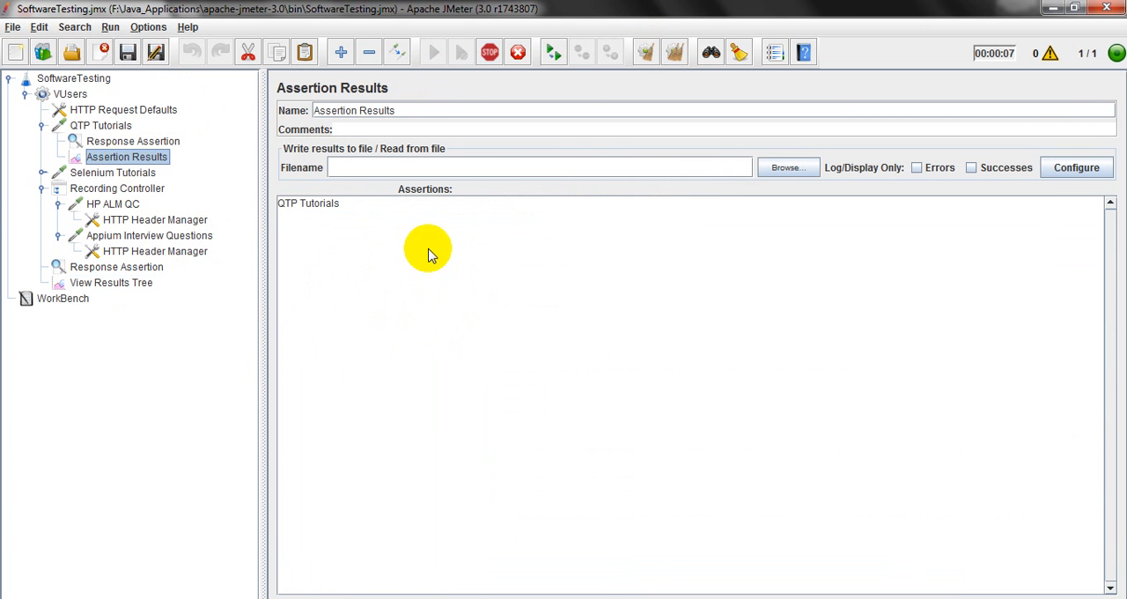
pyautogui.click(278, 204)
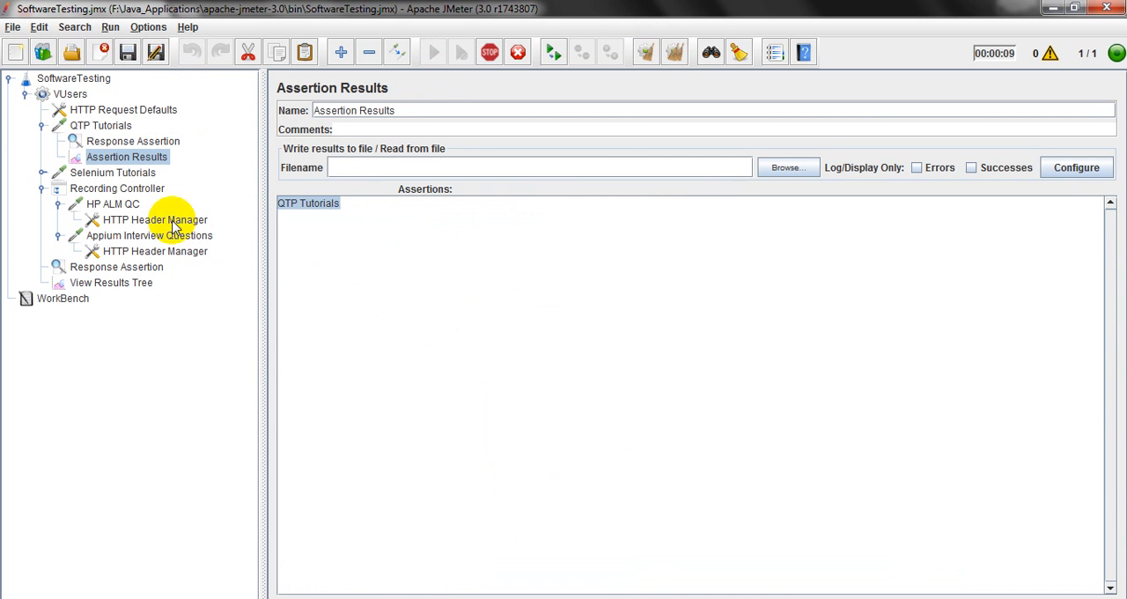
# Compare the QTP Tutorials assertion pattern and Assertion Results with the URL in the sample's request details.
pyautogui.click(121, 144)
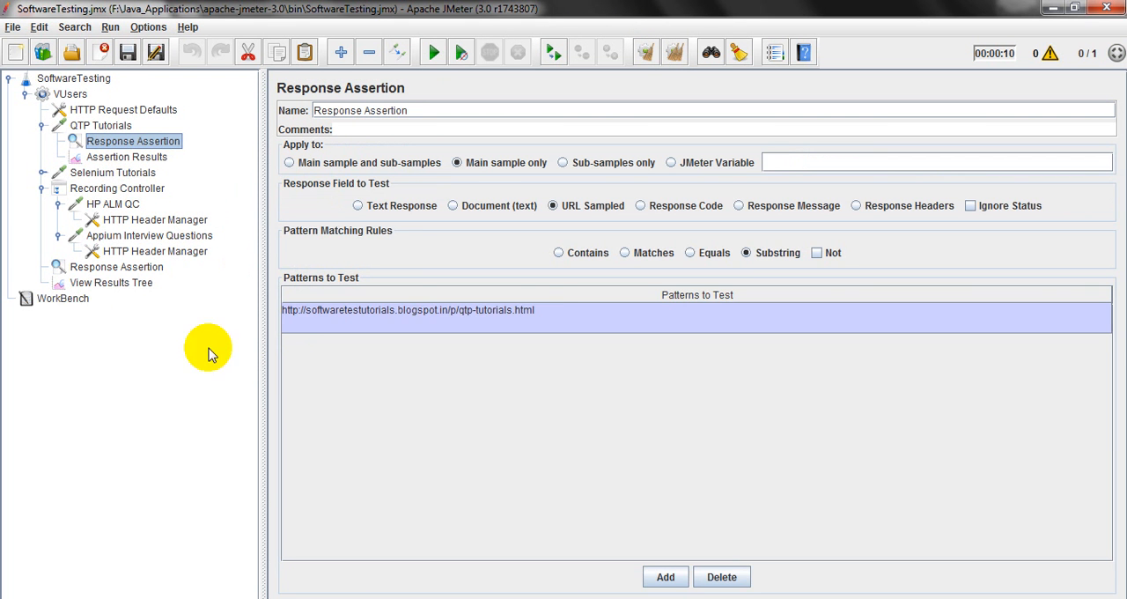
pyautogui.doubleClick(472, 313)
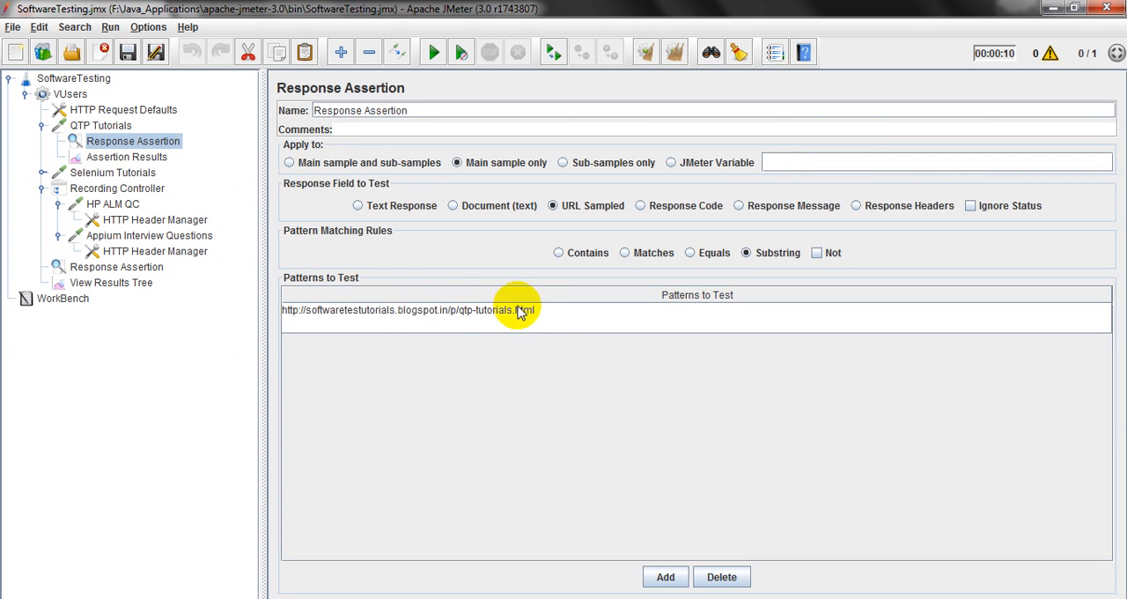
pyautogui.click(130, 156)
pyautogui.click(342, 202)
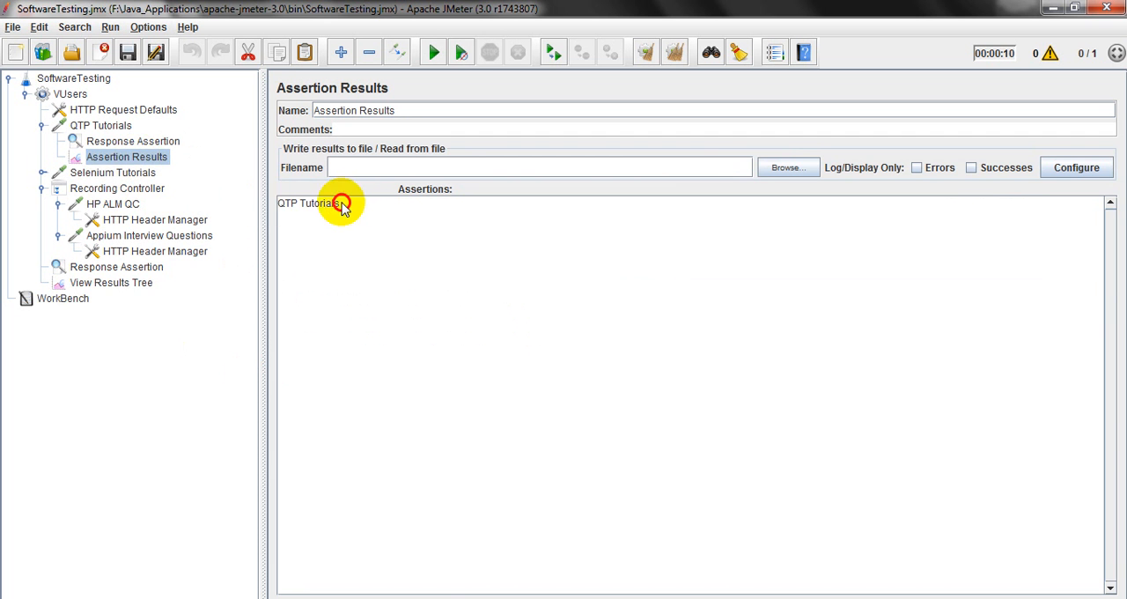
pyautogui.click(123, 282)
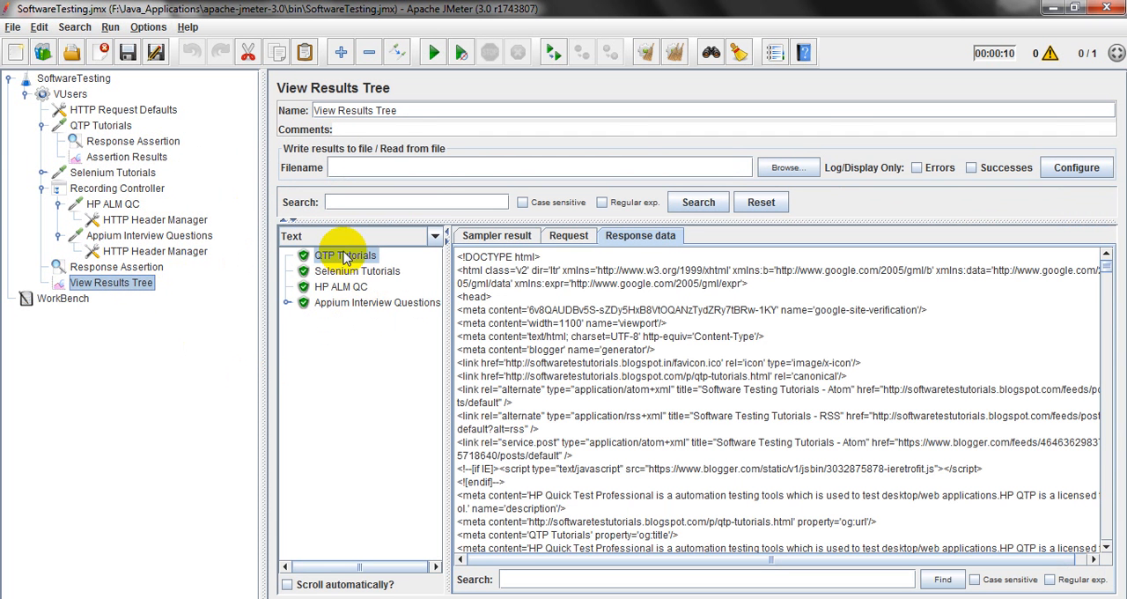
pyautogui.click(571, 237)
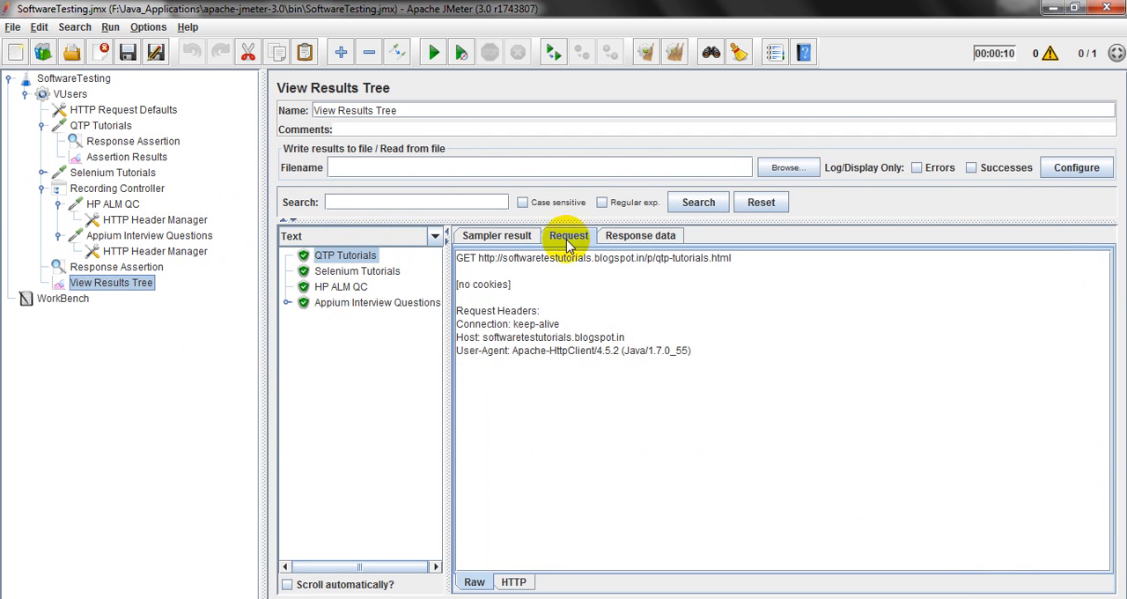
# Compare the QTP Tutorials request URL with the assertion pattern and the sampler's server name and path.
pyautogui.moveTo(736, 262); pyautogui.dragTo(718, 277)
pyautogui.click(488, 264)
pyautogui.click(720, 274)
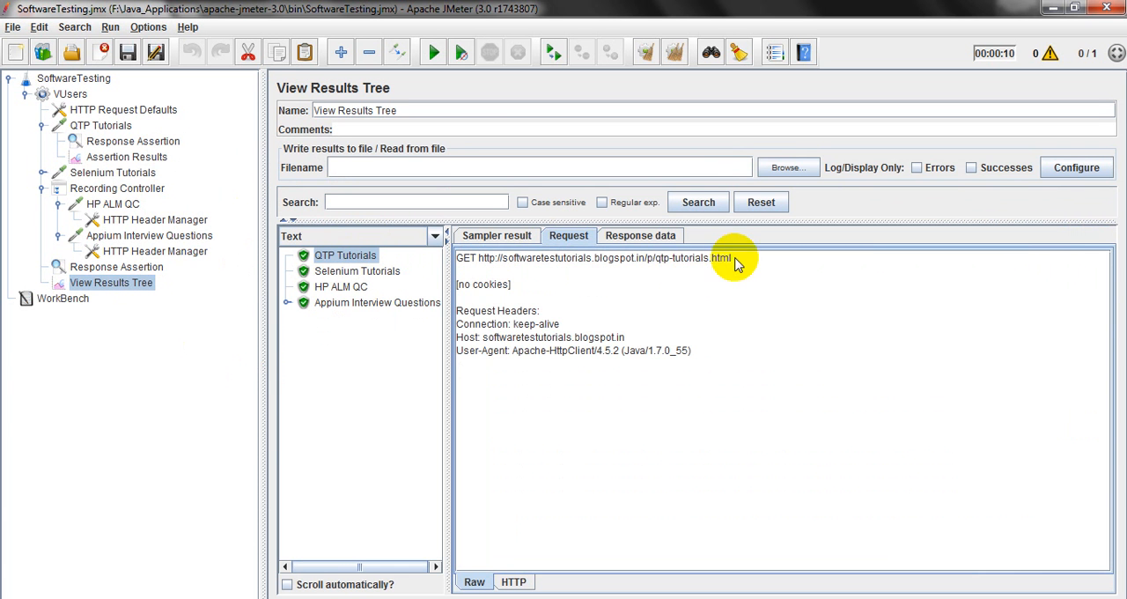
pyautogui.click(117, 145)
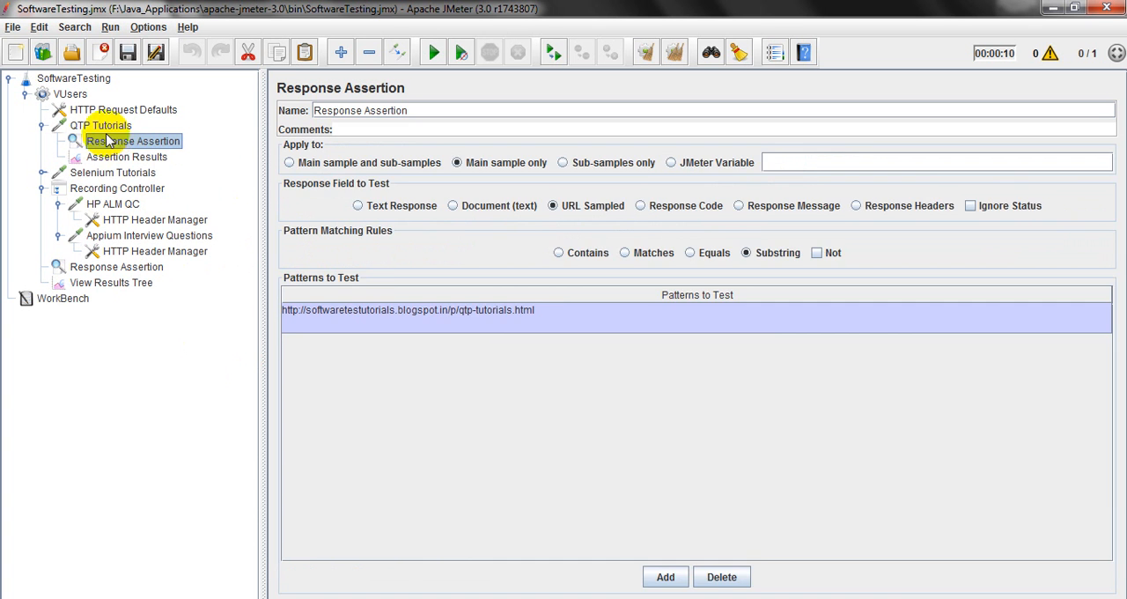
pyautogui.click(100, 125)
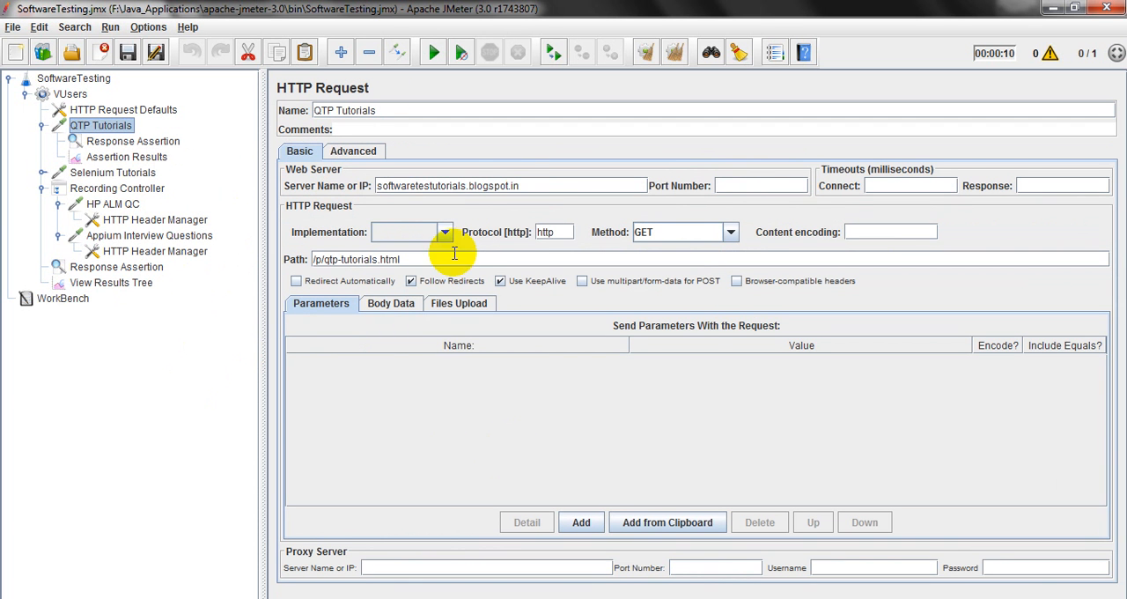
pyautogui.moveTo(534, 185); pyautogui.dragTo(377, 188)
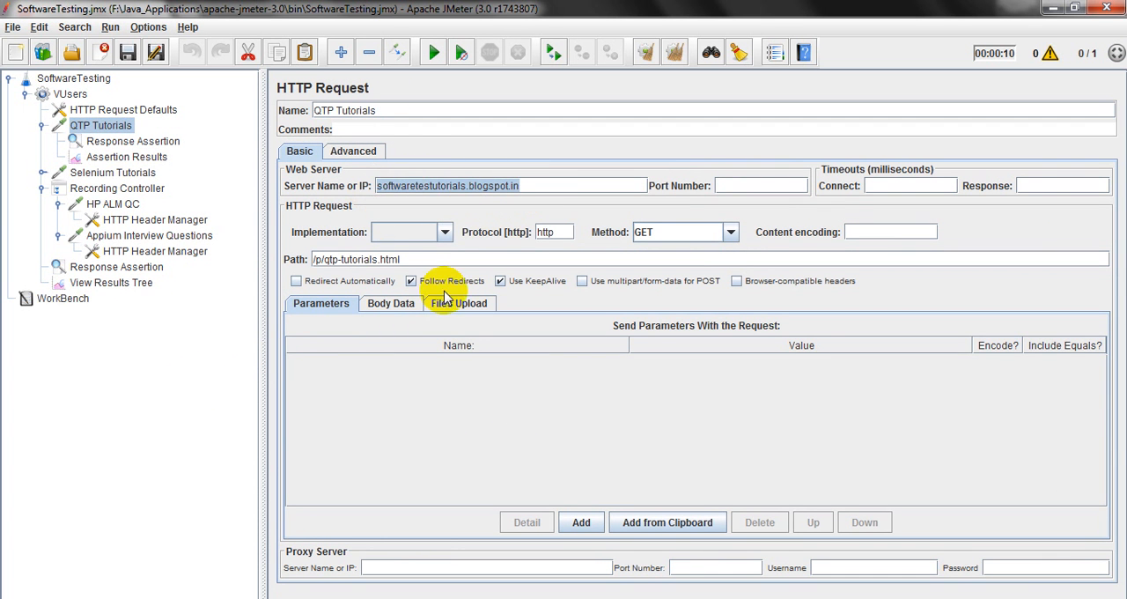
pyautogui.moveTo(414, 259); pyautogui.dragTo(322, 255)
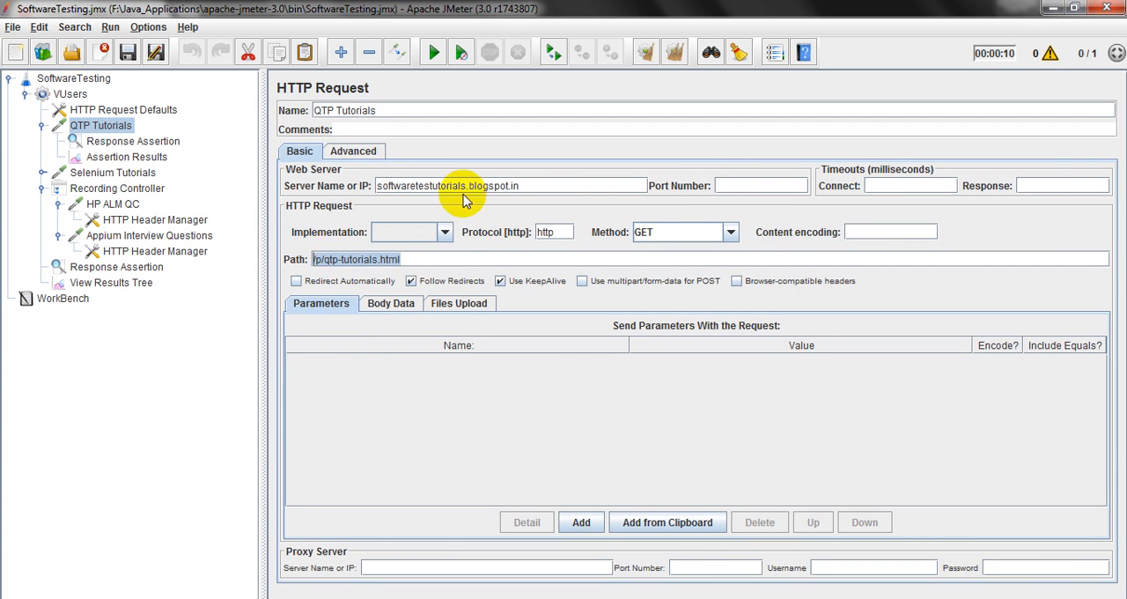
pyautogui.moveTo(521, 185); pyautogui.dragTo(386, 190)
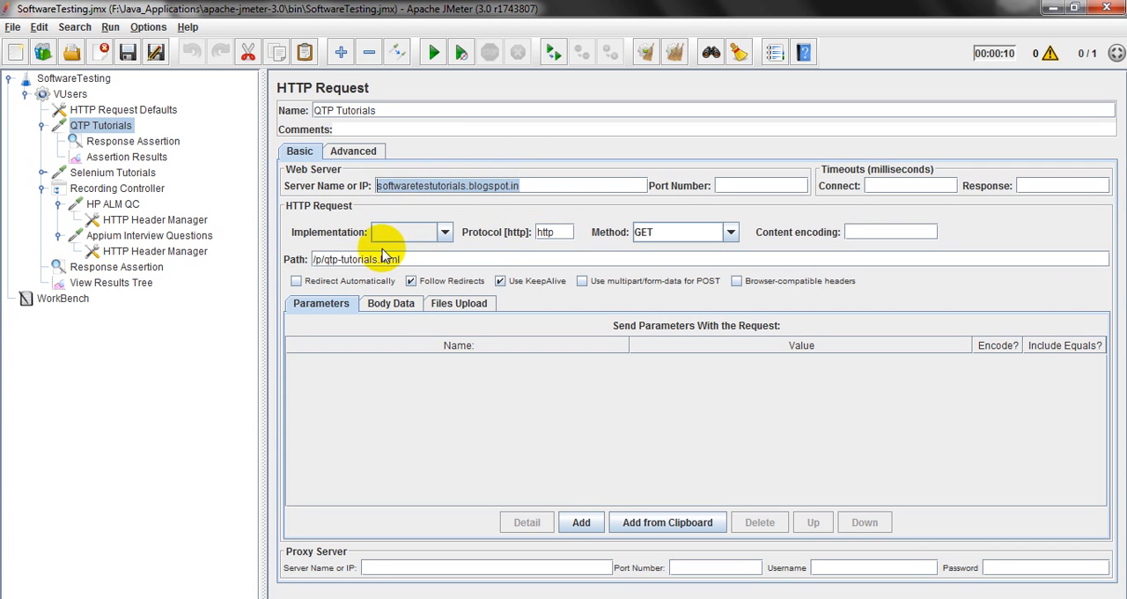
pyautogui.click(414, 260)
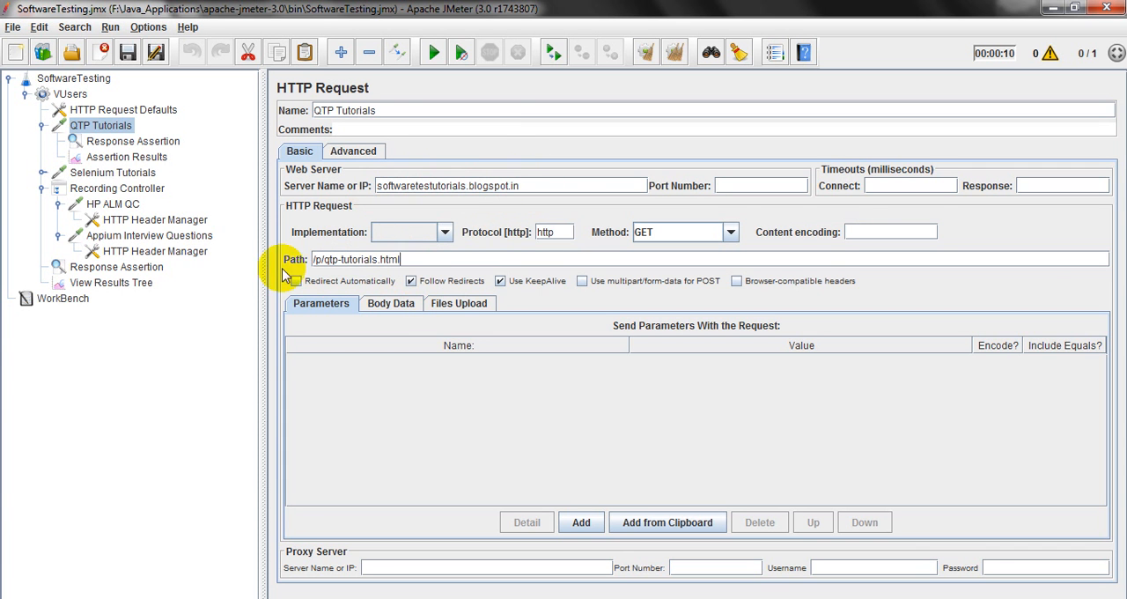
pyautogui.click(134, 141)
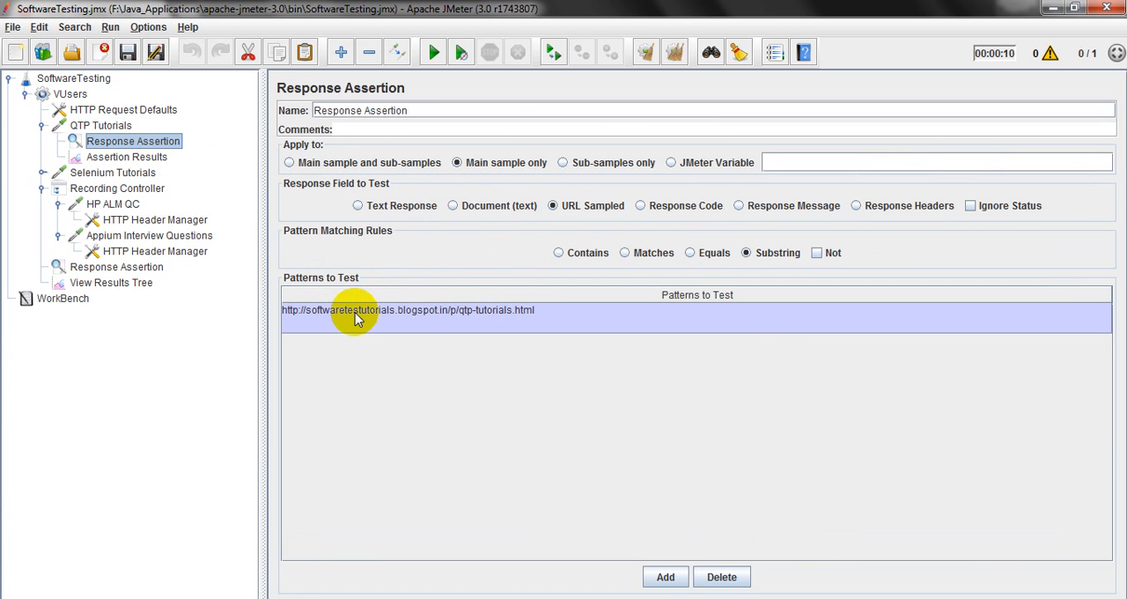
pyautogui.click(133, 282)
pyautogui.click(636, 238)
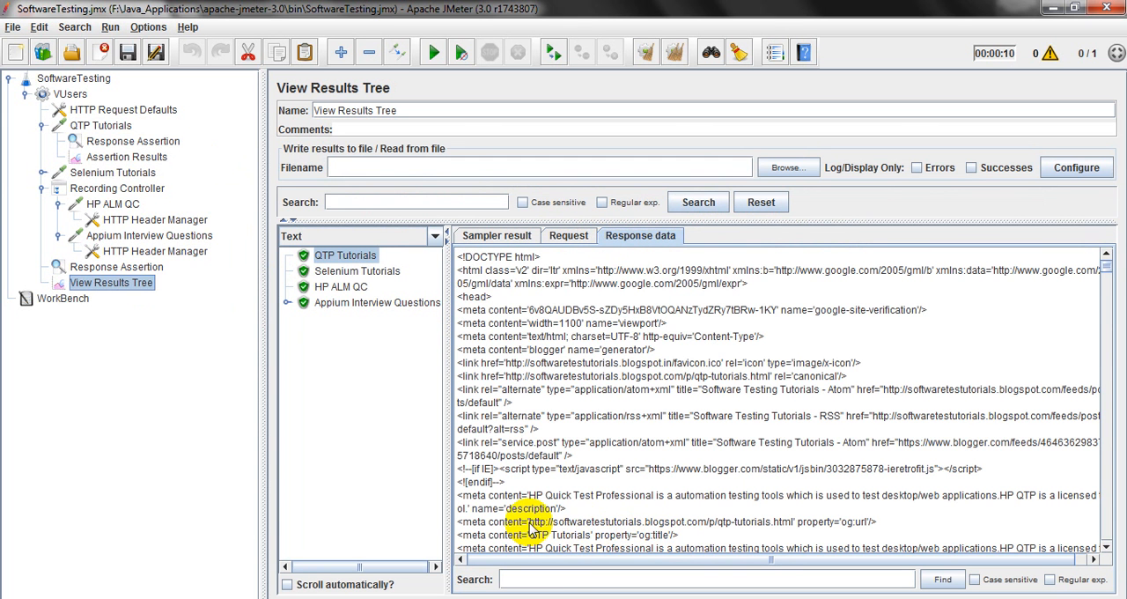
pyautogui.moveTo(529, 521); pyautogui.dragTo(693, 521)
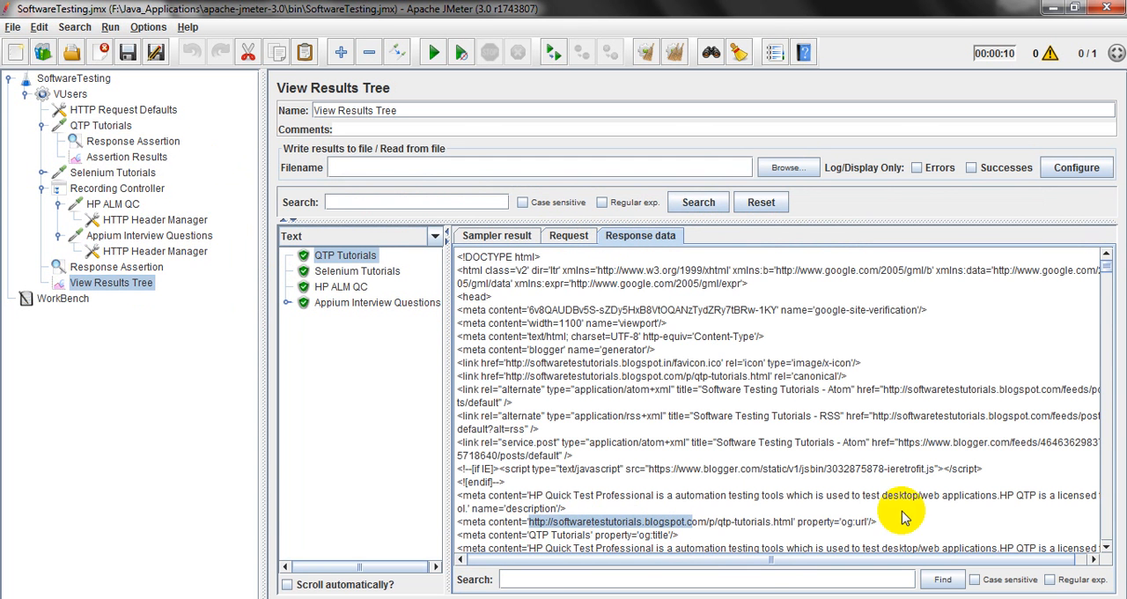
pyautogui.click(725, 580)
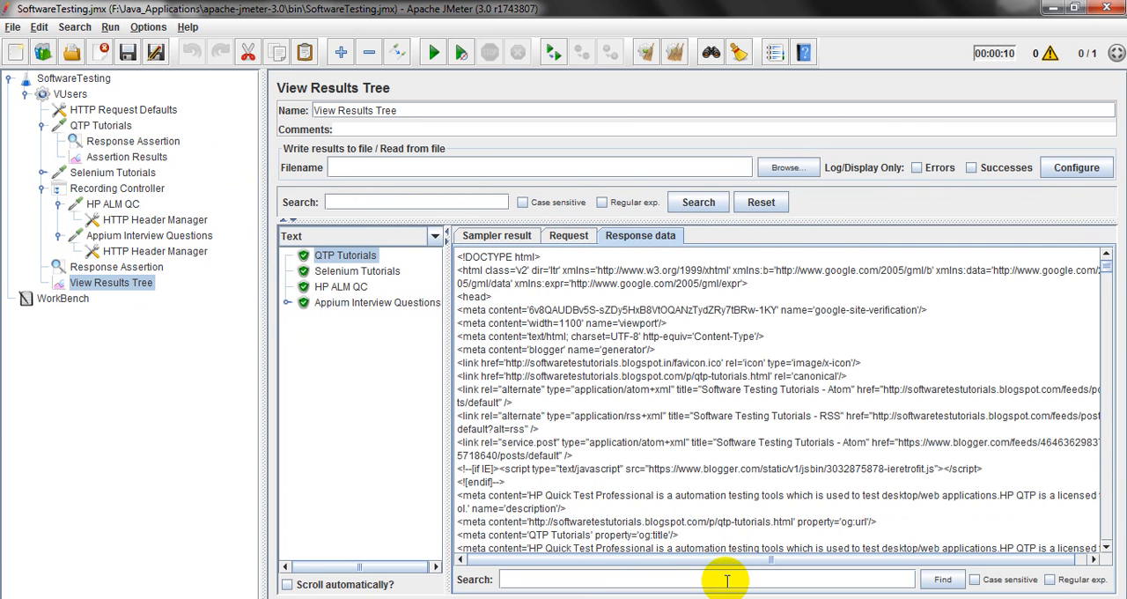
pyautogui.write('http://softwaretestutorials.blogspot.com/p/qtp-tutorials.htm')
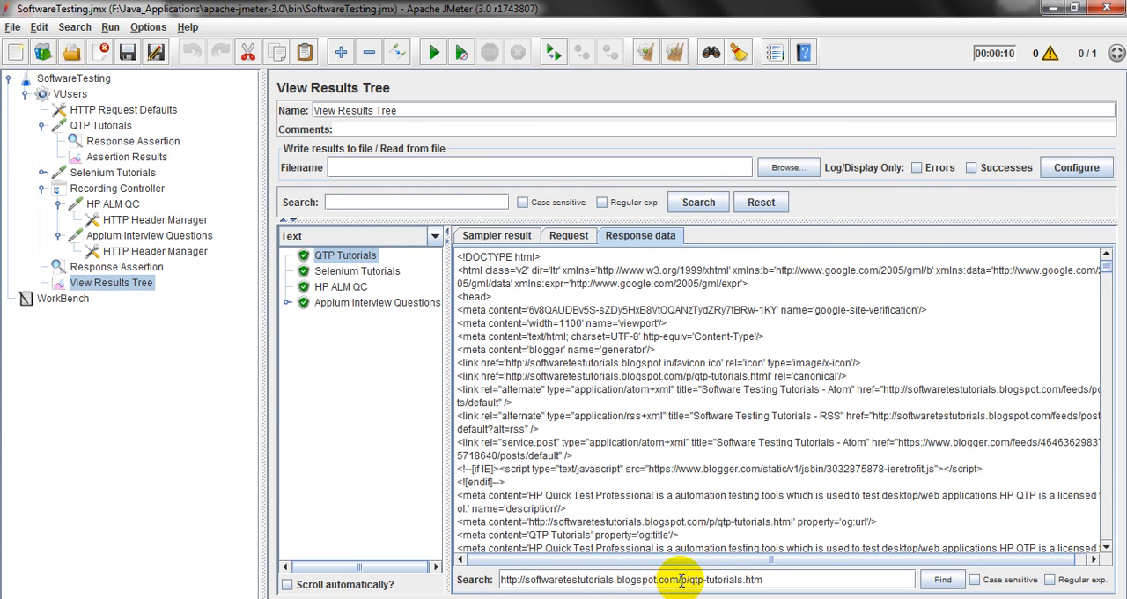
pyautogui.click(681, 579)
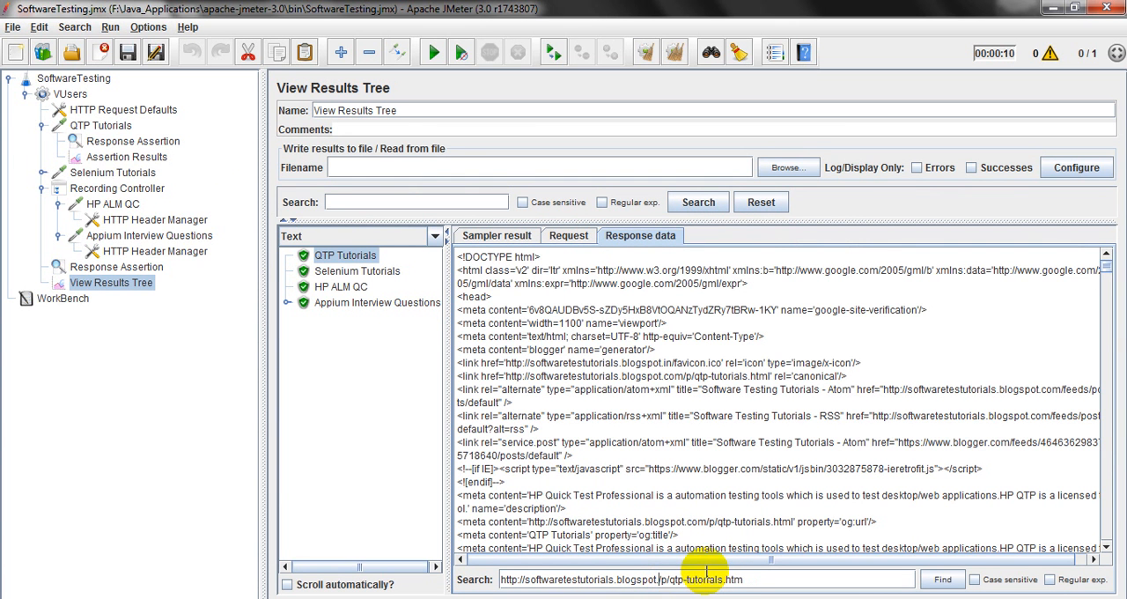
pyautogui.write('in')
pyautogui.click(943, 579)
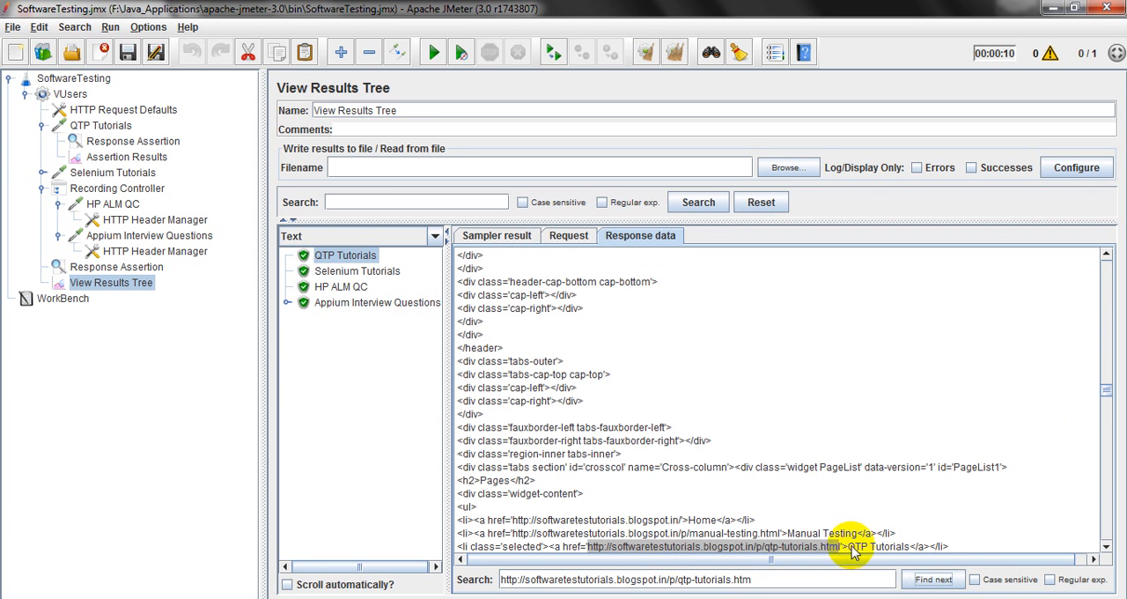
pyautogui.moveTo(848, 548); pyautogui.dragTo(910, 549)
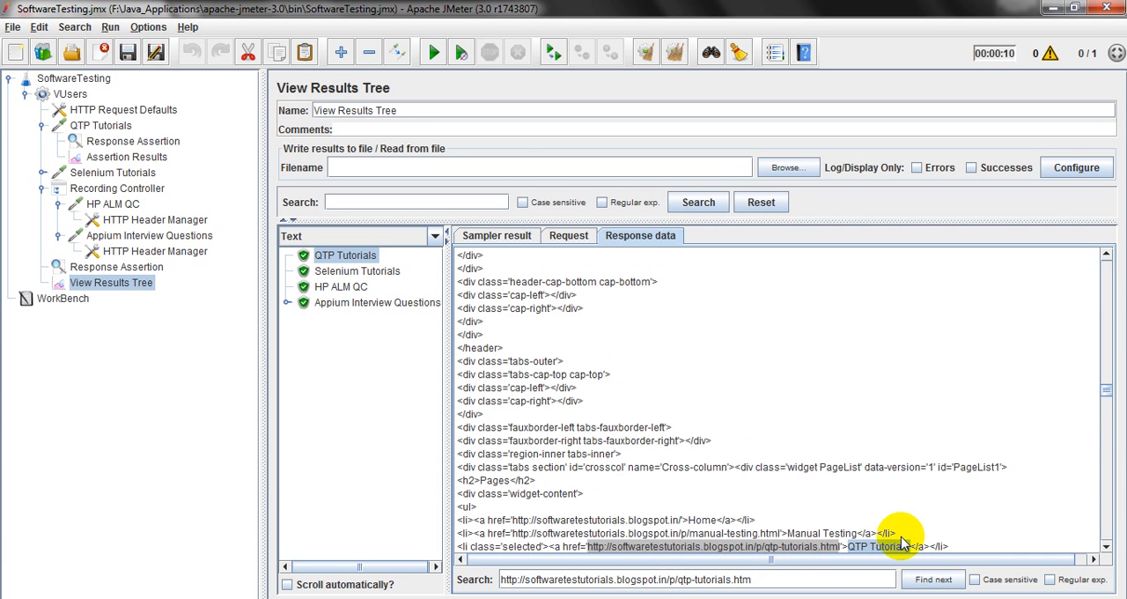
# Review the QTP Tutorials URL assertion alongside its Assertion Results and the View Results Tree.
pyautogui.click(127, 144)
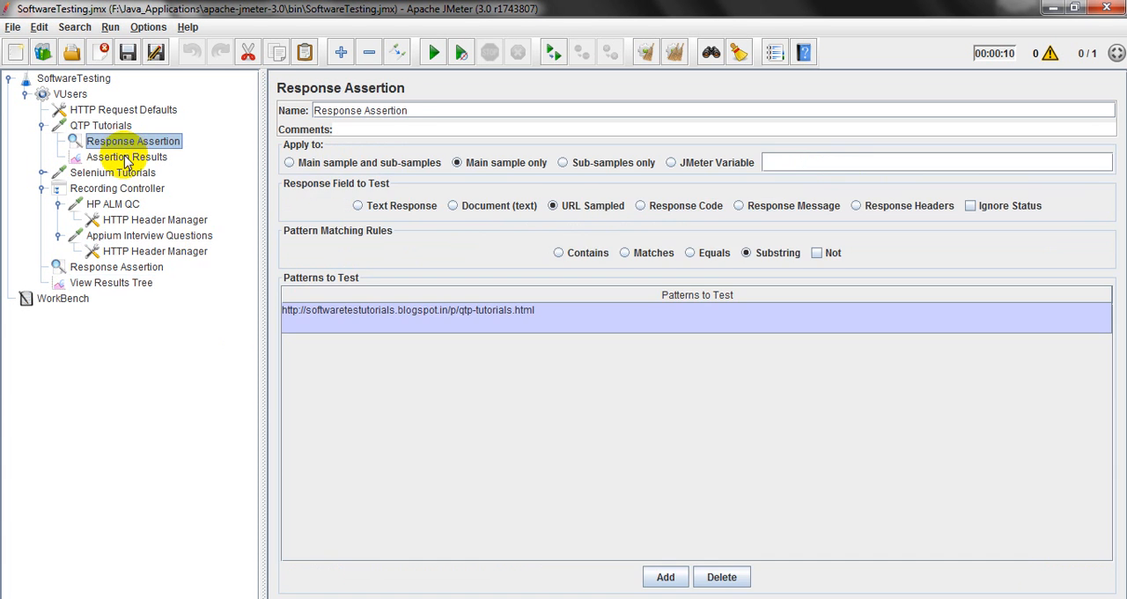
pyautogui.click(126, 158)
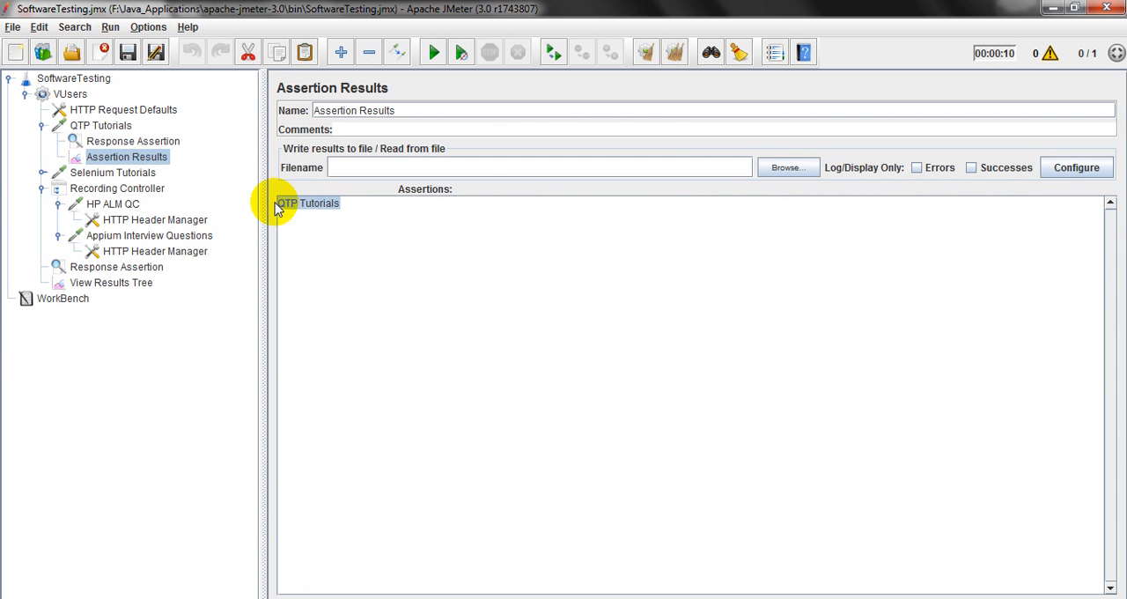
pyautogui.click(132, 283)
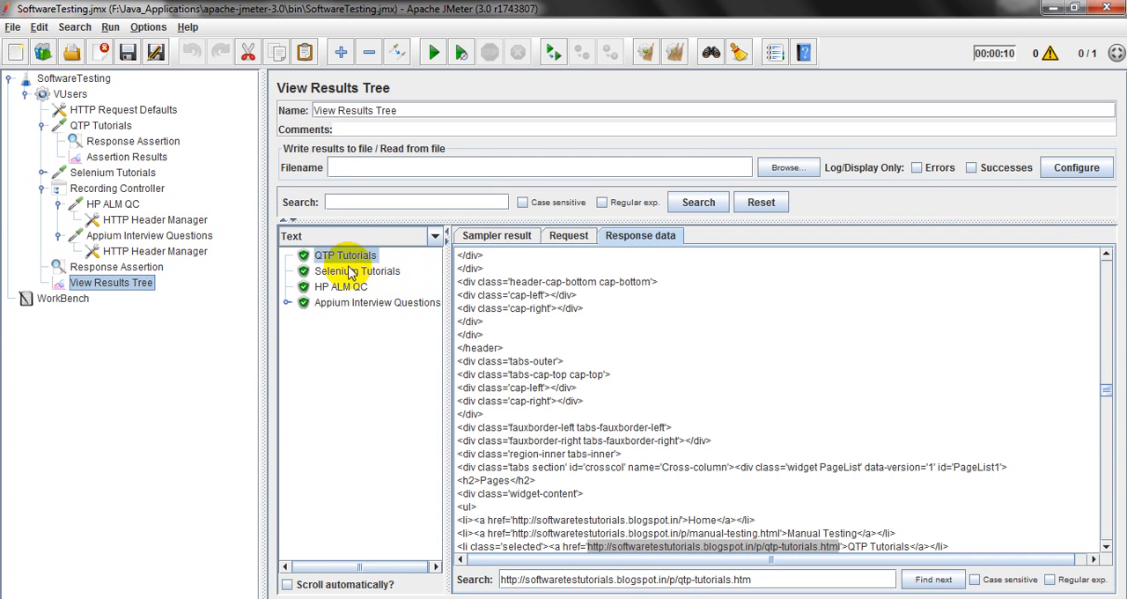
# Set the QTP Tutorials assertion's response field to Response Code and clear the URL from its pattern.
pyautogui.click(145, 142)
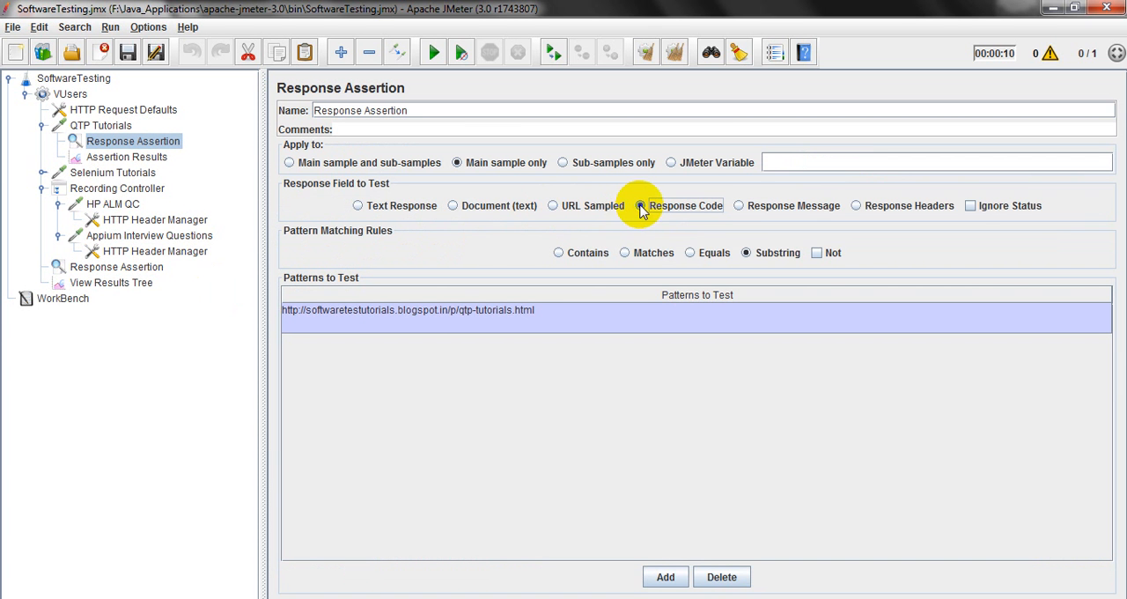
pyautogui.doubleClick(572, 310)
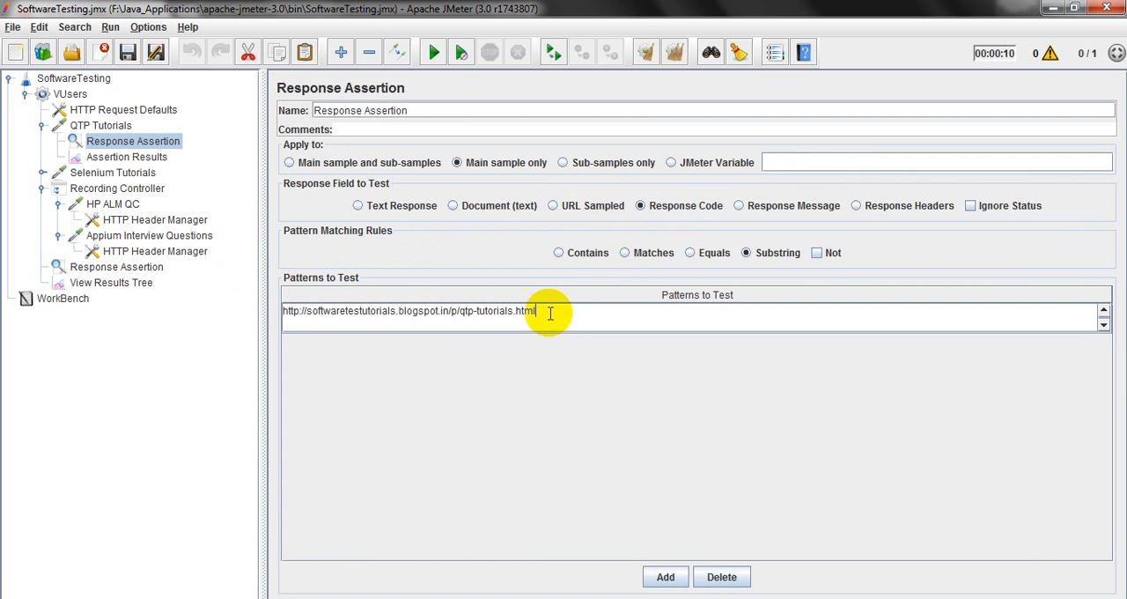
pyautogui.moveTo(550, 314); pyautogui.dragTo(237, 313)
pyautogui.press('Delete')
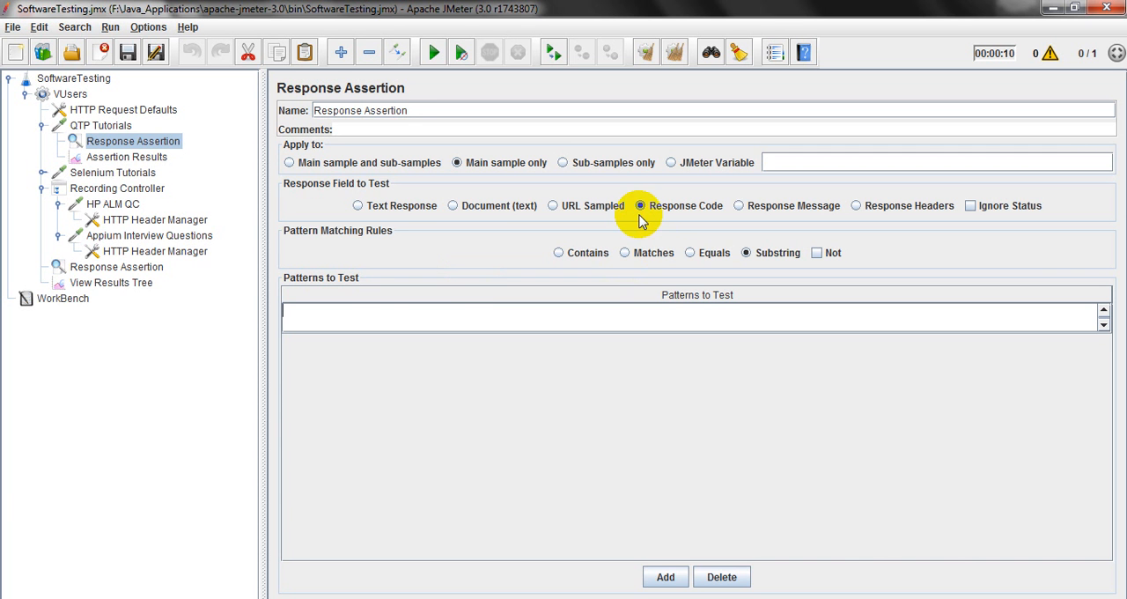
# Examine the response code, response message and response headers in the QTP Tutorials sampler result.
pyautogui.click(116, 282)
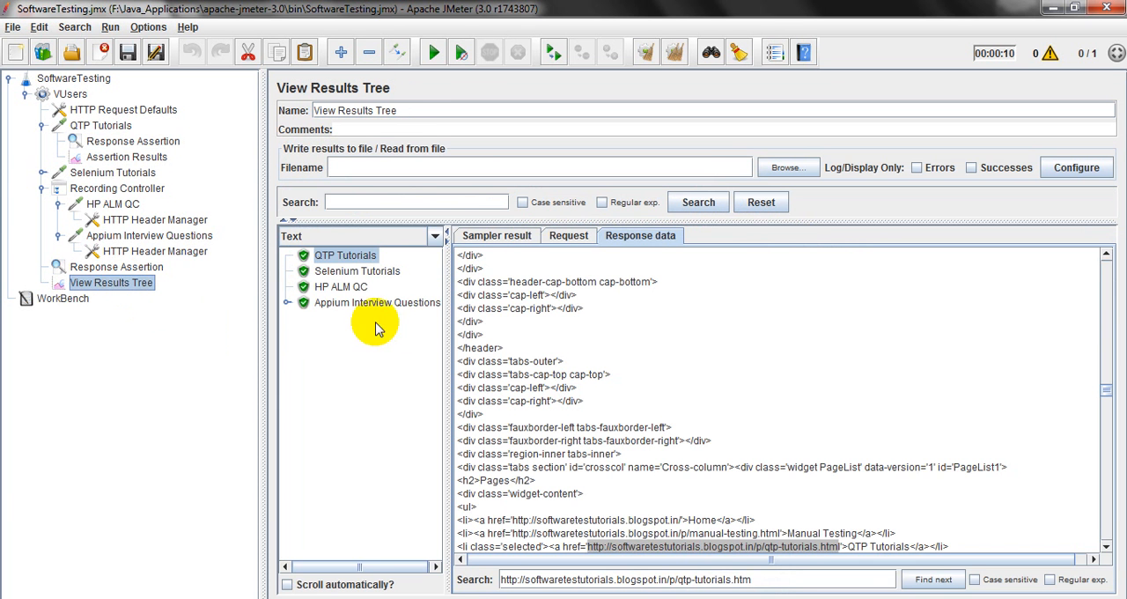
pyautogui.click(484, 237)
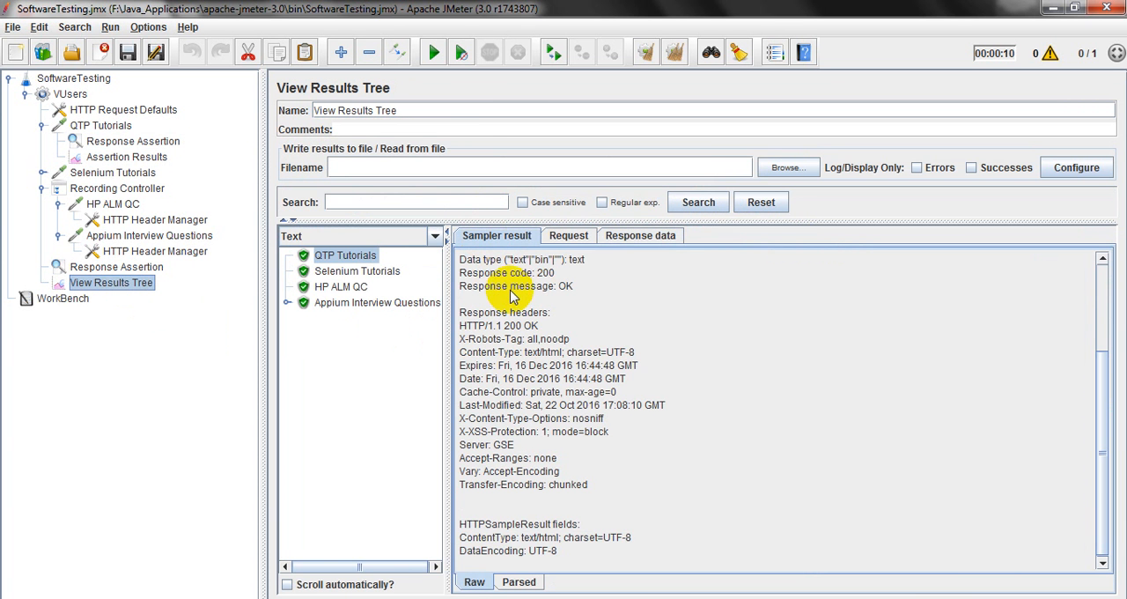
pyautogui.doubleClick(545, 274)
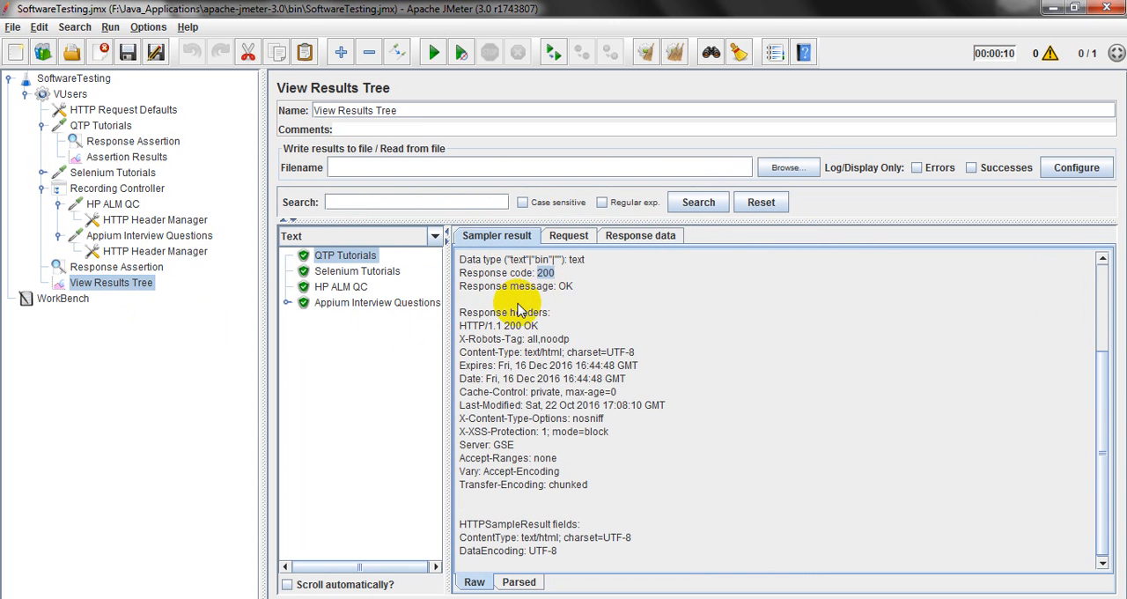
pyautogui.doubleClick(565, 287)
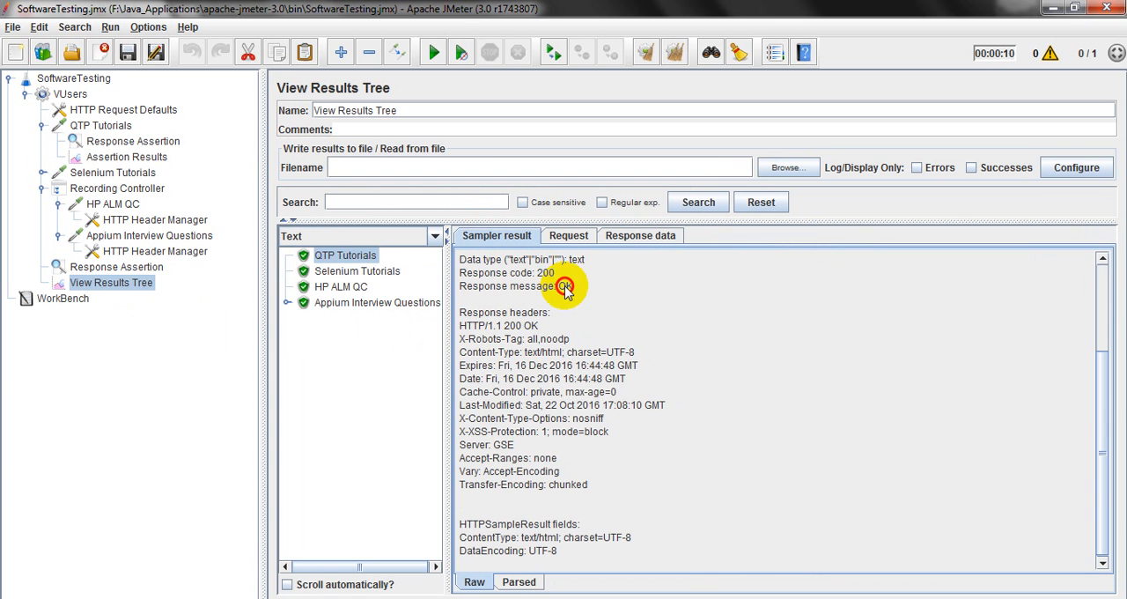
pyautogui.doubleClick(564, 286)
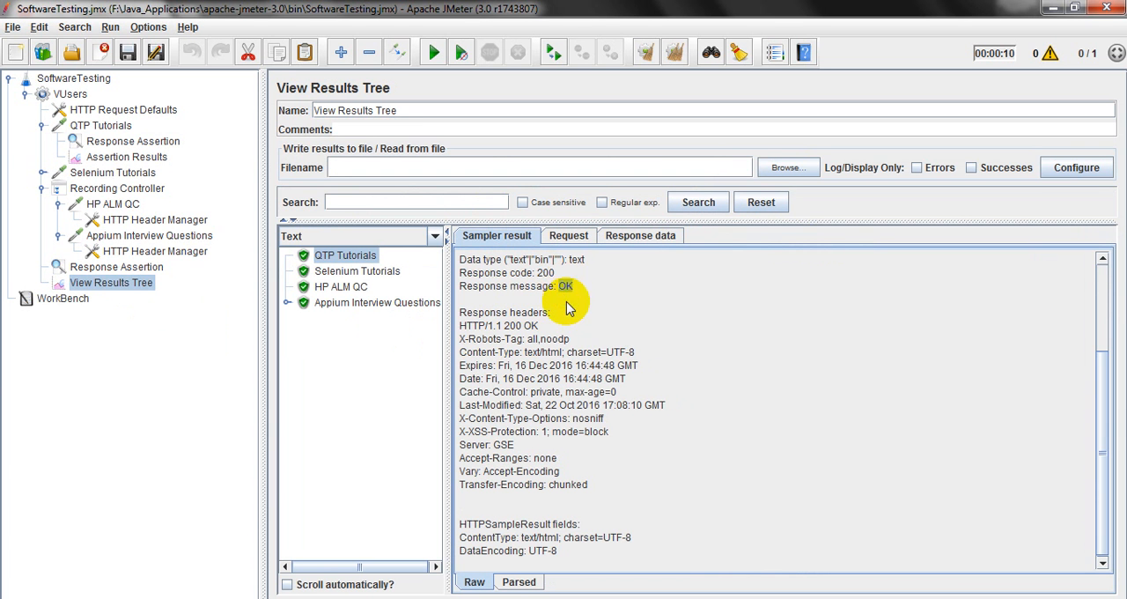
pyautogui.doubleClick(511, 327)
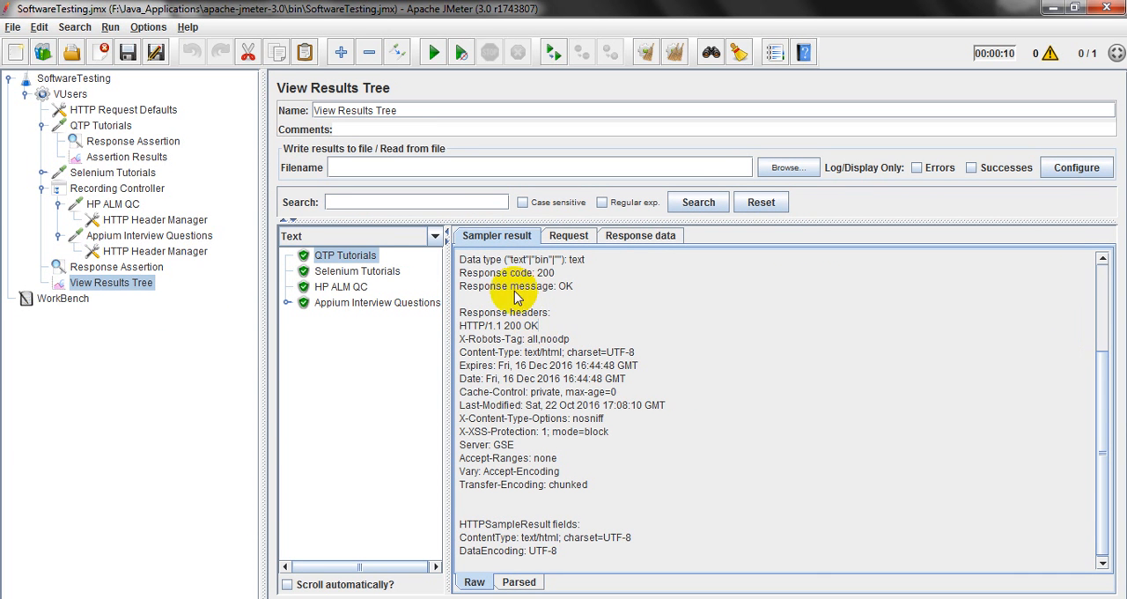
# Set the QTP Tutorials assertion pattern to 200 and save the test plan.
pyautogui.click(132, 143)
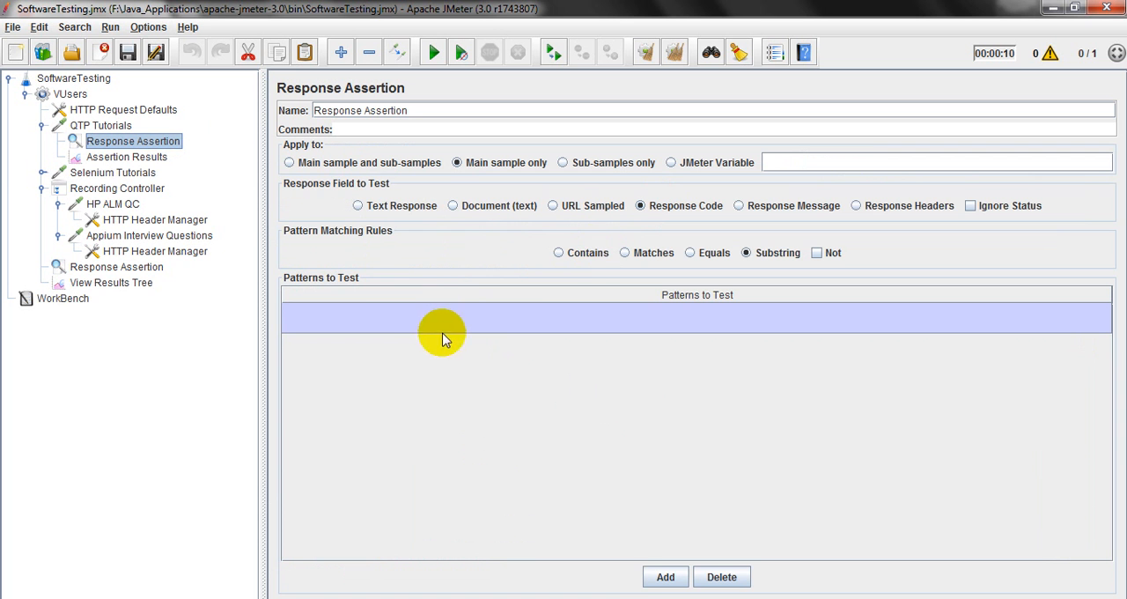
pyautogui.doubleClick(404, 320)
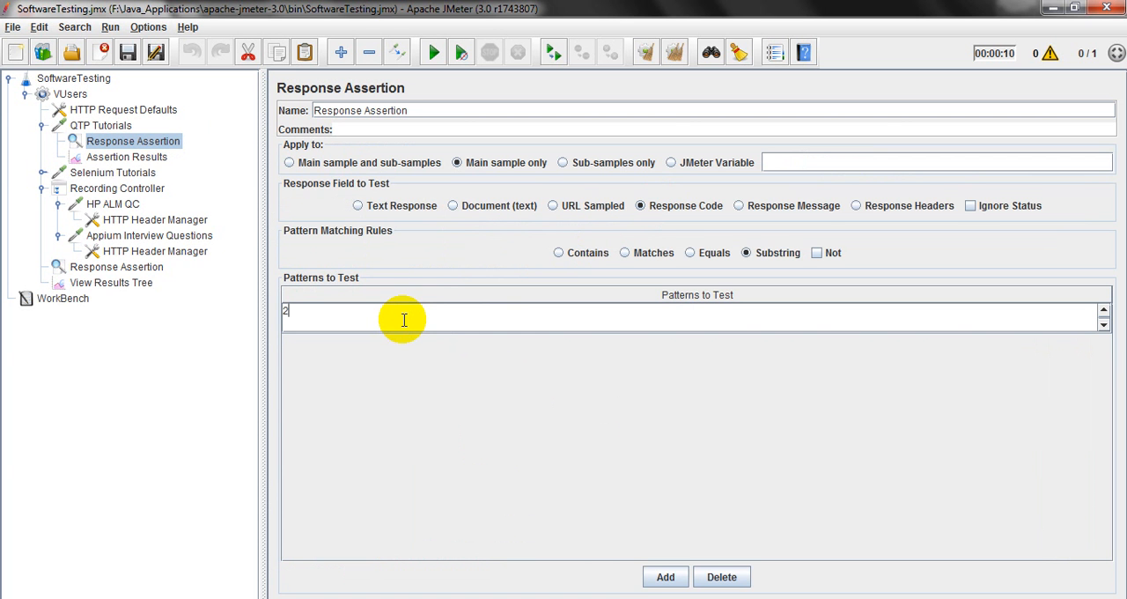
pyautogui.click(143, 287)
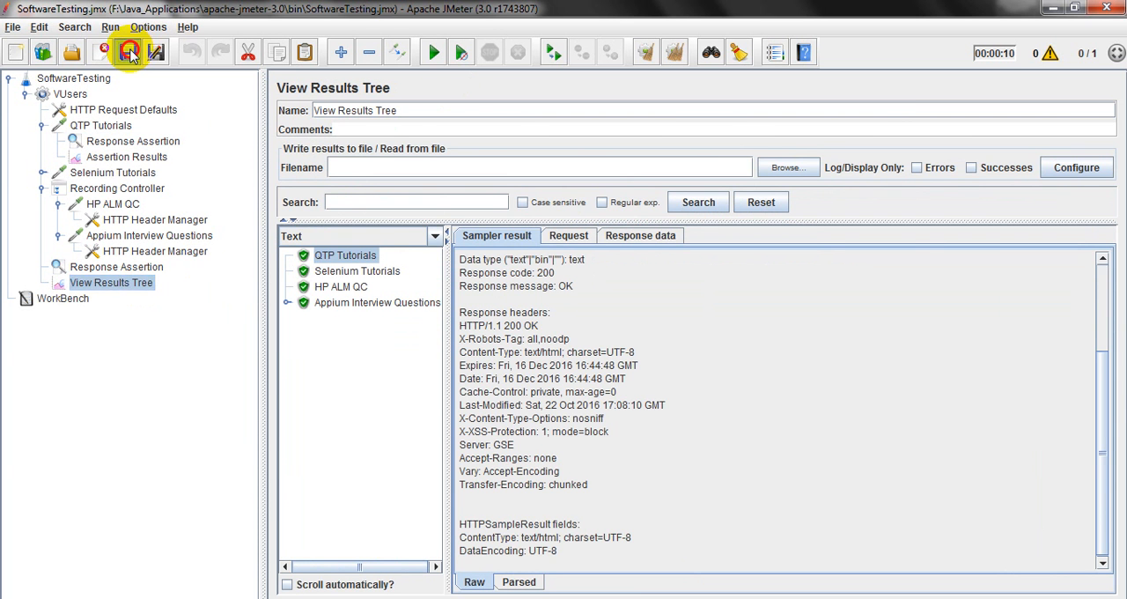
pyautogui.click(132, 158)
pyautogui.click(136, 143)
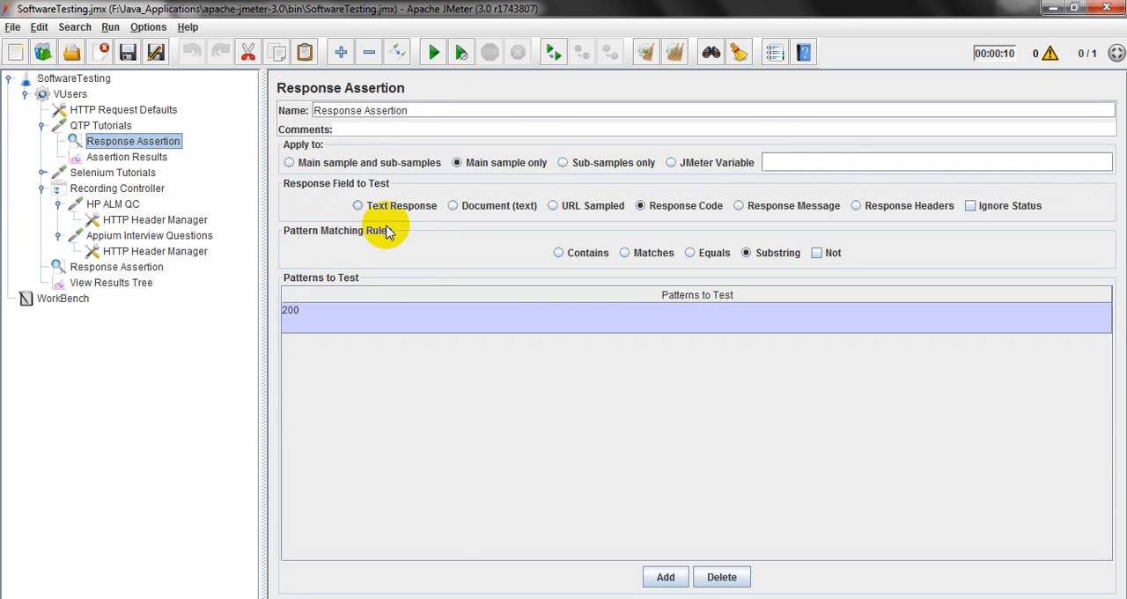
# Rerun the test plan with the previous results cleared and inspect the sampler result of QTP Tutorials.
pyautogui.click(132, 282)
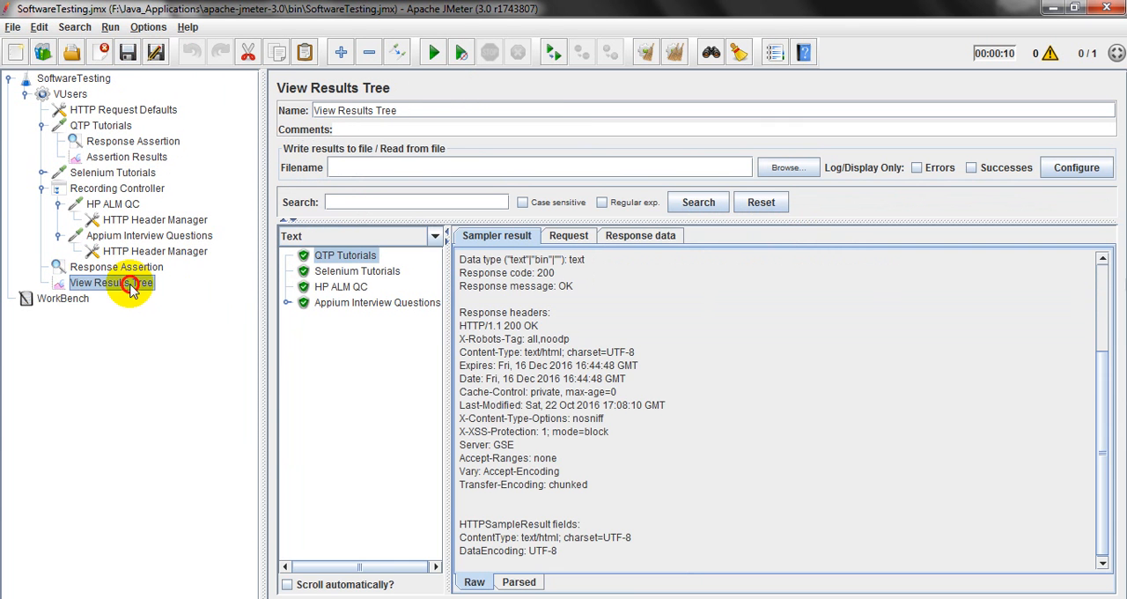
pyautogui.click(676, 55)
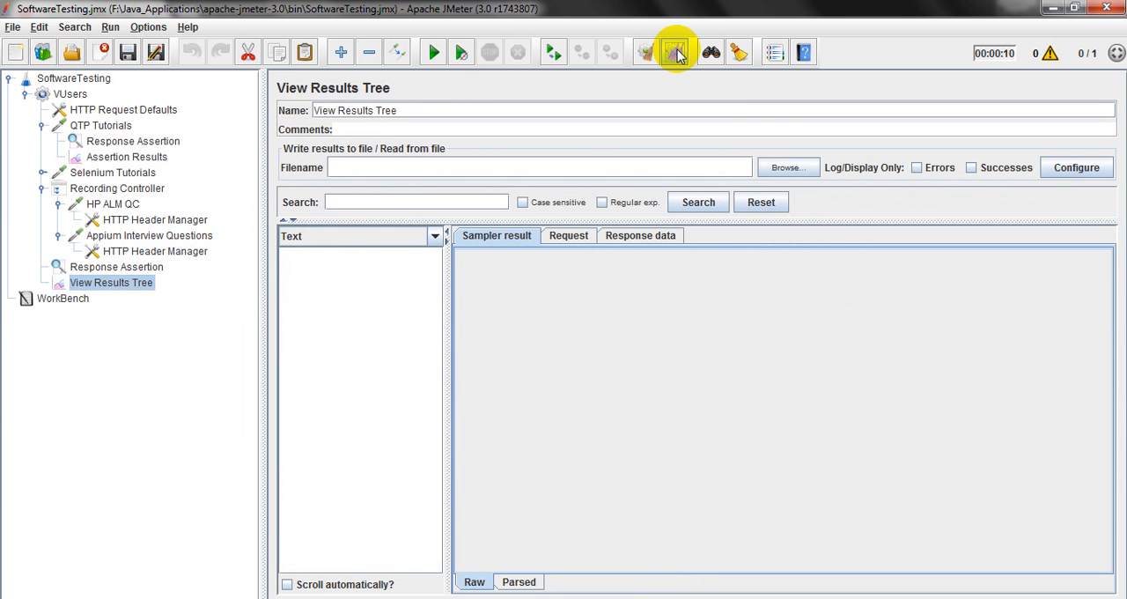
pyautogui.click(435, 54)
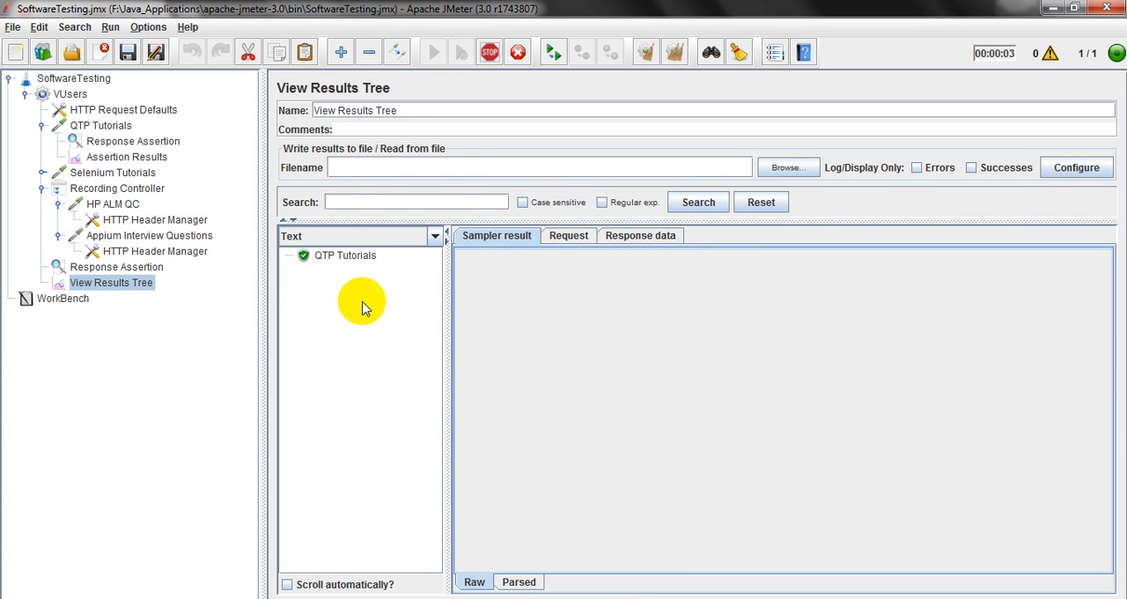
pyautogui.click(345, 258)
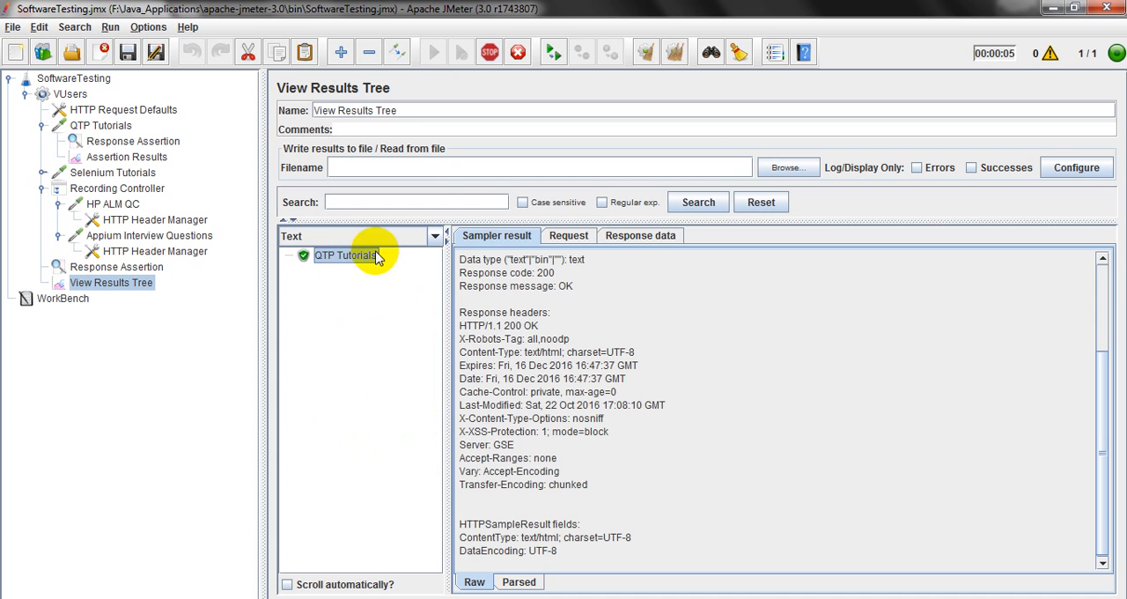
# Check the QTP Tutorials response code in the sampler result and the sampler's entry in Assertion Results.
pyautogui.doubleClick(544, 273)
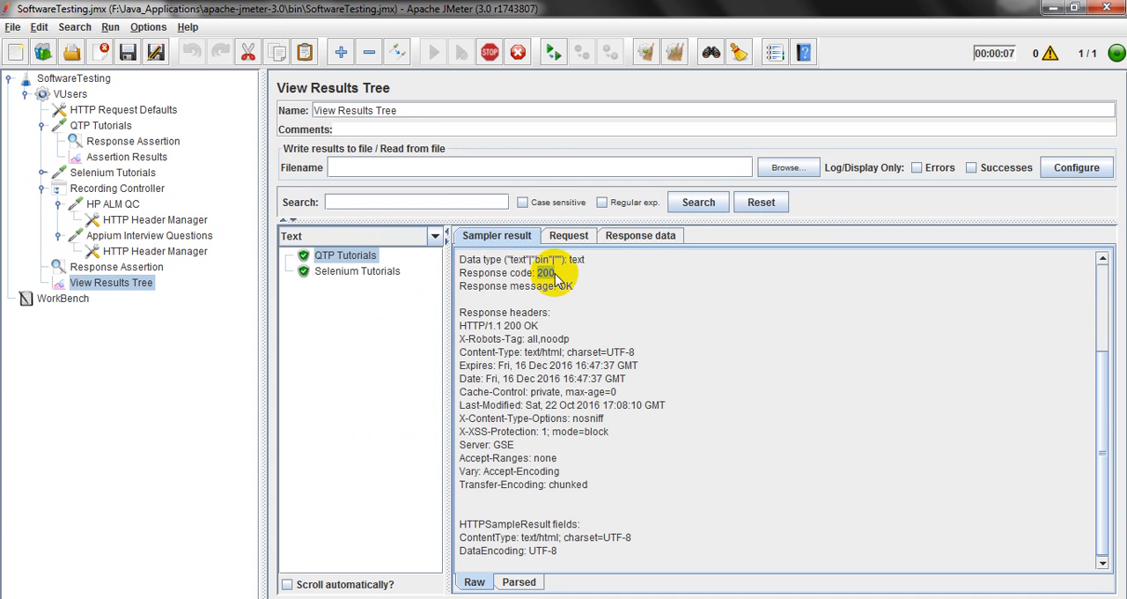
pyautogui.click(128, 156)
pyautogui.doubleClick(299, 203)
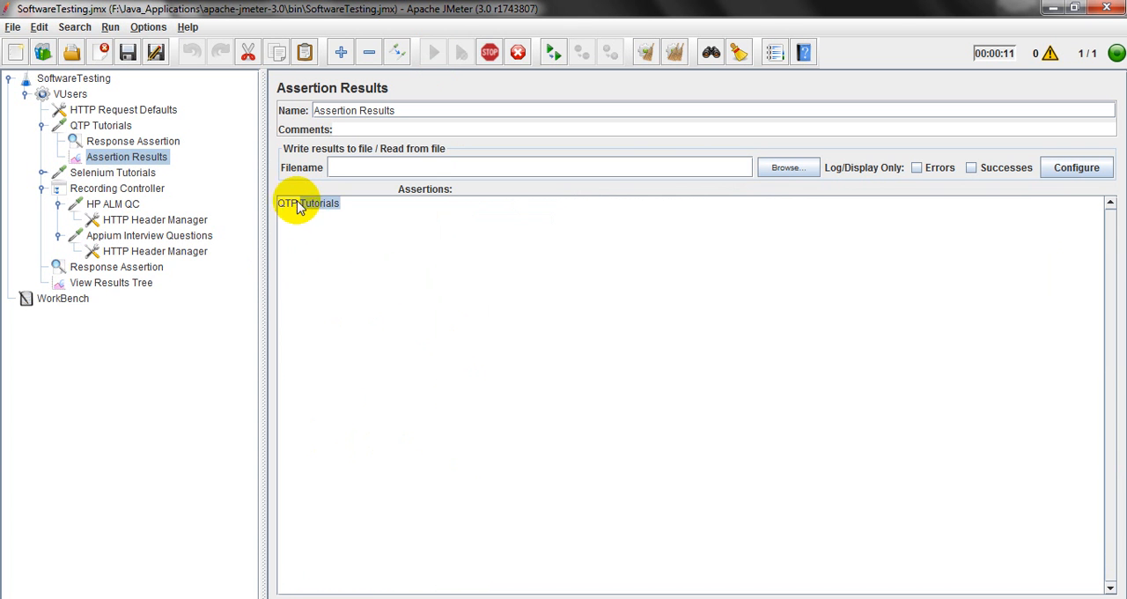
pyautogui.moveTo(291, 204); pyautogui.dragTo(325, 204)
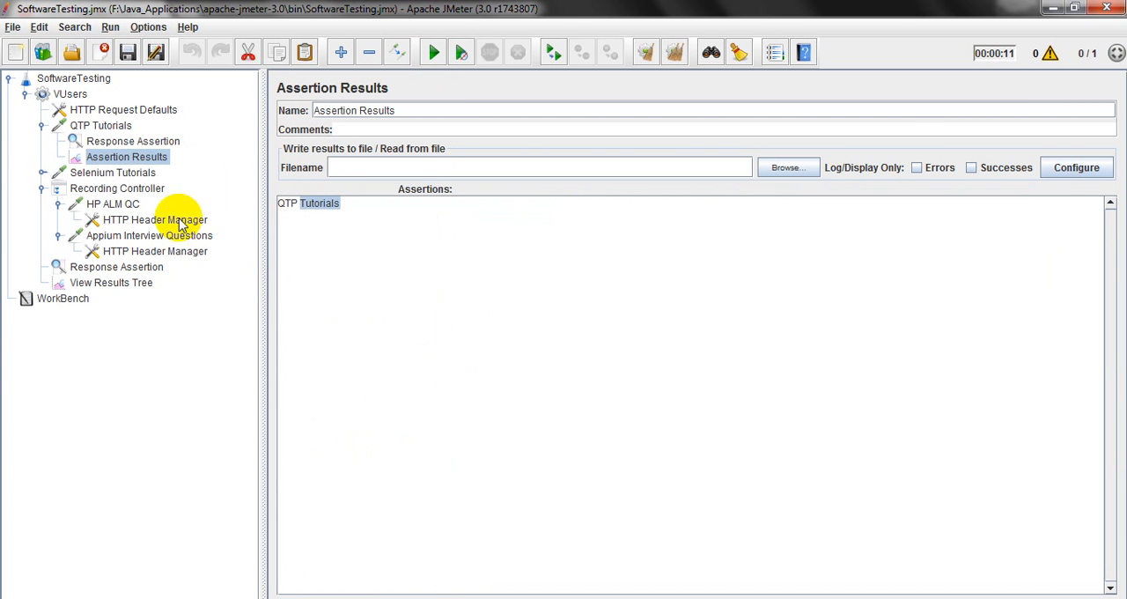
# Review the results tree, the server name of the QTP Tutorials request and its Assertion Results.
pyautogui.click(123, 283)
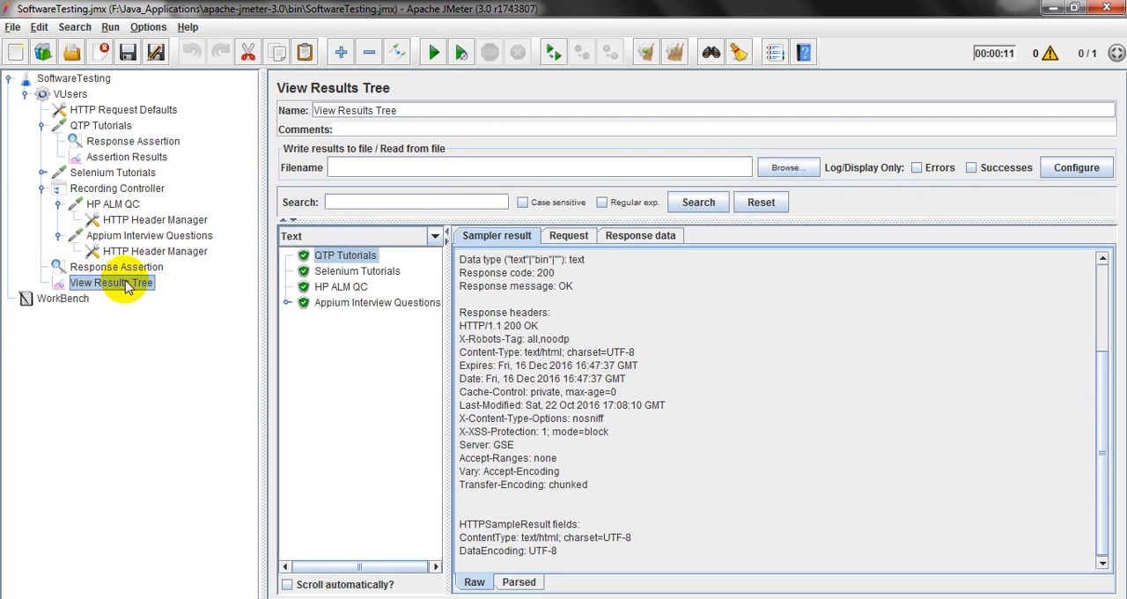
pyautogui.click(124, 142)
pyautogui.click(99, 125)
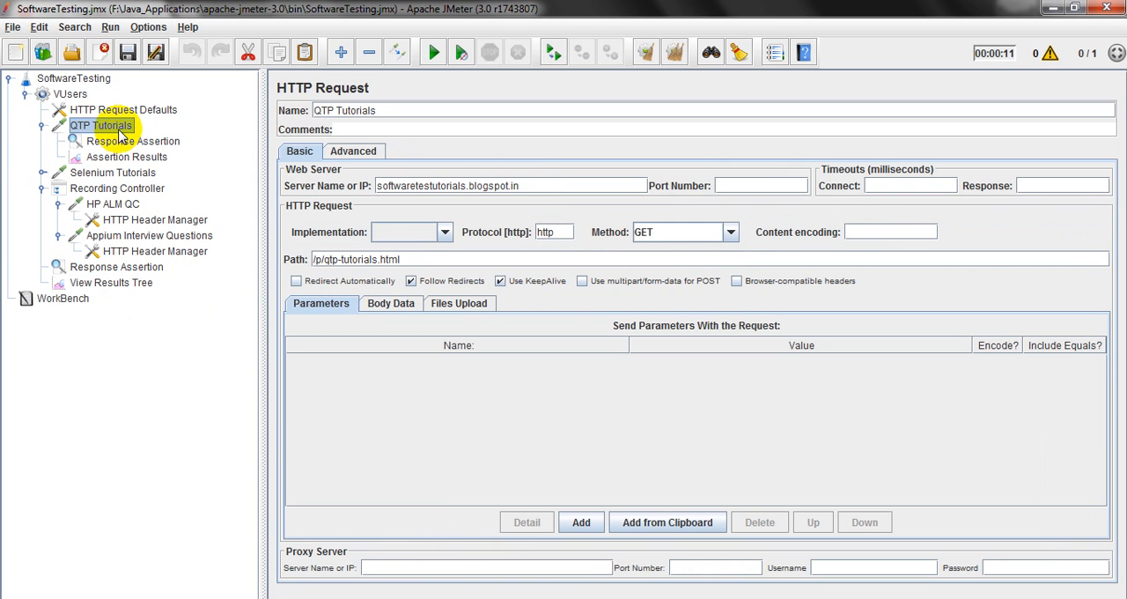
pyautogui.doubleClick(525, 185)
pyautogui.click(526, 185)
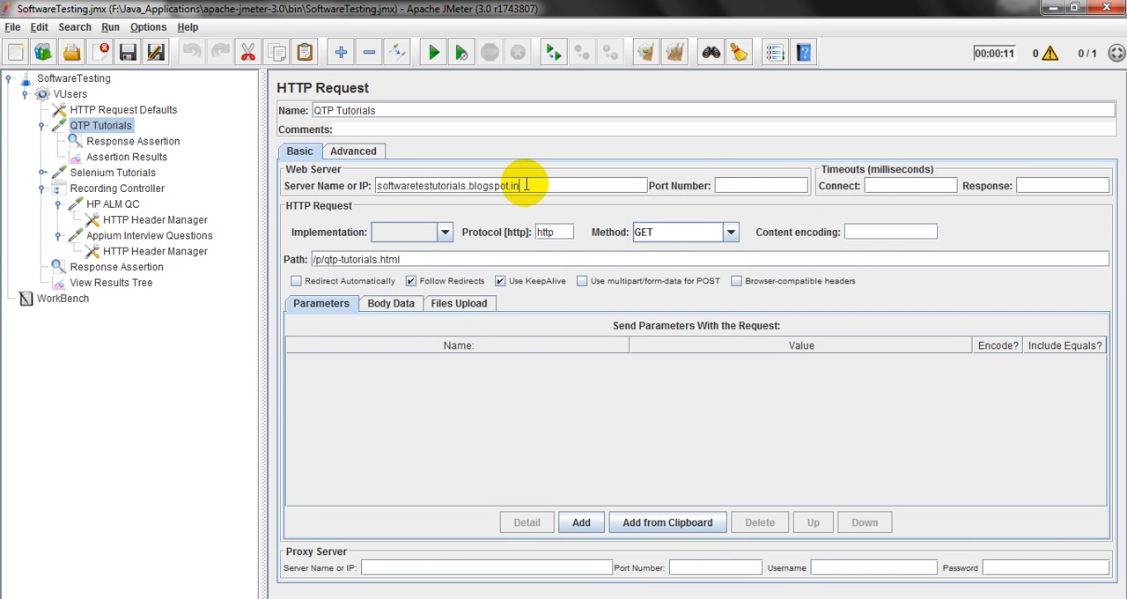
pyautogui.click(106, 156)
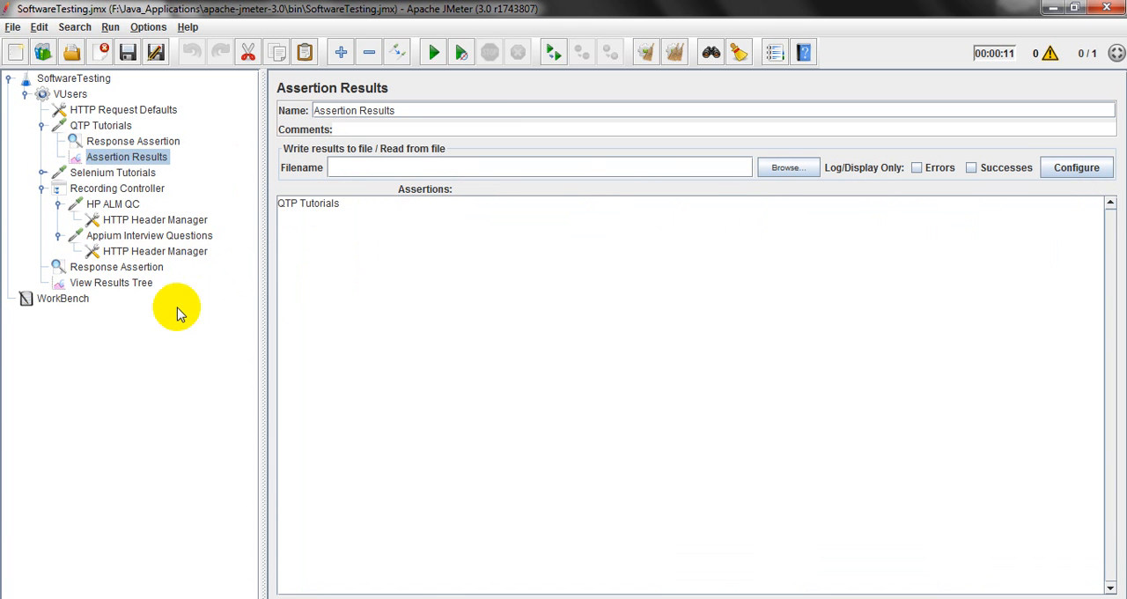
pyautogui.click(123, 282)
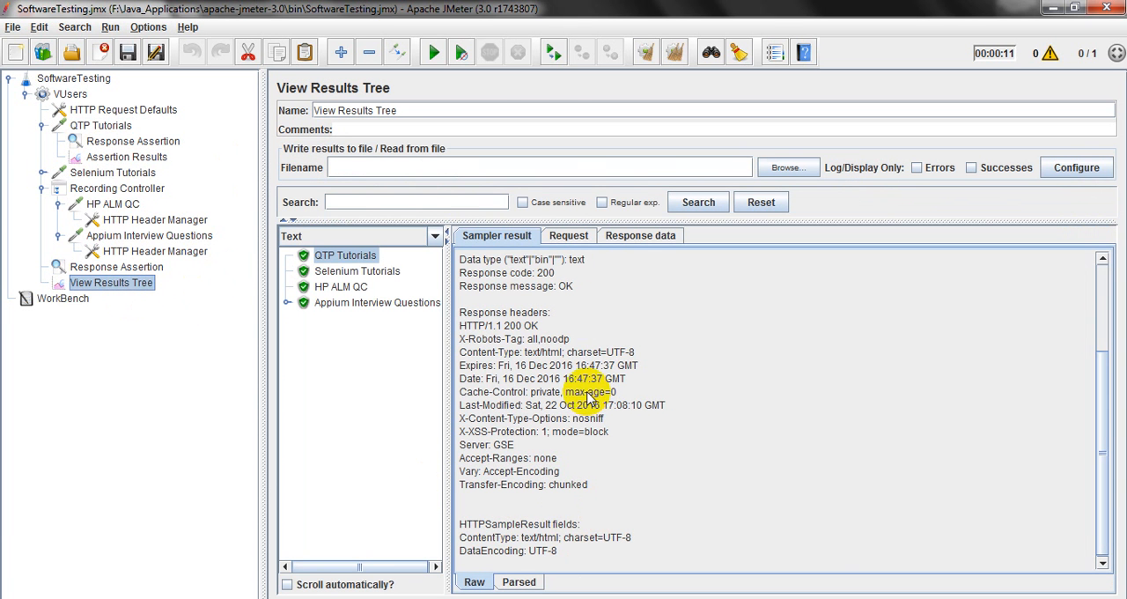
pyautogui.click(571, 236)
pyautogui.click(617, 240)
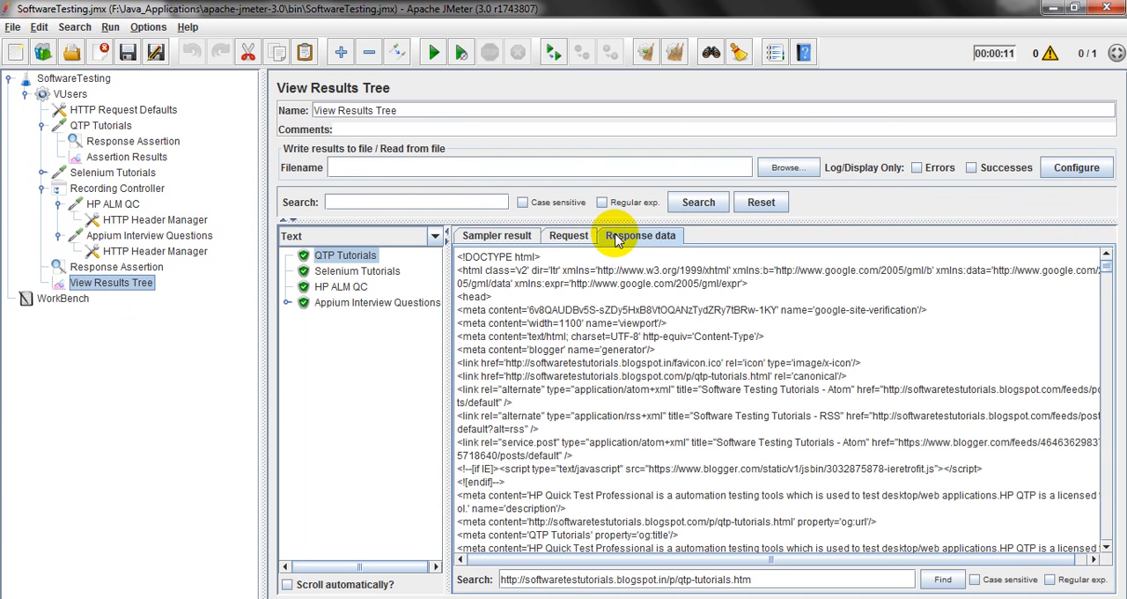
pyautogui.click(585, 239)
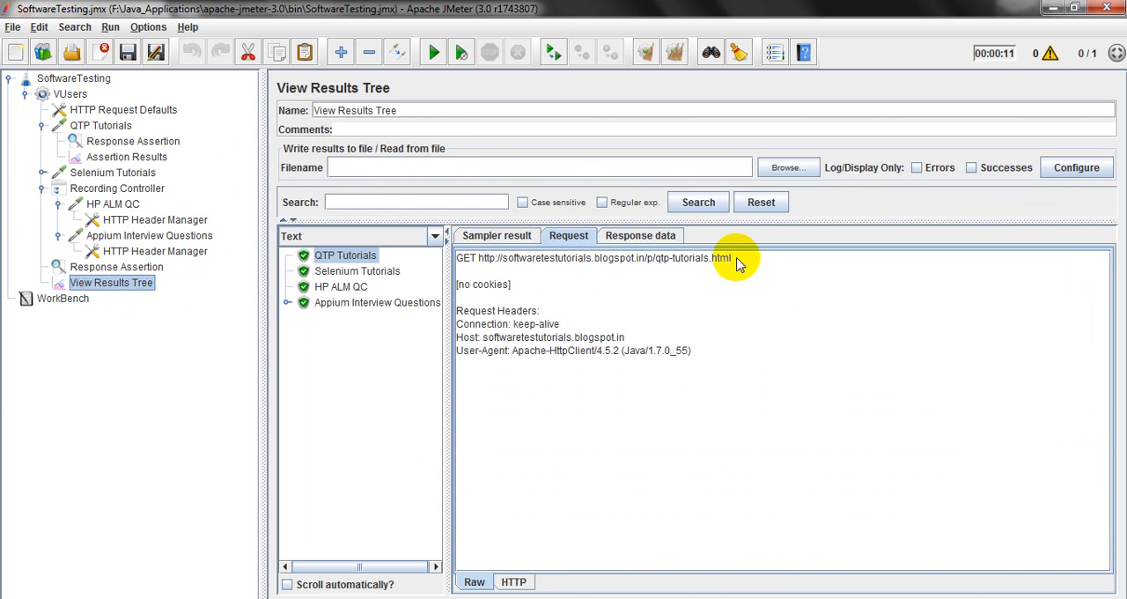
pyautogui.moveTo(736, 259); pyautogui.dragTo(481, 263)
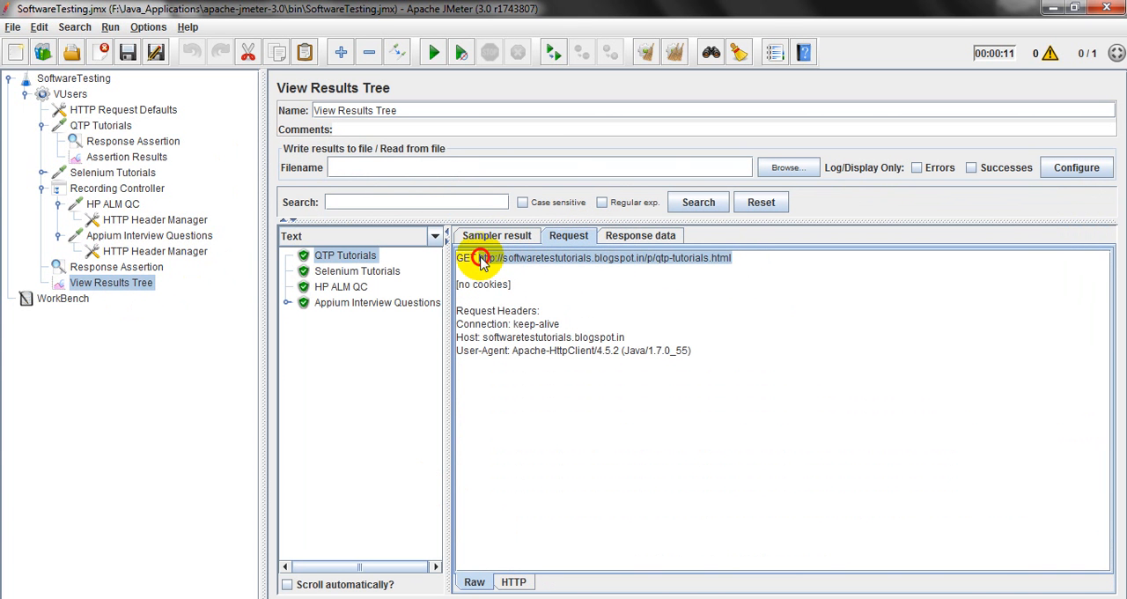
pyautogui.click(629, 234)
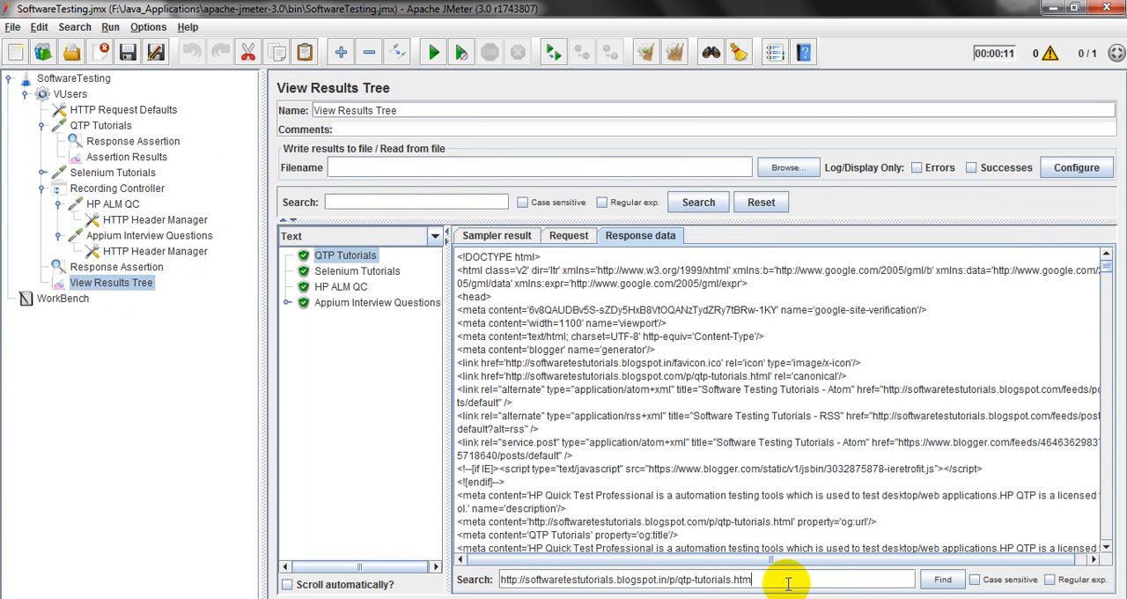
pyautogui.click(942, 580)
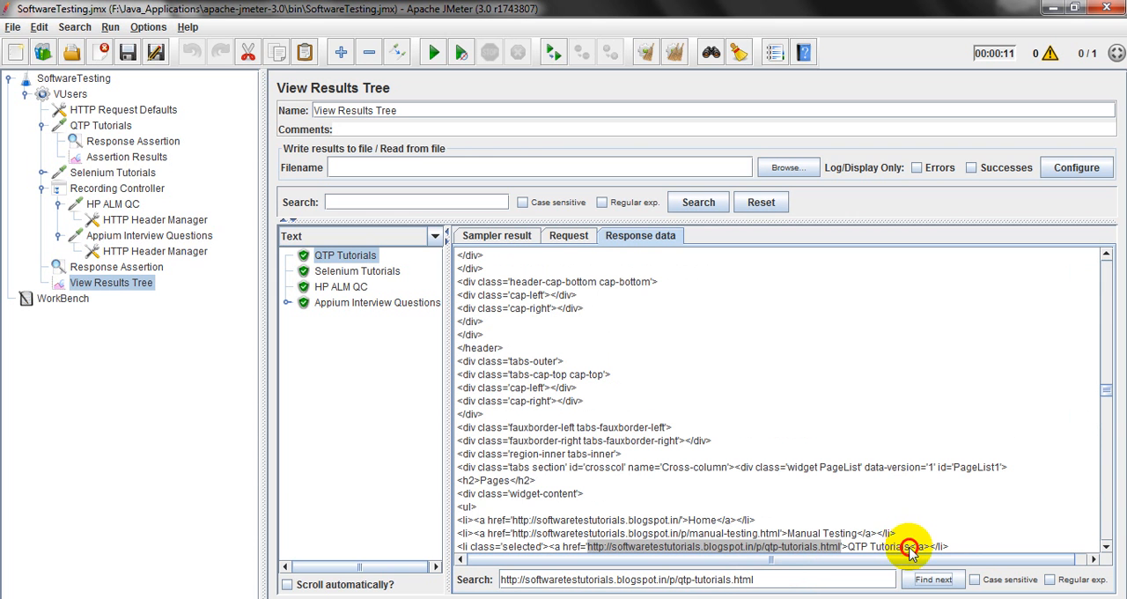
pyautogui.moveTo(910, 547); pyautogui.dragTo(851, 547)
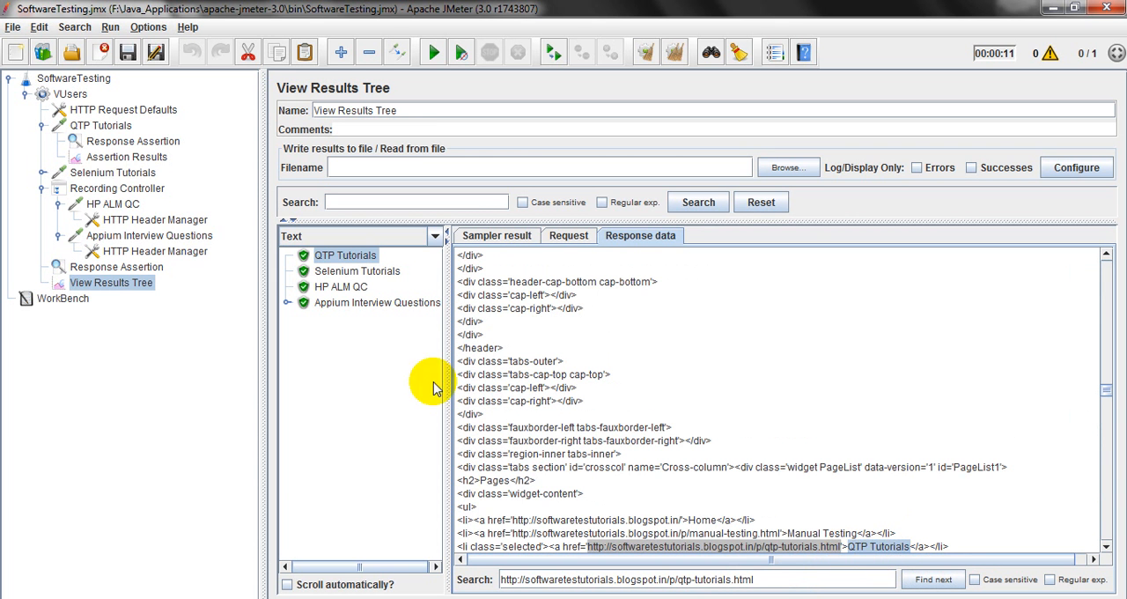
# Compare the QTP Tutorials entry in Assertion Results with the sampler result in View Results Tree.
pyautogui.click(115, 163)
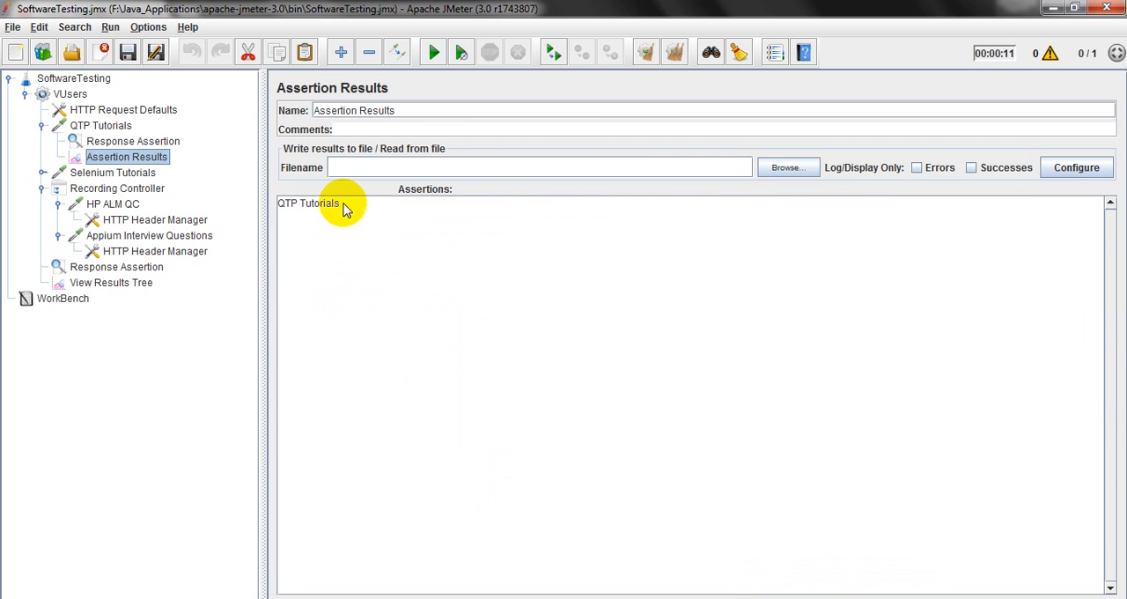
pyautogui.click(344, 206)
pyautogui.click(140, 286)
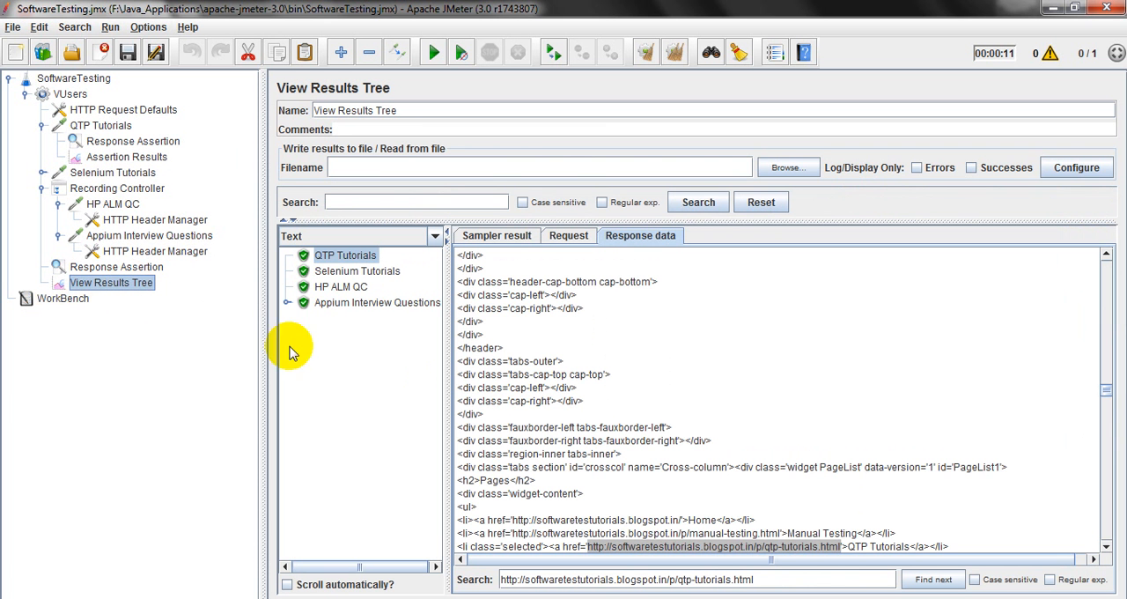
pyautogui.click(498, 236)
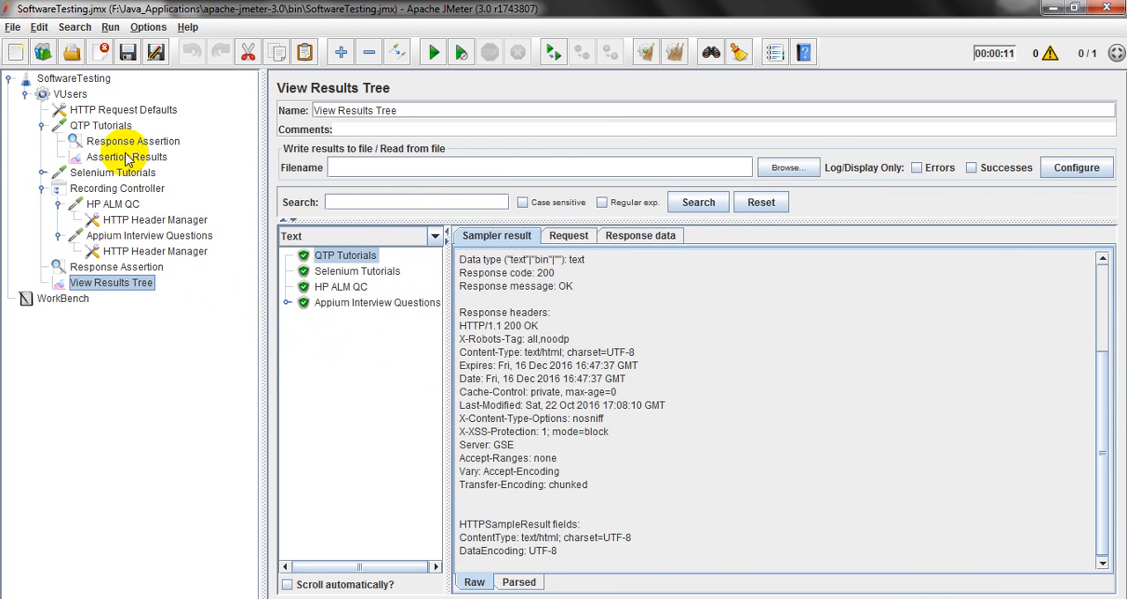
# Set the QTP Tutorials assertion pattern to 400 and save the test plan with the previous results cleared.
pyautogui.click(139, 146)
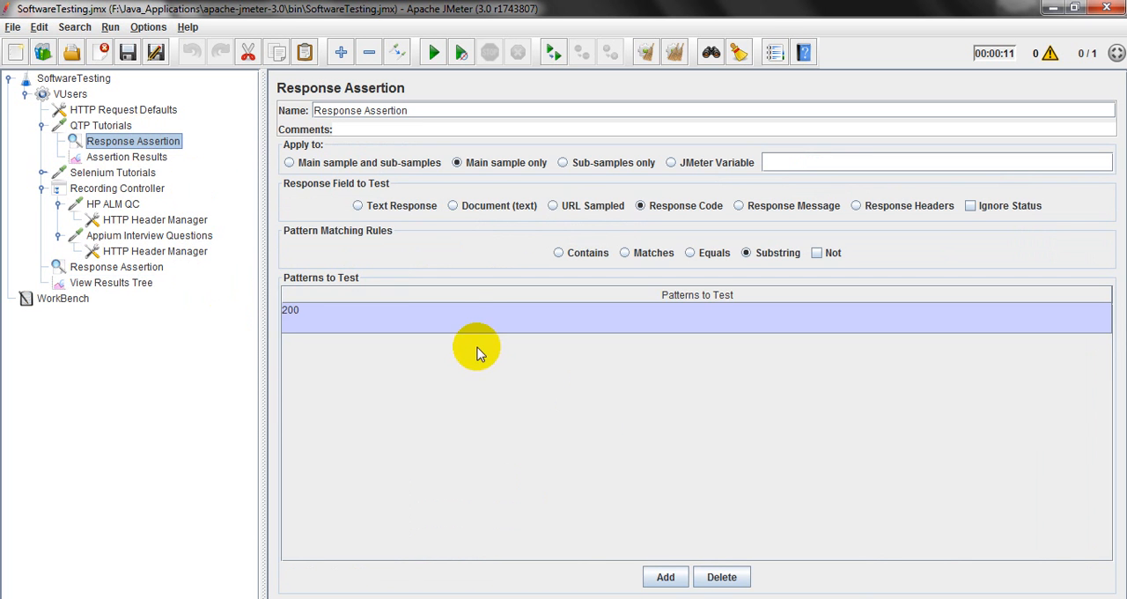
pyautogui.doubleClick(436, 315)
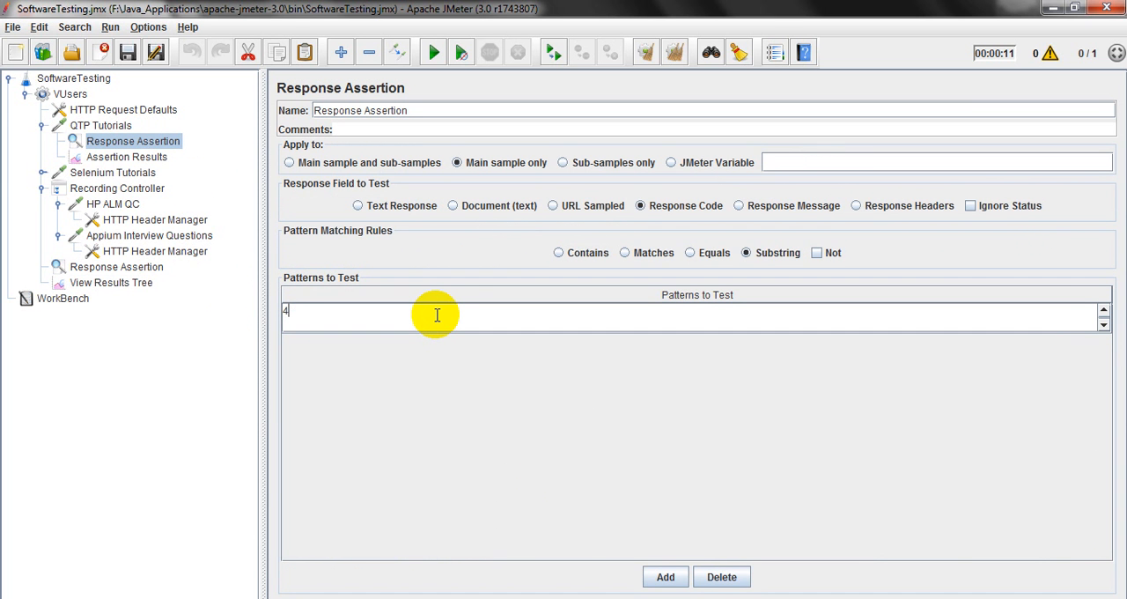
pyautogui.write('400')
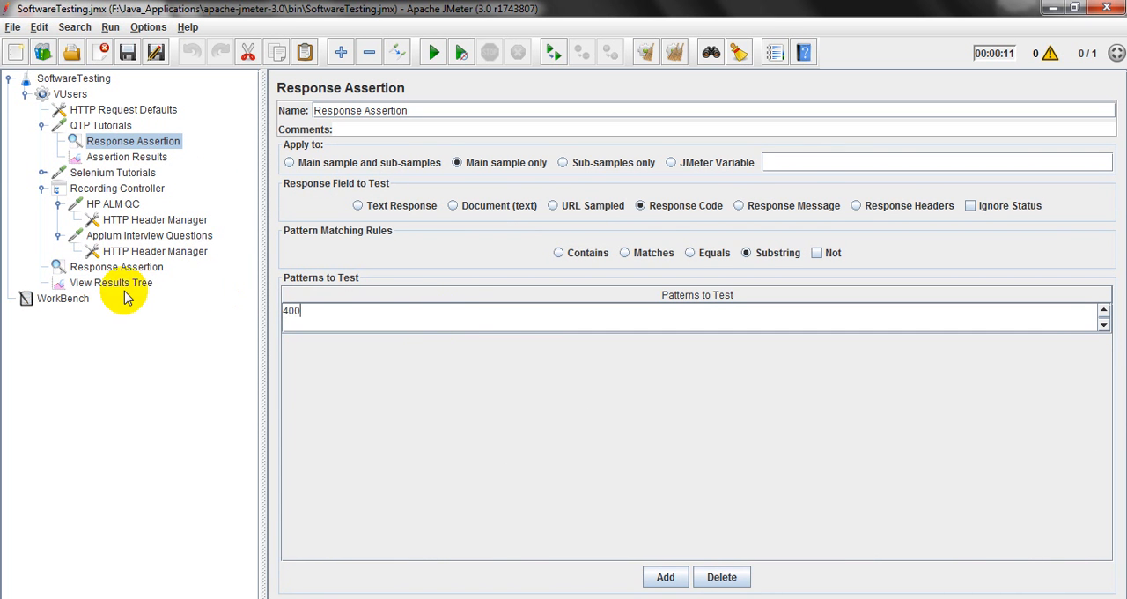
pyautogui.click(123, 284)
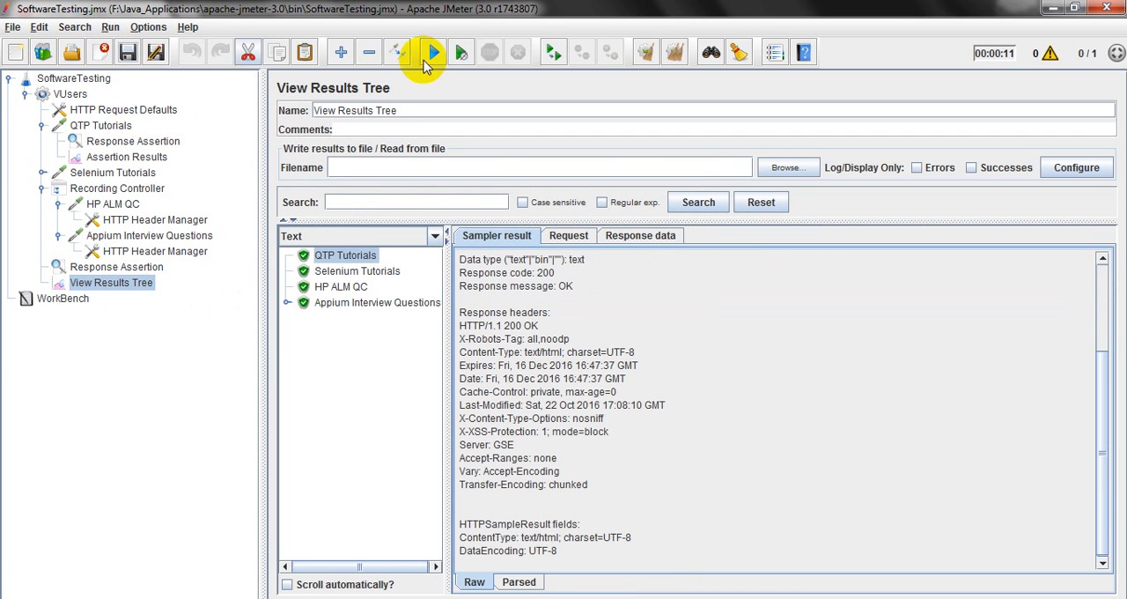
pyautogui.click(675, 52)
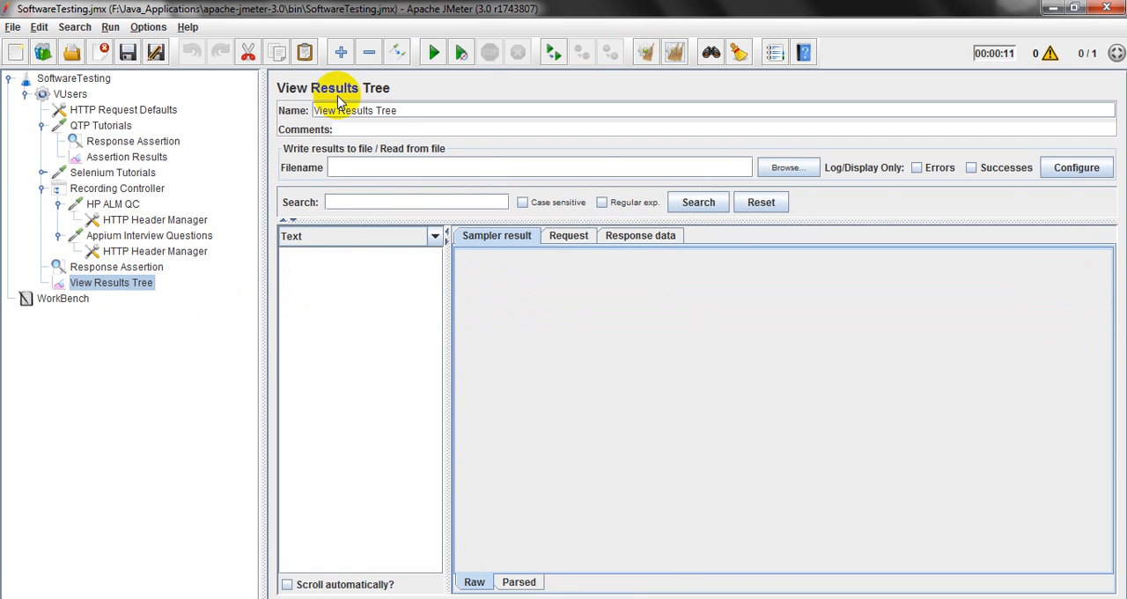
pyautogui.click(128, 53)
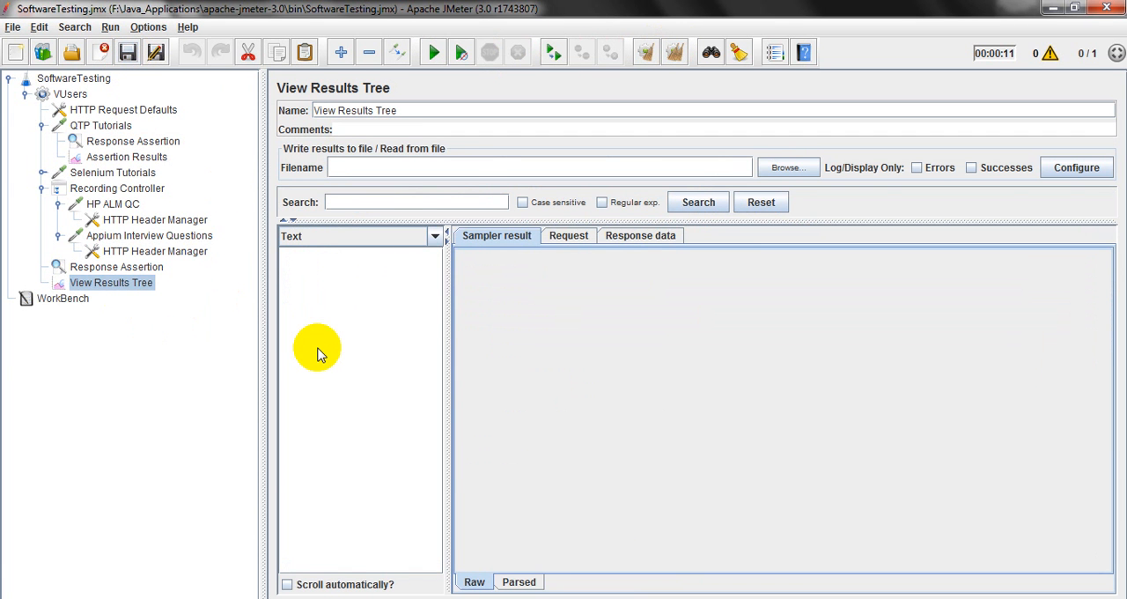
# Recheck the QTP Tutorials assertion pattern and rerun the test plan from View Results Tree.
pyautogui.click(132, 141)
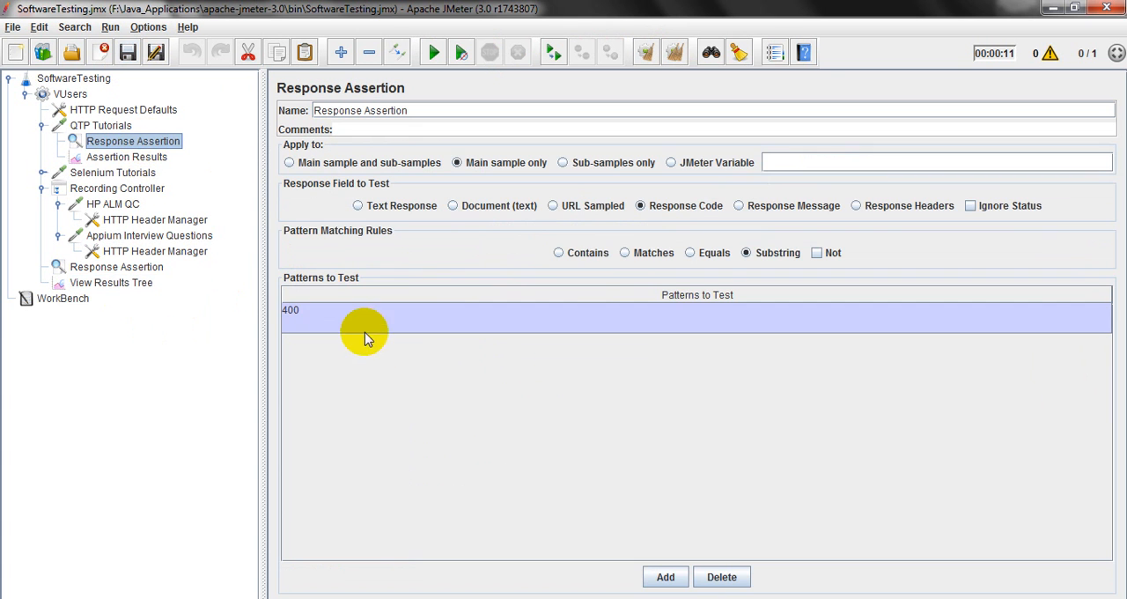
pyautogui.doubleClick(327, 315)
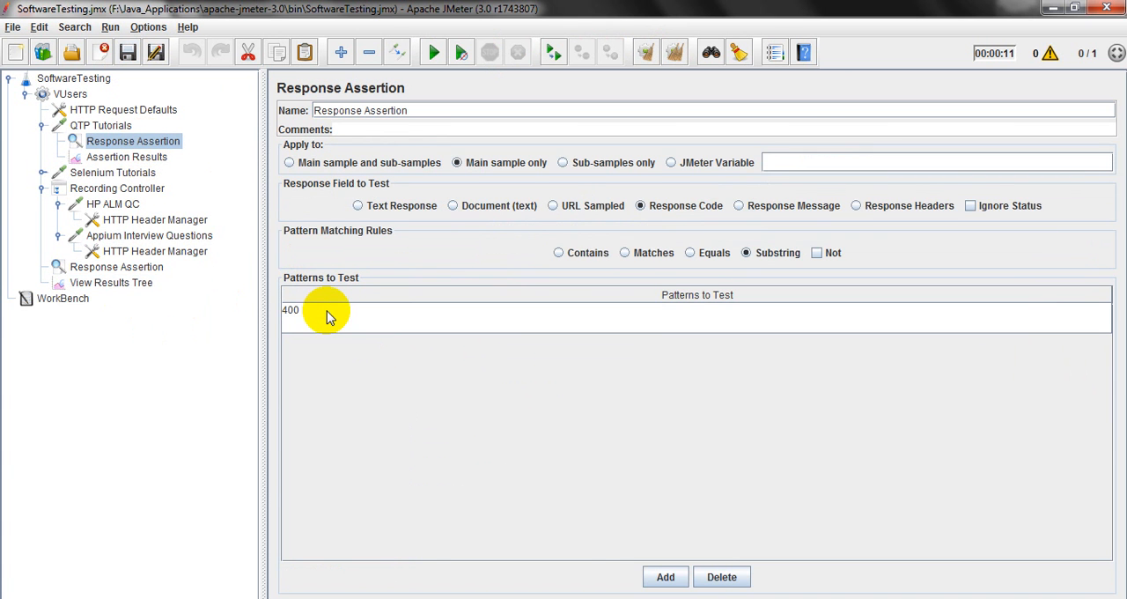
pyautogui.click(111, 281)
pyautogui.click(436, 52)
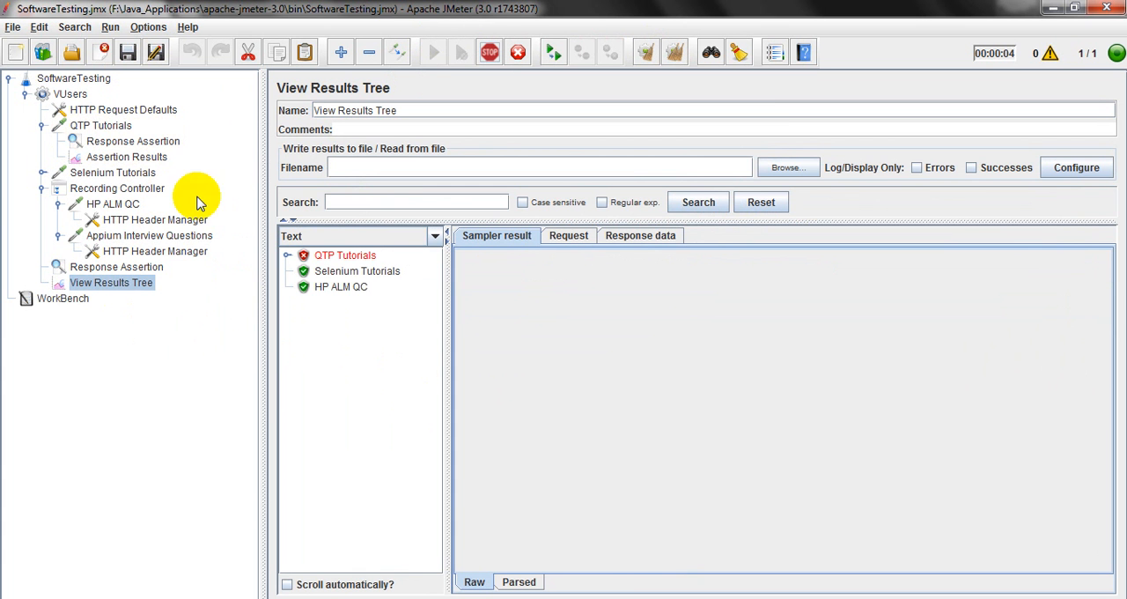
# Examine the QTP Tutorials sampler result, request and response data, and read its assertion message in Assertion Results.
pyautogui.click(354, 254)
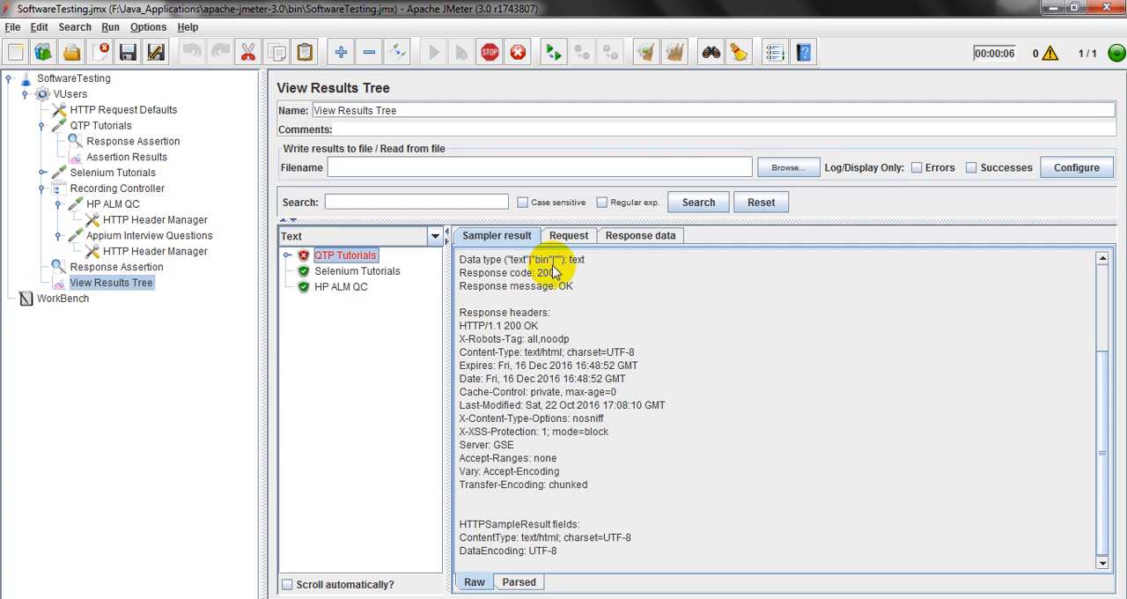
pyautogui.click(570, 235)
pyautogui.click(674, 236)
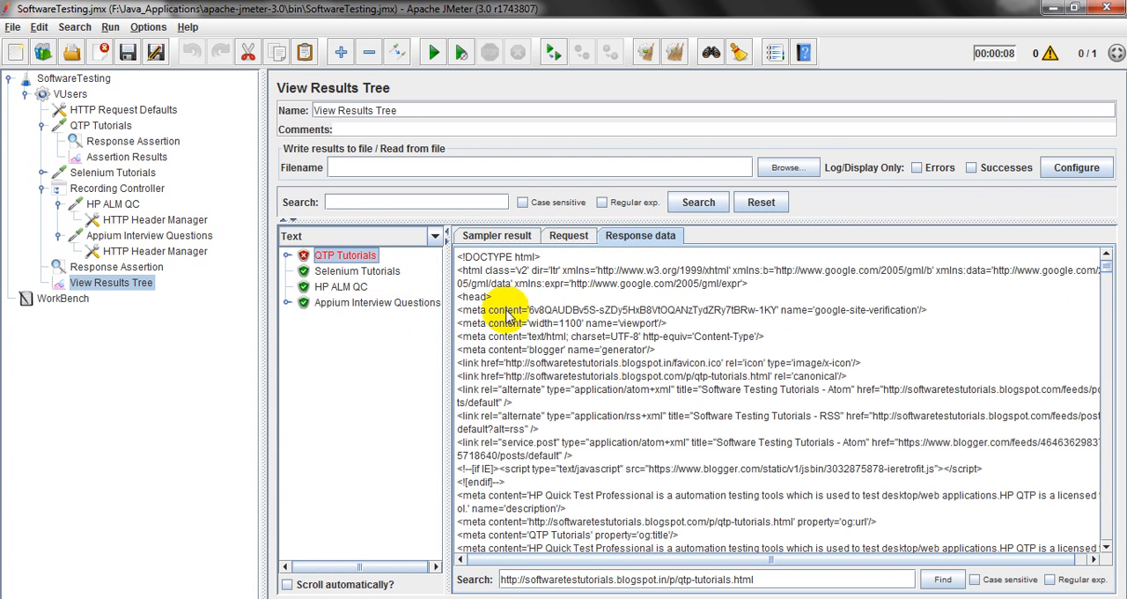
pyautogui.click(511, 238)
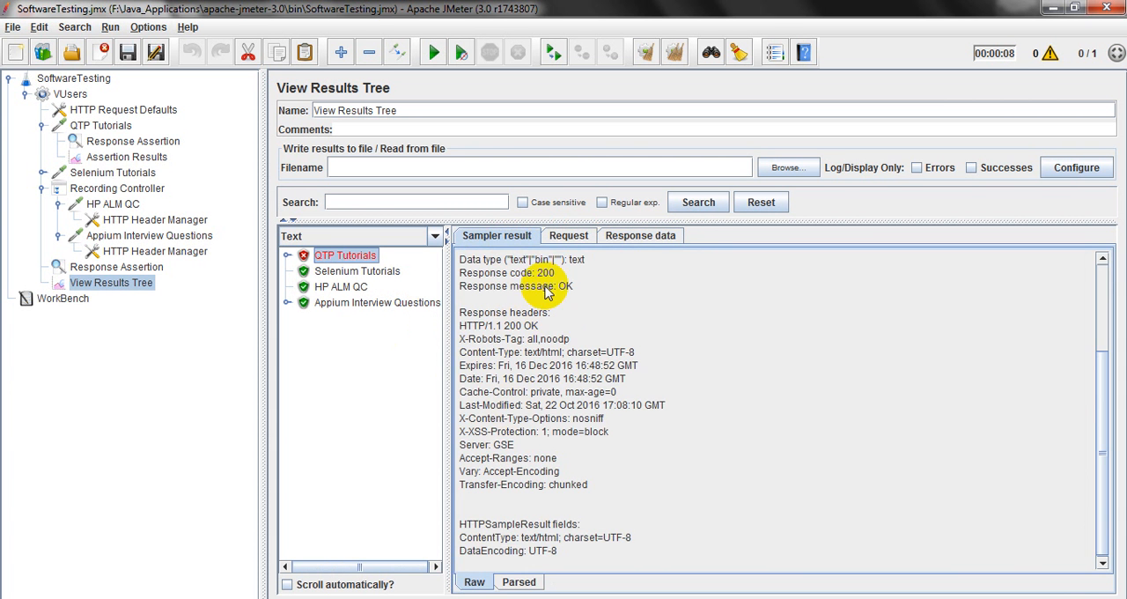
pyautogui.click(128, 158)
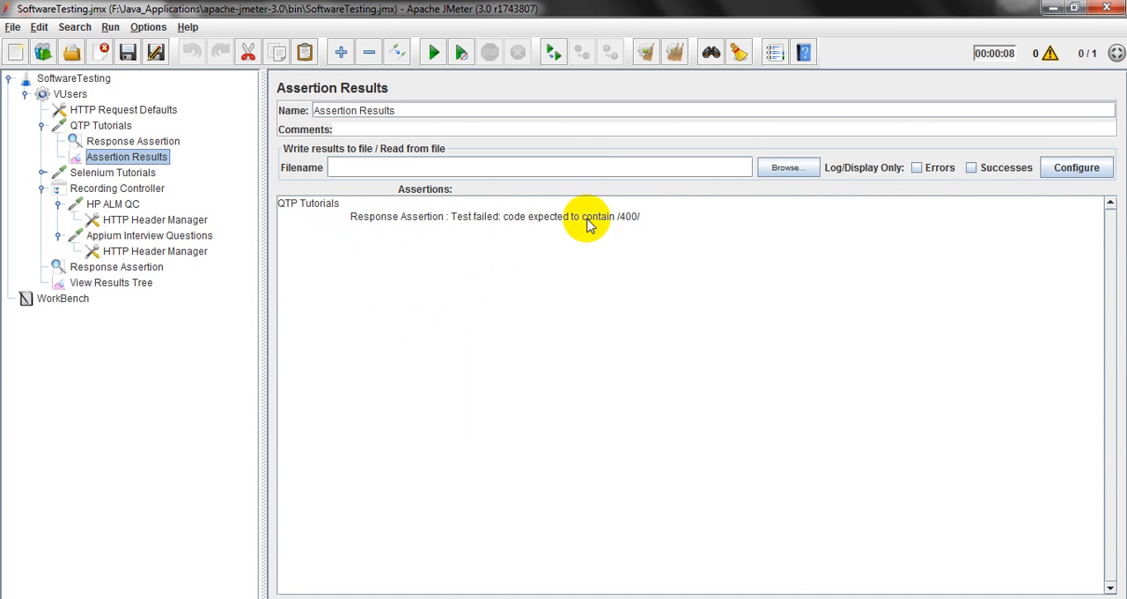
pyautogui.click(637, 222)
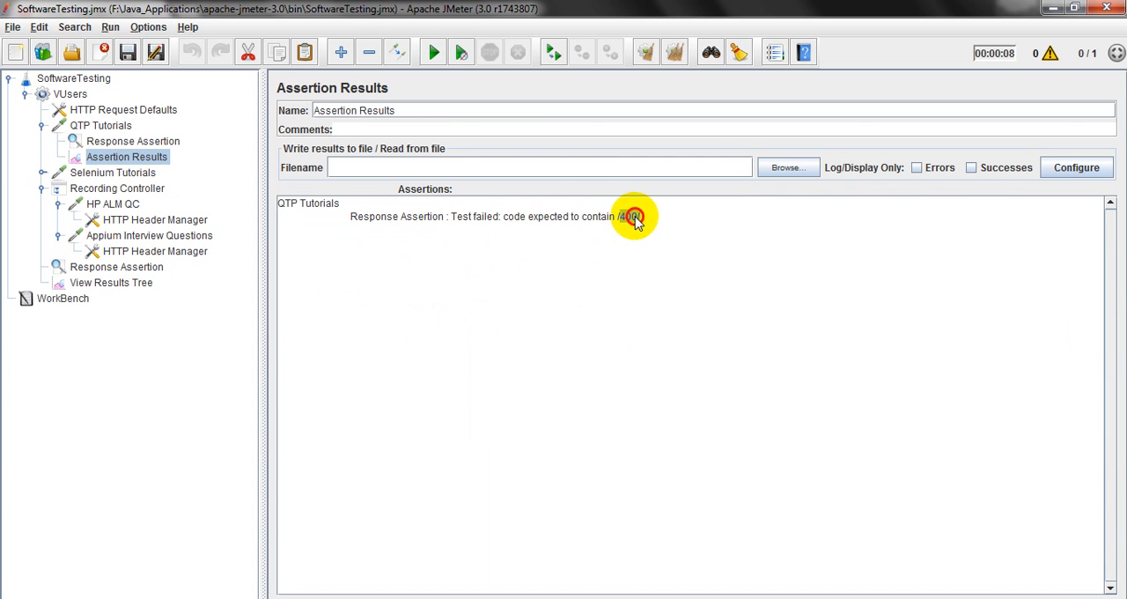
# Set the QTP Tutorials assertion pattern to 200, save the test plan and switch the response field to Response Message.
pyautogui.click(157, 141)
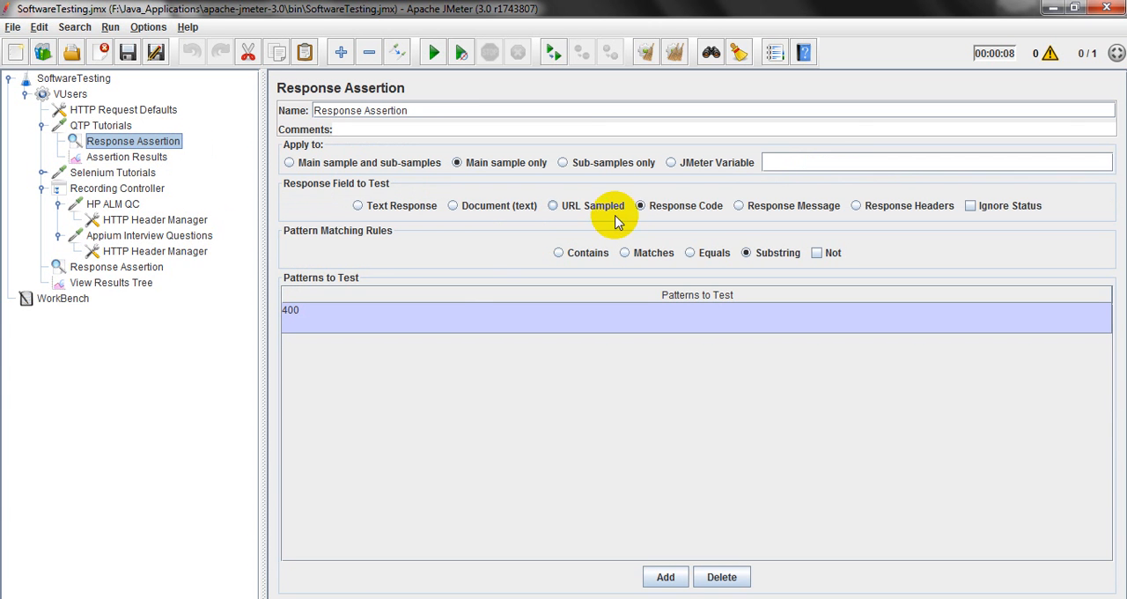
pyautogui.doubleClick(383, 306)
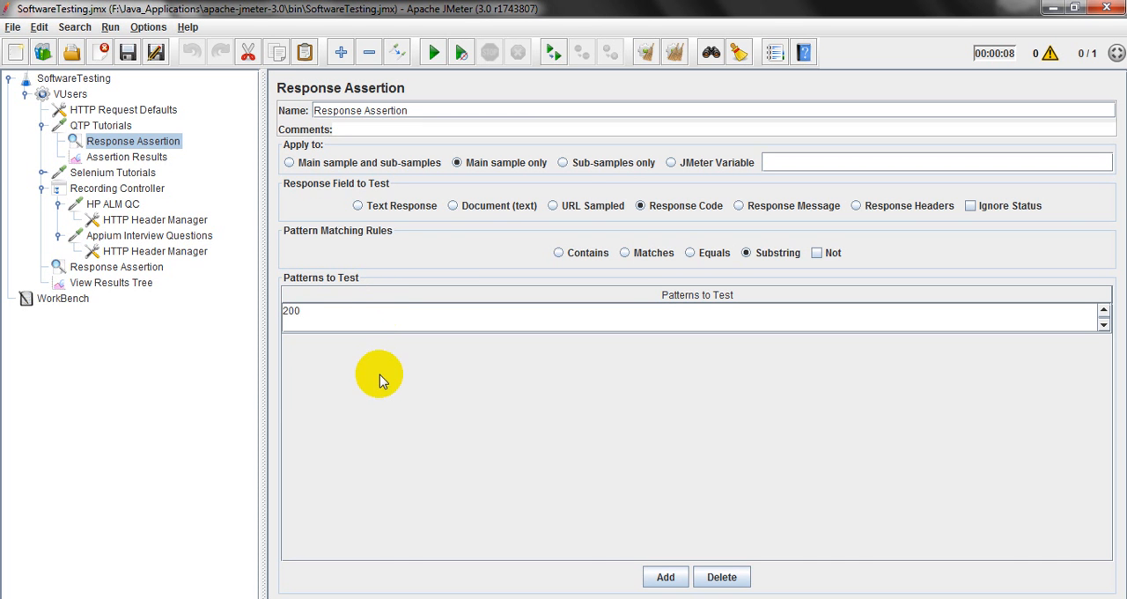
pyautogui.click(127, 53)
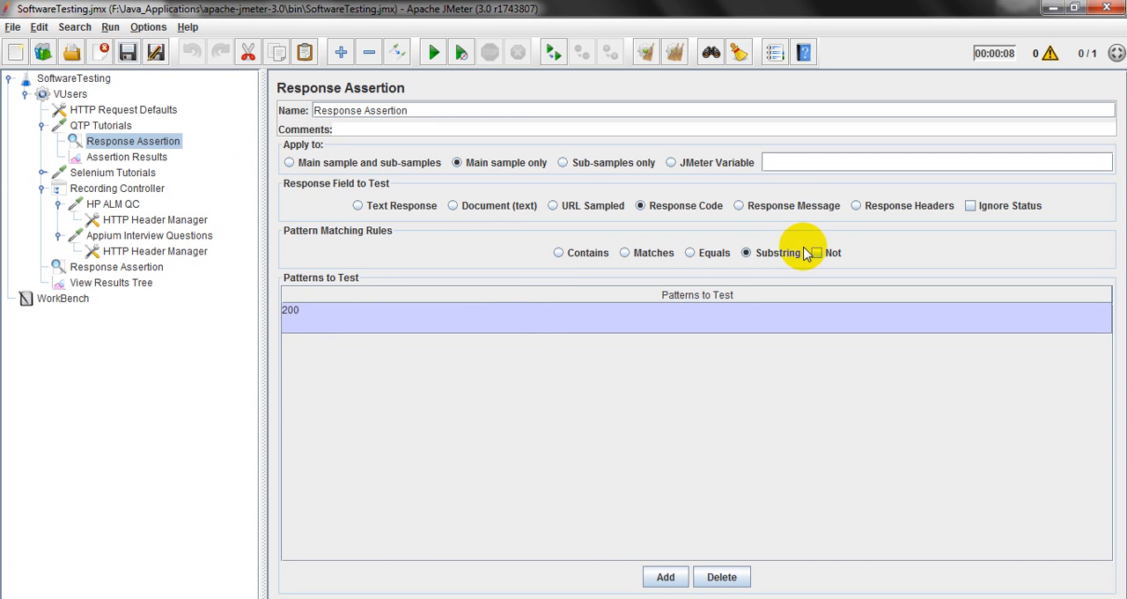
# Examine the response message in the QTP Tutorials sampler result and view its response data.
pyautogui.click(114, 282)
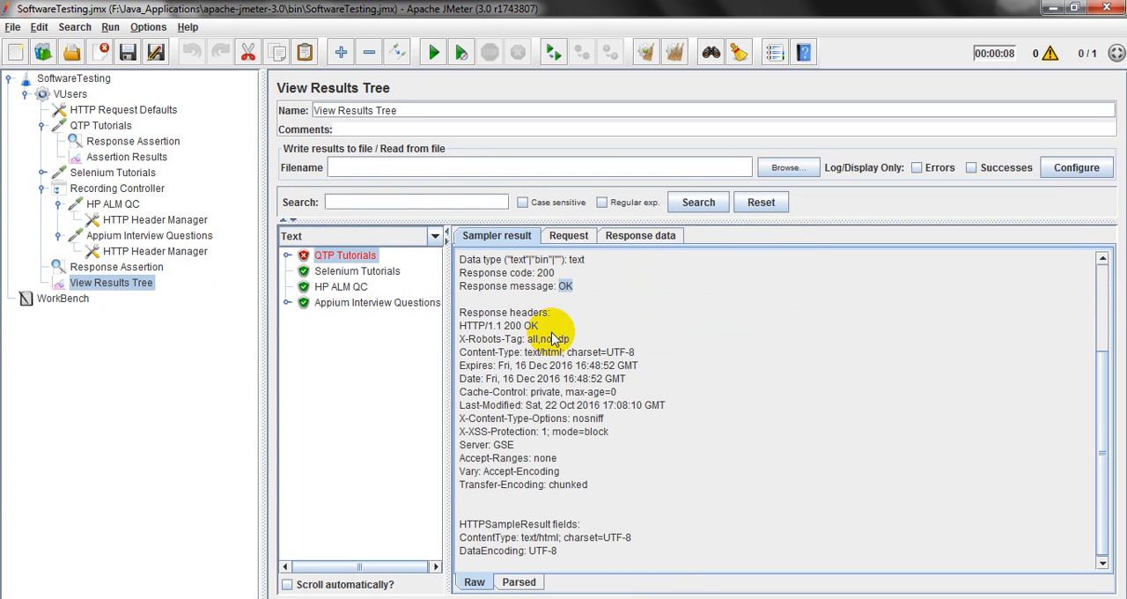
pyautogui.doubleClick(564, 286)
pyautogui.click(581, 293)
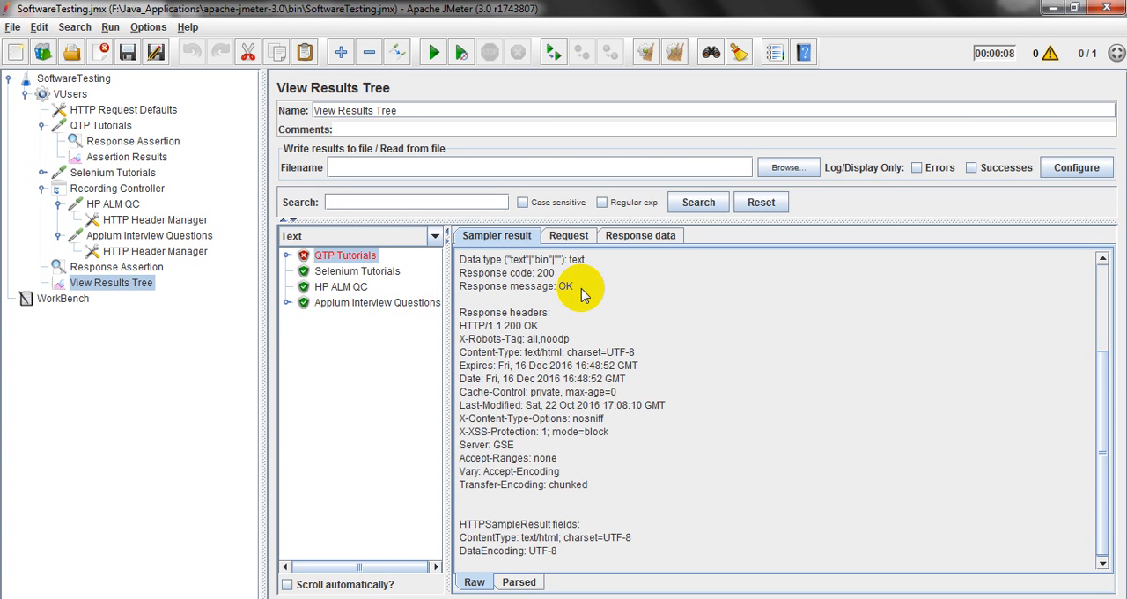
pyautogui.click(636, 236)
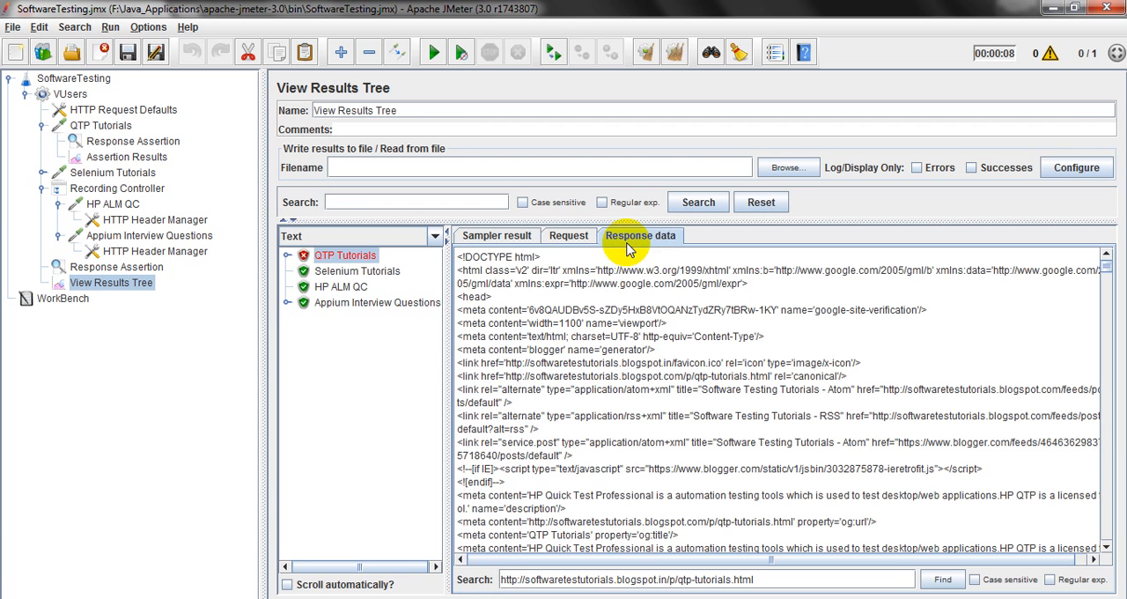
# Preview the QTP Tutorials response data in the HTML renderer, look through the other renderers and return to Text.
pyautogui.click(435, 236)
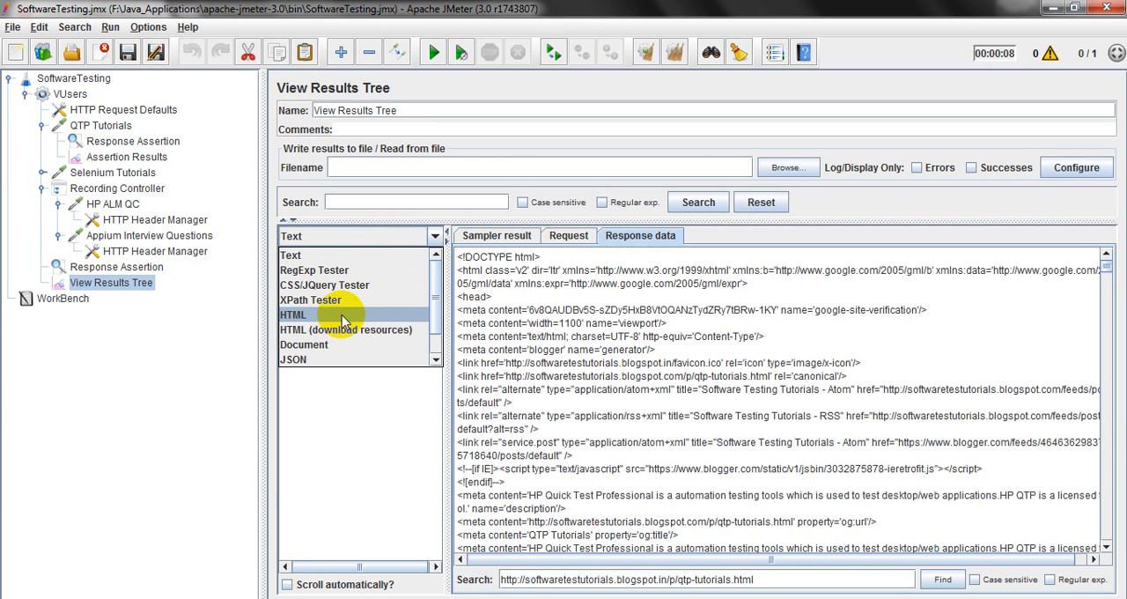
pyautogui.click(401, 315)
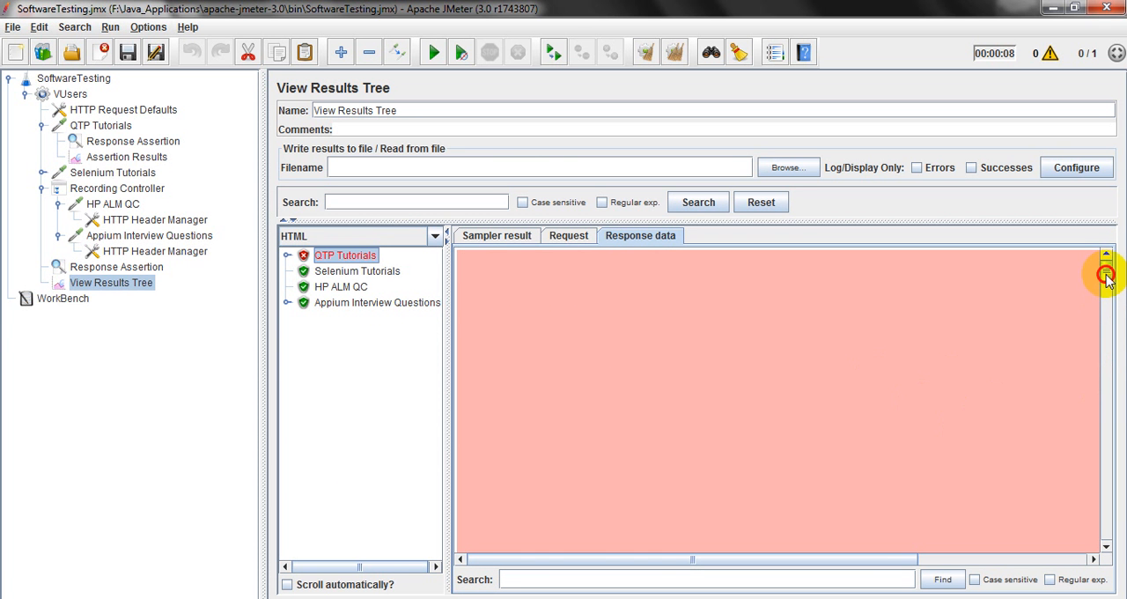
pyautogui.moveTo(1106, 276); pyautogui.dragTo(1111, 343)
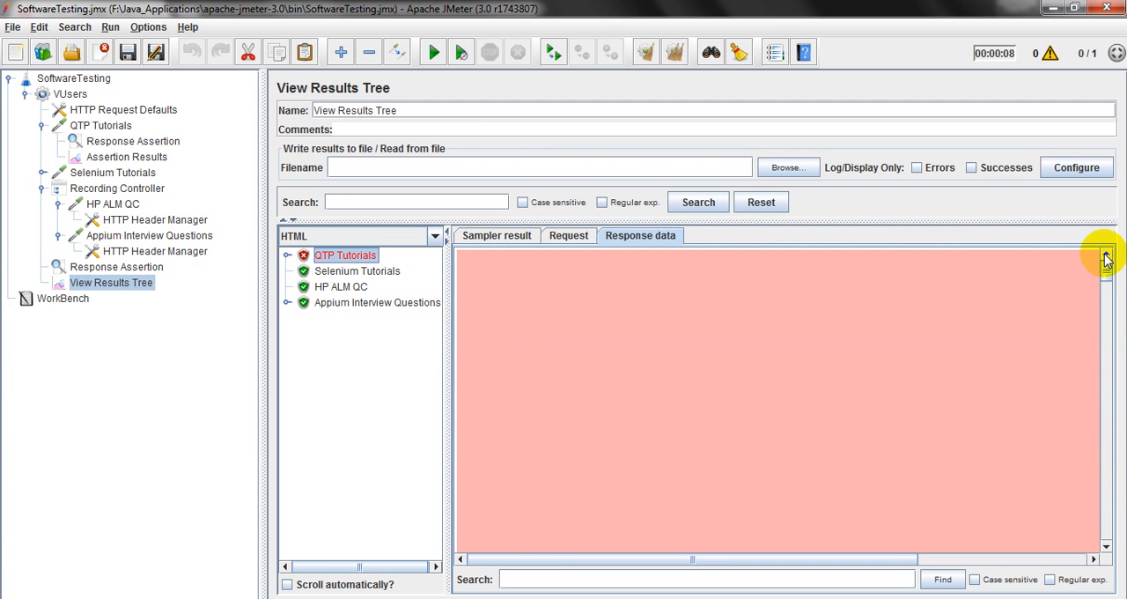
pyautogui.click(434, 236)
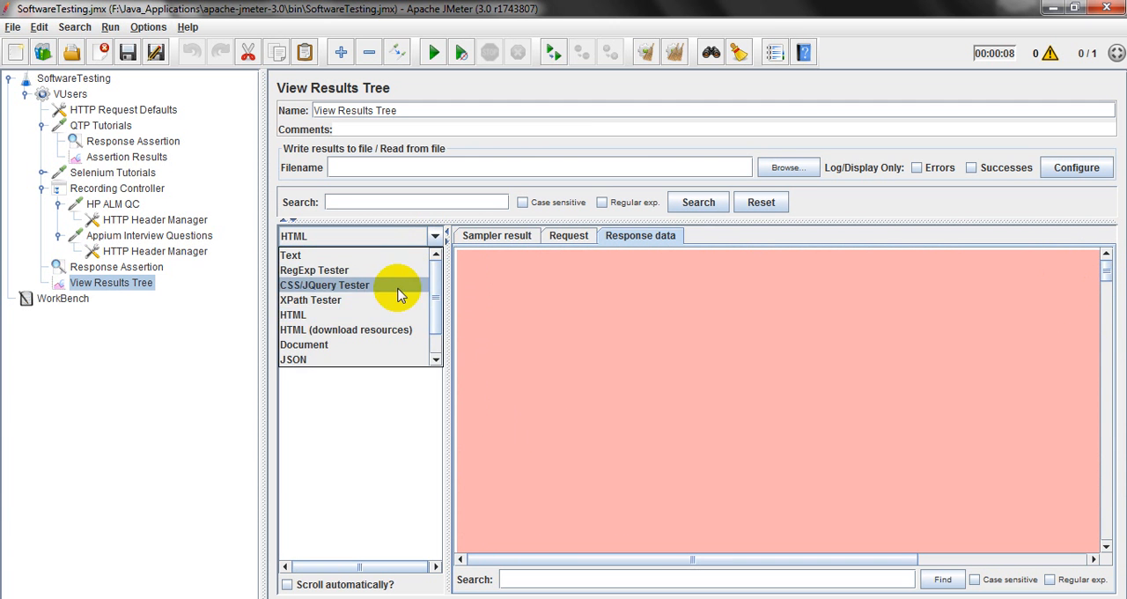
pyautogui.moveTo(437, 313); pyautogui.dragTo(432, 360)
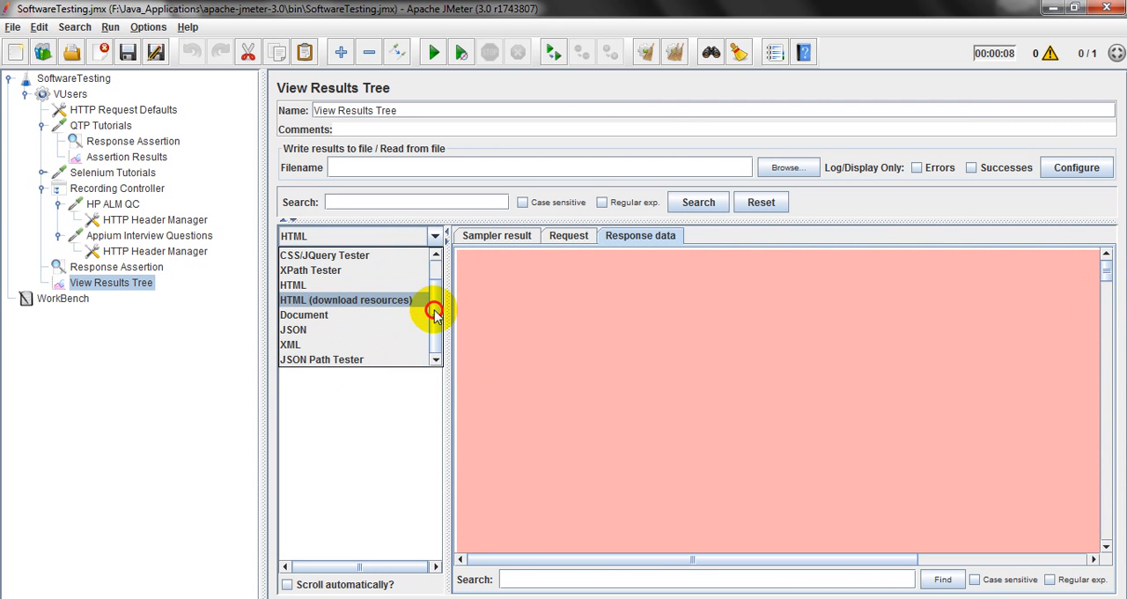
pyautogui.scroll(1, 434, 313)
pyautogui.click(296, 253)
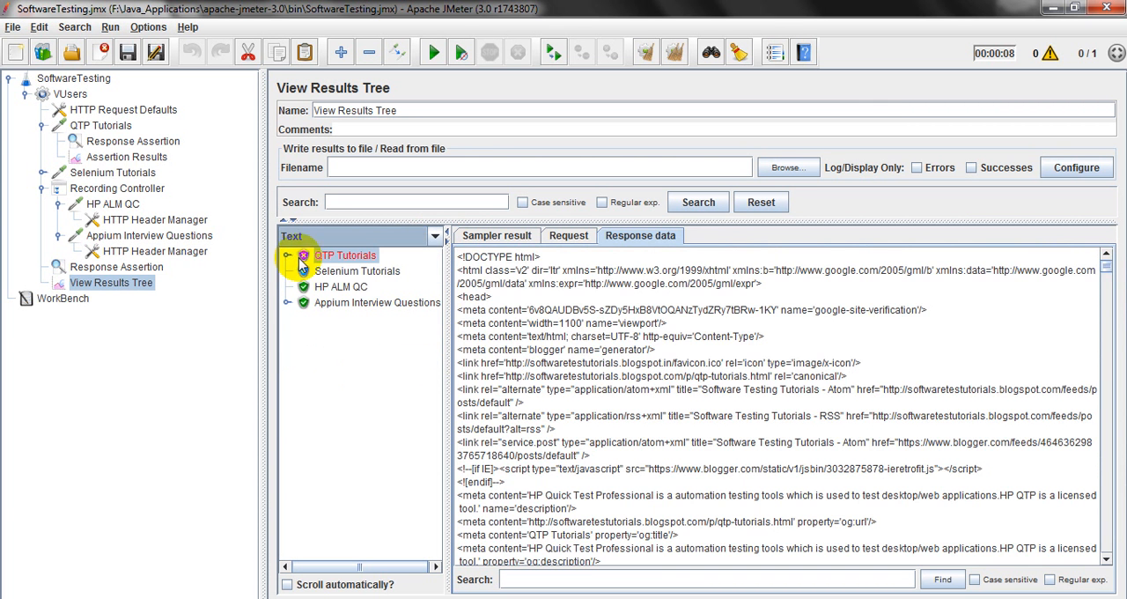
# Switch the QTP Tutorials assertion to Response Headers and set its pattern to HTTP/1.1 200 OK, copied from the sampler result.
pyautogui.click(130, 144)
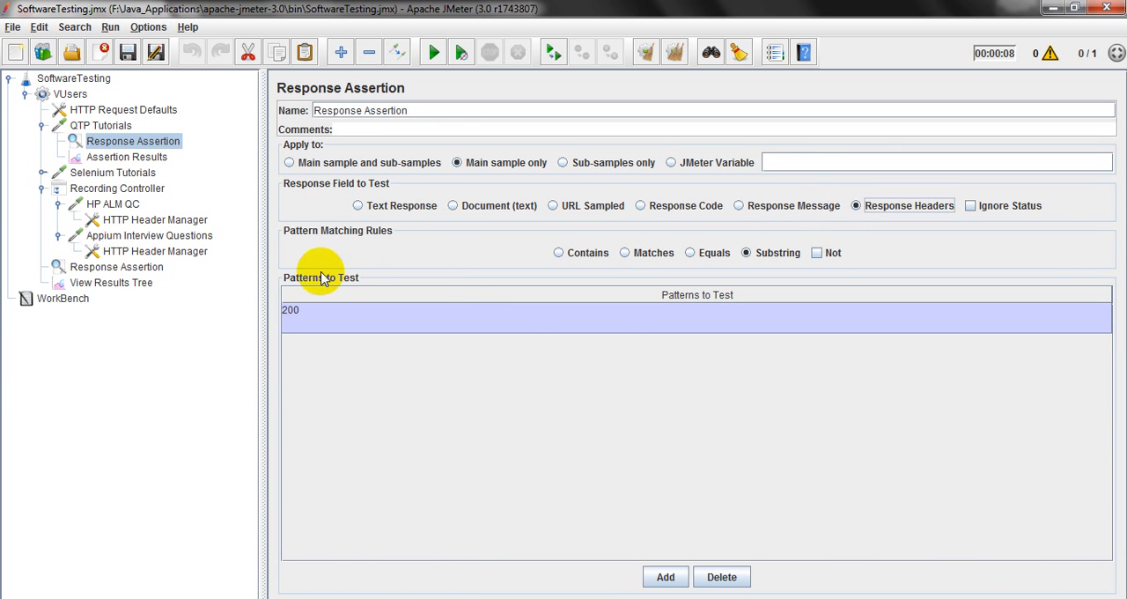
pyautogui.click(111, 283)
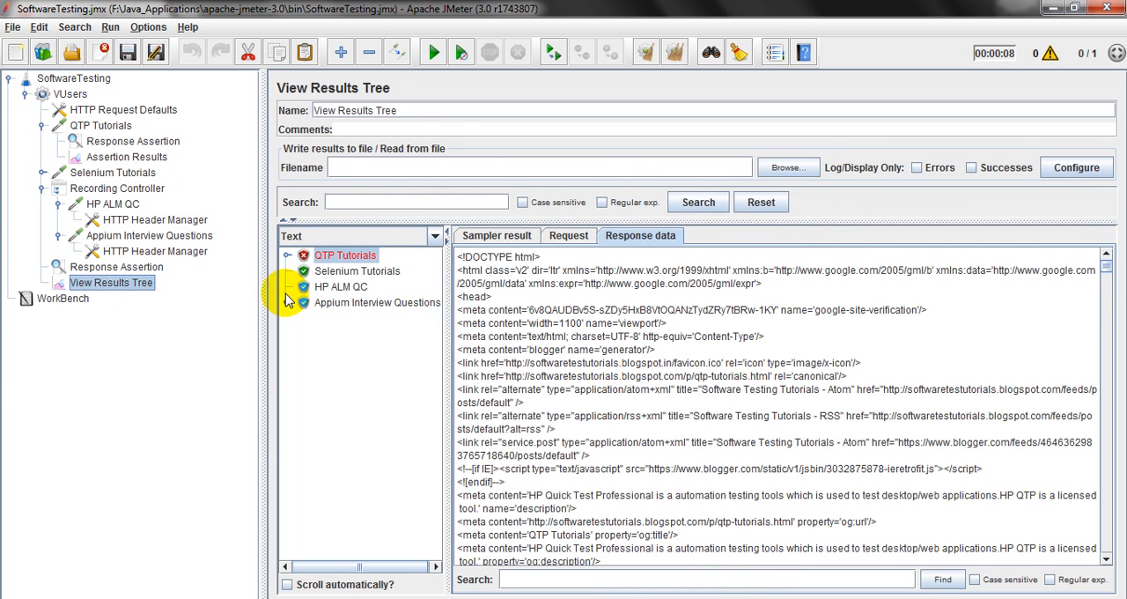
pyautogui.click(512, 236)
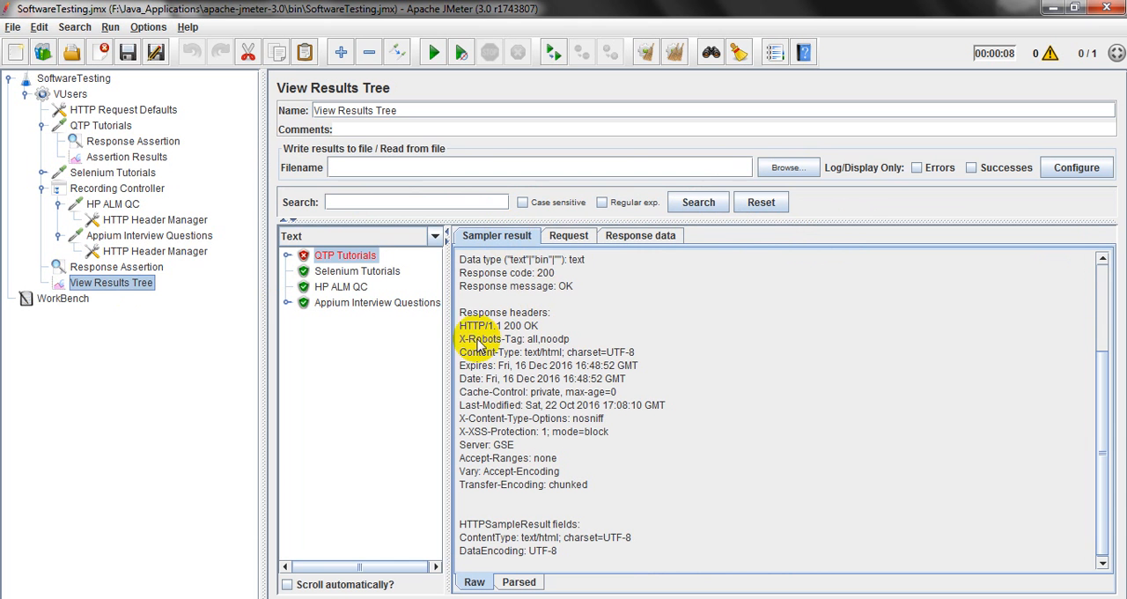
pyautogui.moveTo(459, 327); pyautogui.dragTo(499, 329)
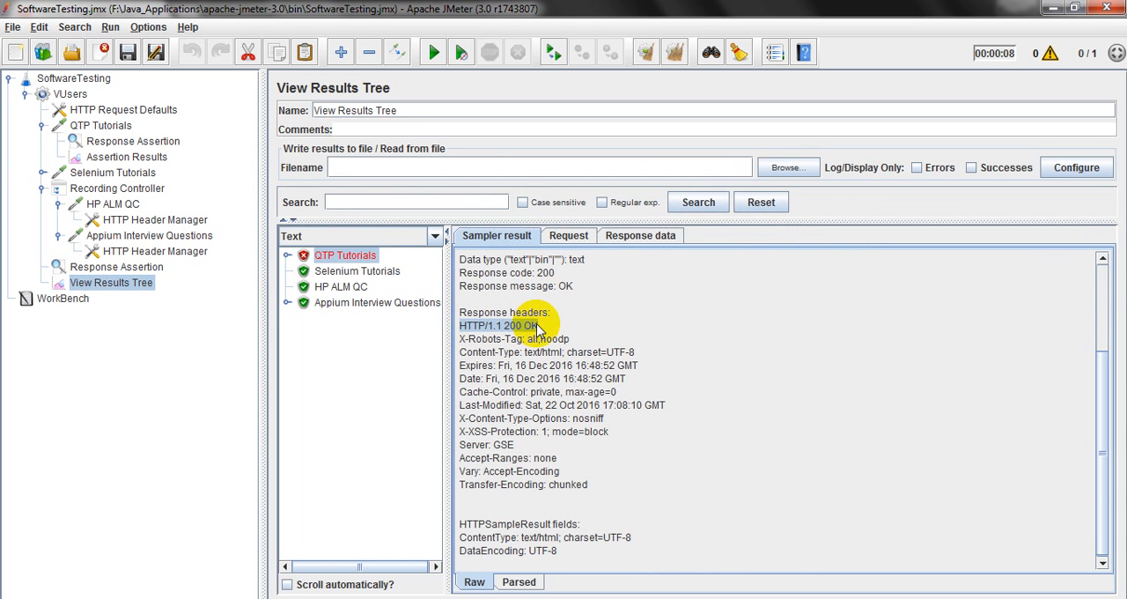
pyautogui.click(157, 141)
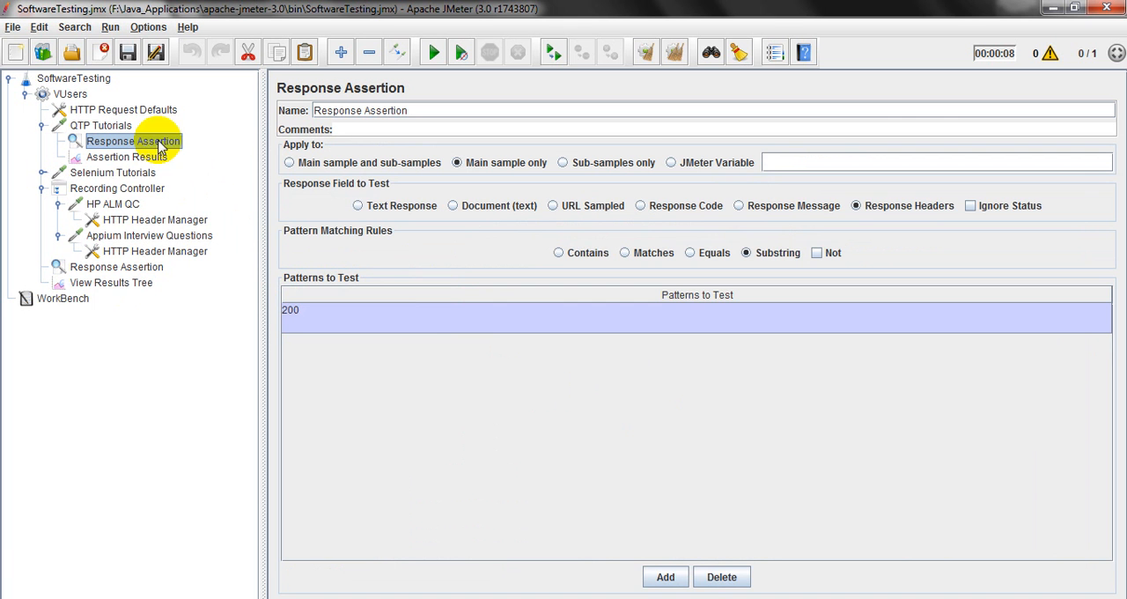
pyautogui.doubleClick(421, 328)
pyautogui.moveTo(407, 323); pyautogui.dragTo(252, 317)
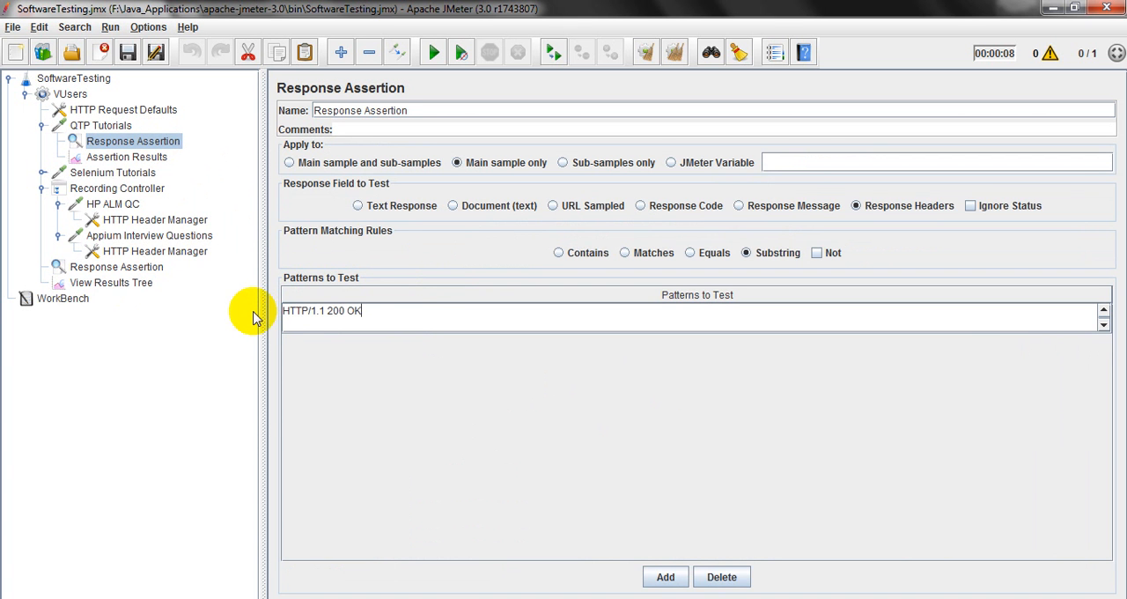
# Save the test plan with the previous results cleared, recheck the assertion pattern and rerun the plan.
pyautogui.click(115, 282)
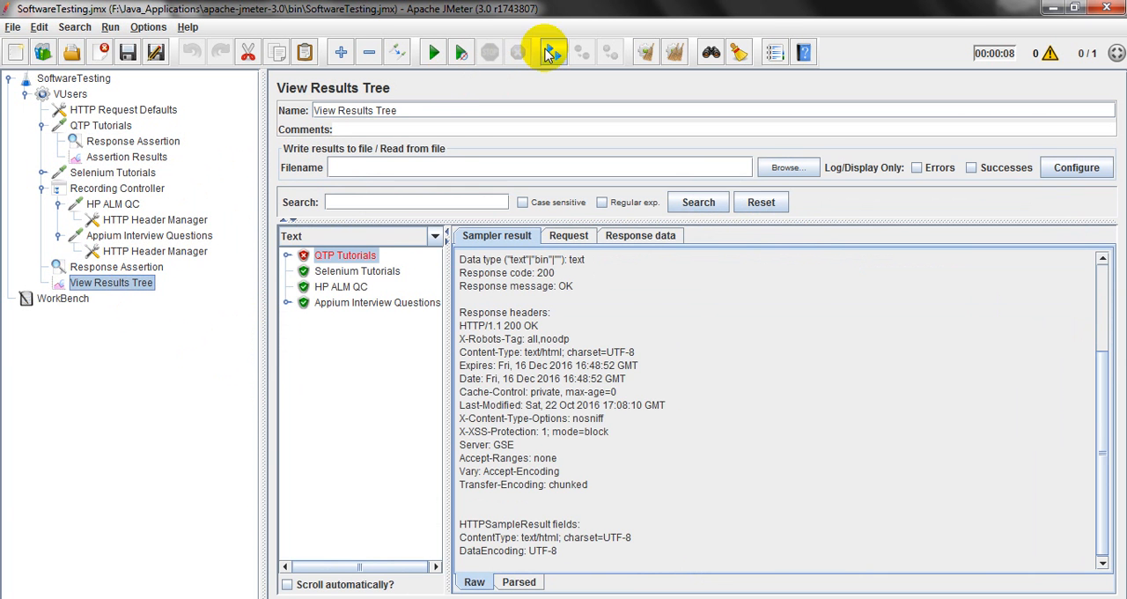
pyautogui.click(673, 52)
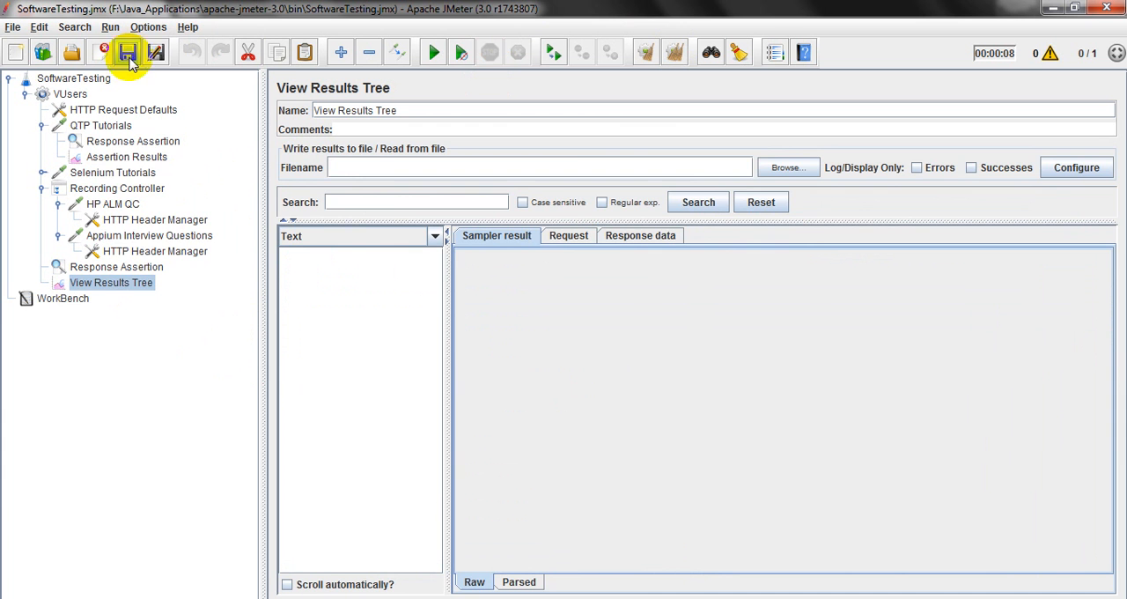
pyautogui.click(133, 141)
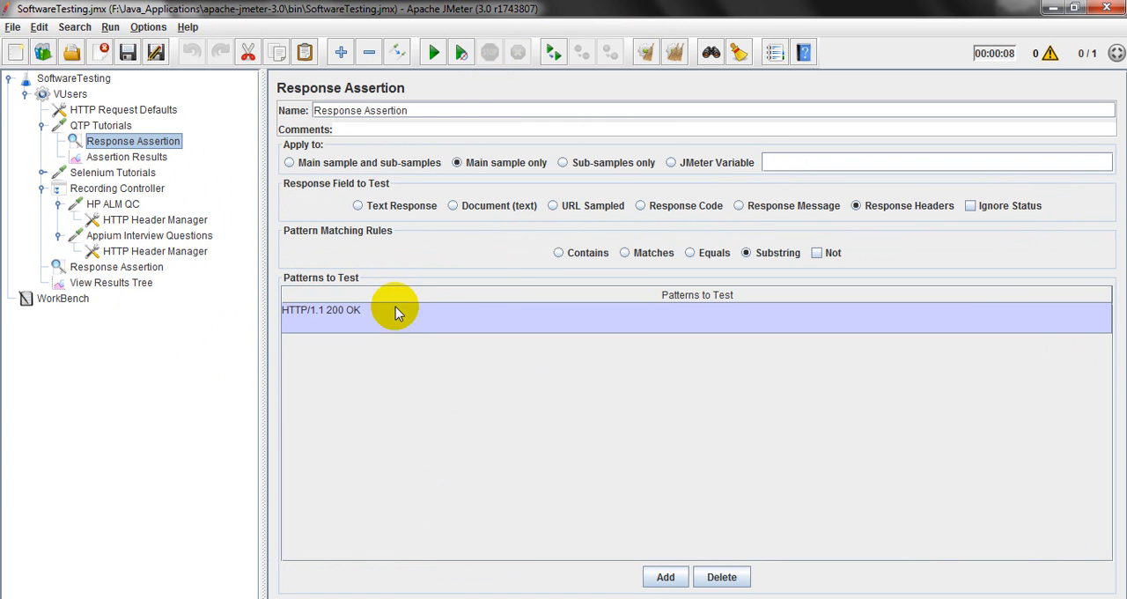
pyautogui.click(123, 289)
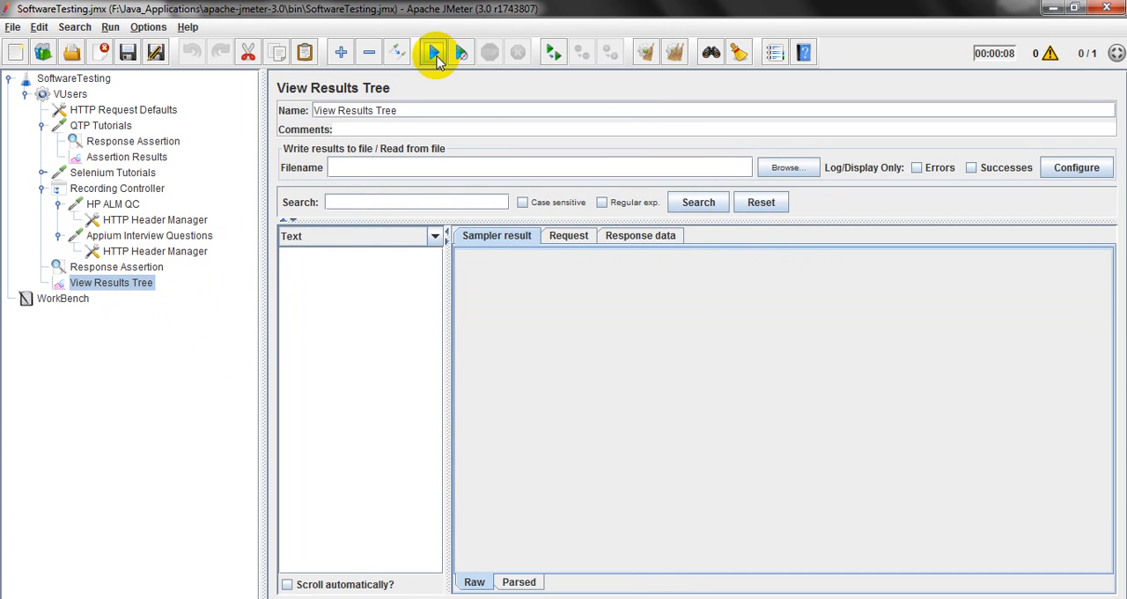
pyautogui.click(435, 55)
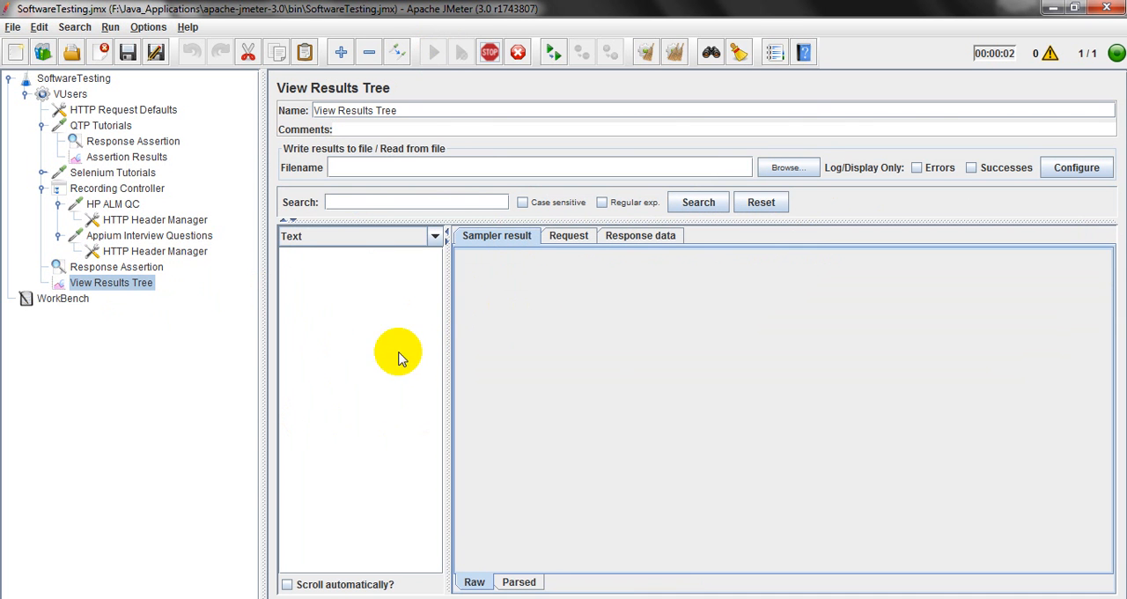
# Compare the QTP Tutorials response headers with the tested pattern, and review its Assertion Results entry and HTTP request server and path.
pyautogui.click(341, 256)
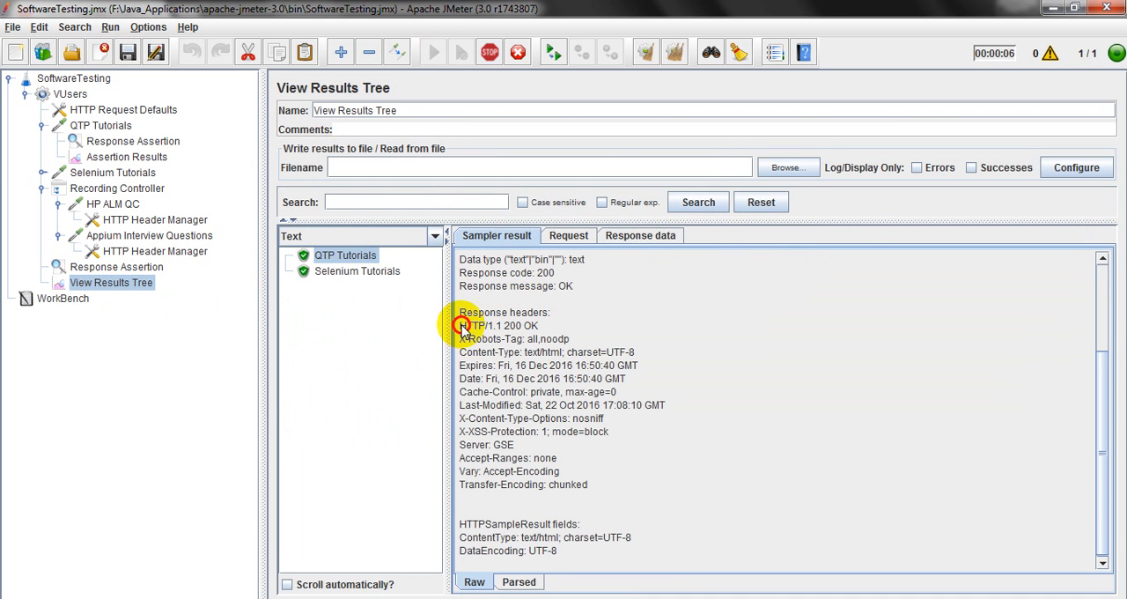
pyautogui.moveTo(461, 325); pyautogui.dragTo(526, 326)
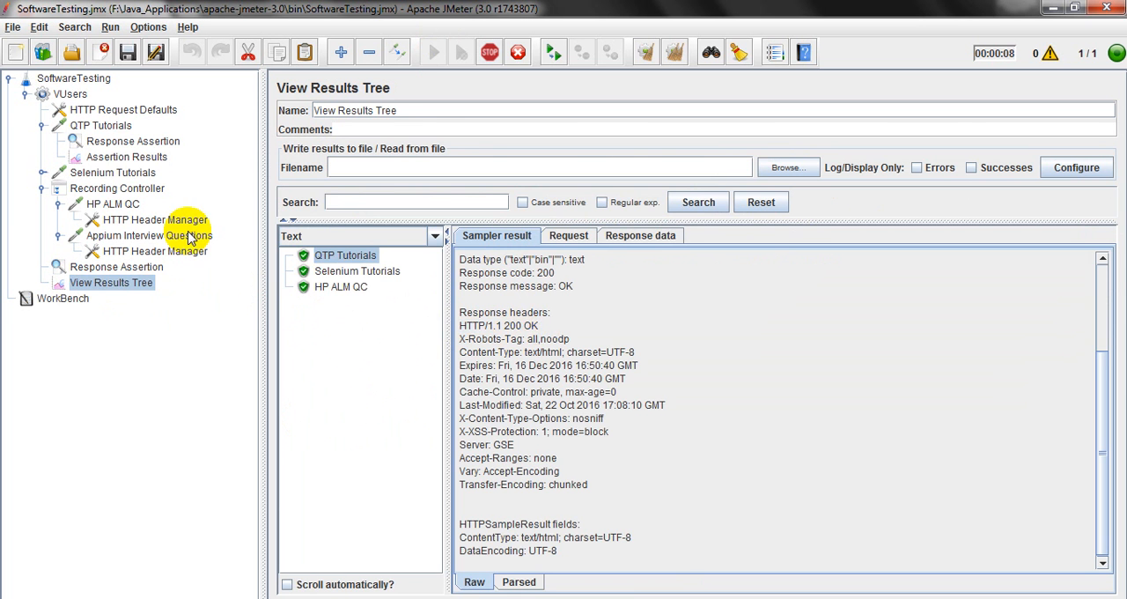
pyautogui.click(126, 157)
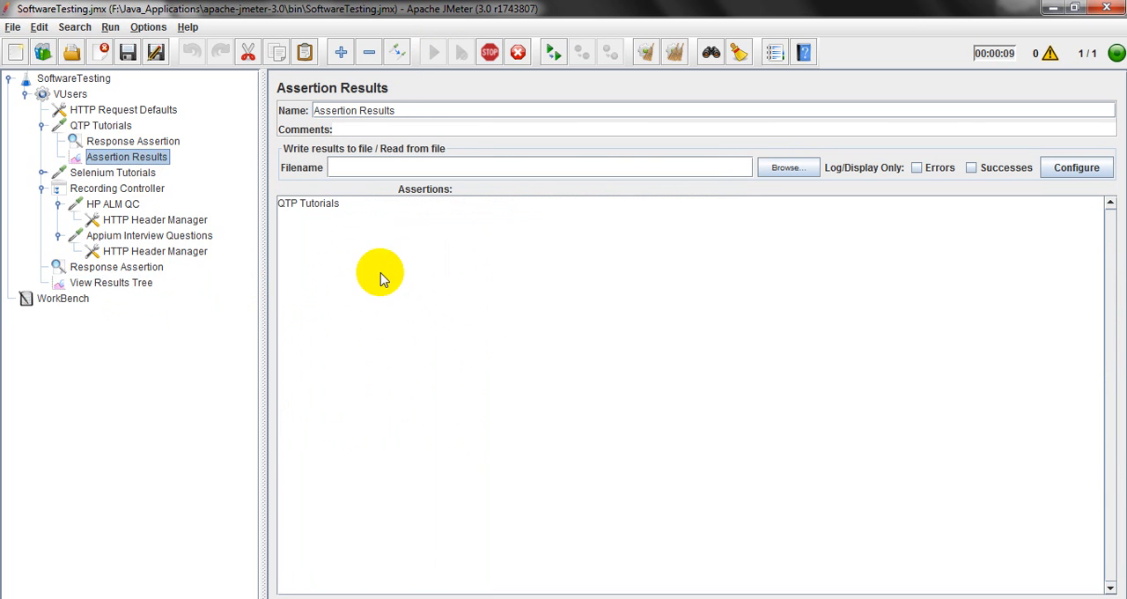
pyautogui.click(349, 208)
pyautogui.click(100, 125)
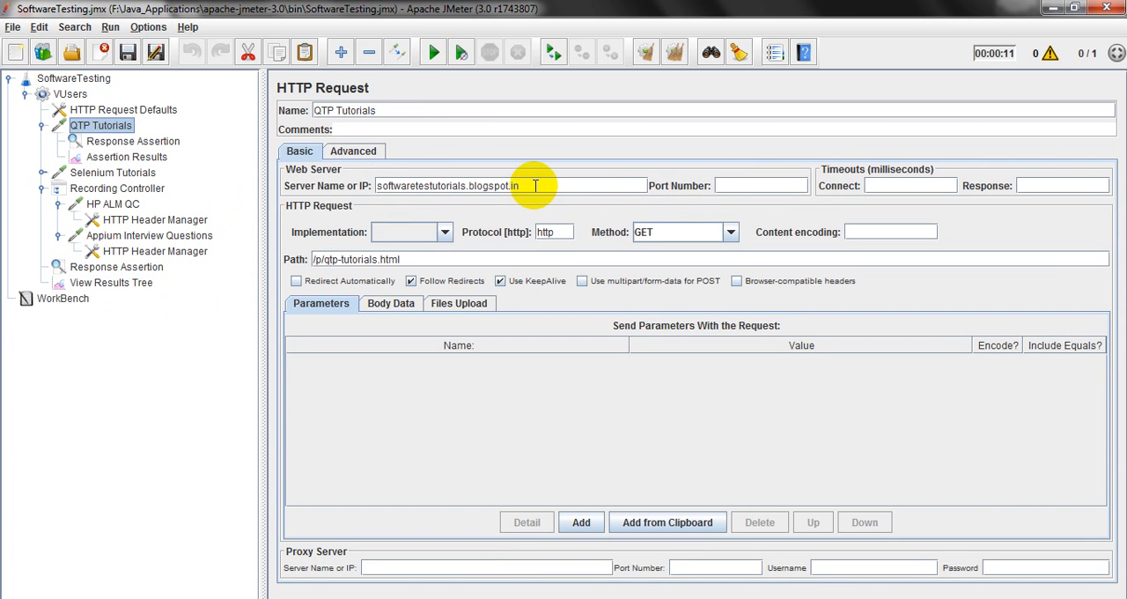
pyautogui.moveTo(535, 185); pyautogui.dragTo(393, 183)
pyautogui.click(406, 259)
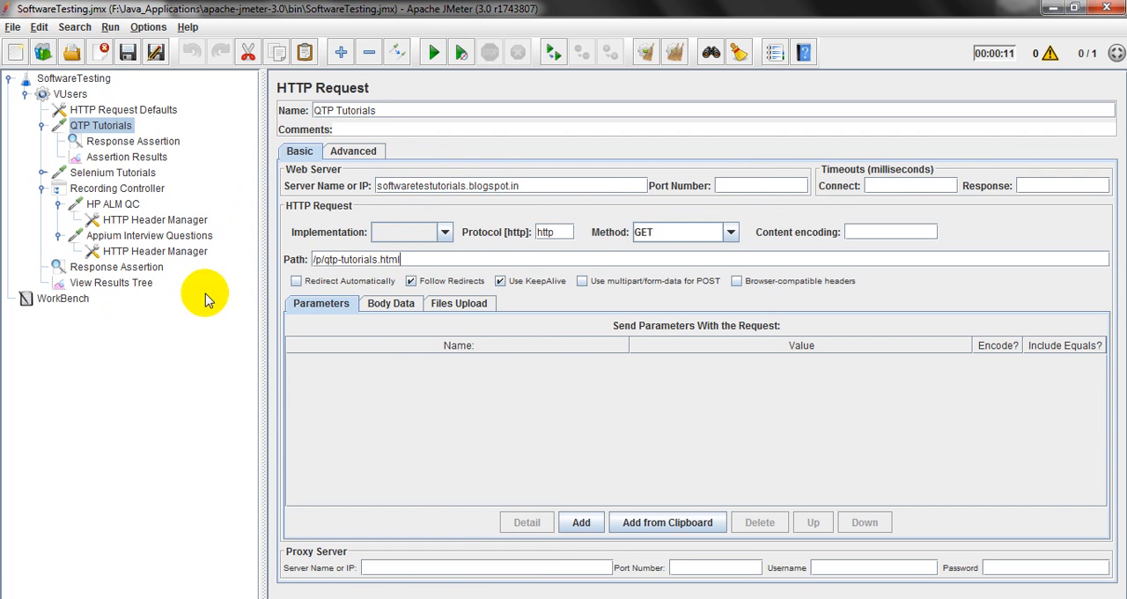
pyautogui.click(124, 283)
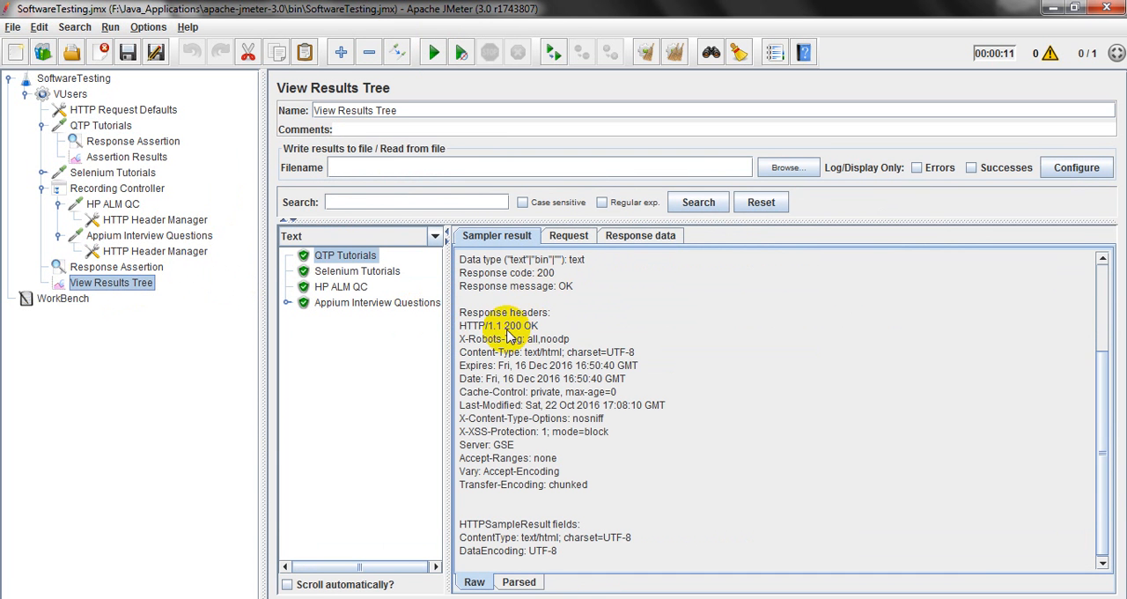
# Set the QTP Tutorials assertion's pattern matching rule to Equals and save the test plan.
pyautogui.click(151, 142)
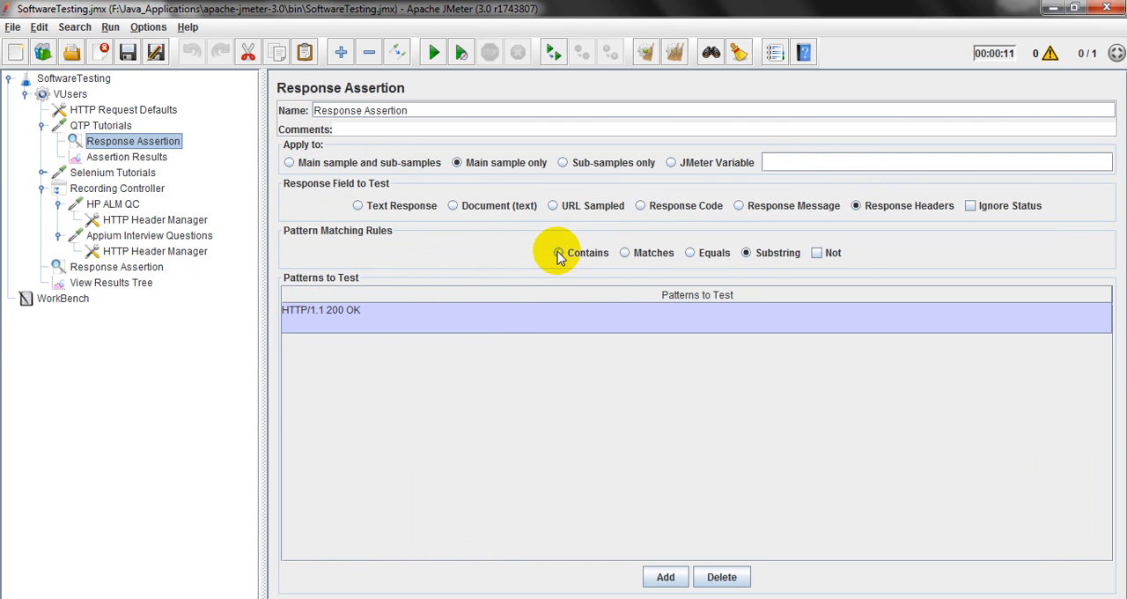
pyautogui.click(625, 253)
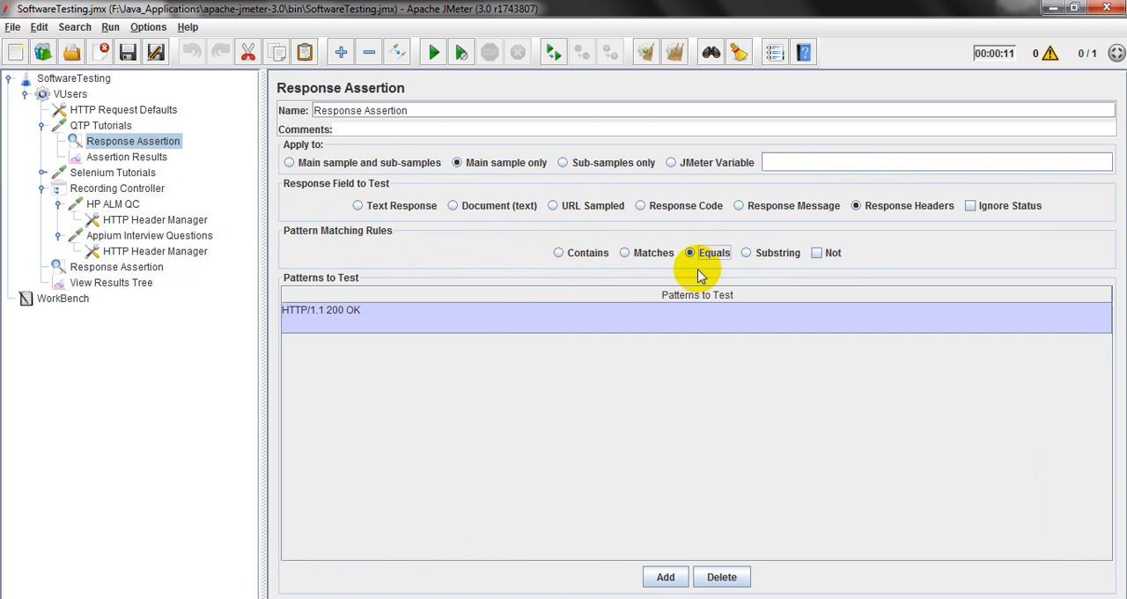
pyautogui.click(130, 61)
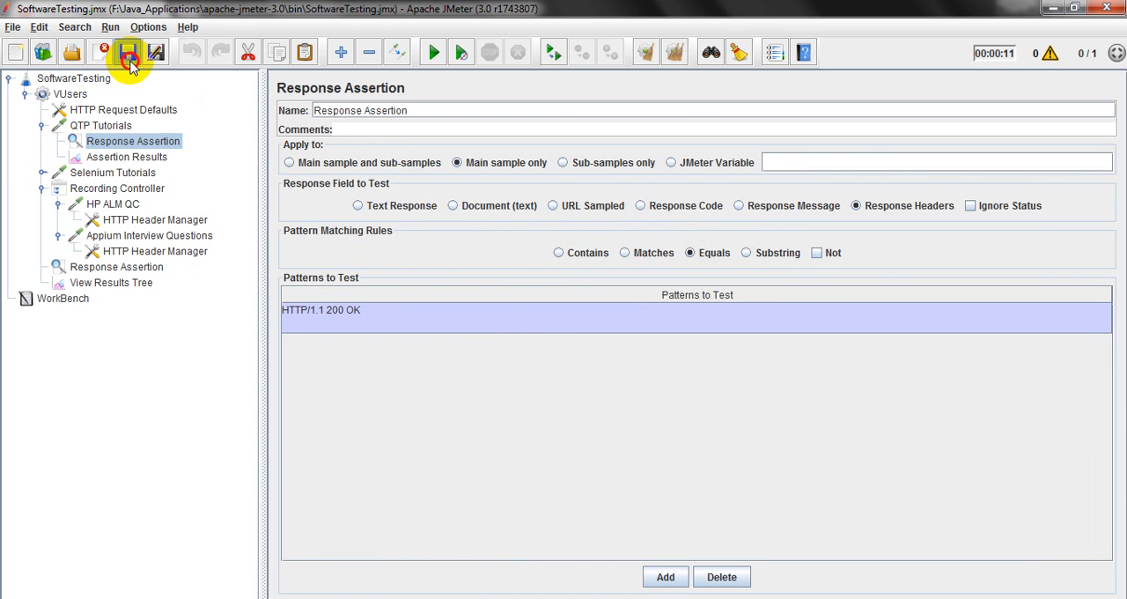
# Clear the previous results and rerun the test plan from View Results Tree.
pyautogui.click(111, 283)
pyautogui.click(677, 55)
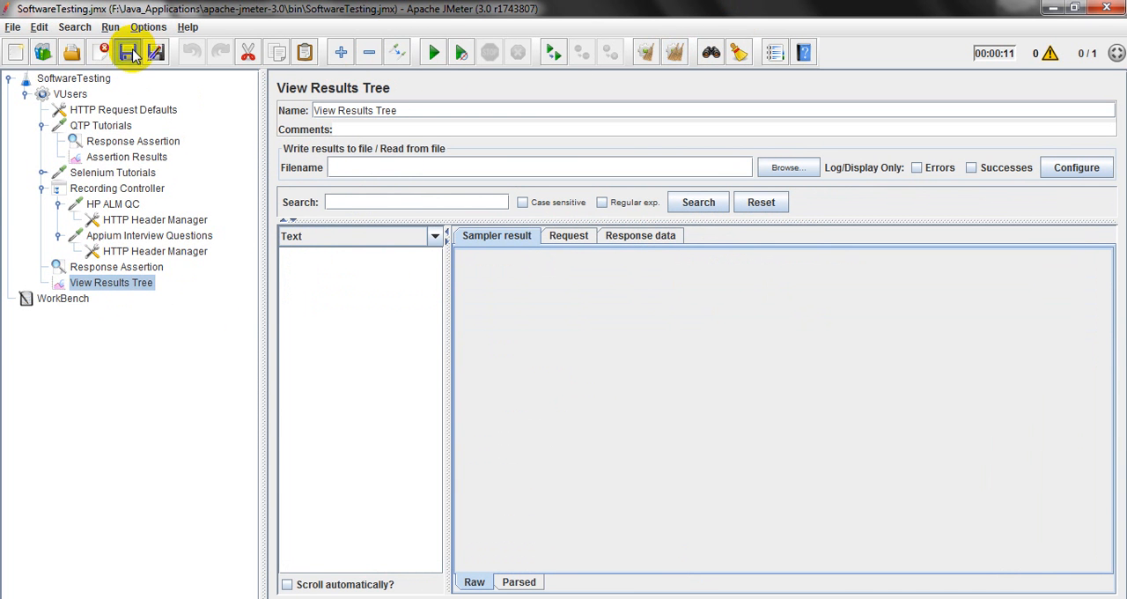
pyautogui.click(434, 52)
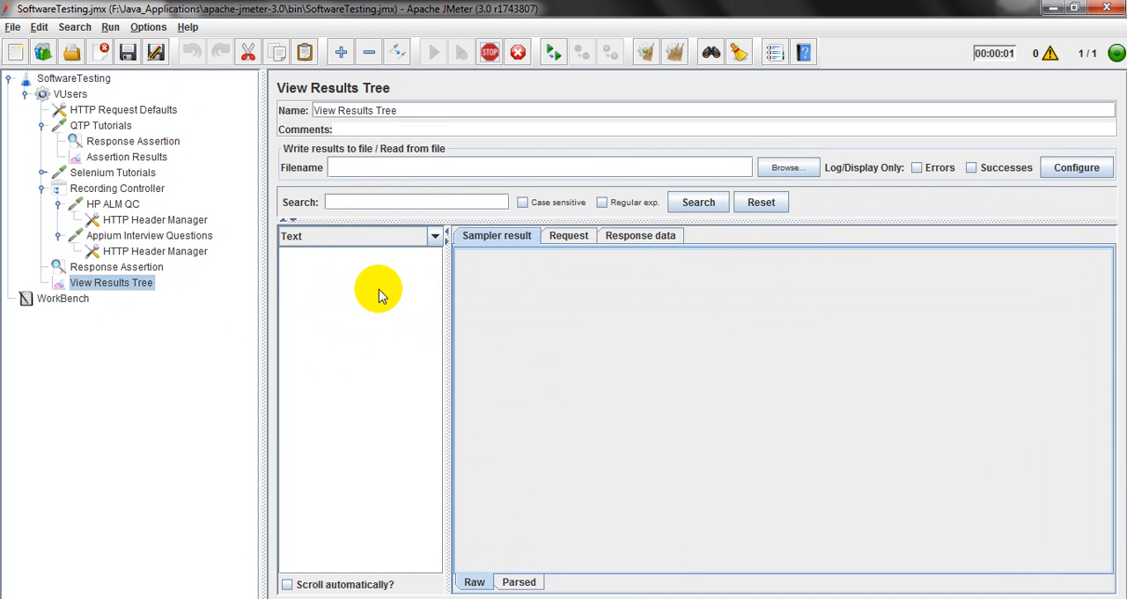
# Recheck the assertion's matching rule and read the Response Assertion result under QTP Tutorials in View Results Tree.
pyautogui.click(141, 141)
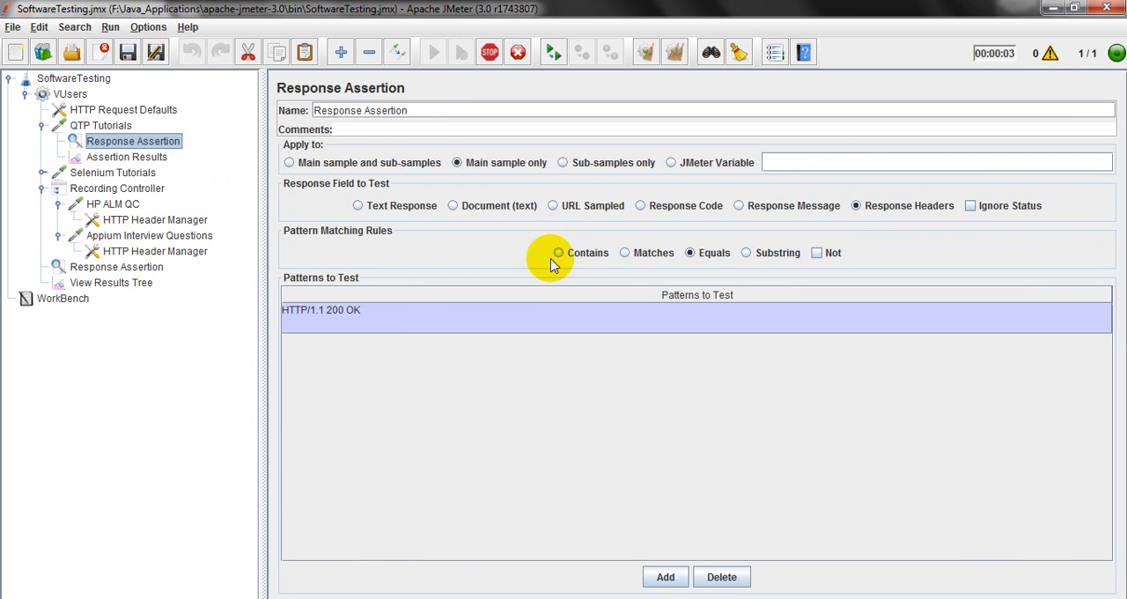
pyautogui.click(141, 284)
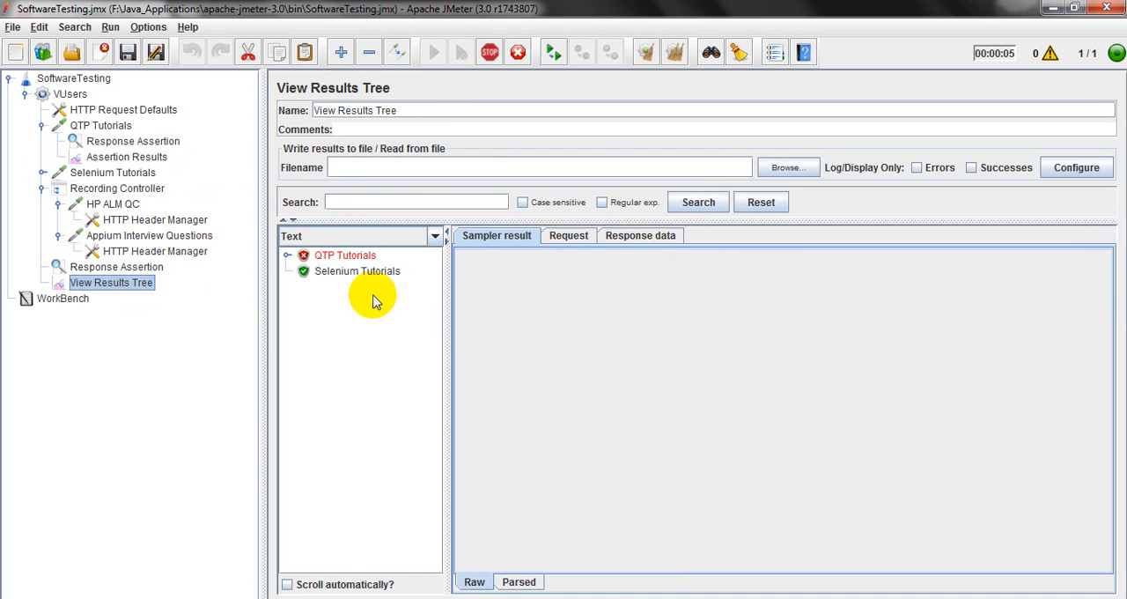
pyautogui.click(345, 255)
pyautogui.click(288, 255)
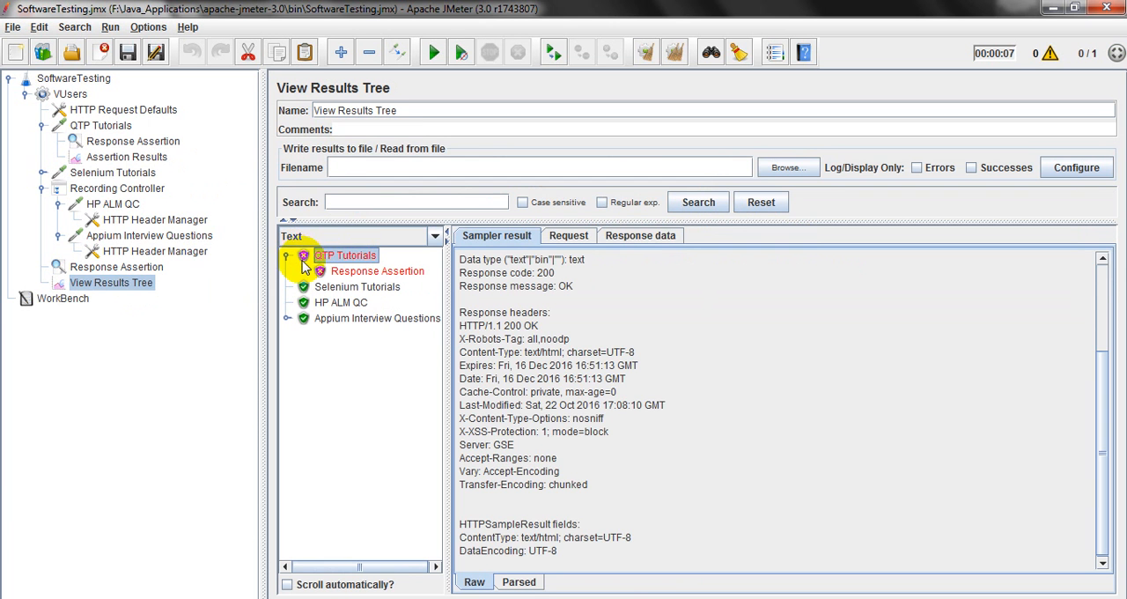
pyautogui.click(361, 270)
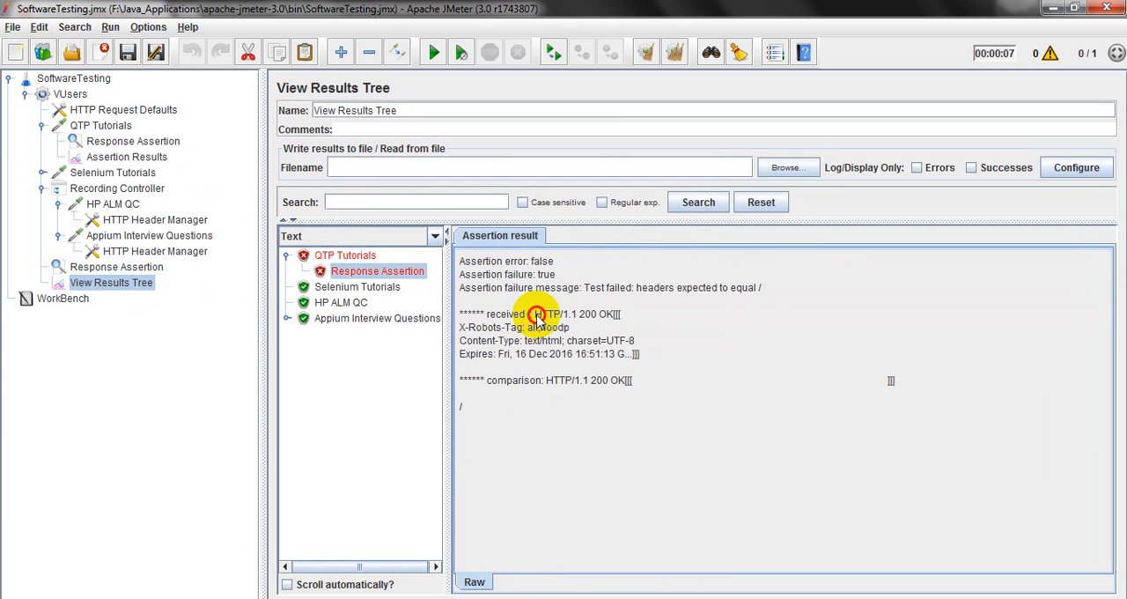
# Read the failed Response Assertion result under QTP Tutorials, comparing the received headers with the comparison text.
pyautogui.moveTo(535, 314); pyautogui.dragTo(597, 314)
pyautogui.moveTo(470, 329); pyautogui.dragTo(494, 342)
pyautogui.moveTo(624, 381); pyautogui.dragTo(553, 380)
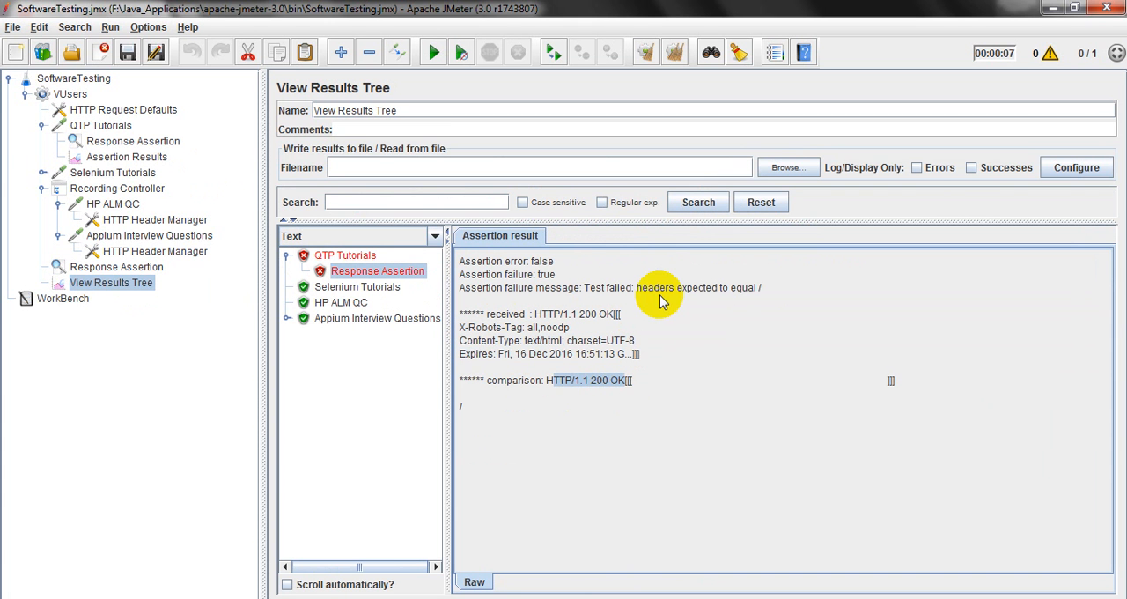
pyautogui.moveTo(730, 288); pyautogui.dragTo(762, 290)
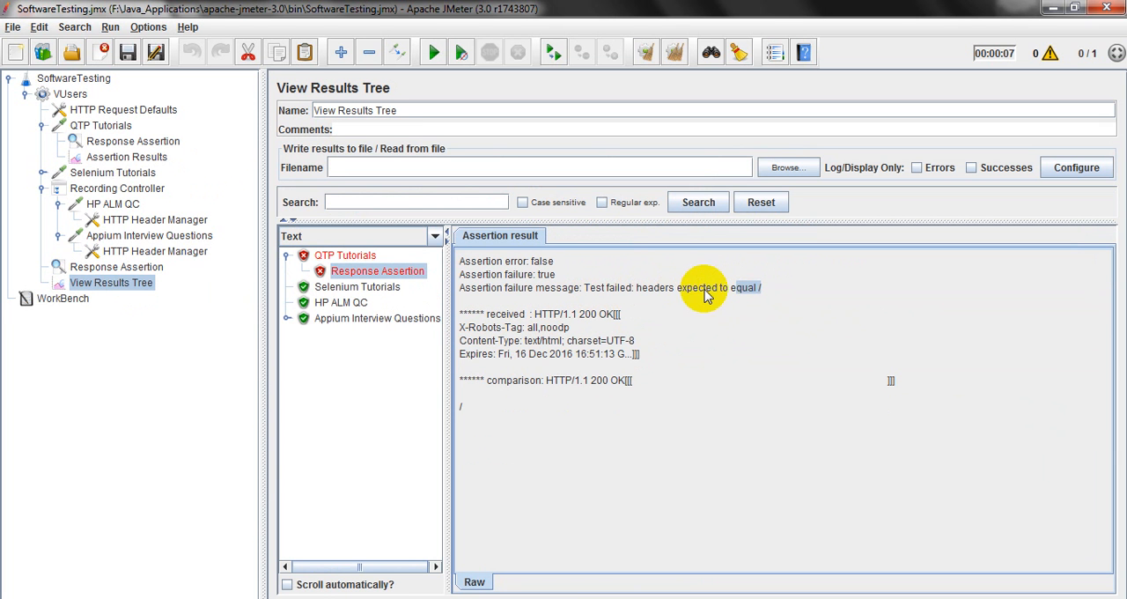
pyautogui.click(742, 291)
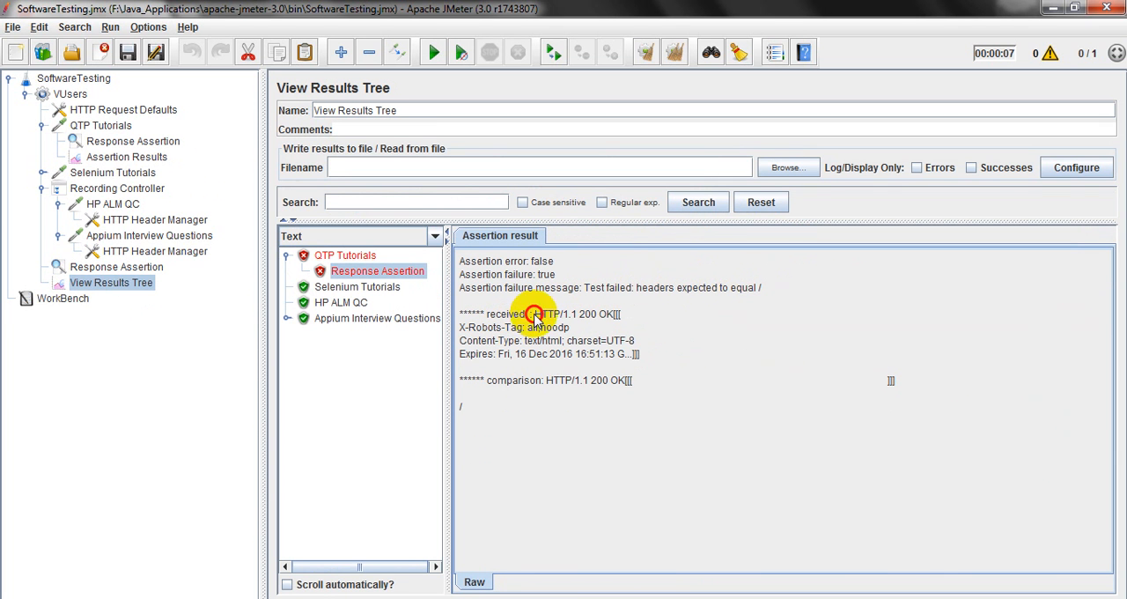
pyautogui.doubleClick(534, 318)
pyautogui.moveTo(545, 380); pyautogui.dragTo(607, 381)
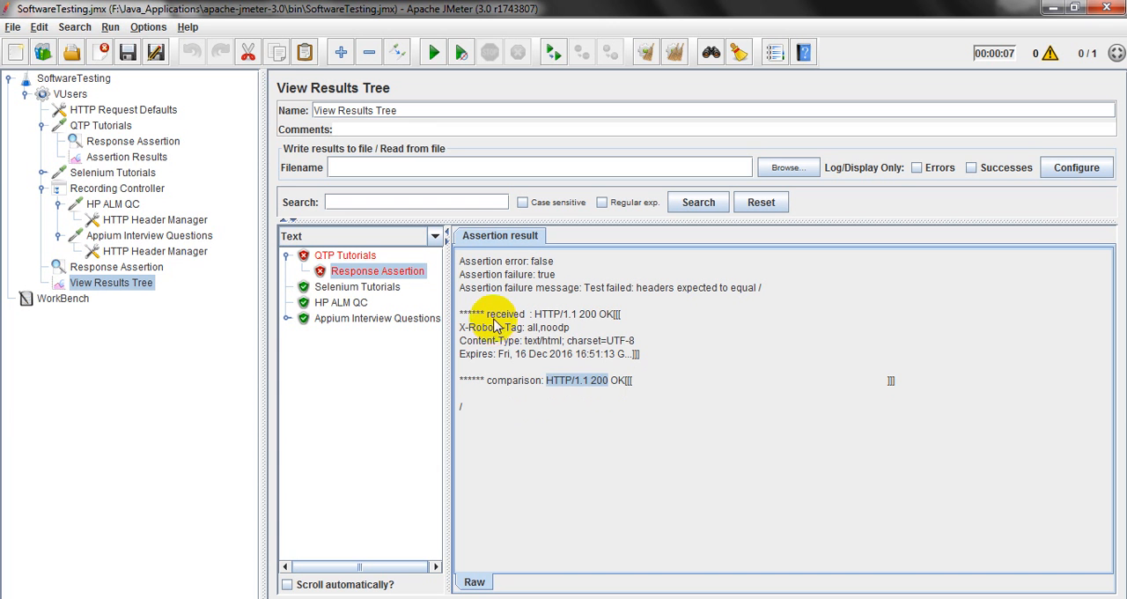
pyautogui.moveTo(489, 315); pyautogui.dragTo(606, 353)
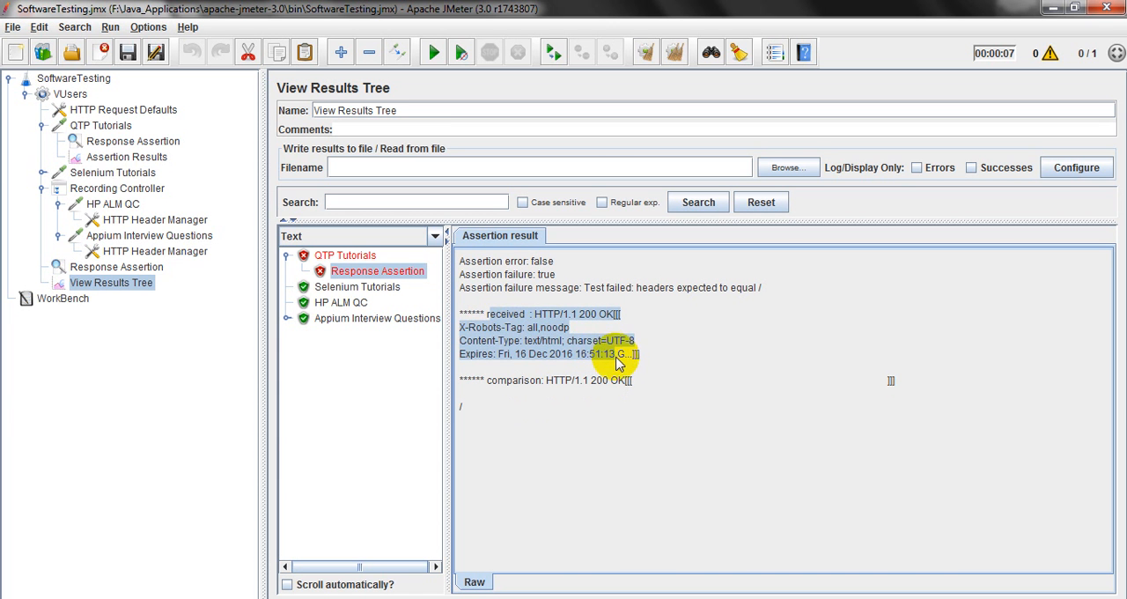
pyautogui.click(619, 364)
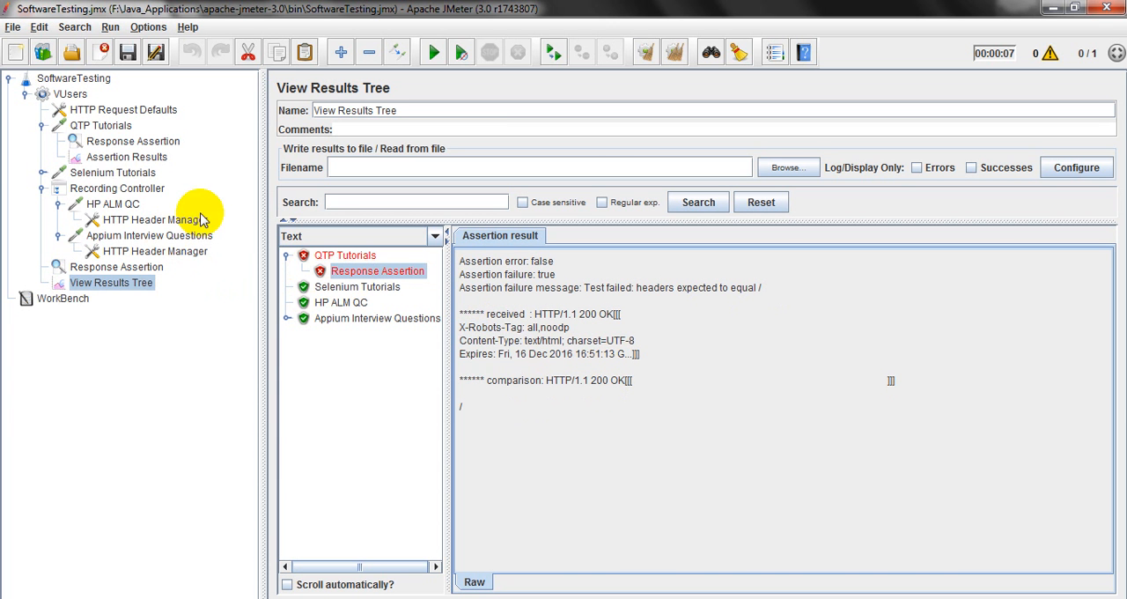
# Set the QTP Tutorials assertion to test the Response Message with the Contains rule and the pattern OK.
pyautogui.click(123, 143)
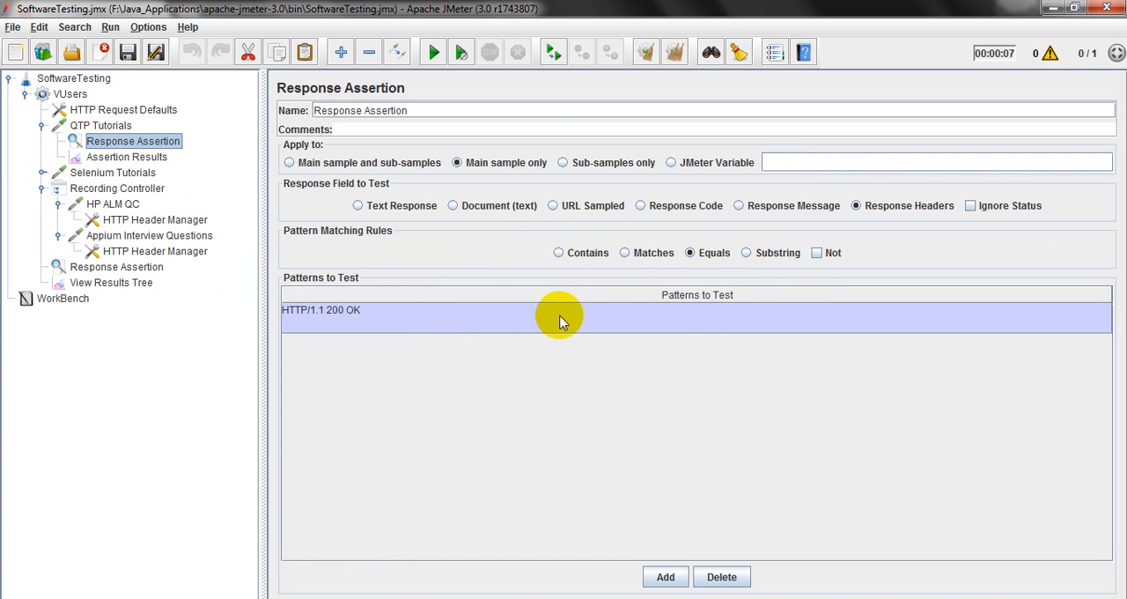
pyautogui.click(558, 253)
pyautogui.doubleClick(370, 308)
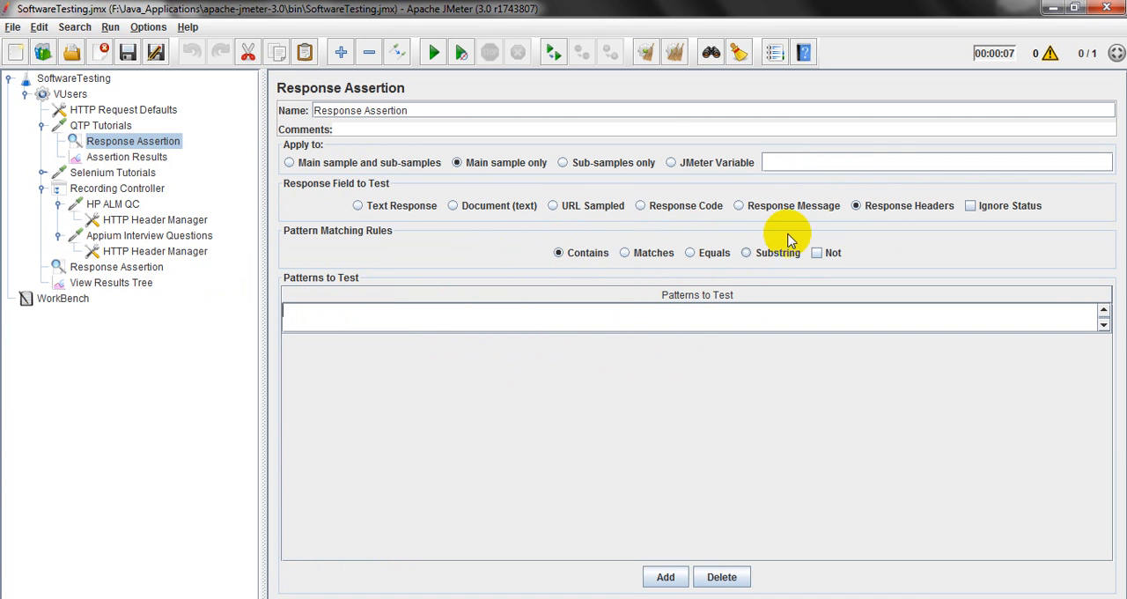
pyautogui.click(738, 205)
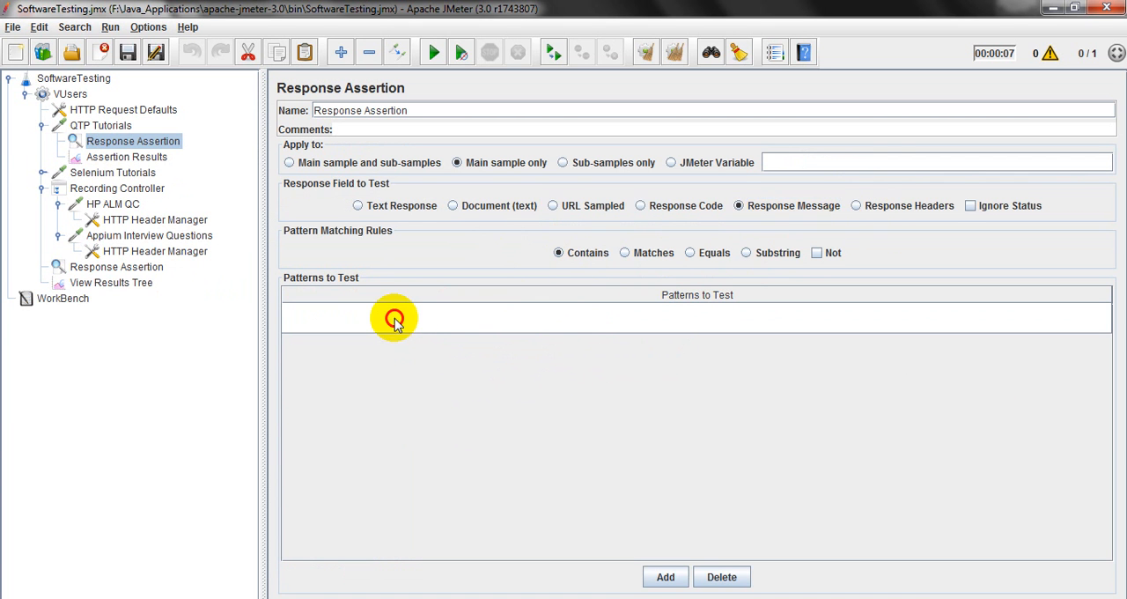
pyautogui.doubleClick(394, 319)
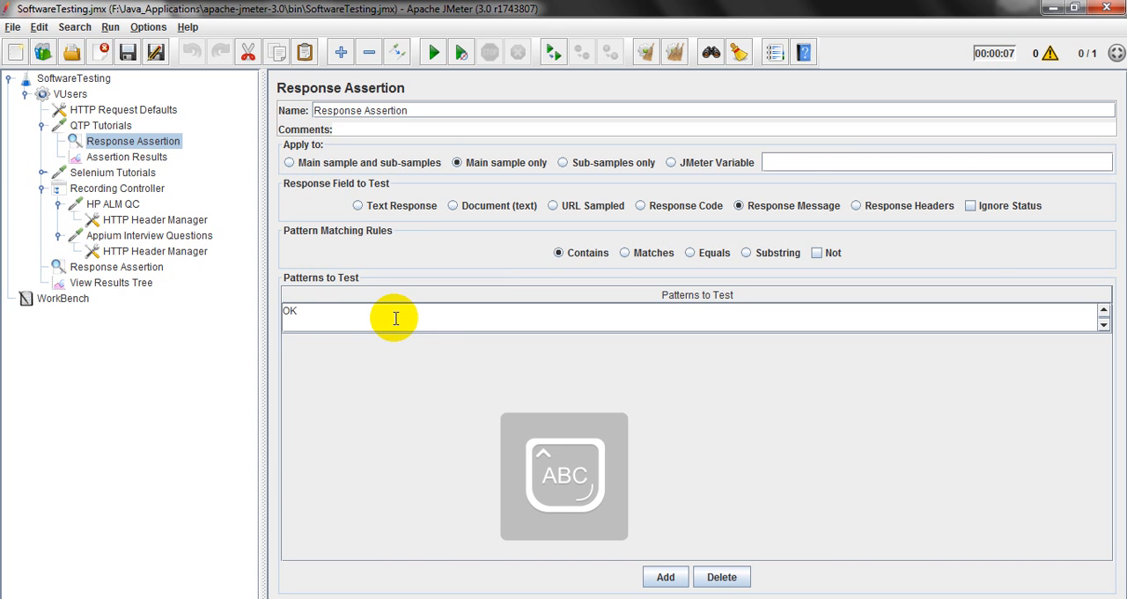
# Copy the text HP Quick Test Professional from the QTP Tutorials response data and make it the assertion's pattern to test.
pyautogui.click(136, 282)
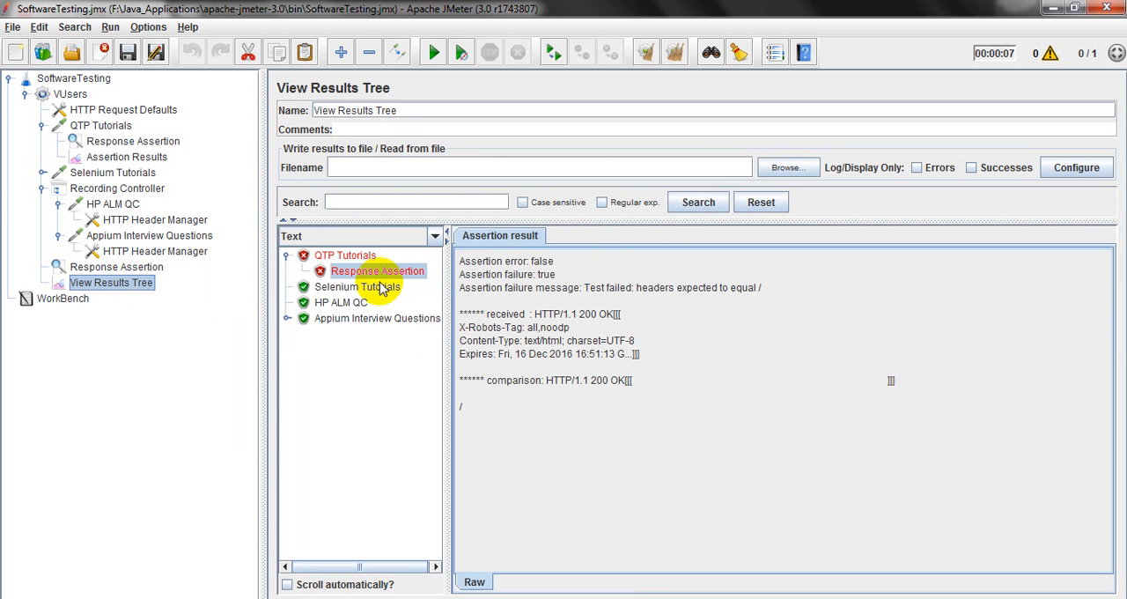
pyautogui.click(336, 256)
pyautogui.click(662, 238)
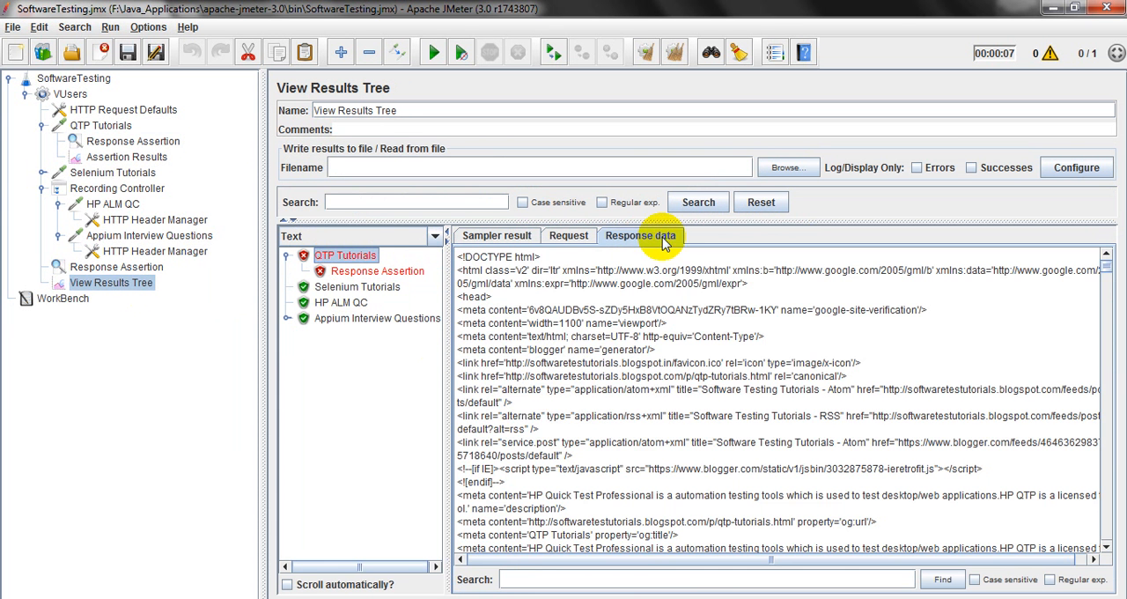
pyautogui.moveTo(1103, 262)
pyautogui.mouseDown()
pyautogui.moveTo(1105, 282)
pyautogui.moveTo(1103, 262)
pyautogui.mouseUp()
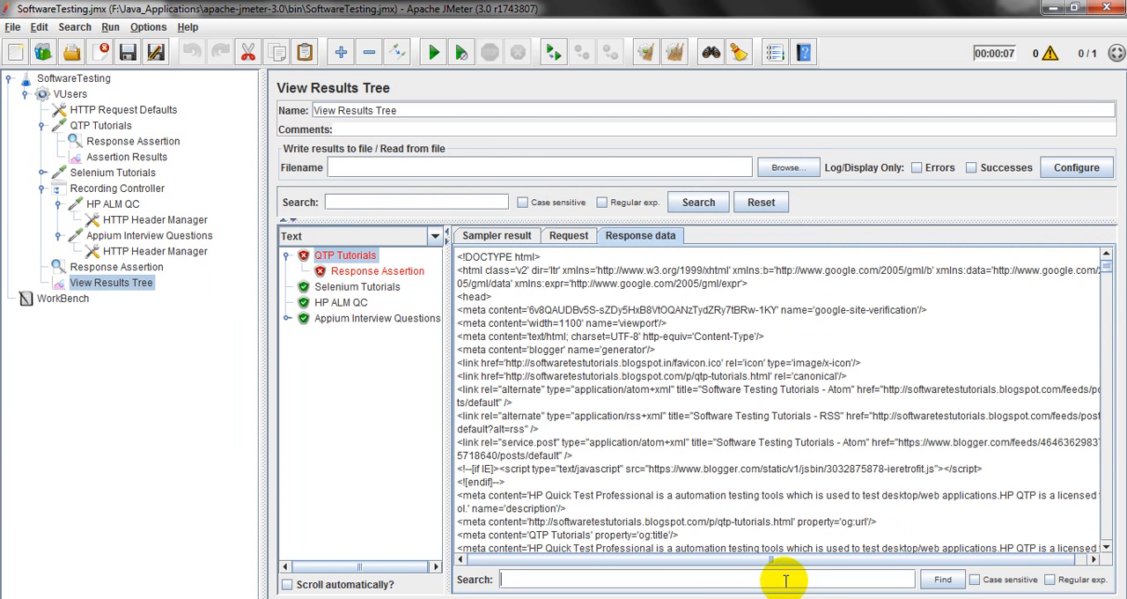
pyautogui.press('capslock')
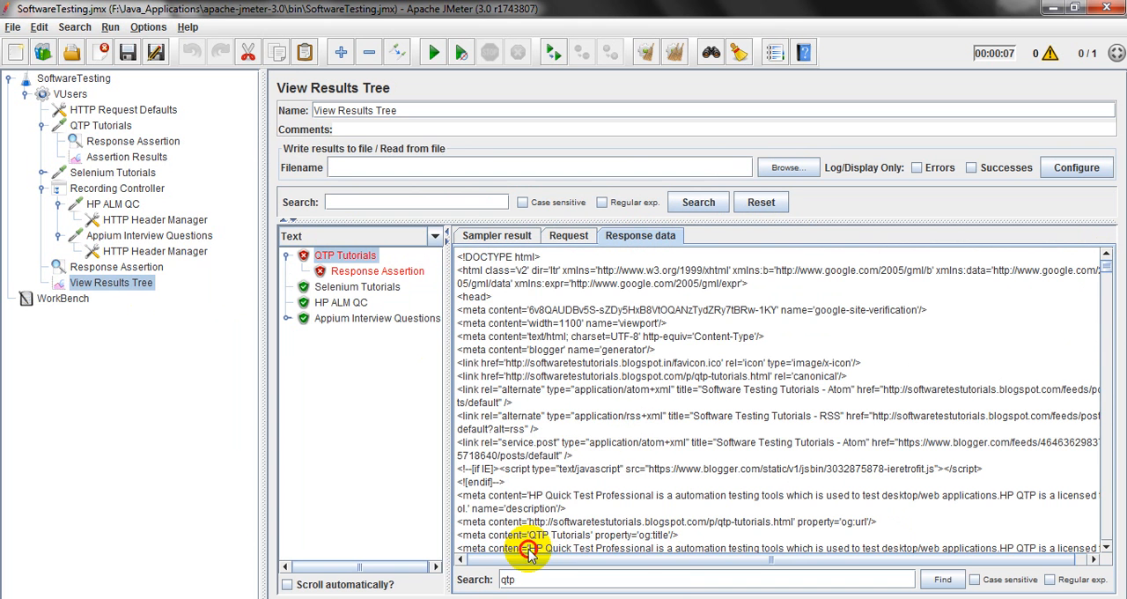
pyautogui.moveTo(529, 550); pyautogui.dragTo(649, 547)
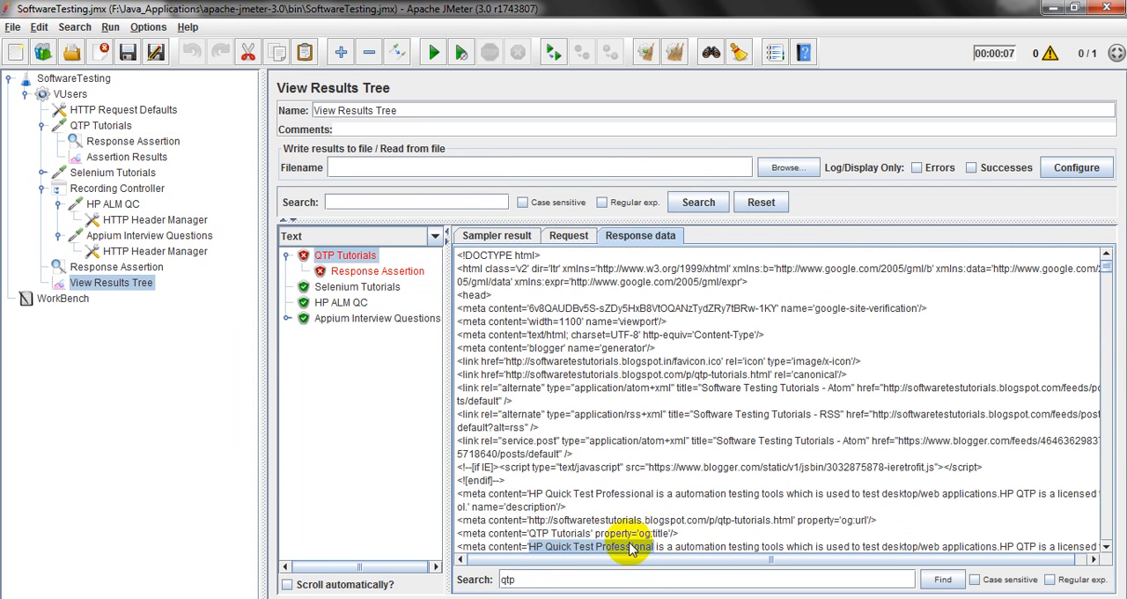
pyautogui.click(141, 141)
pyautogui.doubleClick(360, 313)
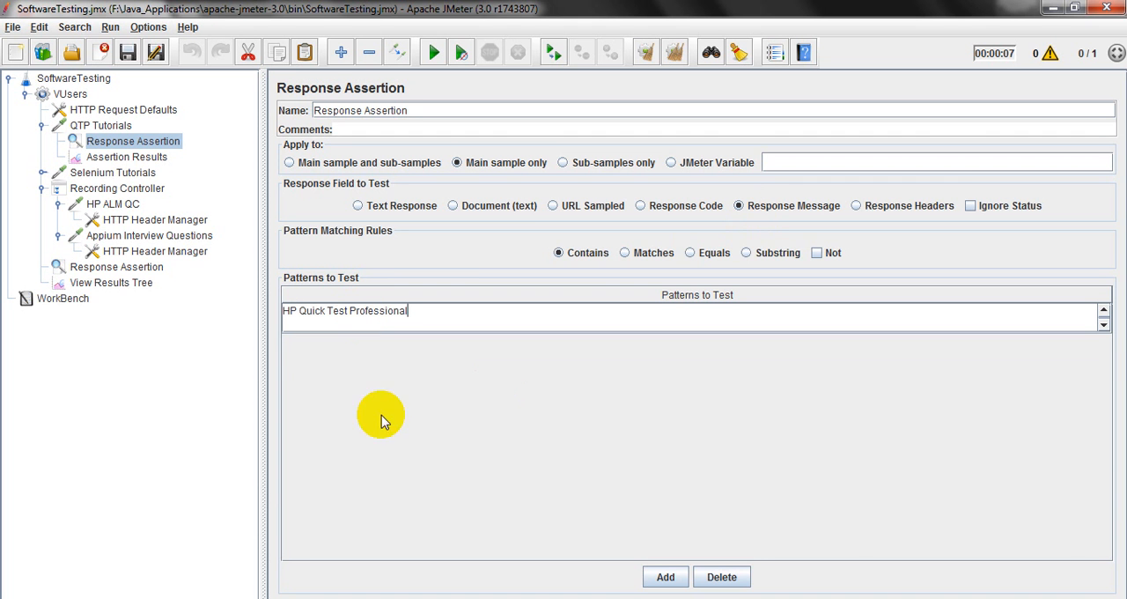
# Clear all previous results, recheck the QTP Tutorials assertion settings, and rerun the test plan from View Results Tree.
pyautogui.click(137, 158)
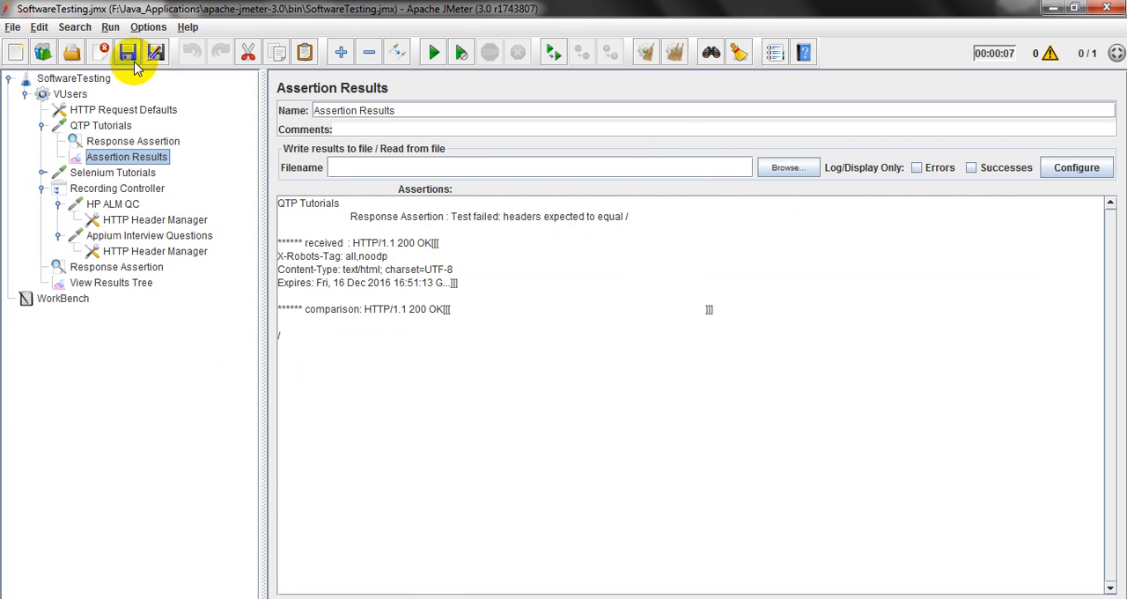
pyautogui.click(119, 283)
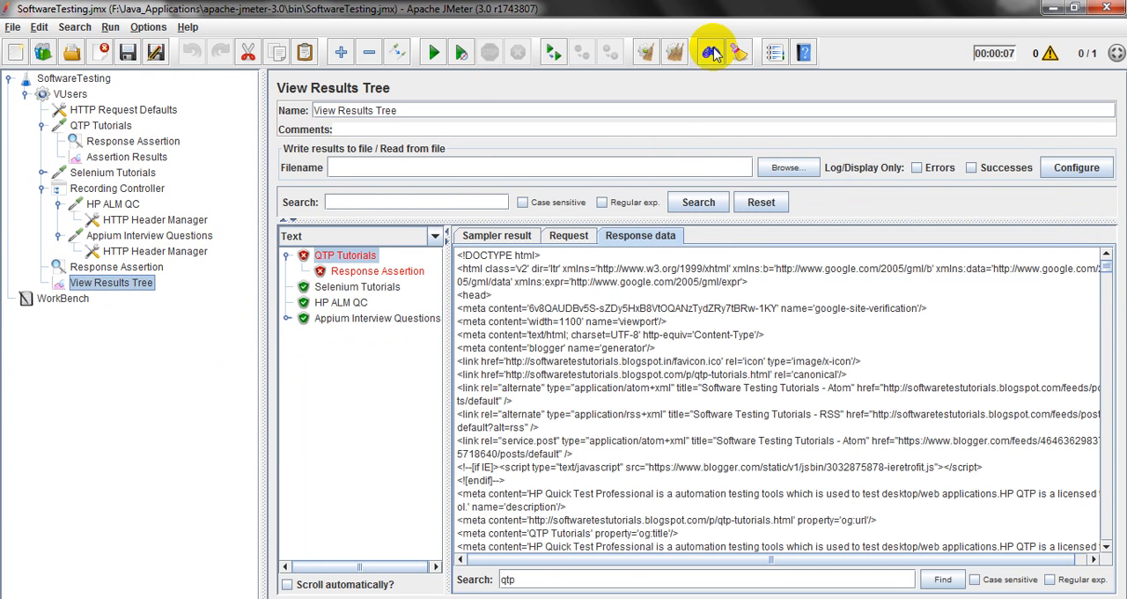
pyautogui.click(677, 54)
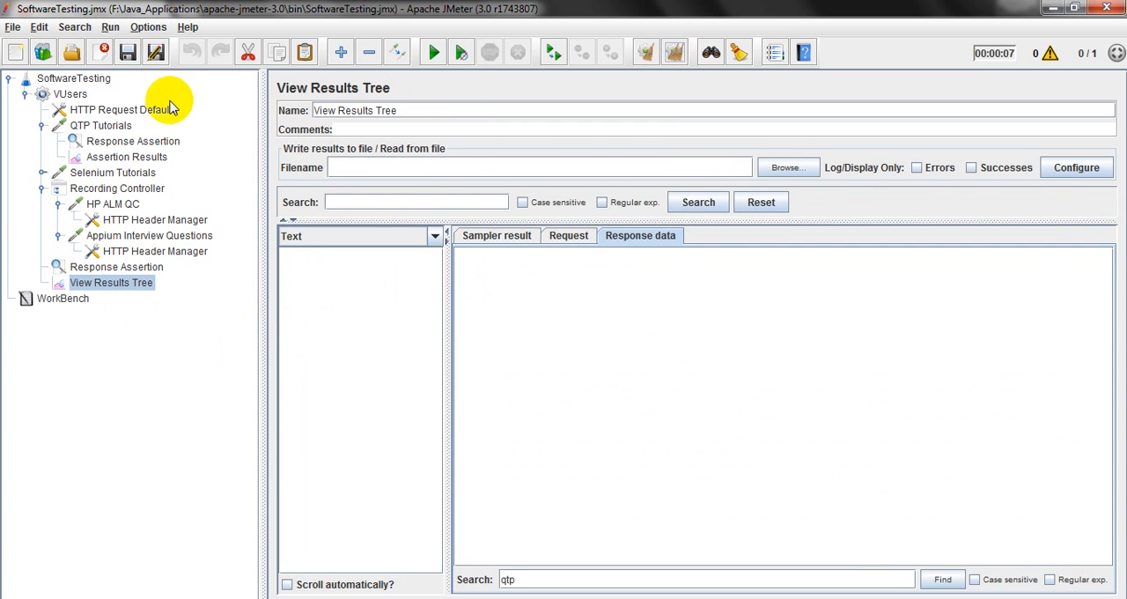
pyautogui.click(114, 141)
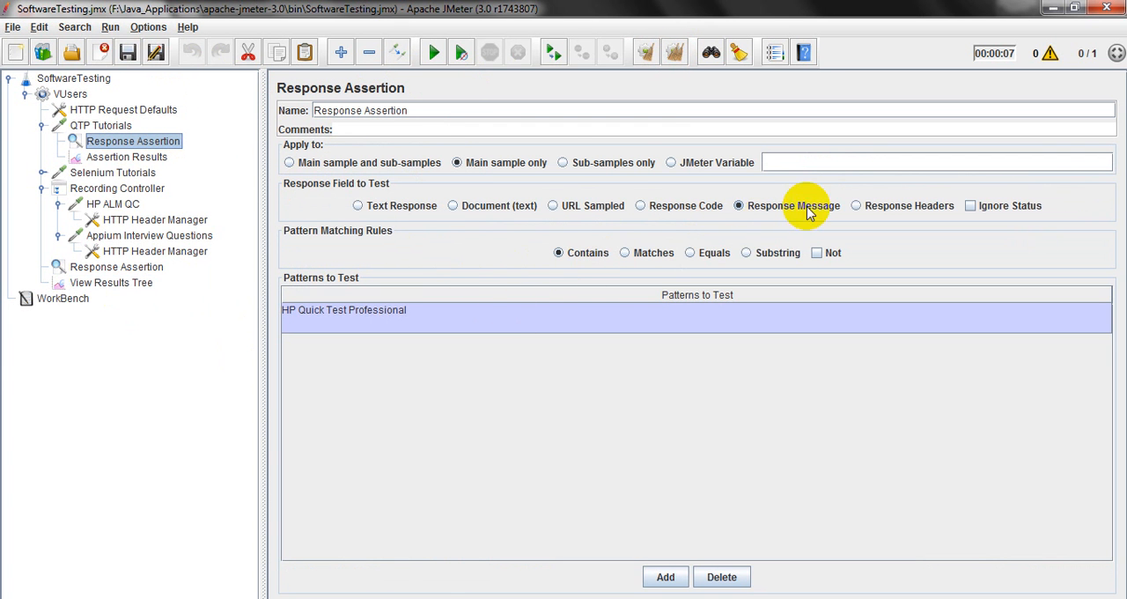
pyautogui.click(106, 284)
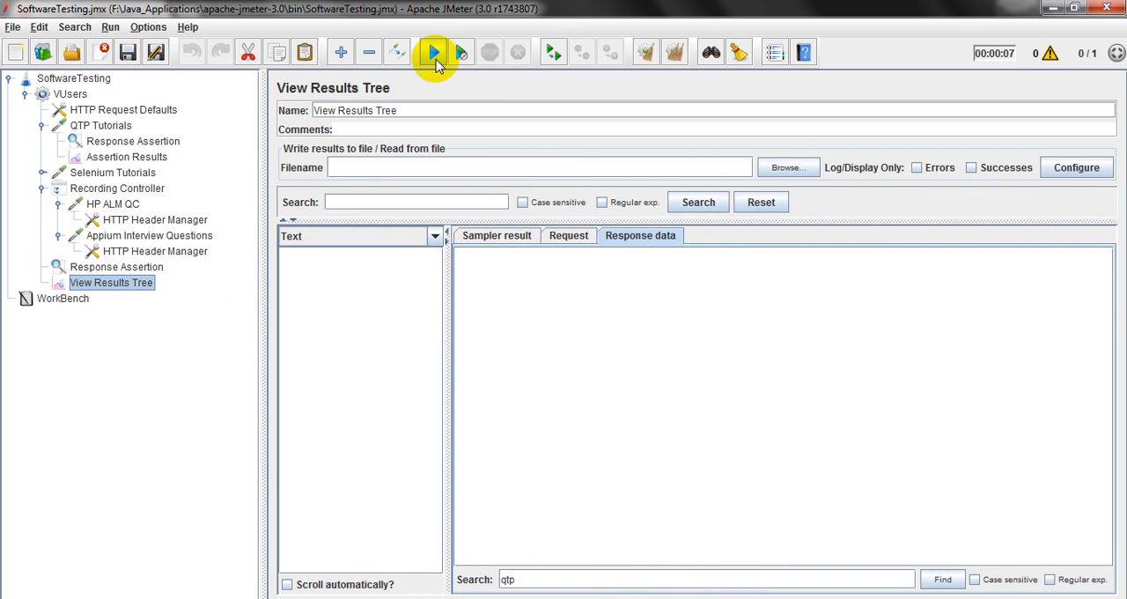
pyautogui.click(434, 53)
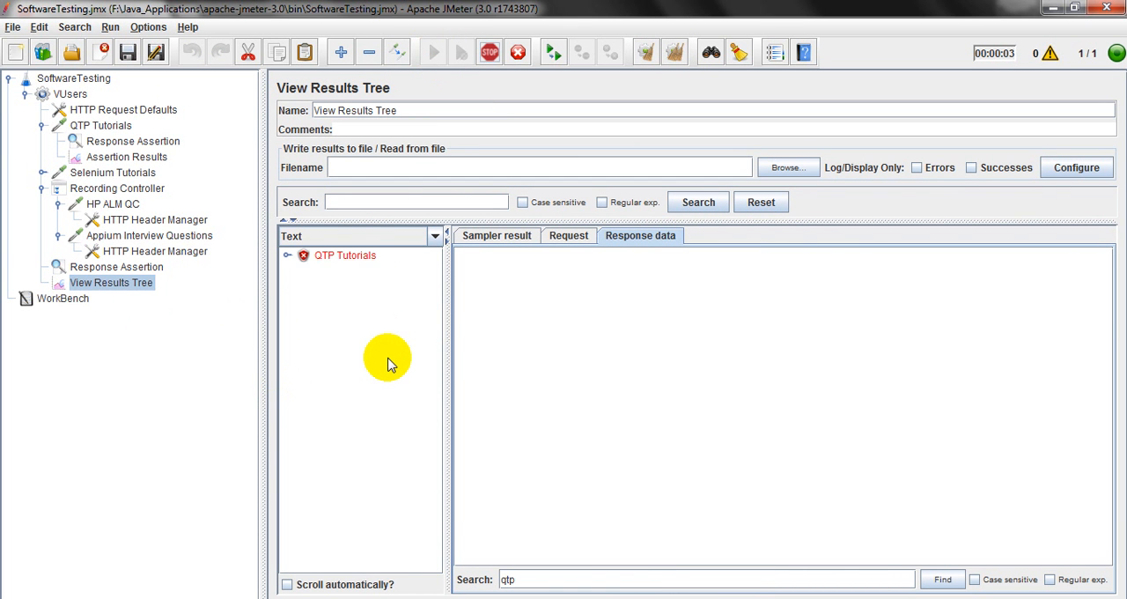
# Examine the QTP Tutorials Response Assertion failure message in View Results Tree and in Assertion Results.
pyautogui.click(354, 256)
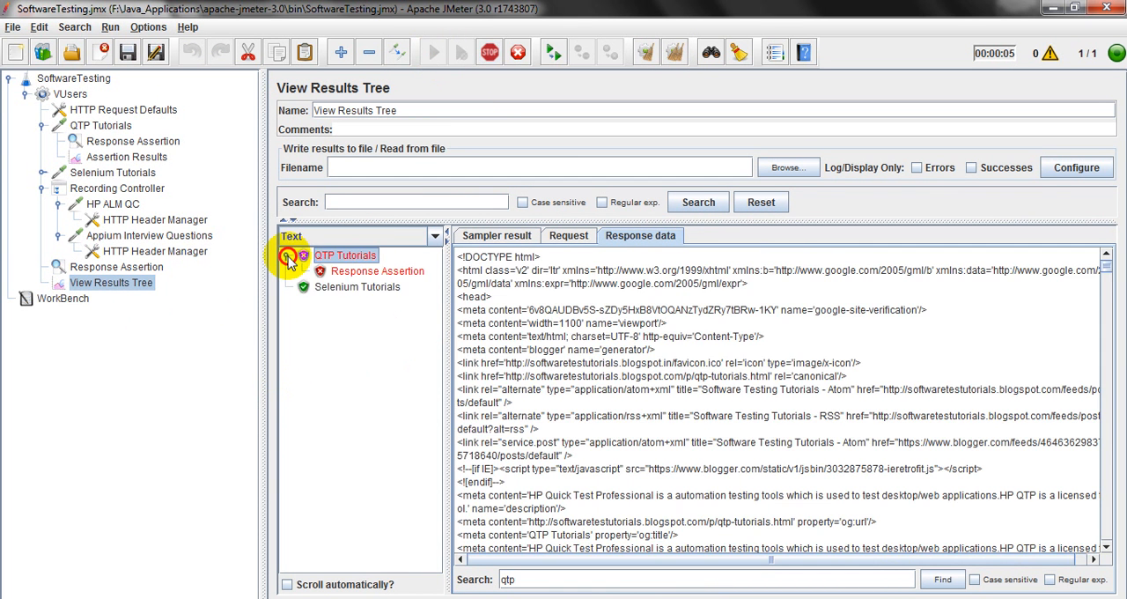
pyautogui.click(346, 271)
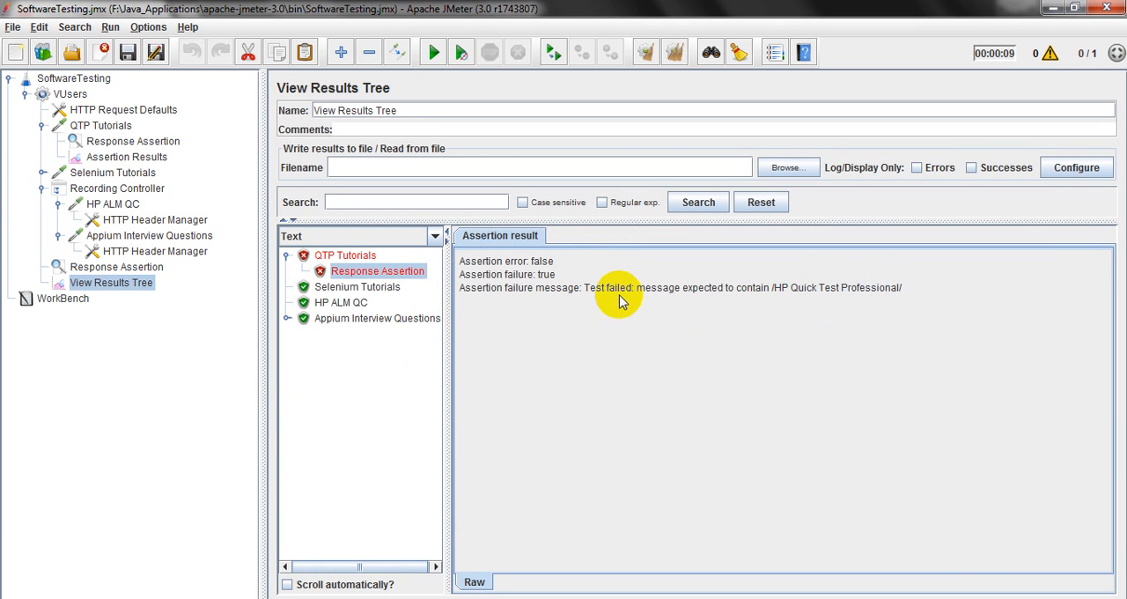
pyautogui.doubleClick(534, 262)
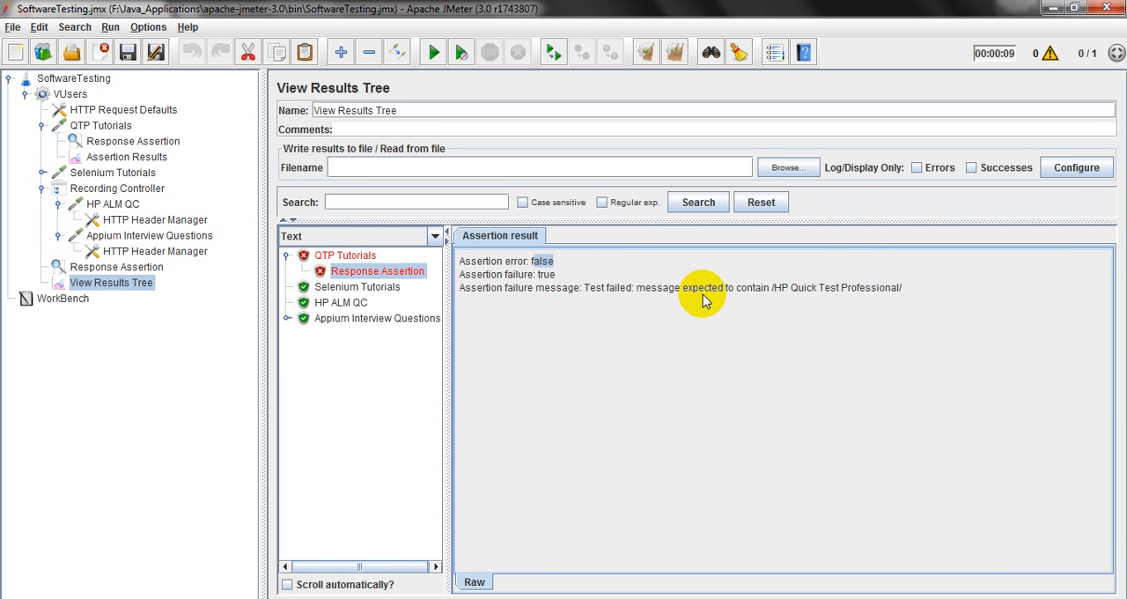
pyautogui.moveTo(776, 294); pyautogui.dragTo(880, 293)
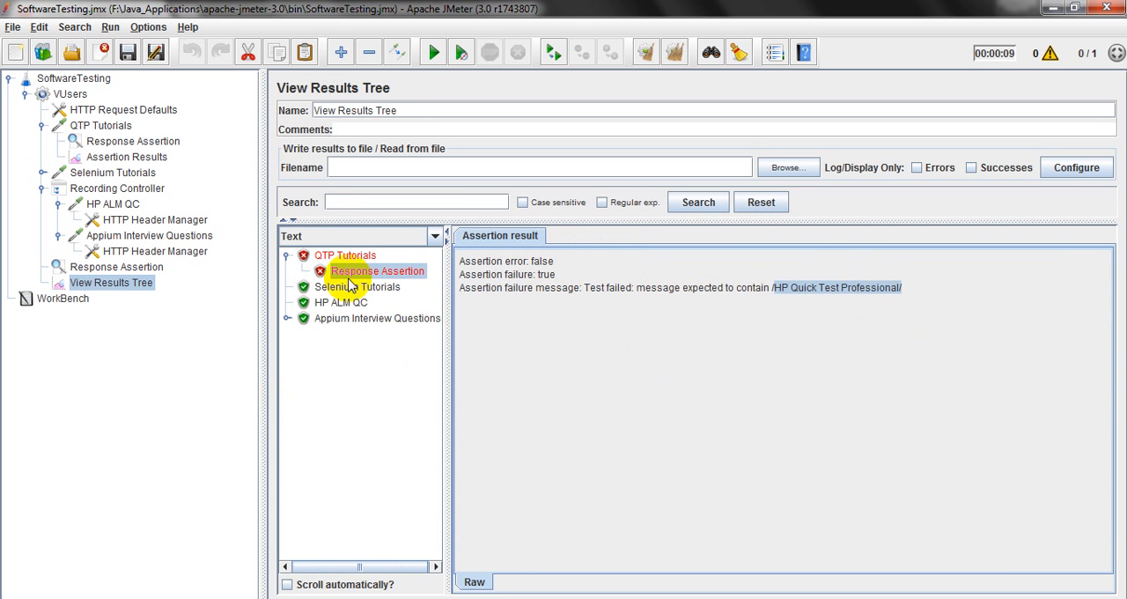
pyautogui.click(146, 165)
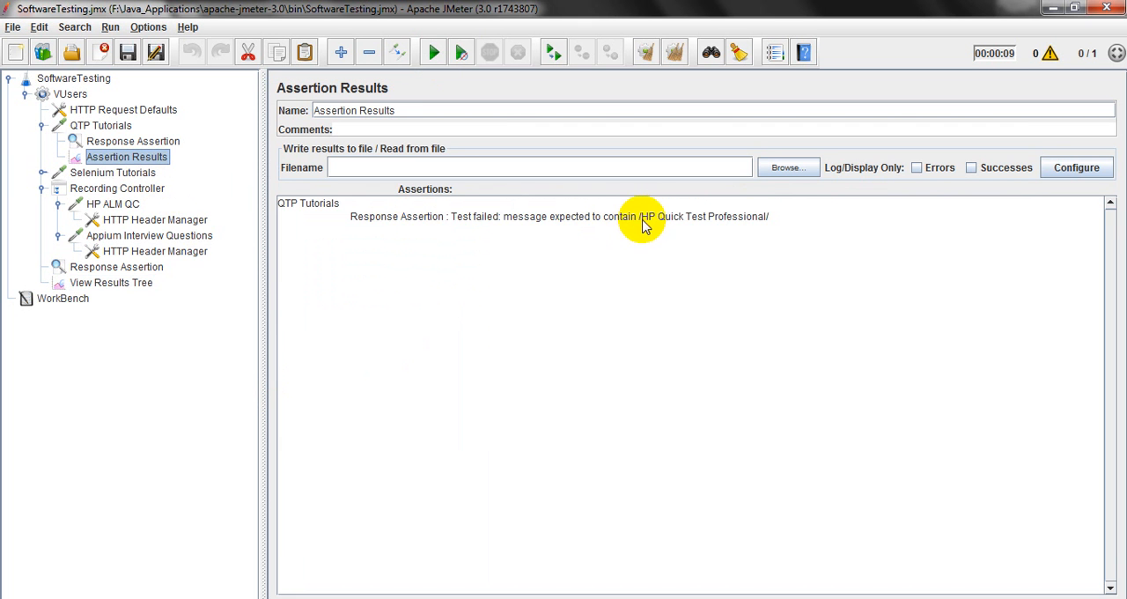
pyautogui.moveTo(642, 218); pyautogui.dragTo(744, 227)
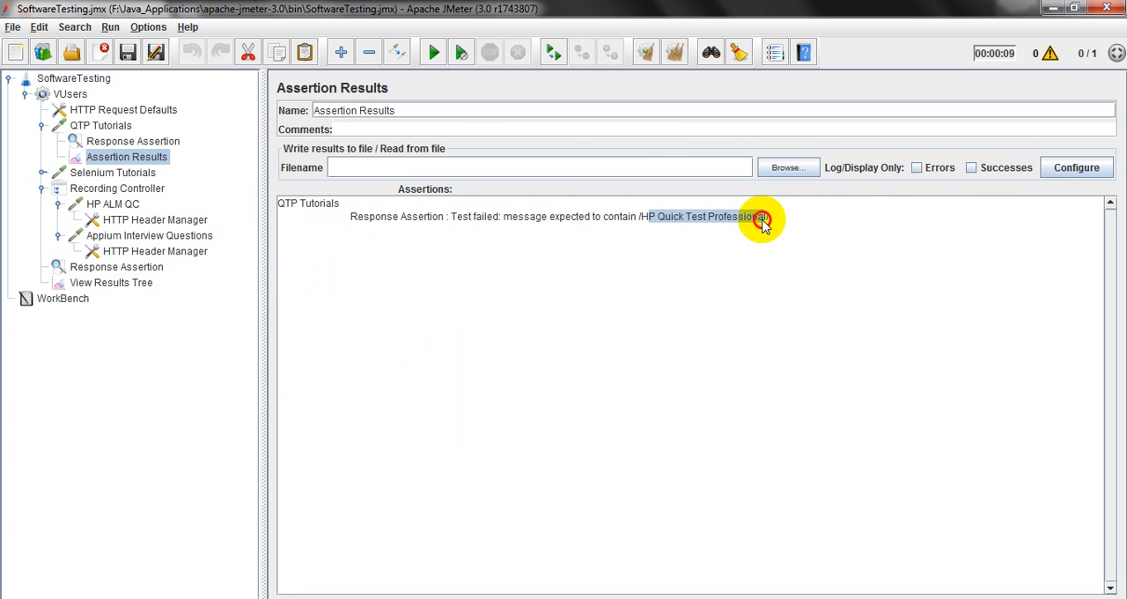
# Check the response message in the QTP Tutorials sampler result and set the assertion's pattern to test to OK.
pyautogui.click(119, 282)
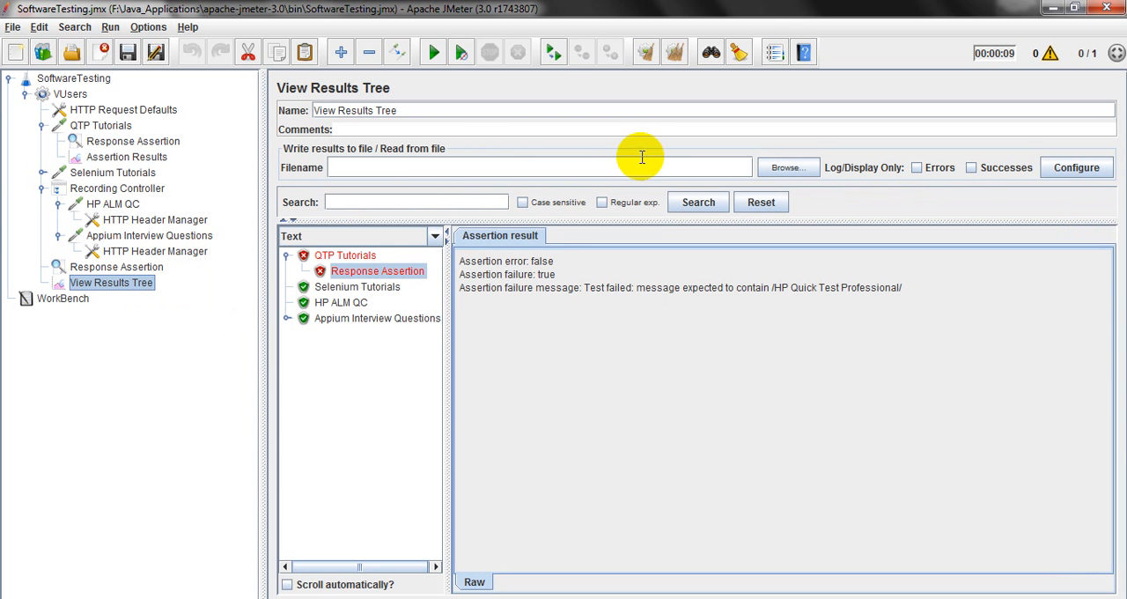
pyautogui.click(365, 257)
pyautogui.click(501, 236)
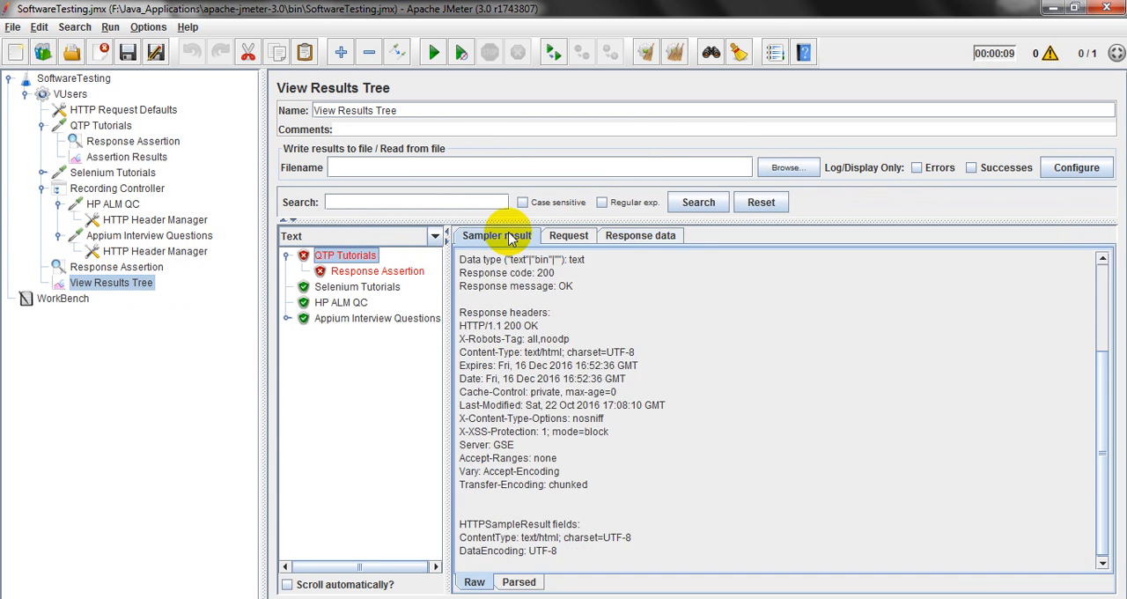
pyautogui.doubleClick(564, 287)
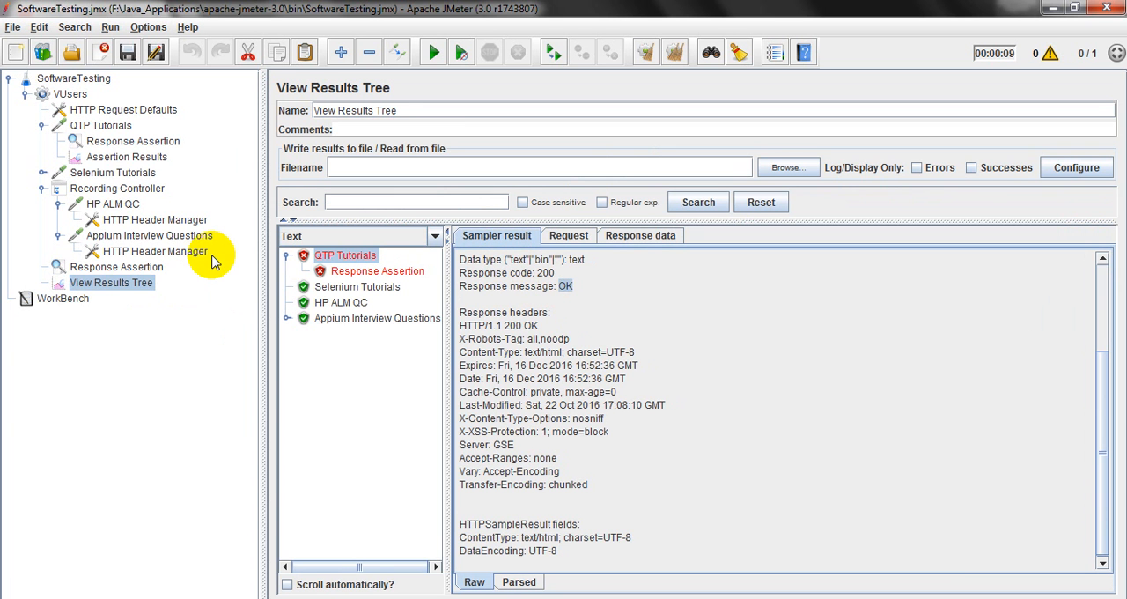
pyautogui.click(132, 141)
pyautogui.doubleClick(426, 311)
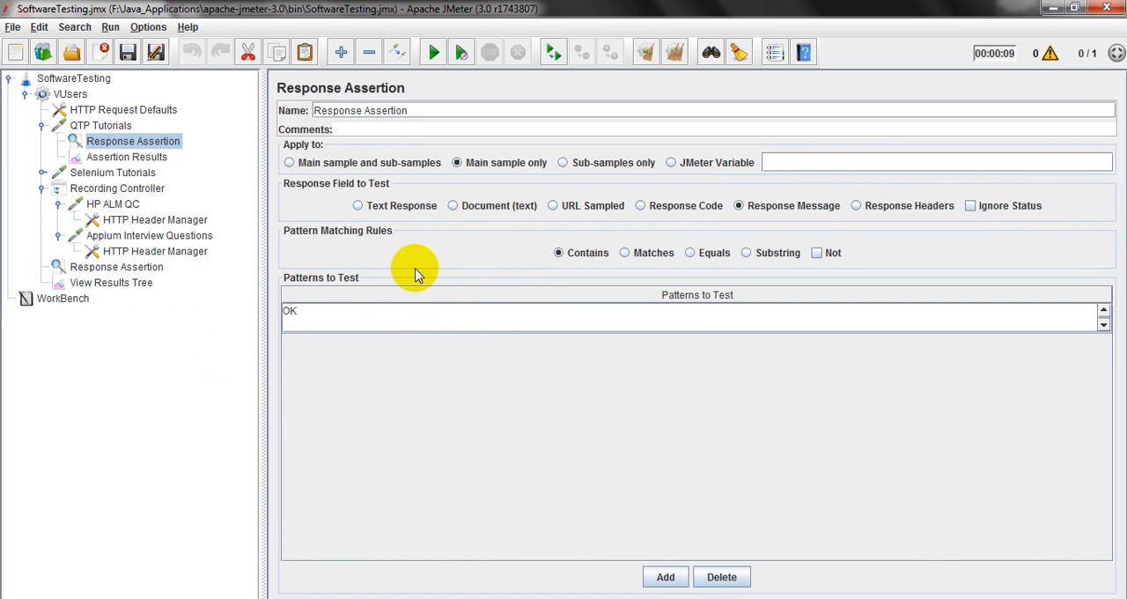
# Go through the assertion's response field options, return to Response Message, and set the pattern matching rule to Matches.
pyautogui.click(358, 206)
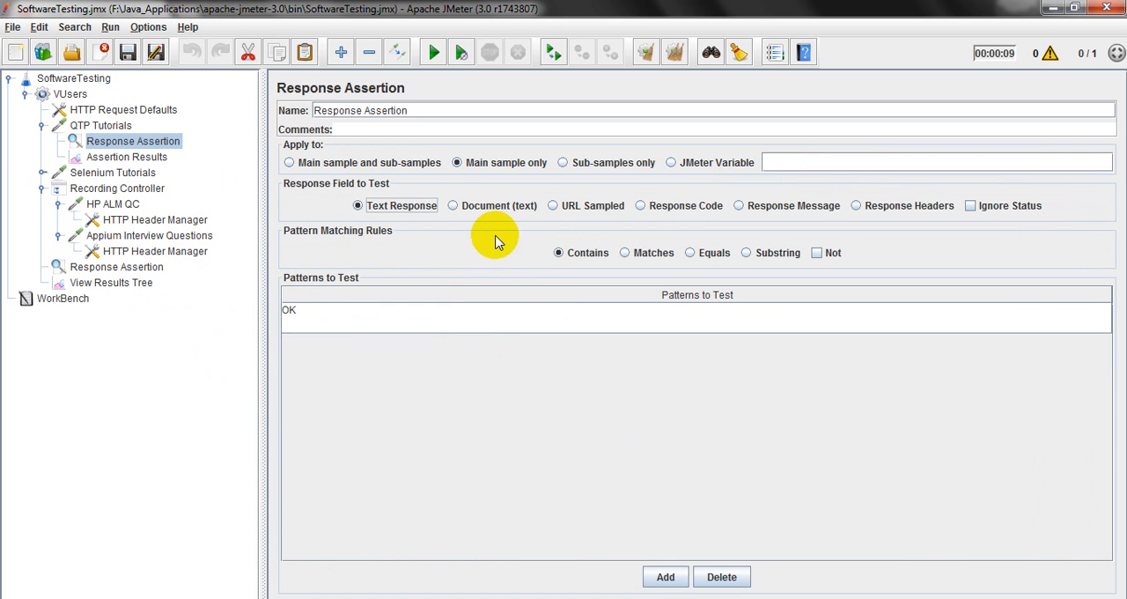
pyautogui.click(453, 205)
pyautogui.click(552, 205)
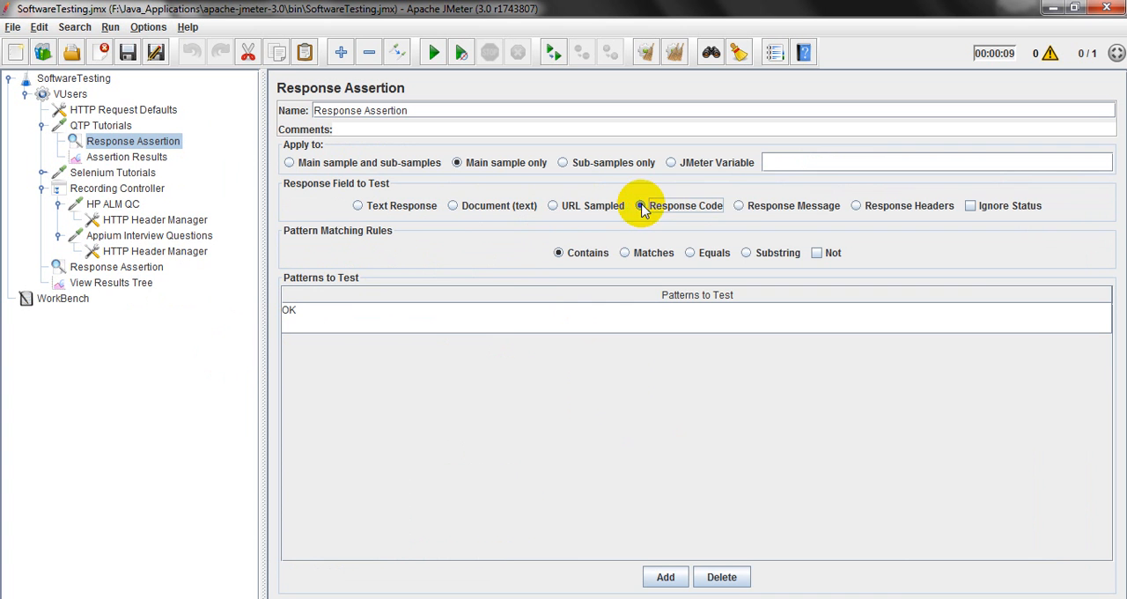
pyautogui.click(624, 253)
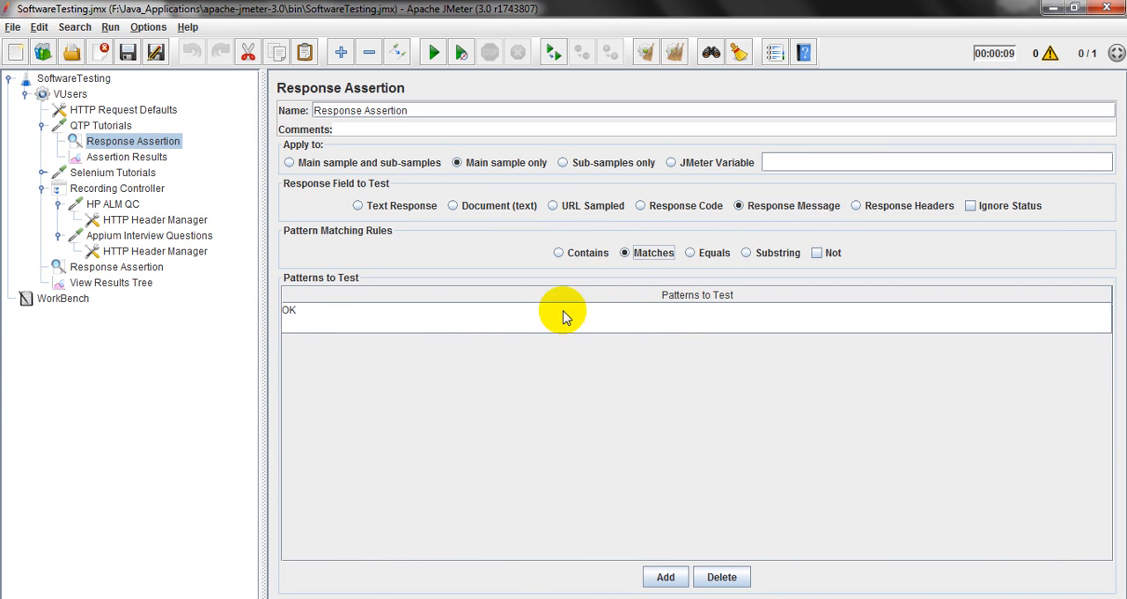
# Save the test plan and rerun it from View Results Tree with all previous results cleared.
pyautogui.click(126, 55)
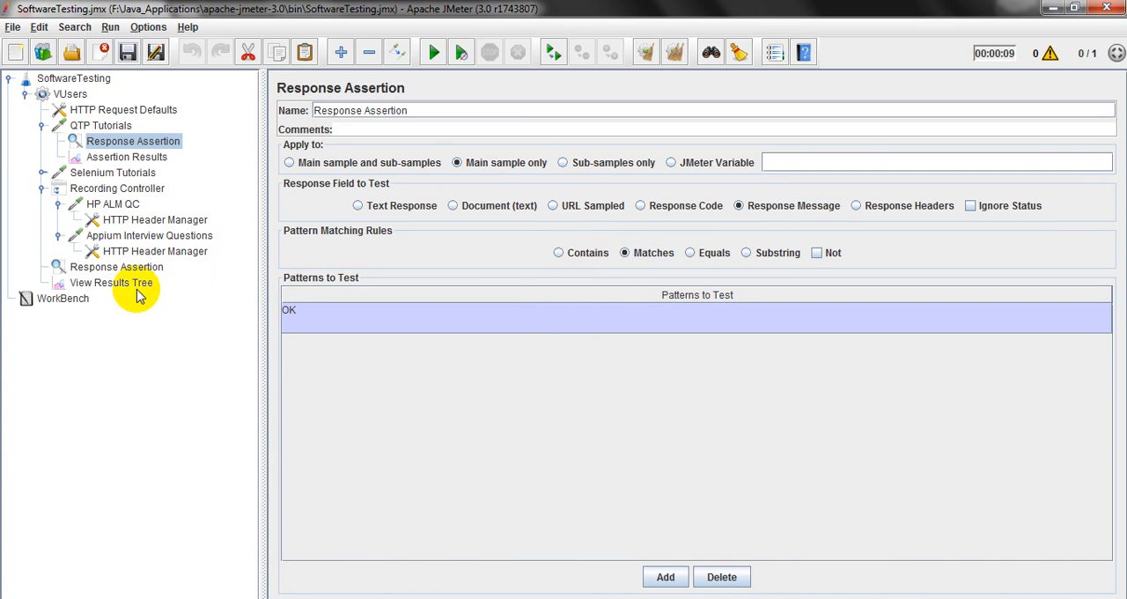
pyautogui.click(137, 288)
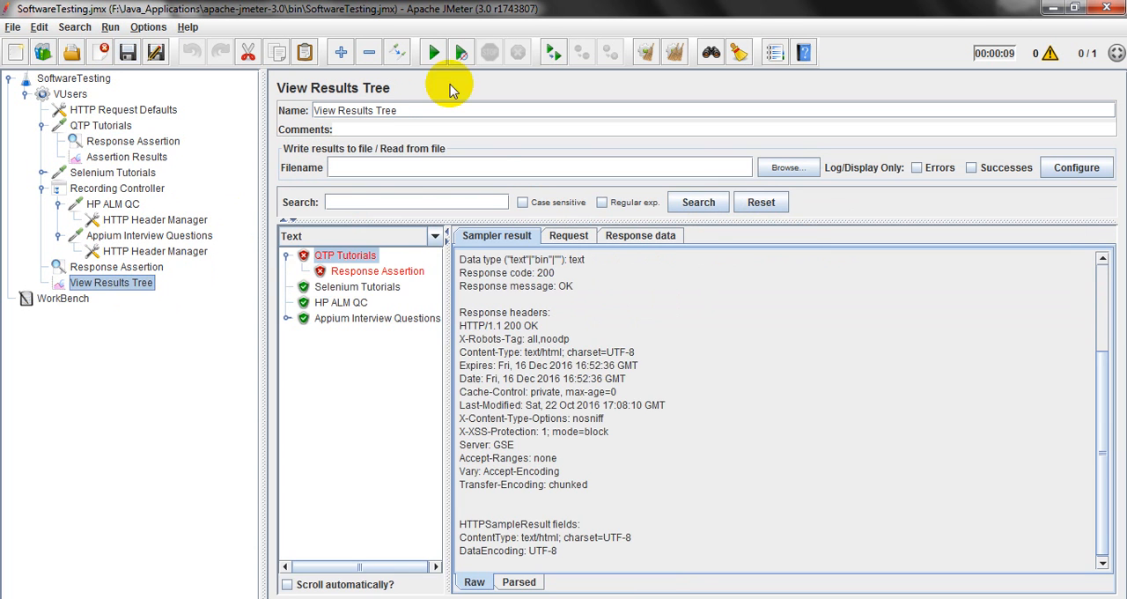
pyautogui.click(674, 51)
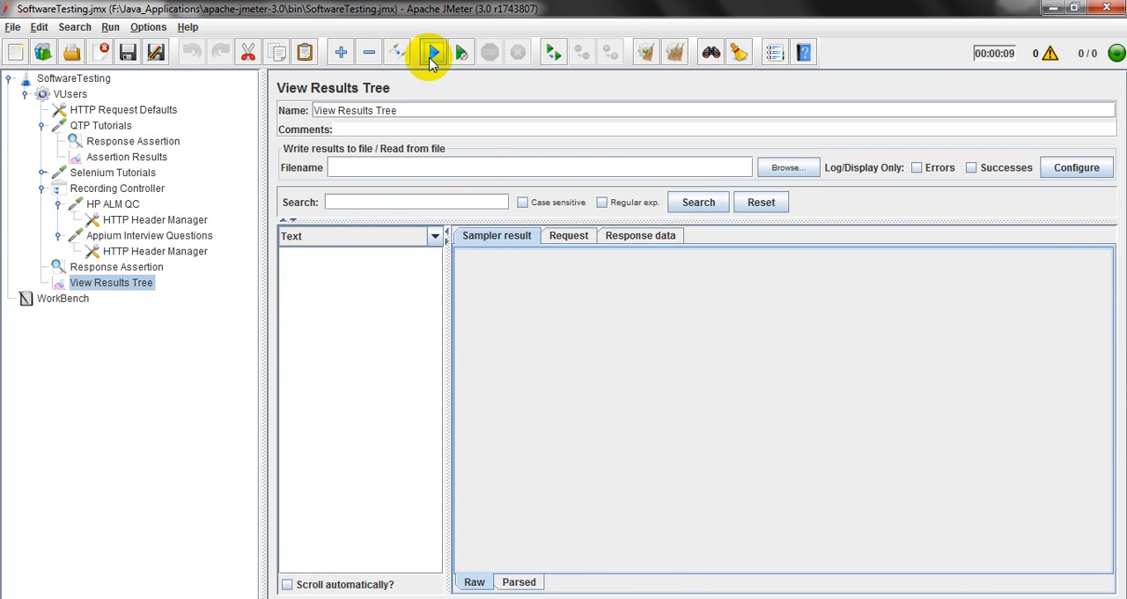
pyautogui.click(435, 52)
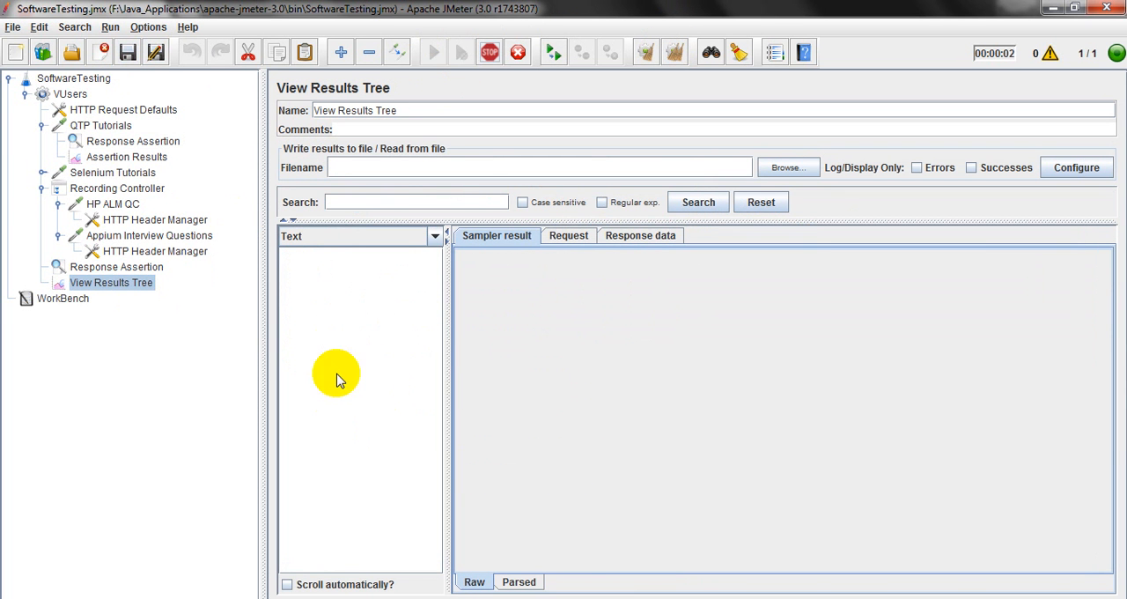
# Check the response message in the QTP Tutorials sampler result of the new run.
pyautogui.click(345, 255)
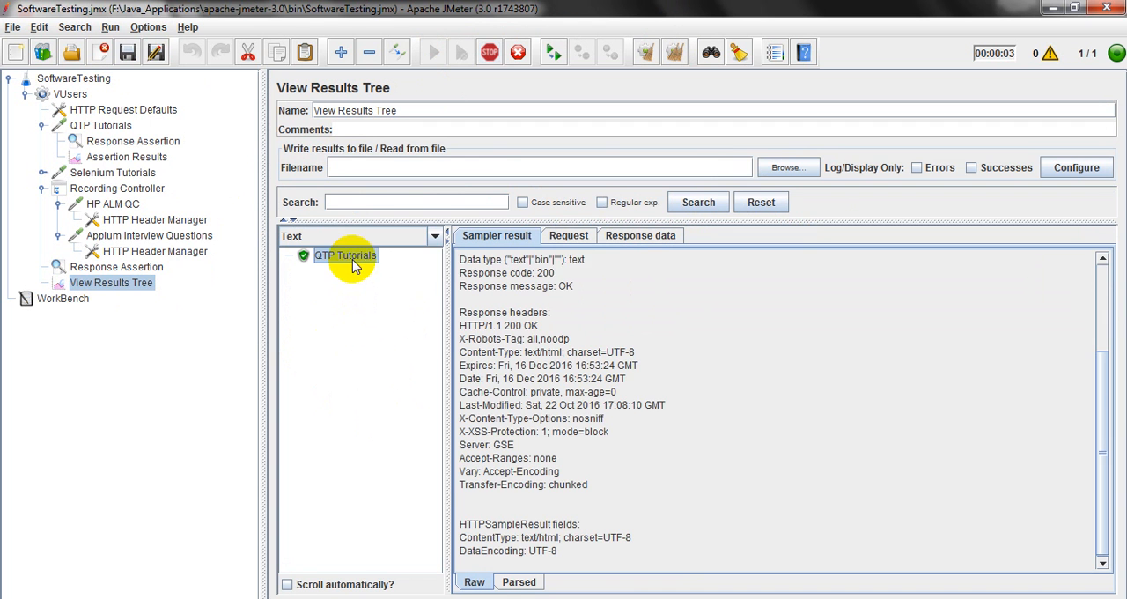
pyautogui.doubleClick(564, 286)
pyautogui.moveTo(573, 288); pyautogui.dragTo(559, 287)
pyautogui.click(559, 287)
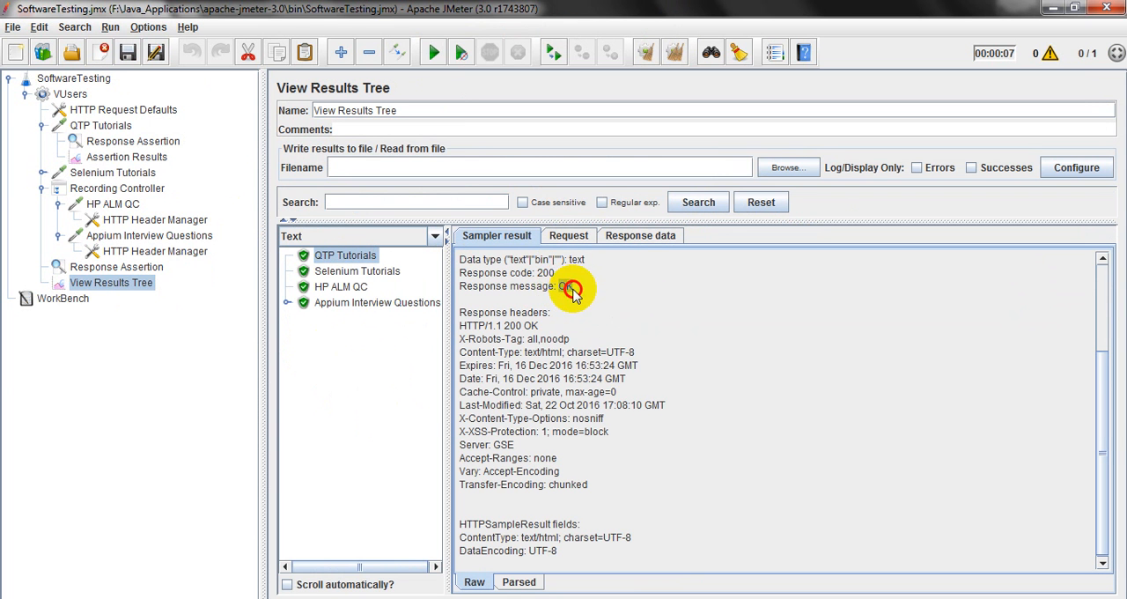
# Compare the QTP Tutorials Response Assertion settings with the entry in its Assertion Results listener.
pyautogui.click(134, 142)
pyautogui.click(140, 158)
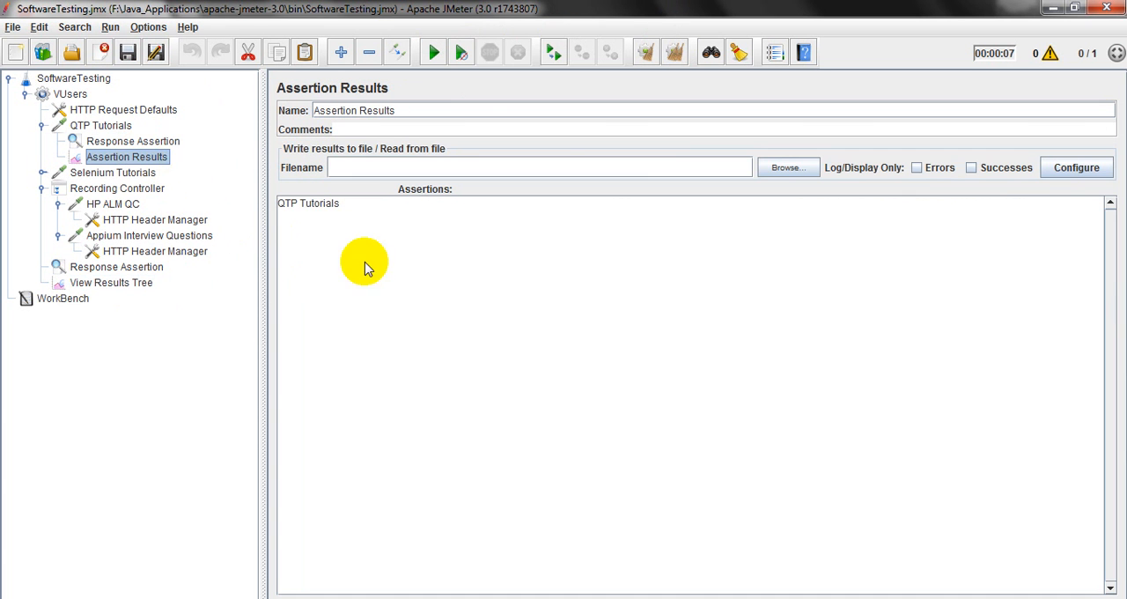
pyautogui.click(161, 145)
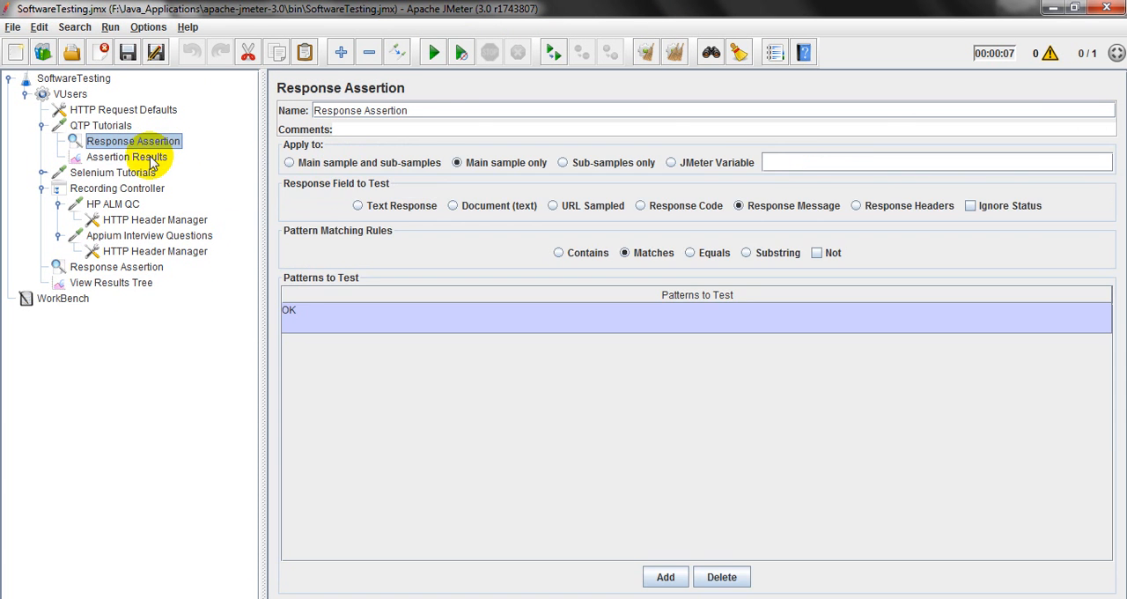
pyautogui.click(144, 158)
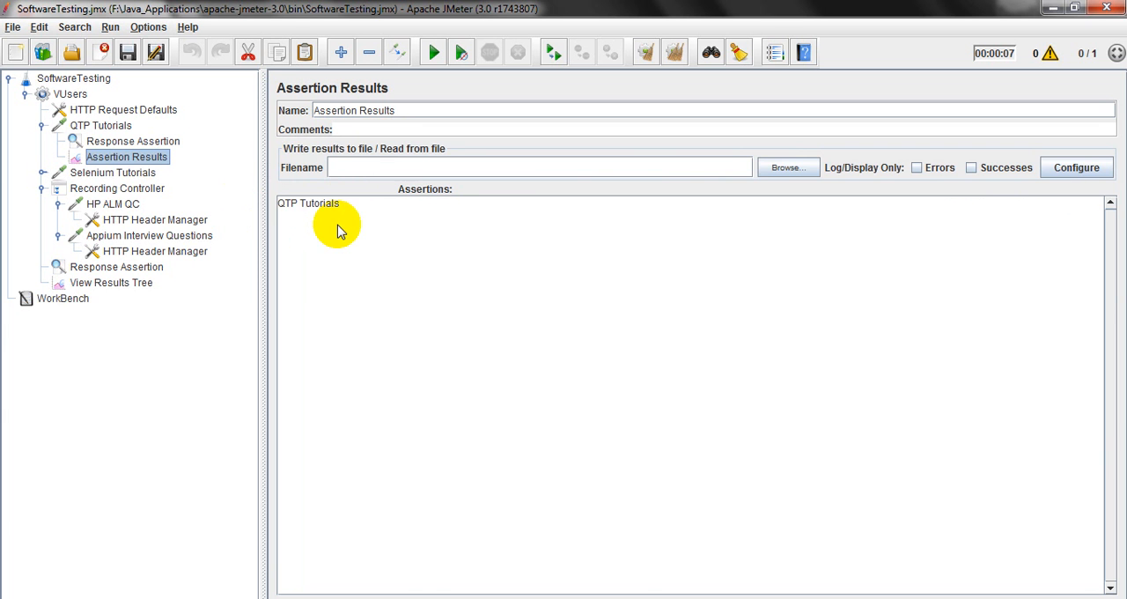
# Review the thread count of the VUsers thread group, then recheck the QTP Tutorials assertion and its Assertion Results.
pyautogui.click(71, 93)
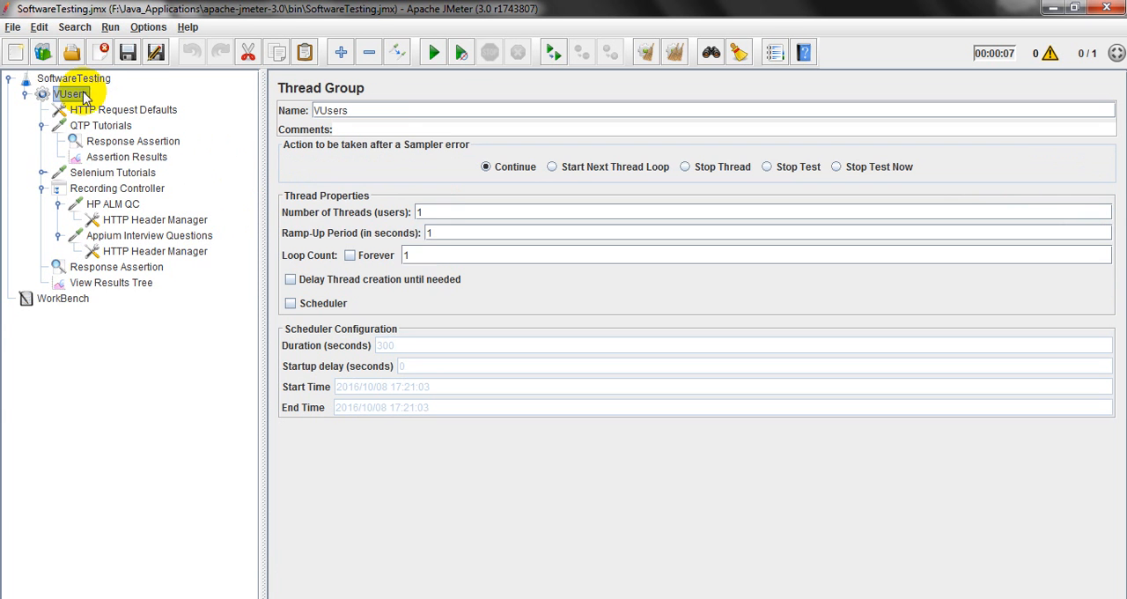
pyautogui.click(445, 211)
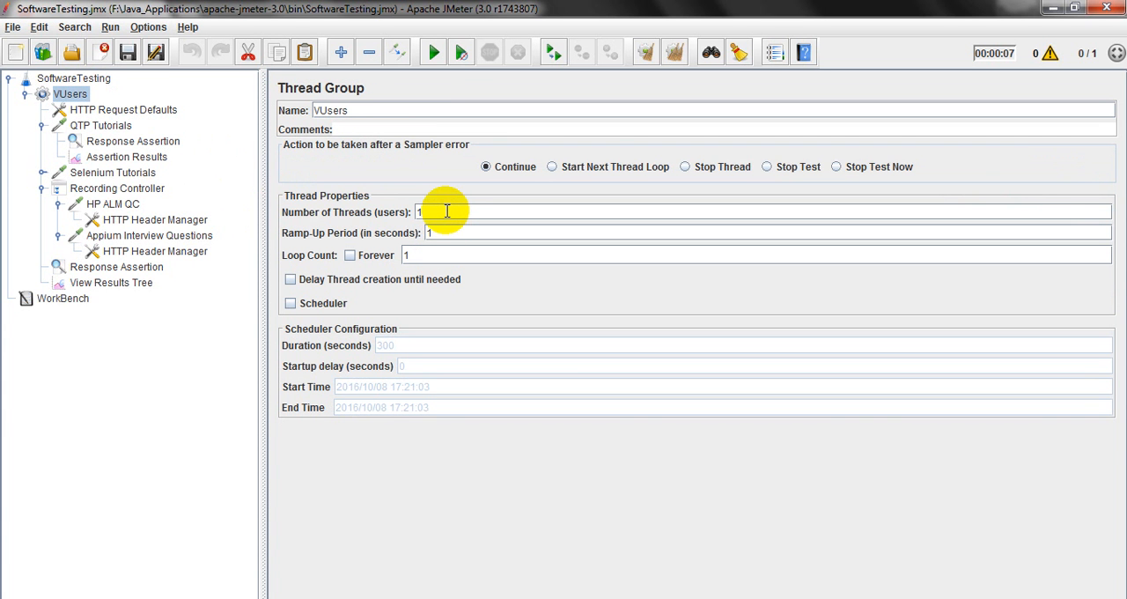
pyautogui.click(150, 159)
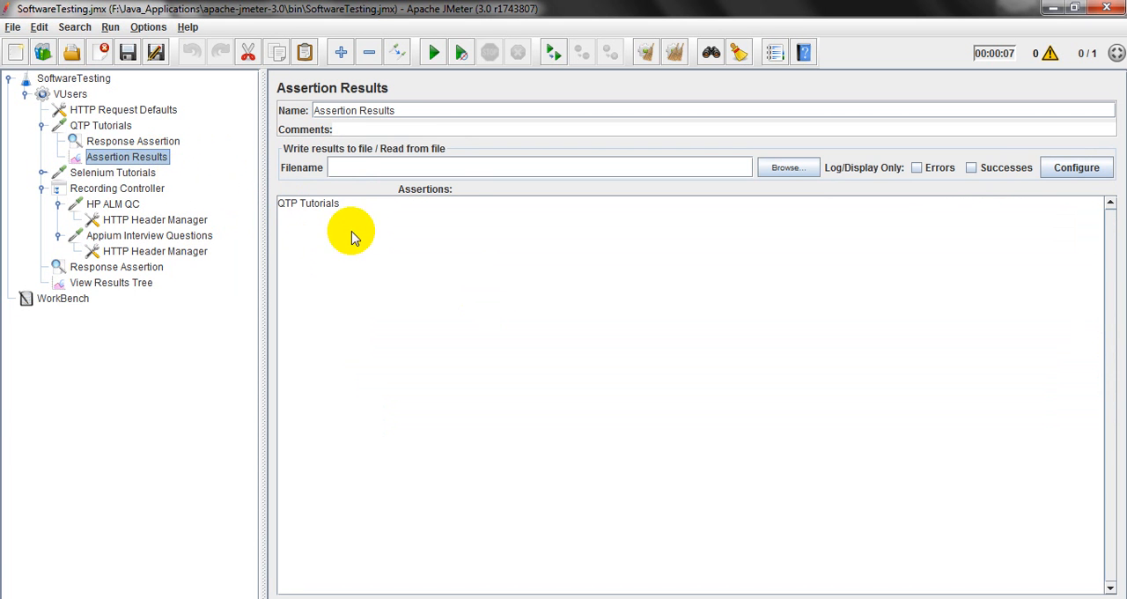
pyautogui.click(165, 146)
pyautogui.click(154, 157)
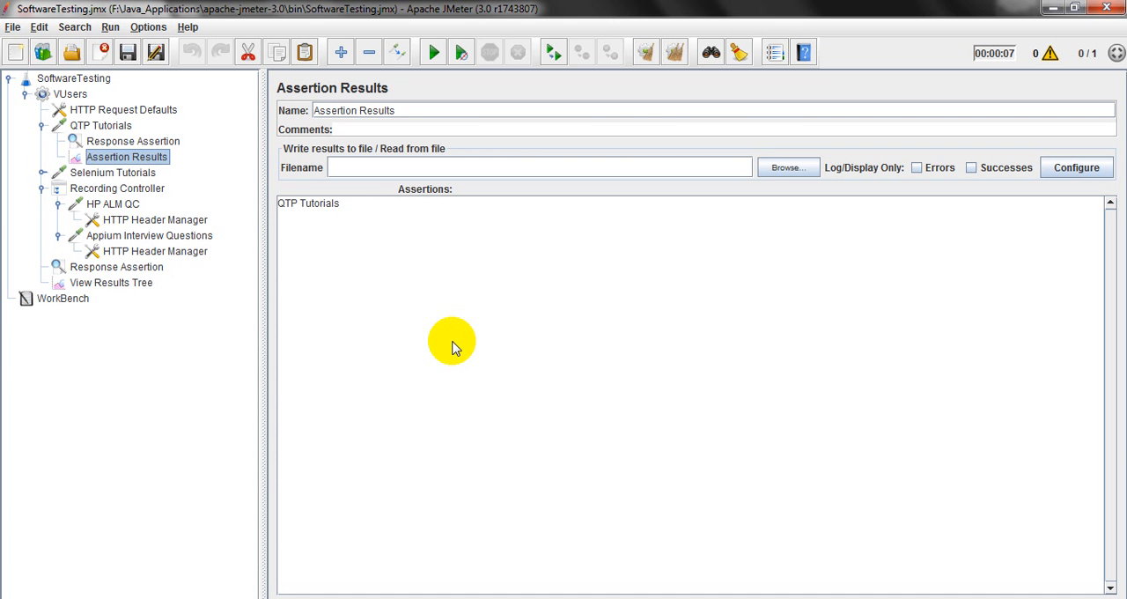
# View the HP ALM QC request and the headers stored in its HTTP Header Manager.
pyautogui.click(102, 205)
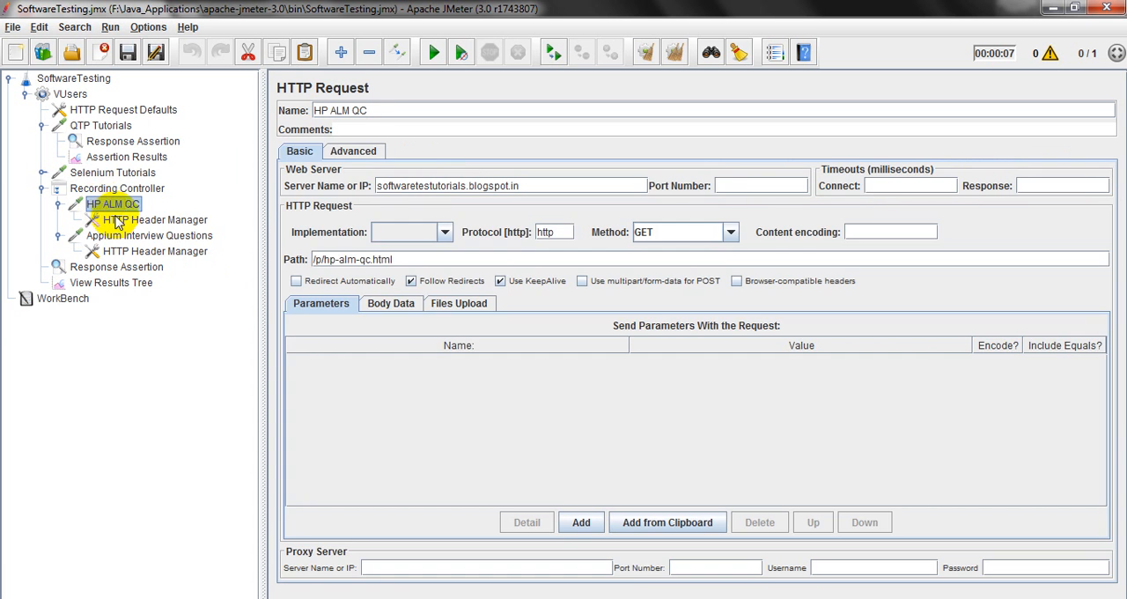
pyautogui.click(117, 220)
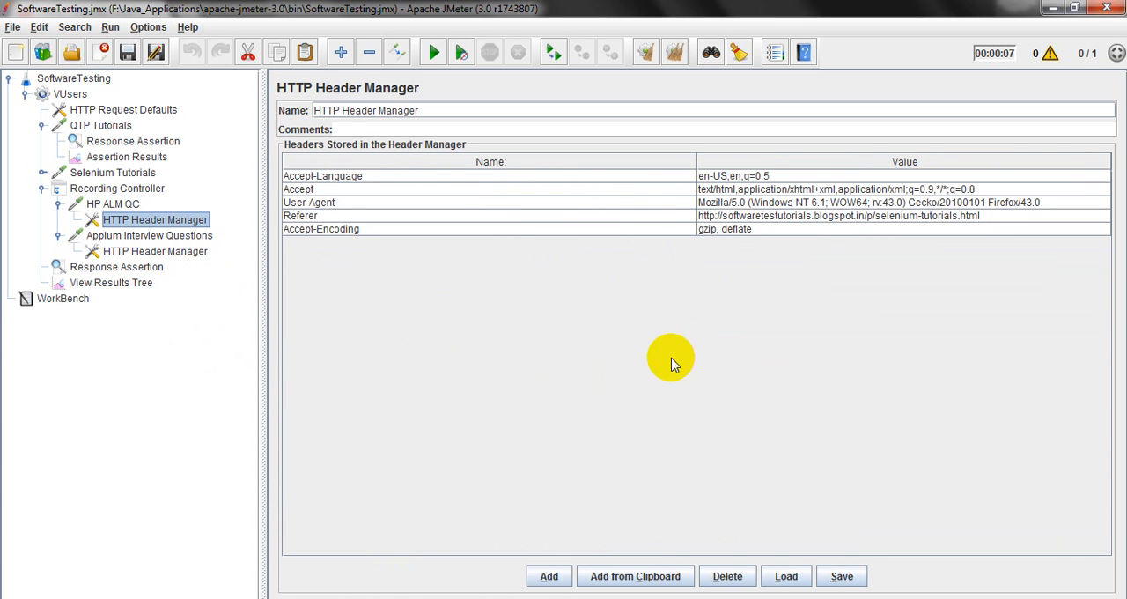